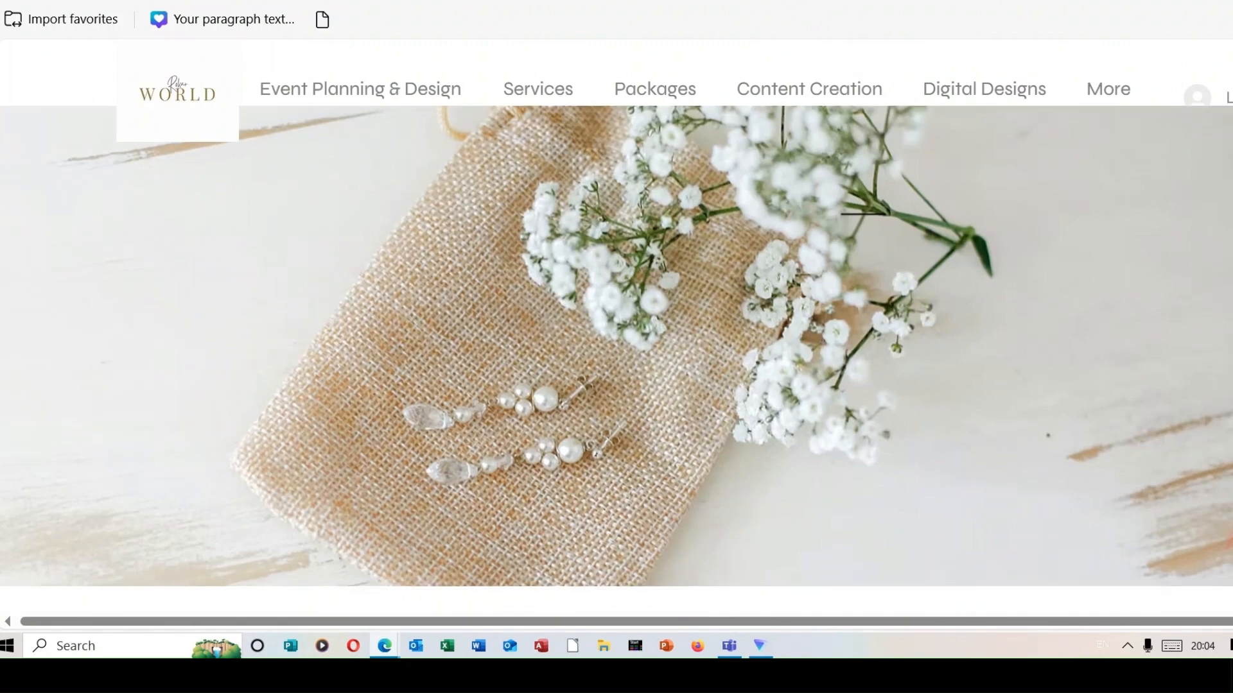
Look through the Rokar World website, Instagram profile, YouTube channel and services page
{"action": "scroll", "coordinate": [616, 327], "scroll_direction": "down", "scroll_amount": 3}
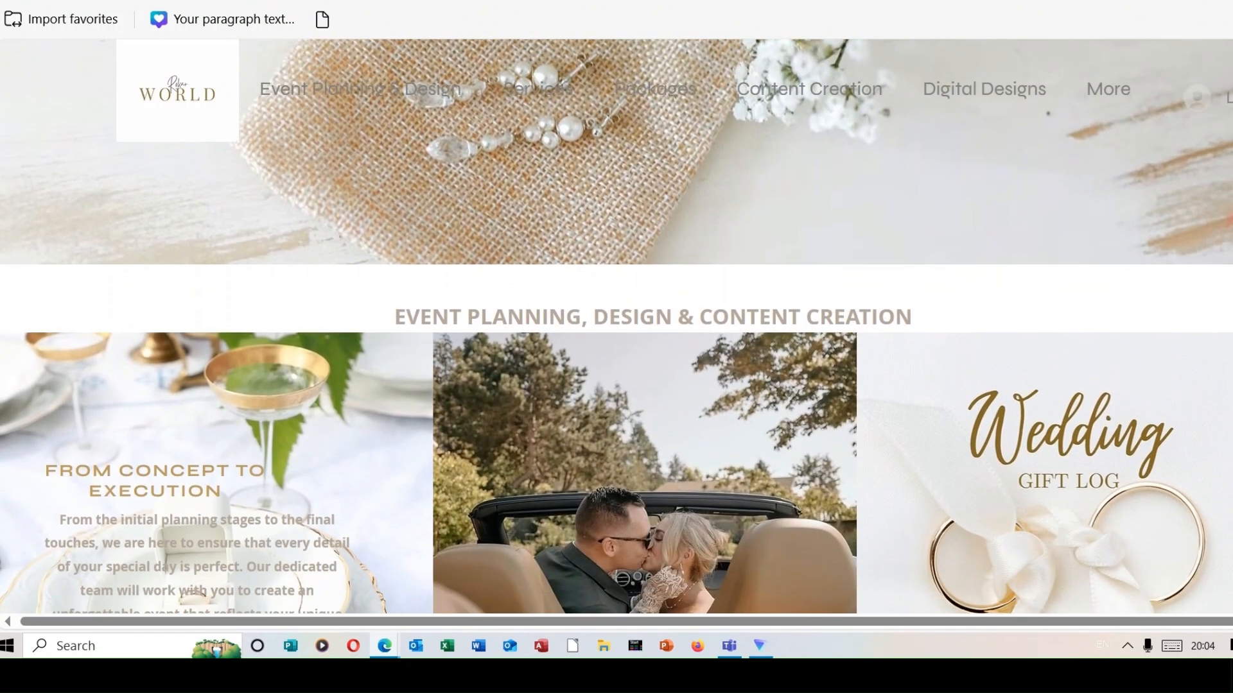
{"action": "scroll", "coordinate": [616, 327], "scroll_direction": "down", "scroll_amount": 3}
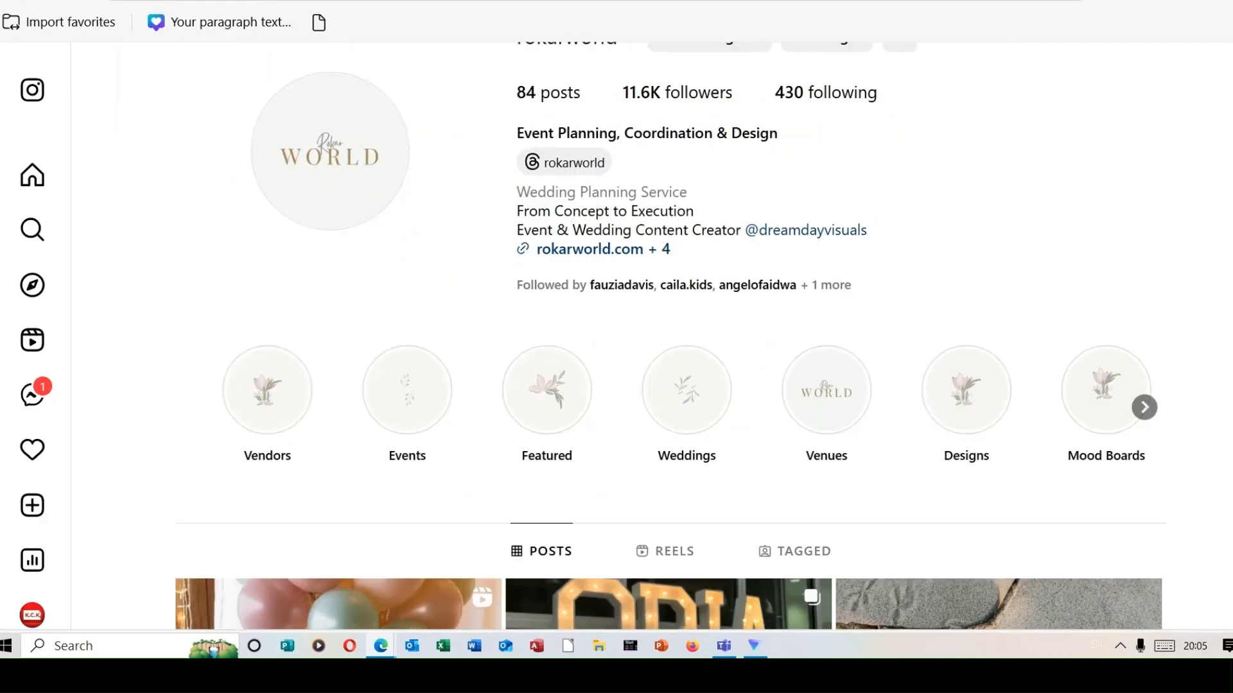
{"action": "scroll", "coordinate": [670, 301], "scroll_direction": "down", "scroll_amount": 9}
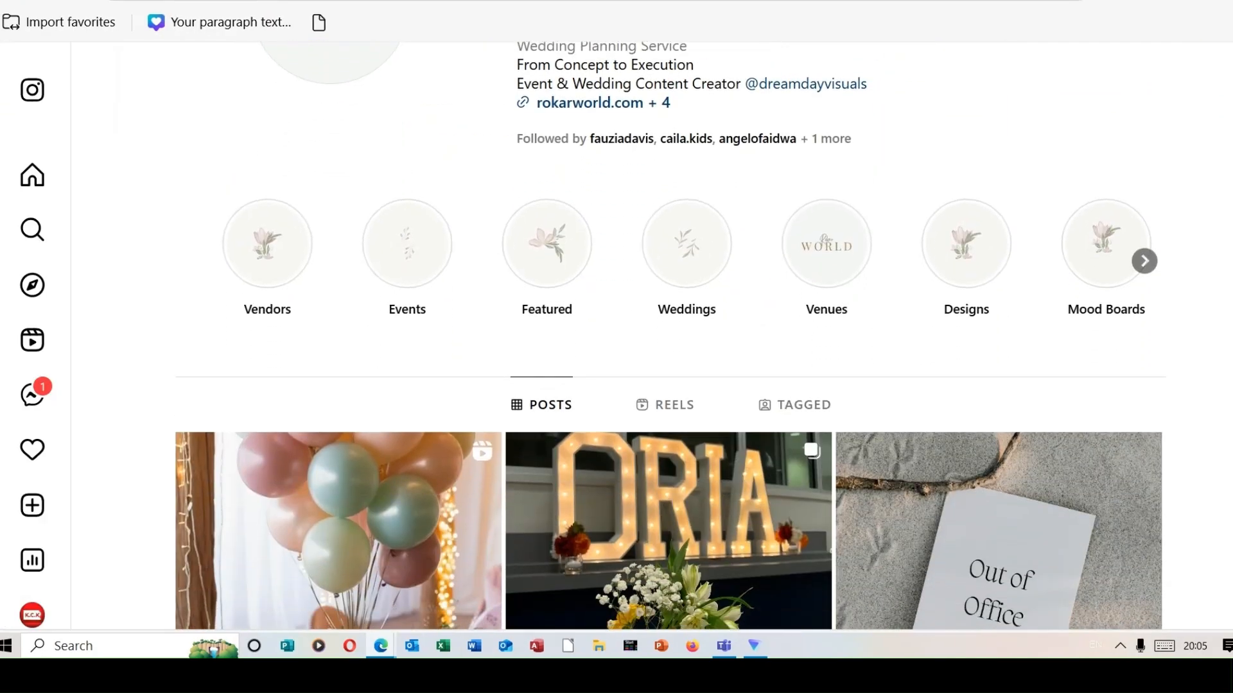
{"action": "scroll", "coordinate": [668, 334], "scroll_direction": "down", "scroll_amount": 4}
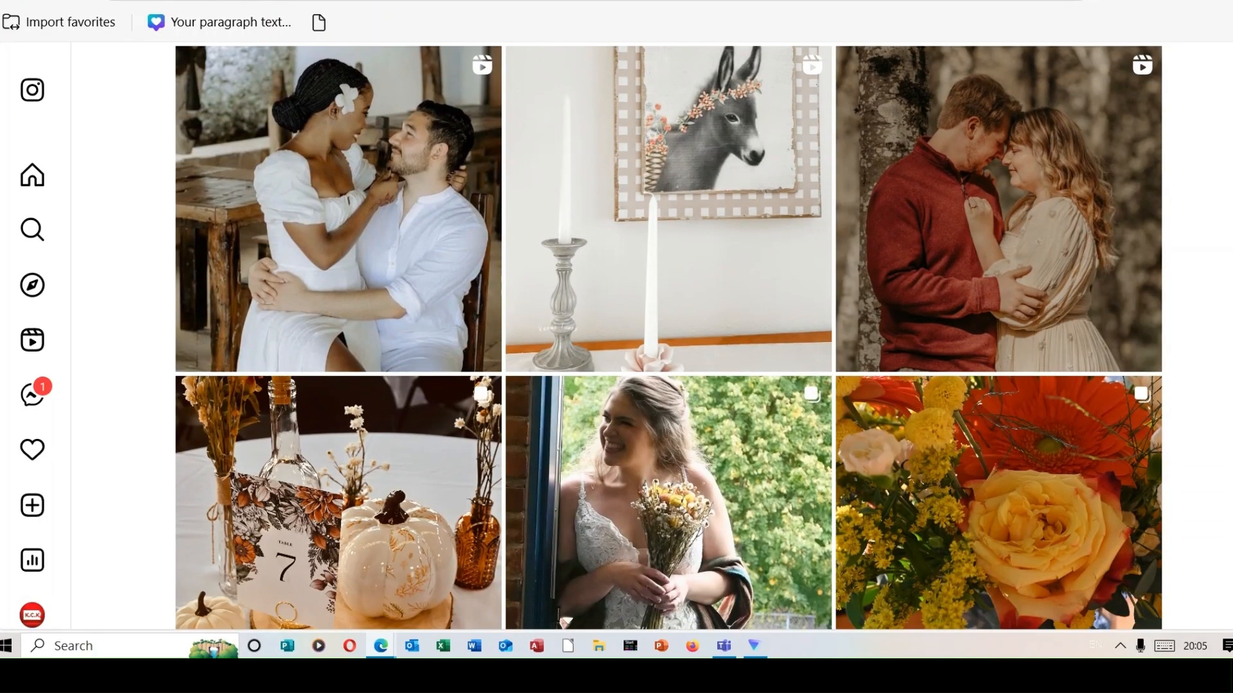
{"action": "scroll", "coordinate": [668, 334], "scroll_direction": "down", "scroll_amount": 3}
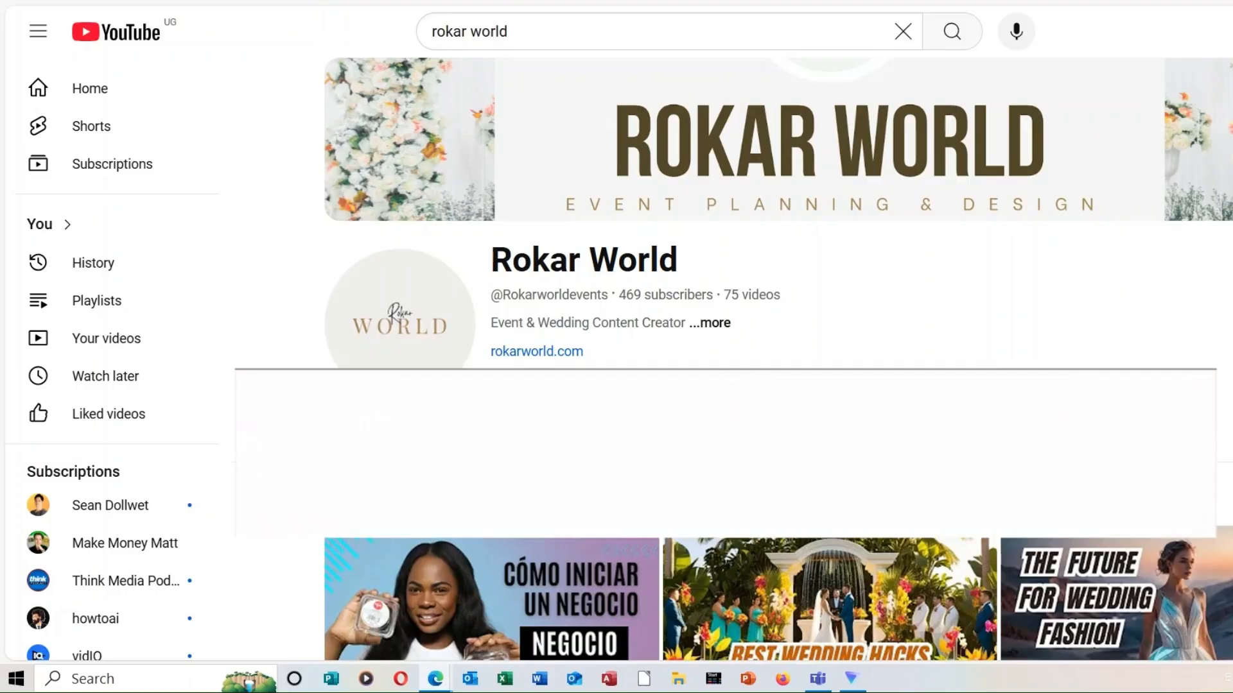
{"action": "scroll", "coordinate": [778, 359], "scroll_direction": "down", "scroll_amount": 1}
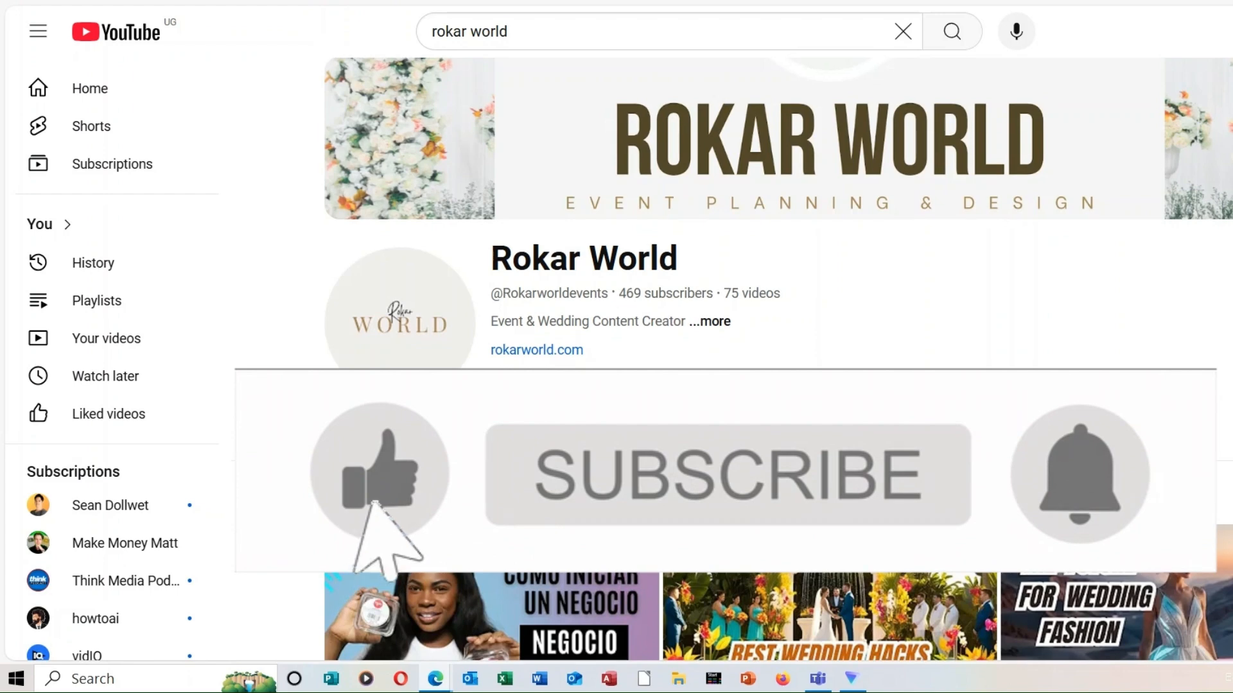
{"action": "scroll", "coordinate": [778, 359], "scroll_direction": "down", "scroll_amount": 3}
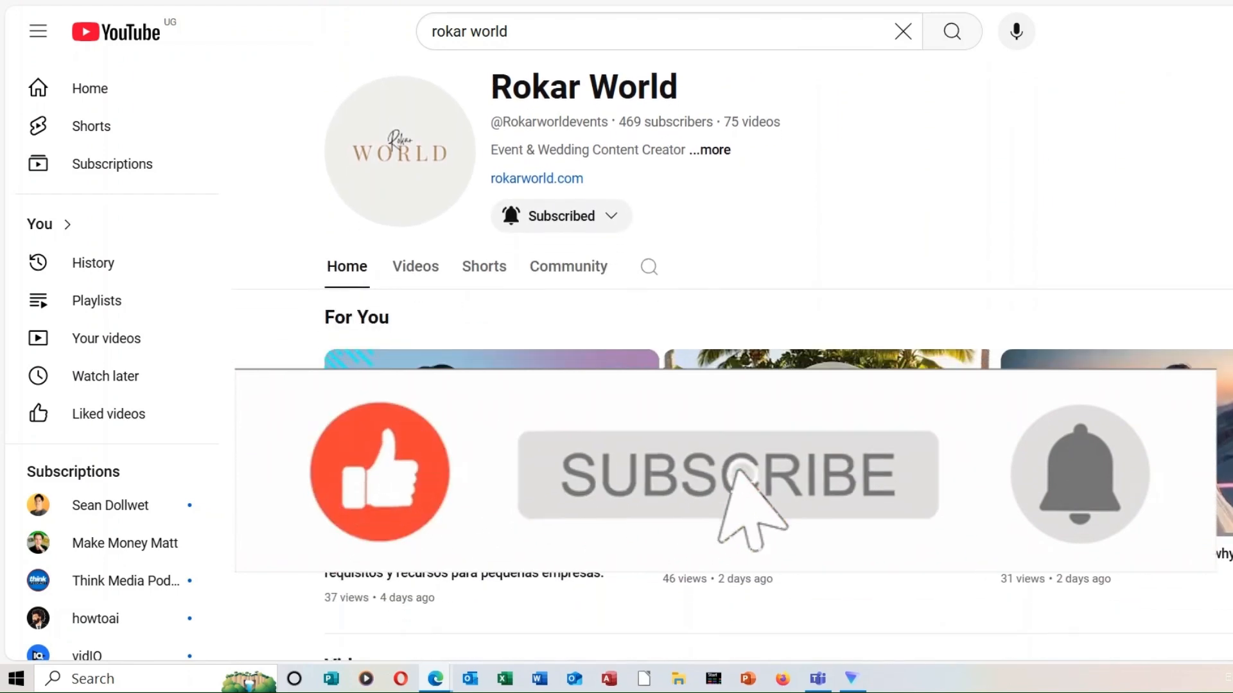
{"action": "scroll", "coordinate": [732, 359], "scroll_direction": "down", "scroll_amount": 2}
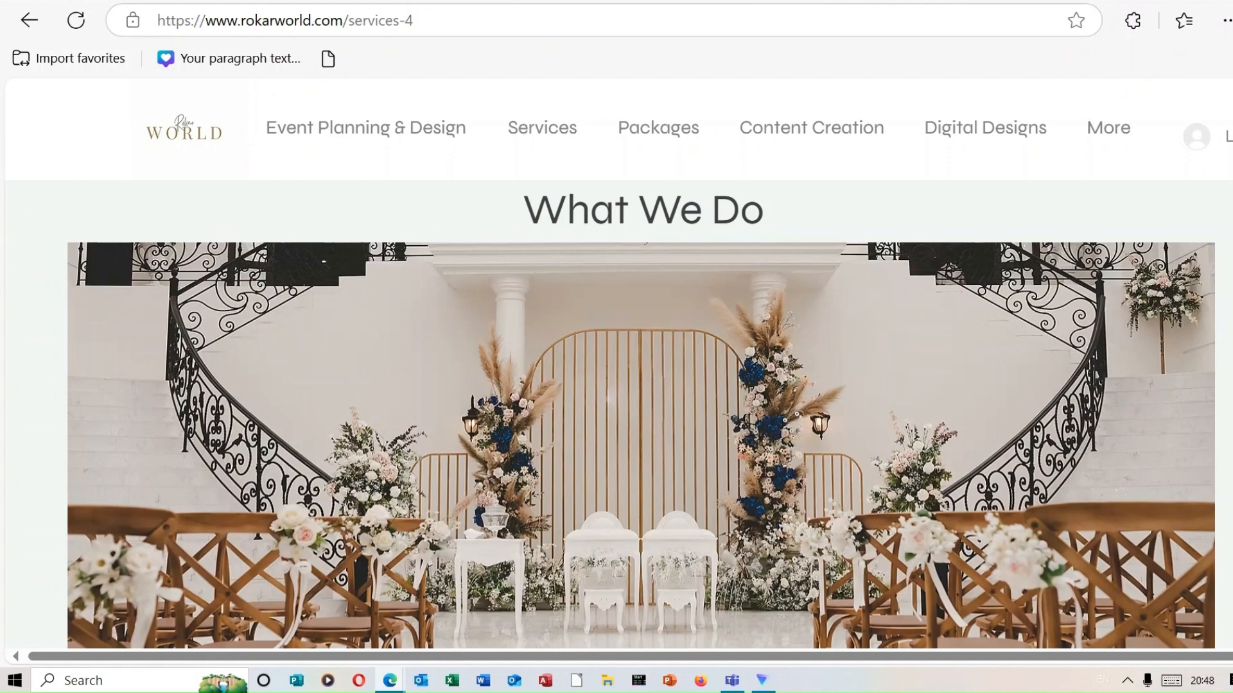
{"action": "scroll", "coordinate": [641, 362], "scroll_direction": "down", "scroll_amount": 10}
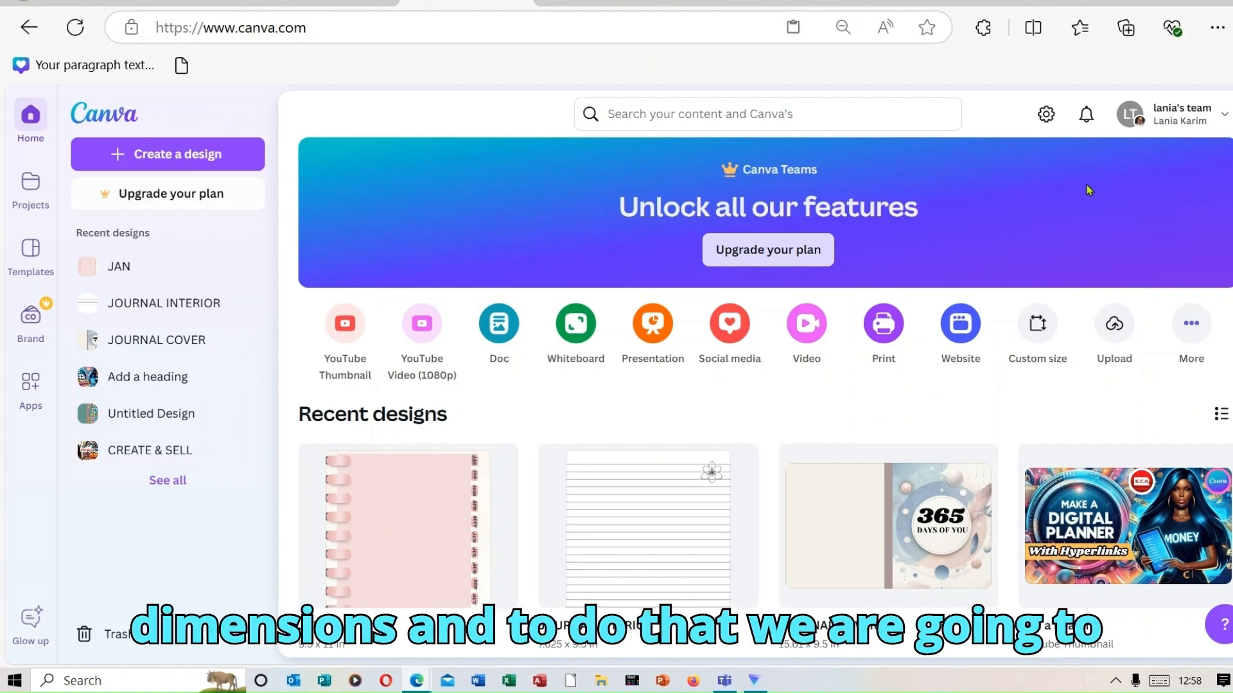
Create a new custom-size design in Canva, 9.5 in wide by 11 in high
{"action": "left_click", "coordinate": [1037, 333]}
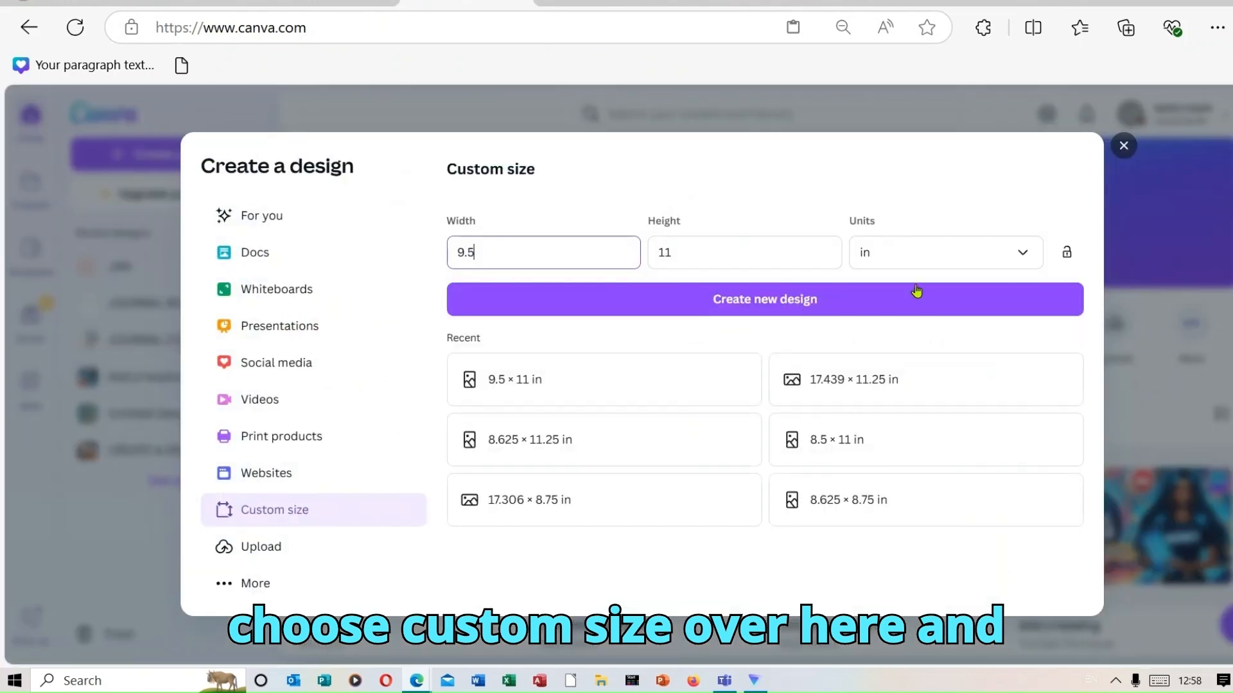
{"action": "left_click", "coordinate": [1023, 256]}
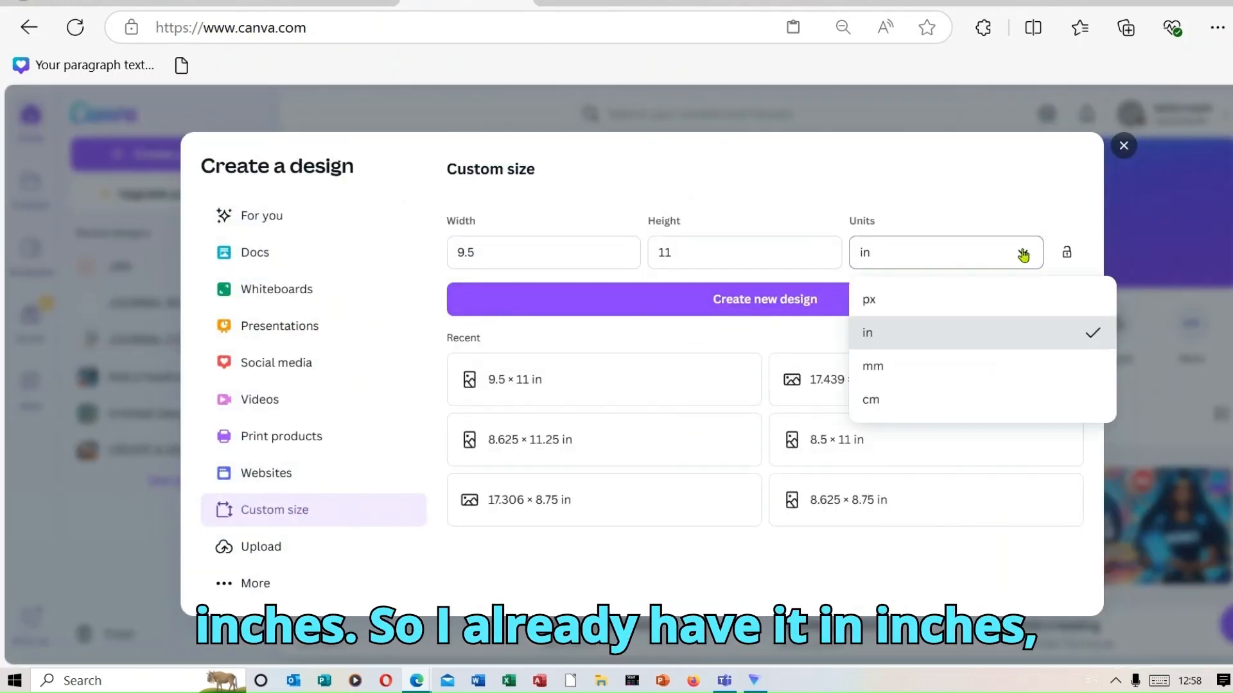
{"action": "left_click", "coordinate": [962, 338]}
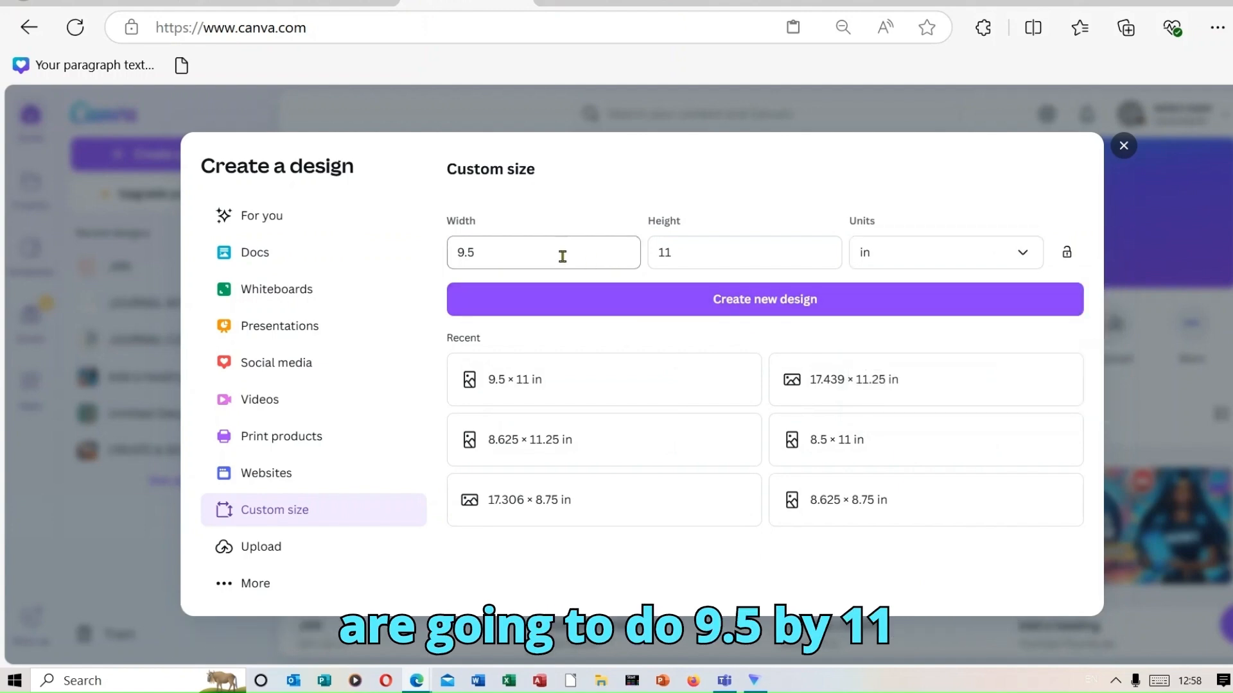
{"action": "left_click", "coordinate": [731, 251]}
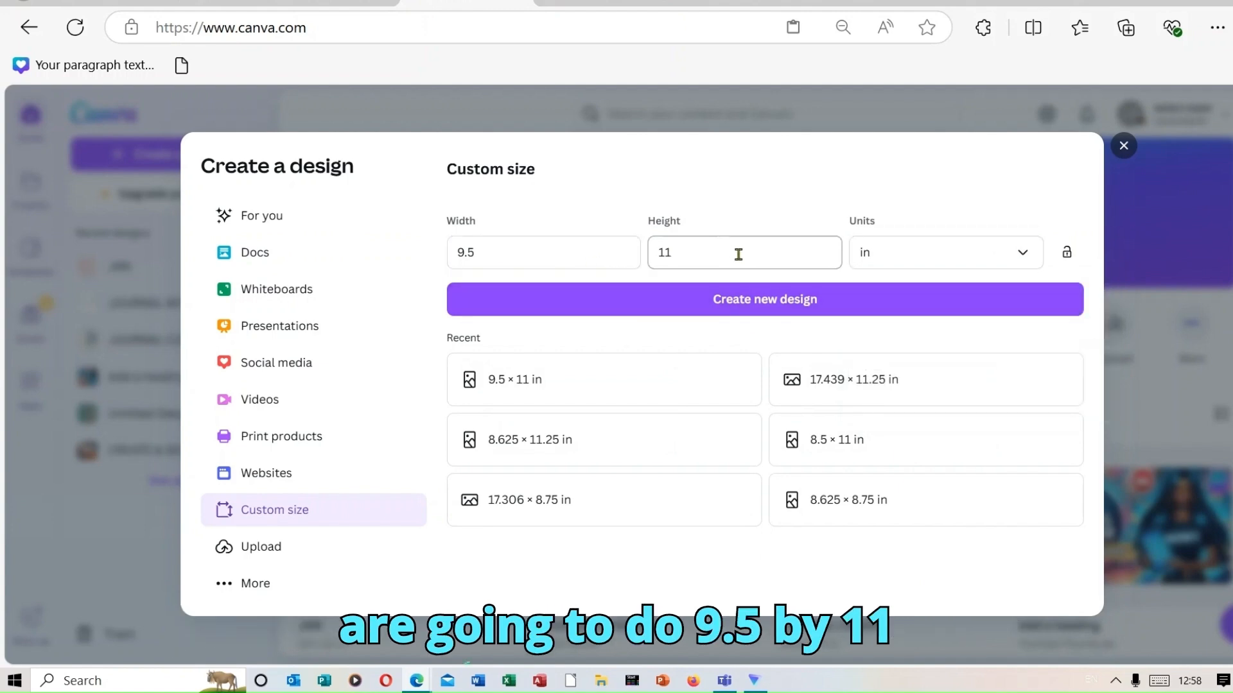
{"action": "left_click", "coordinate": [789, 307]}
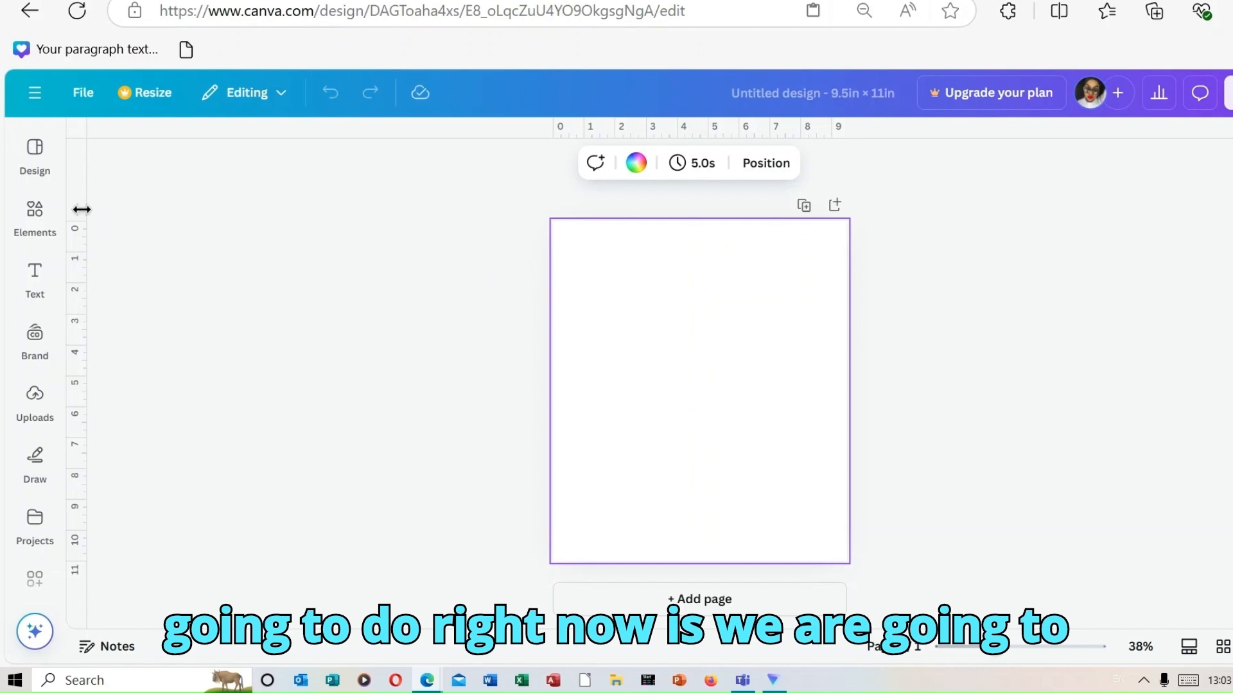
Search the elements for "spiral notebook" and show all of the graphics results
{"action": "left_click", "coordinate": [37, 216]}
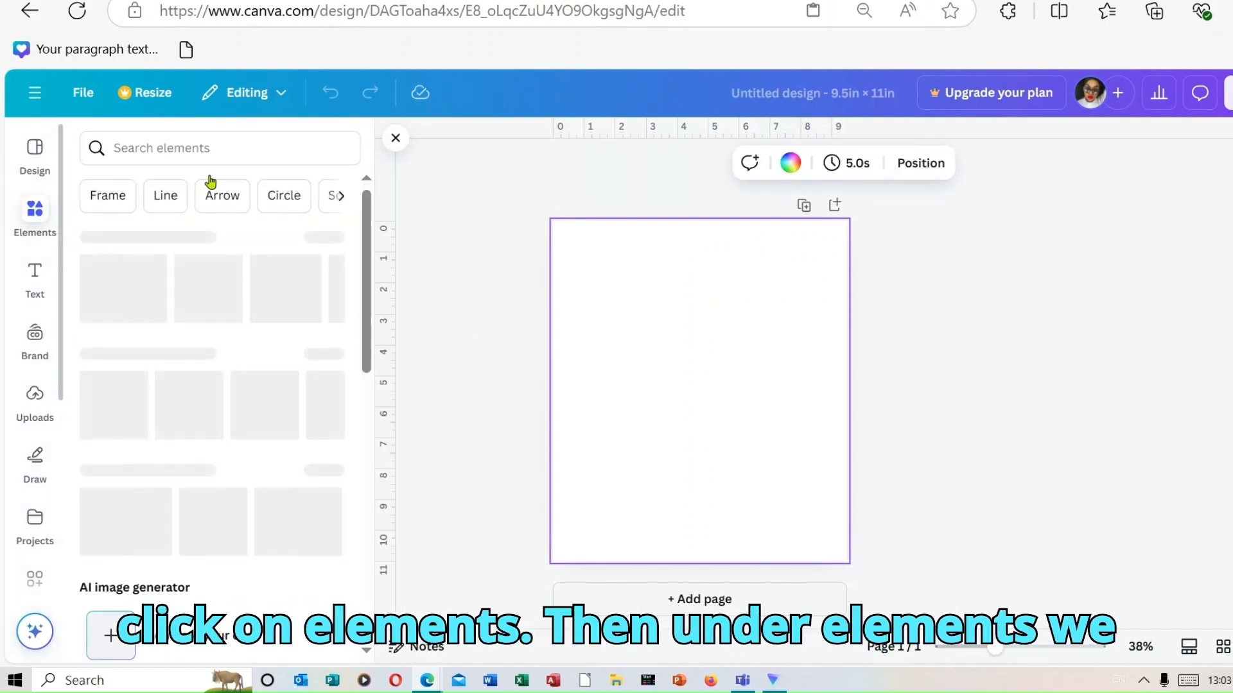
{"action": "left_click", "coordinate": [227, 150]}
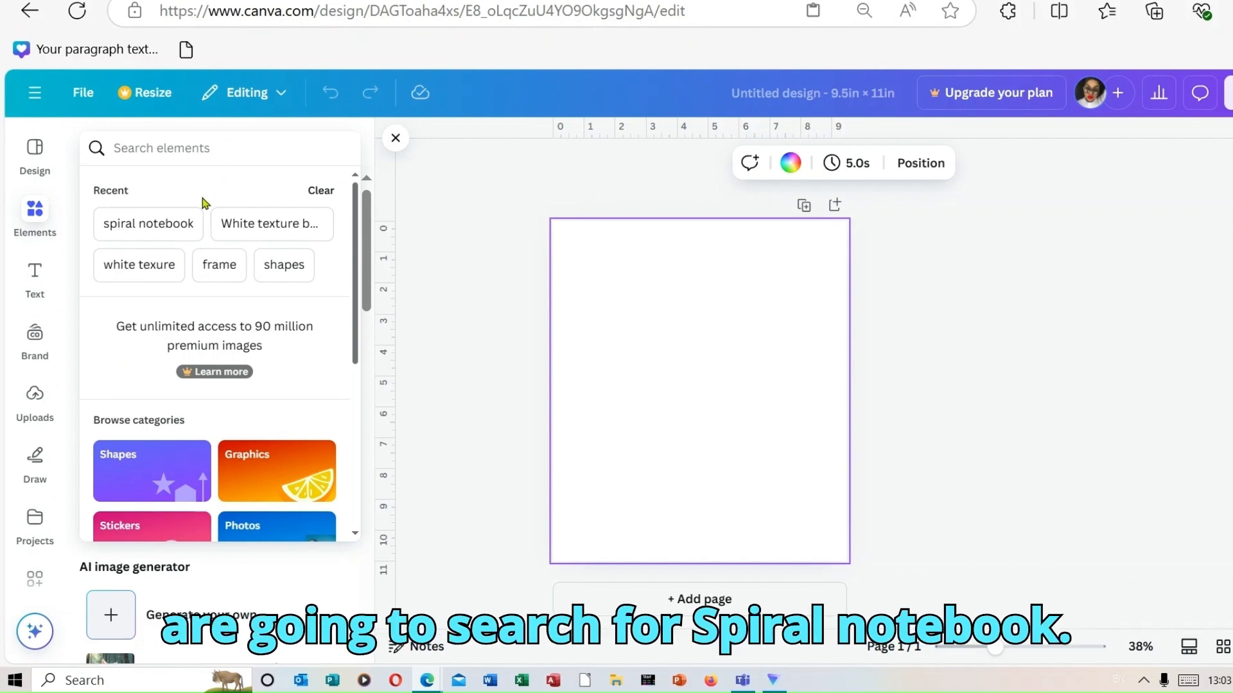
{"action": "left_click", "coordinate": [174, 228]}
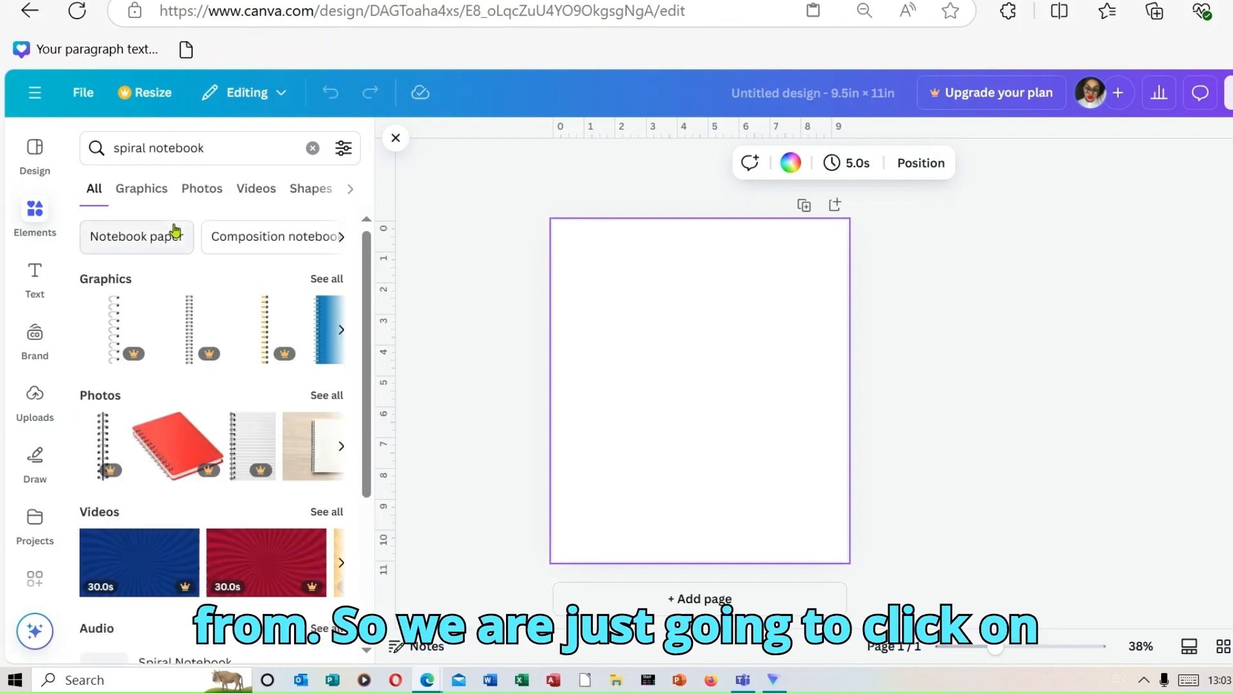
{"action": "left_click", "coordinate": [337, 280]}
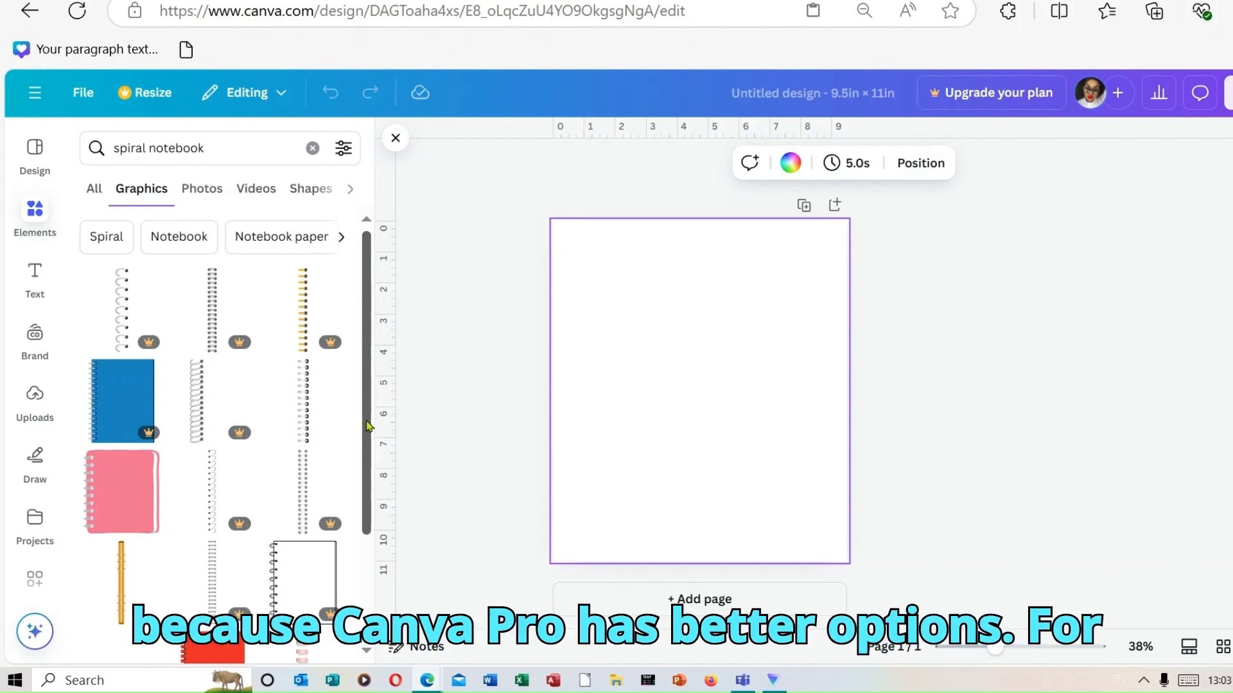
{"action": "scroll", "coordinate": [371, 437], "scroll_direction": "down", "scroll_amount": 1}
{"action": "scroll", "coordinate": [371, 437], "scroll_direction": "down", "scroll_amount": 3}
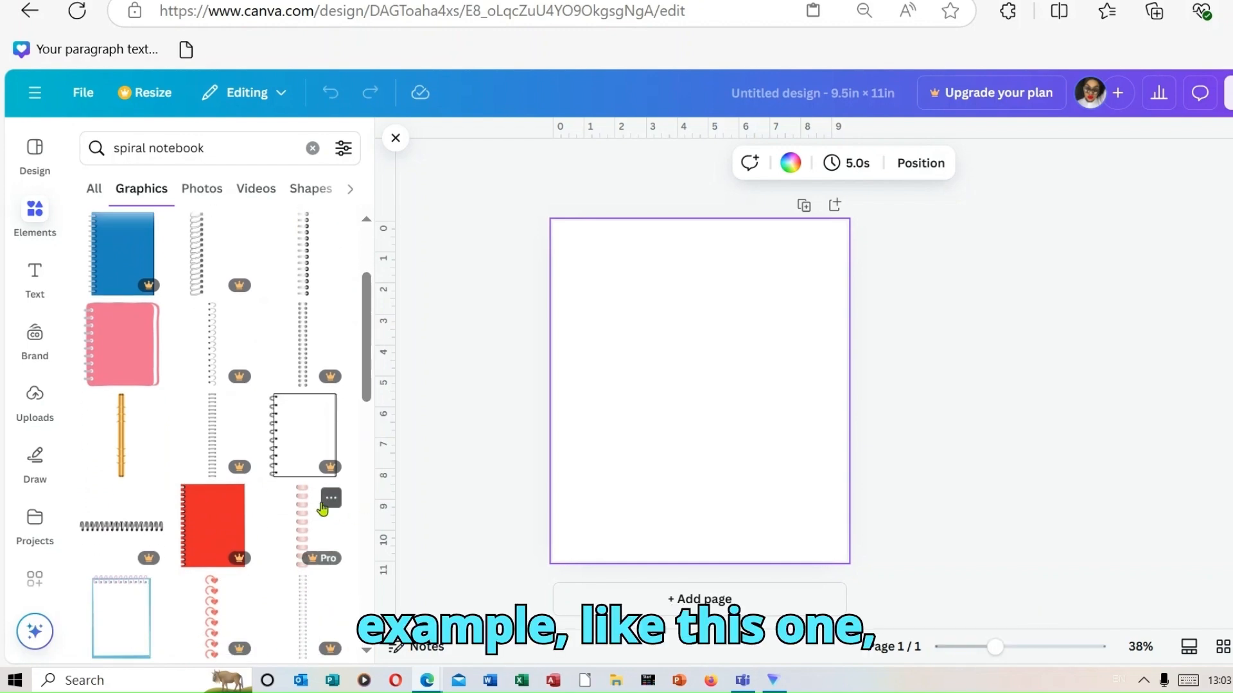
{"action": "left_click", "coordinate": [312, 524]}
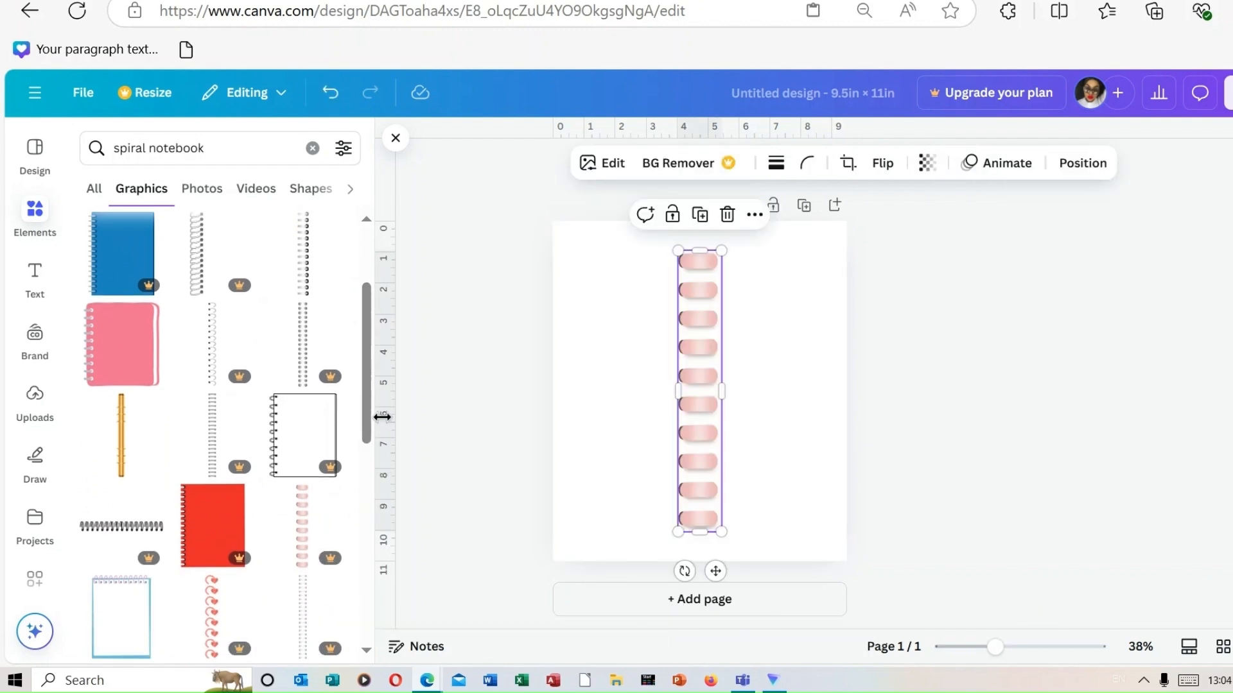
{"action": "left_click_drag", "start_coordinate": [370, 425], "coordinate": [377, 513]}
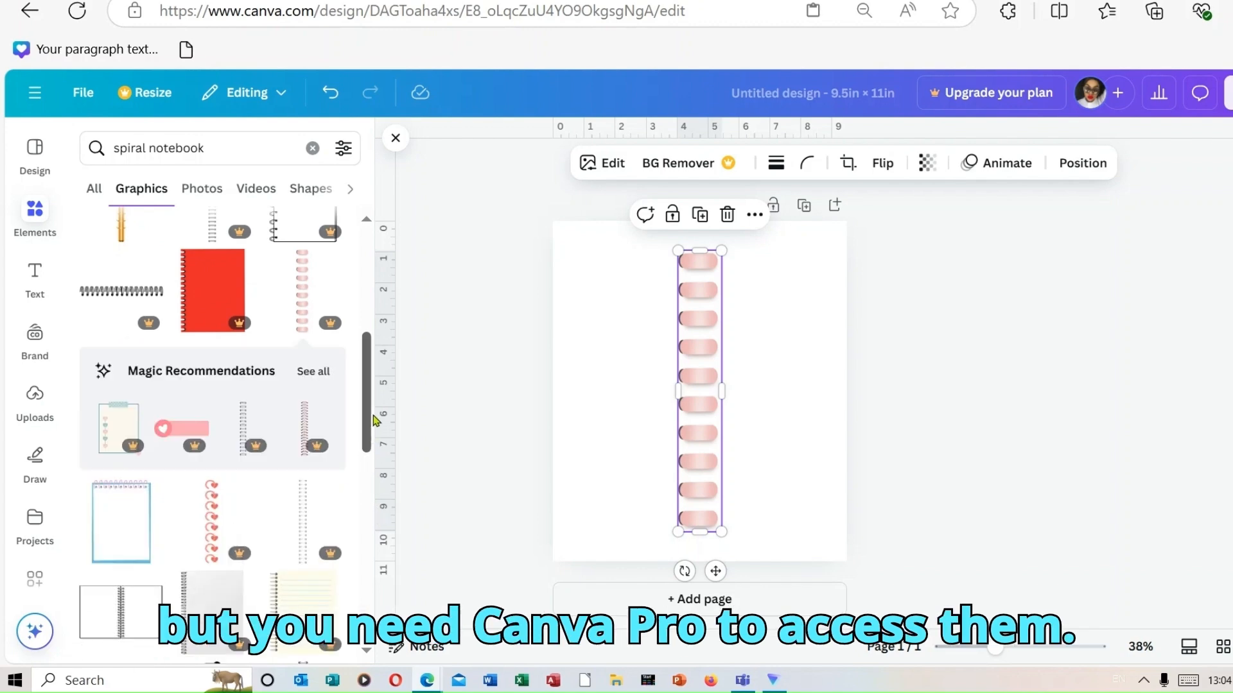
{"action": "left_click_drag", "start_coordinate": [367, 419], "coordinate": [366, 297]}
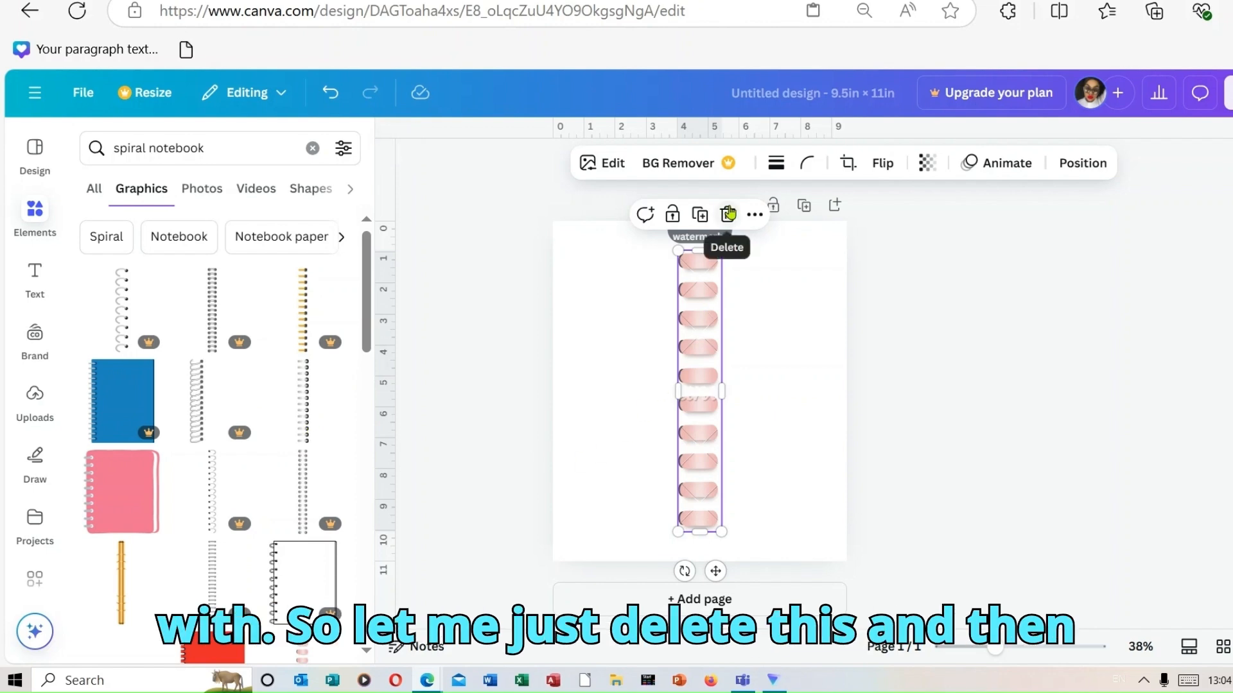
{"action": "left_click", "coordinate": [728, 215]}
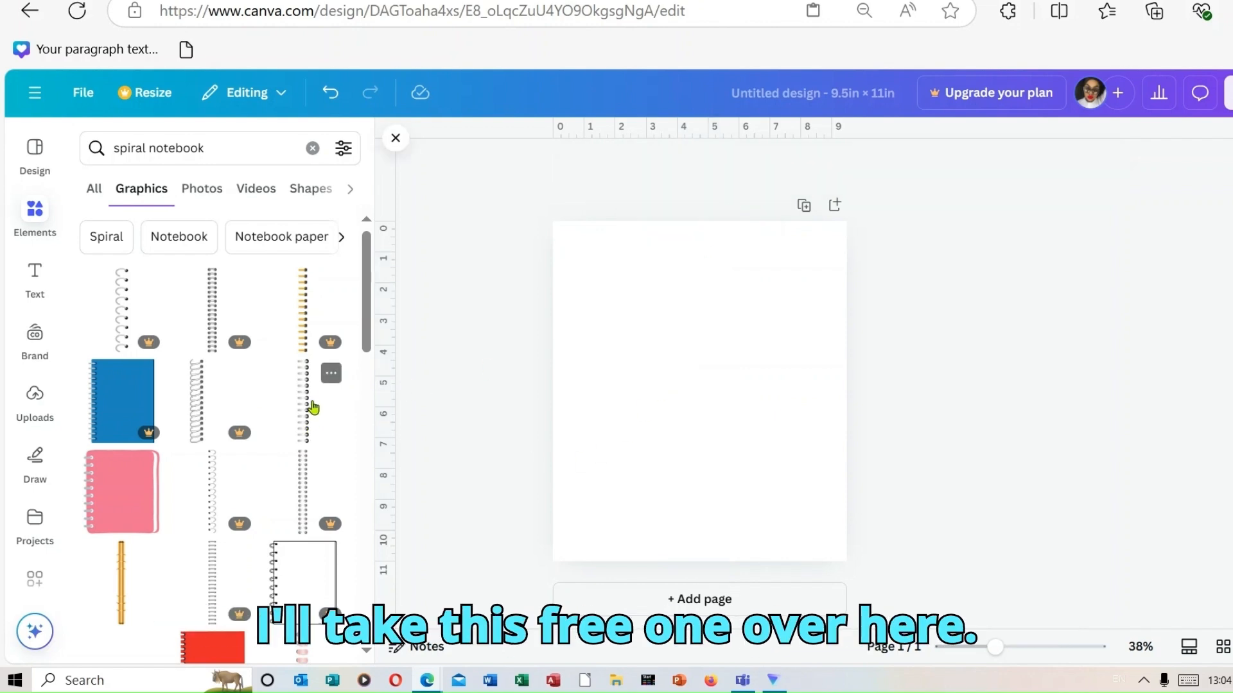
Add the free black-and-grey spiral binding graphic, align it to the page's left edge and enlarge it to about 9 in tall
{"action": "left_click", "coordinate": [313, 408]}
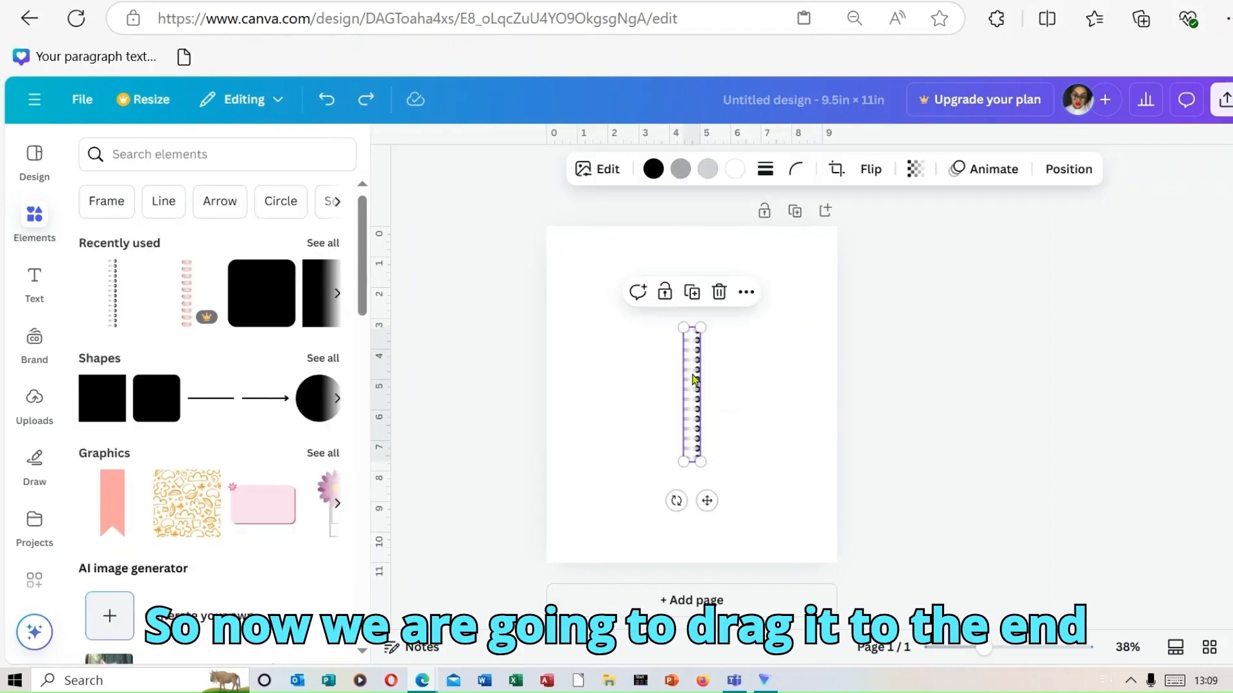
{"action": "left_click_drag", "start_coordinate": [688, 375], "coordinate": [556, 385]}
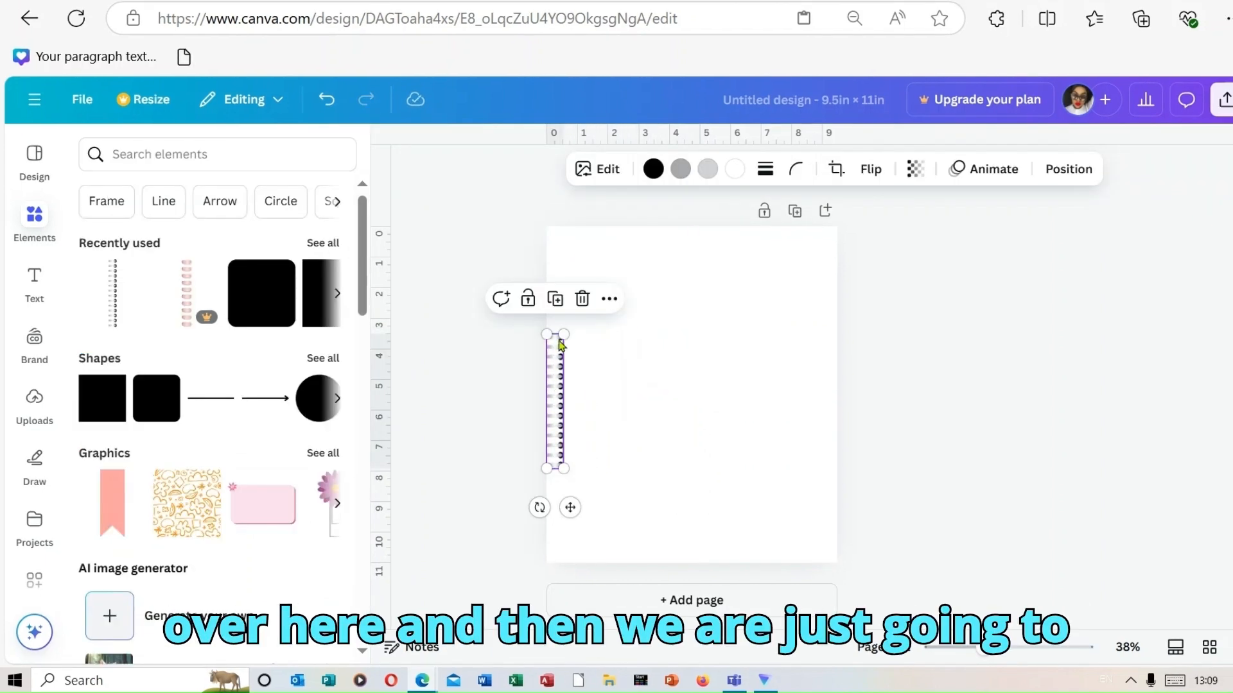
{"action": "left_click_drag", "start_coordinate": [563, 334], "coordinate": [982, 278]}
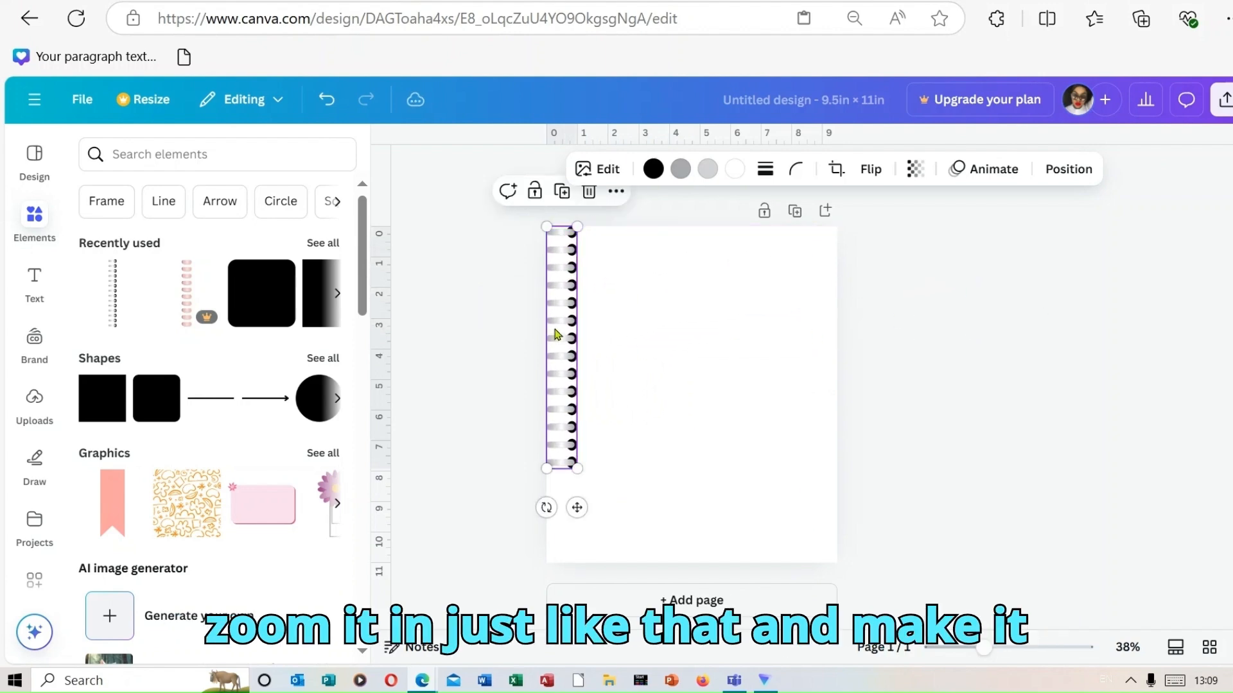
{"action": "left_click_drag", "start_coordinate": [556, 334], "coordinate": [555, 375]}
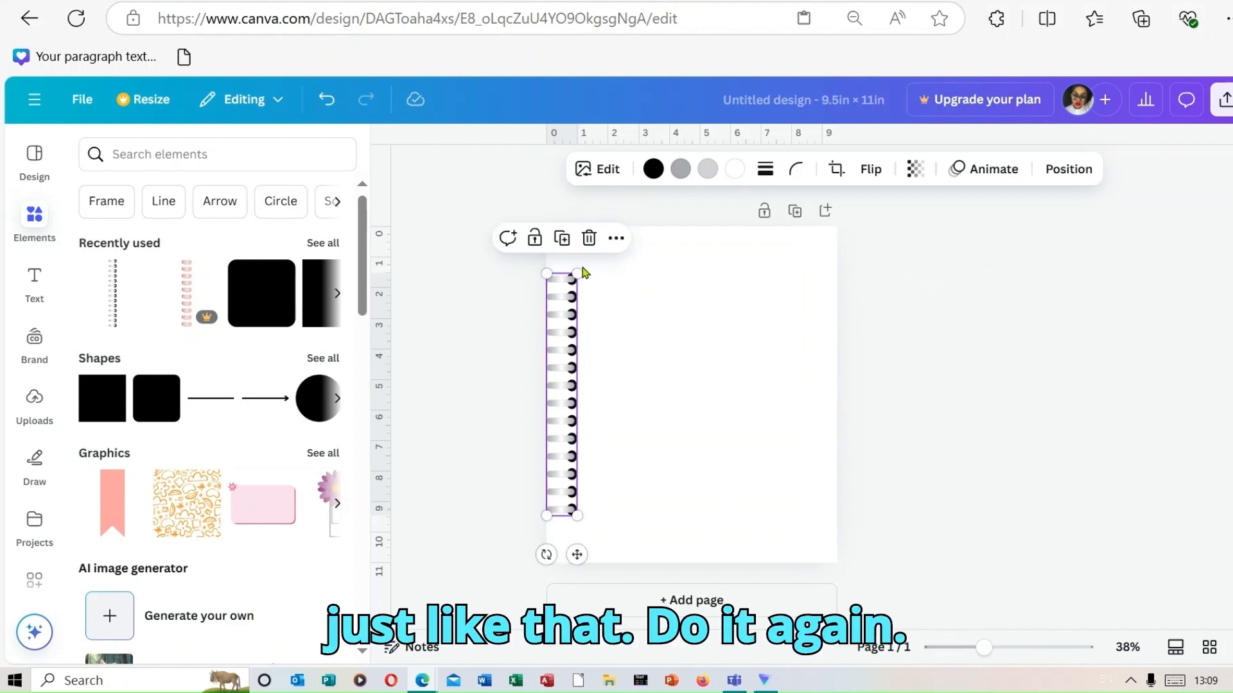
{"action": "left_click_drag", "start_coordinate": [577, 275], "coordinate": [617, 244]}
{"action": "left_click_drag", "start_coordinate": [560, 318], "coordinate": [560, 336]}
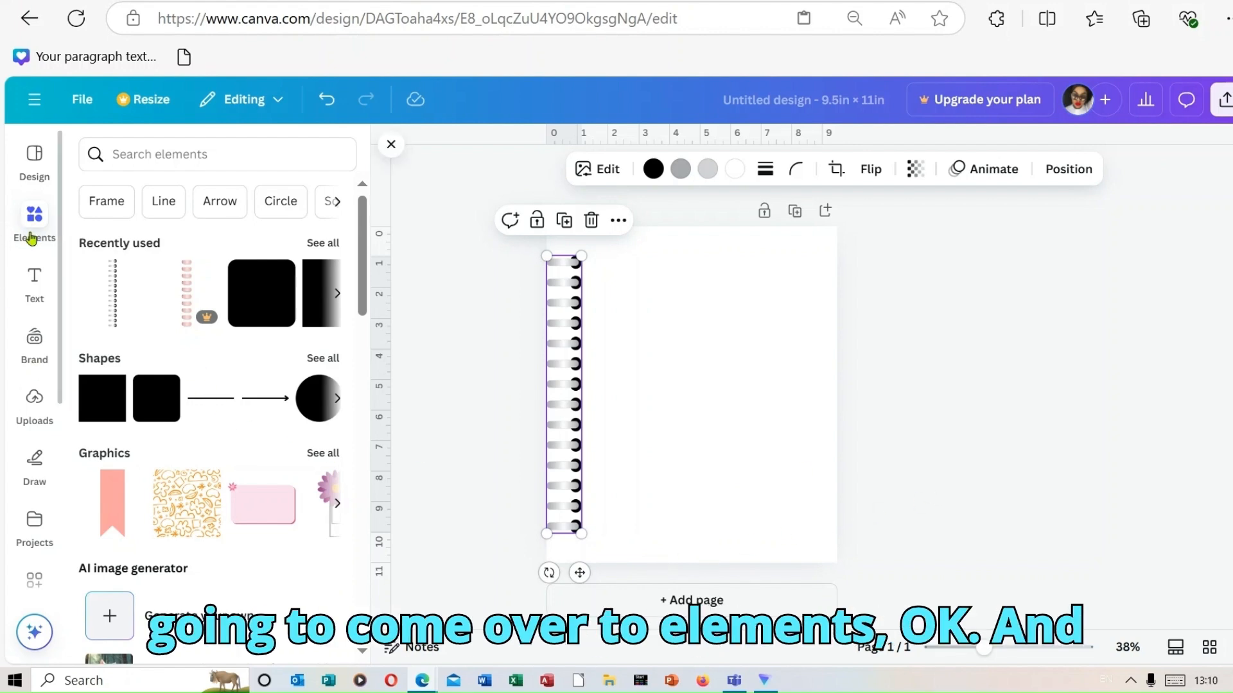
Search the elements for "shapes" and add a square, stretched into a cover rectangle about 7.4 by 9.4 in beside the spiral binding
{"action": "left_click", "coordinate": [147, 157]}
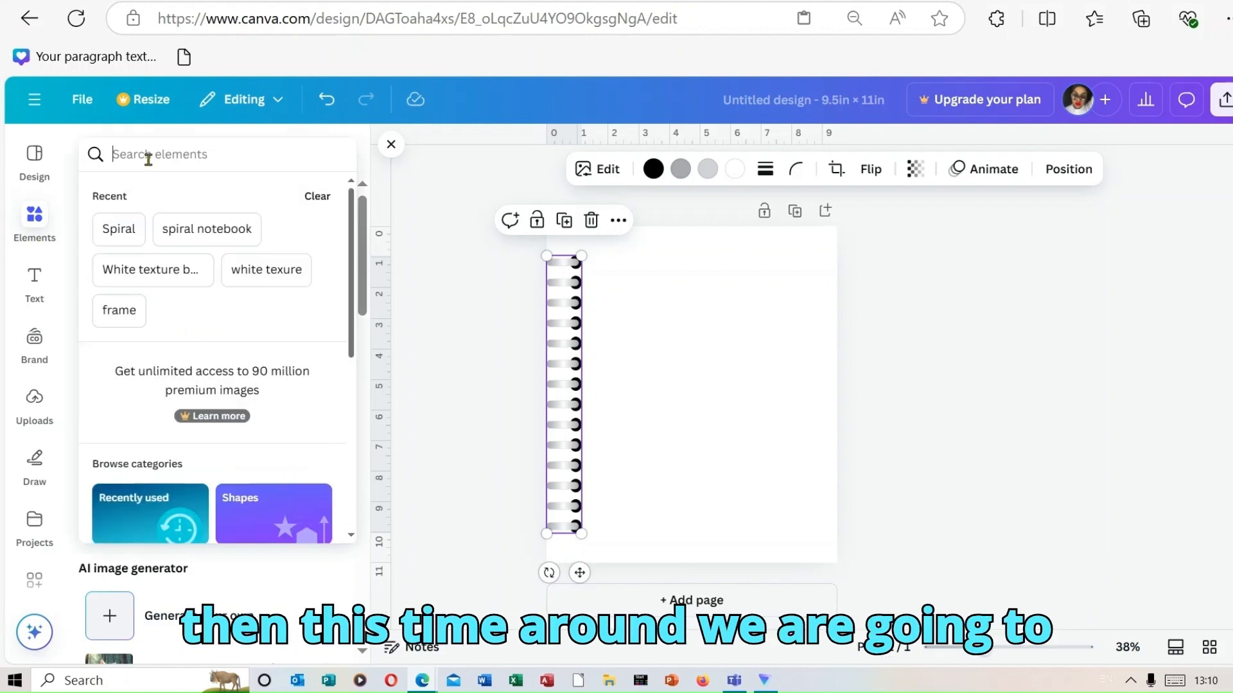
{"action": "type", "text": "sha"}
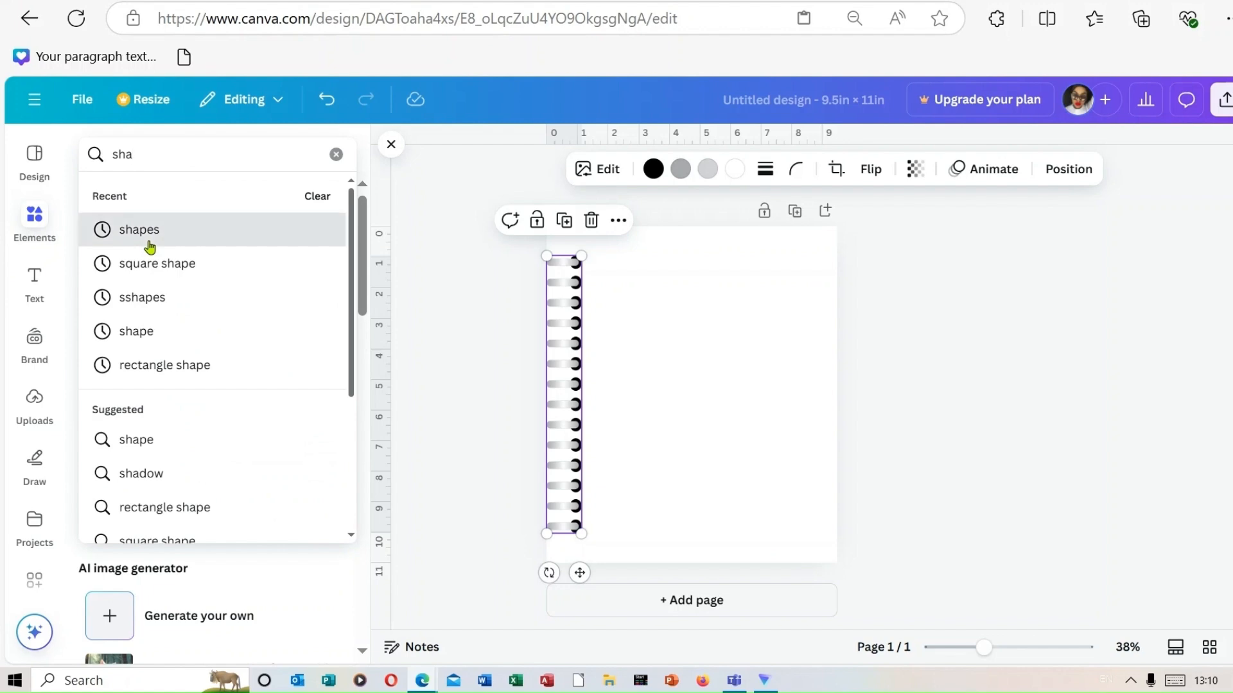
{"action": "left_click", "coordinate": [139, 230]}
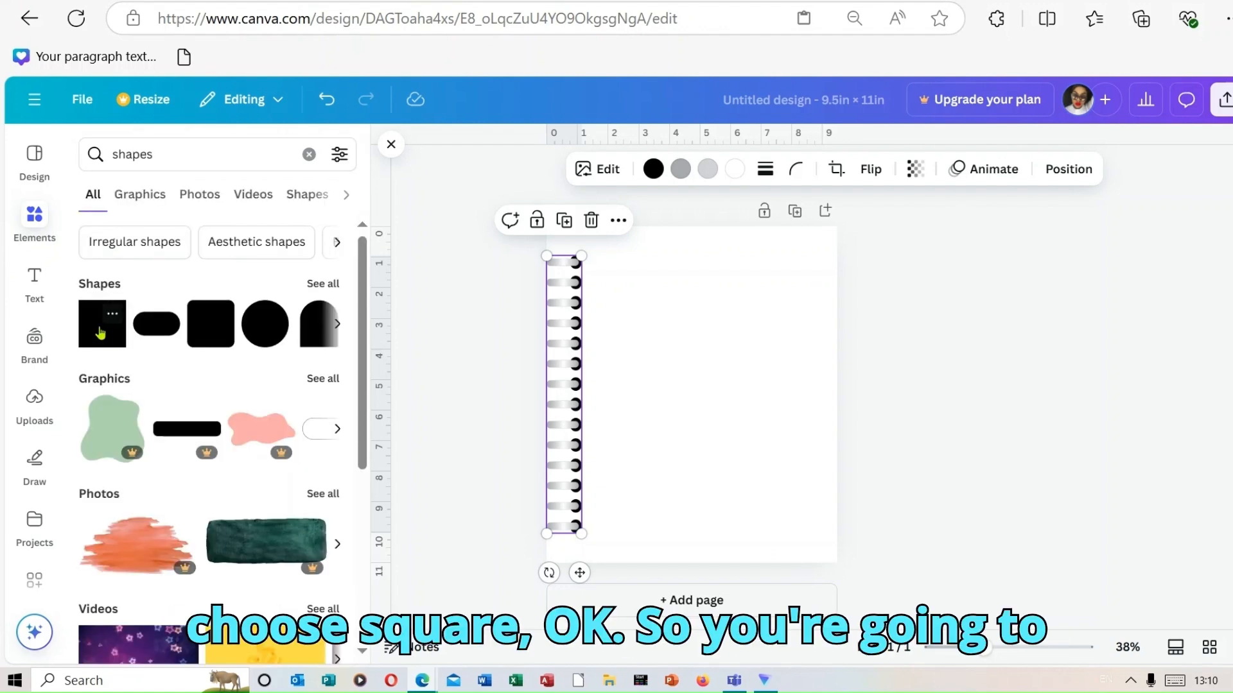
{"action": "left_click", "coordinate": [101, 332]}
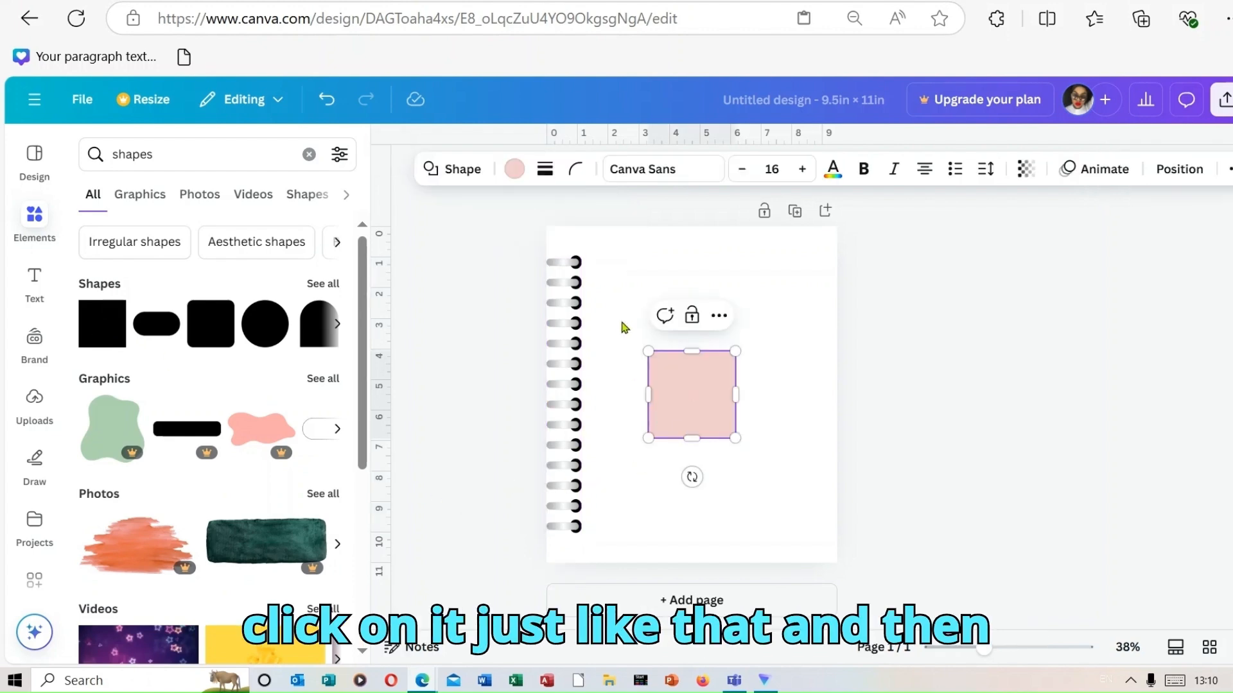
{"action": "left_click_drag", "start_coordinate": [682, 388], "coordinate": [618, 291]}
{"action": "left_click_drag", "start_coordinate": [668, 343], "coordinate": [807, 543]}
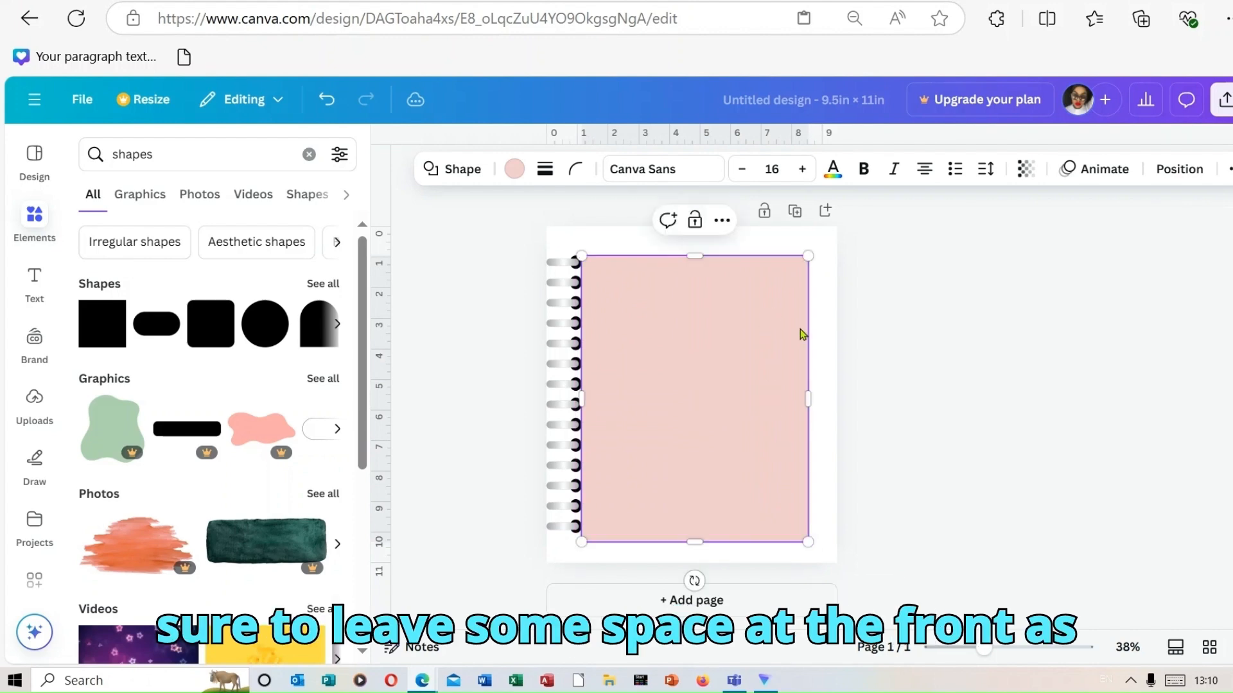
Enlarge the spiral binding along the page's left edge to match the height of the pink cover
{"action": "left_click", "coordinate": [558, 449]}
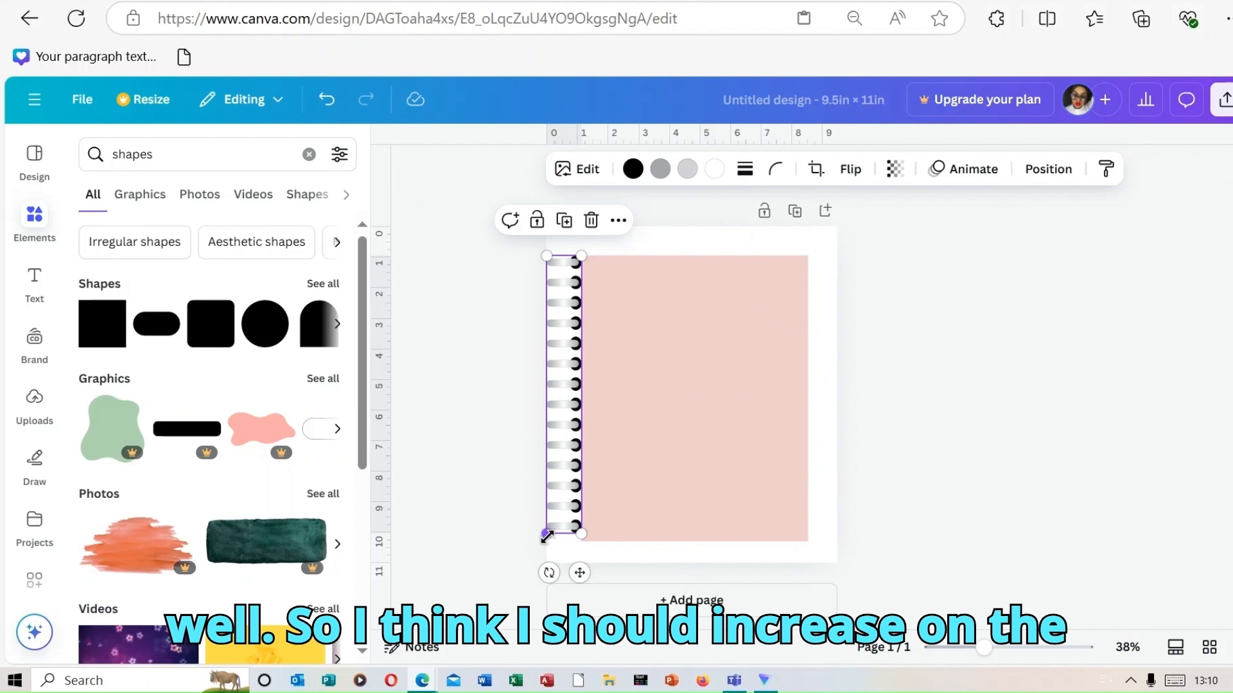
{"action": "left_click_drag", "start_coordinate": [547, 534], "coordinate": [546, 544]}
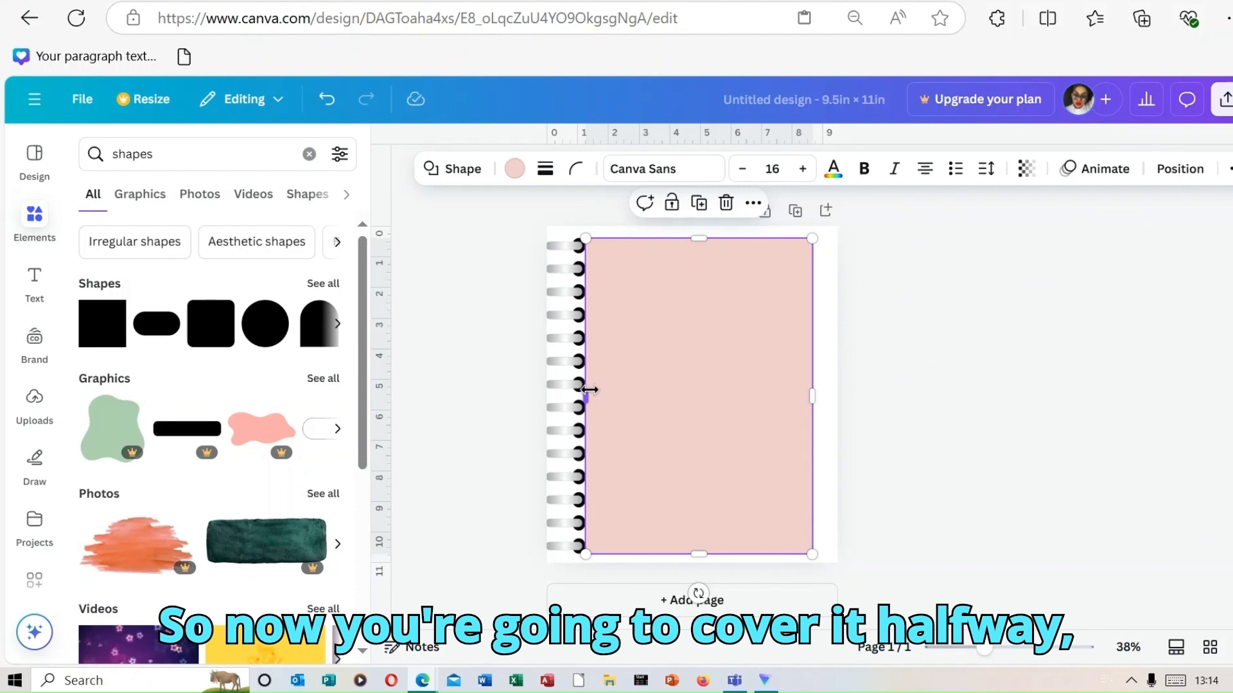
Widen the pink cover to about 8.06 in so it overlaps half the spiral binding, and send it backward behind the rings
{"action": "left_click_drag", "start_coordinate": [588, 390], "coordinate": [569, 394]}
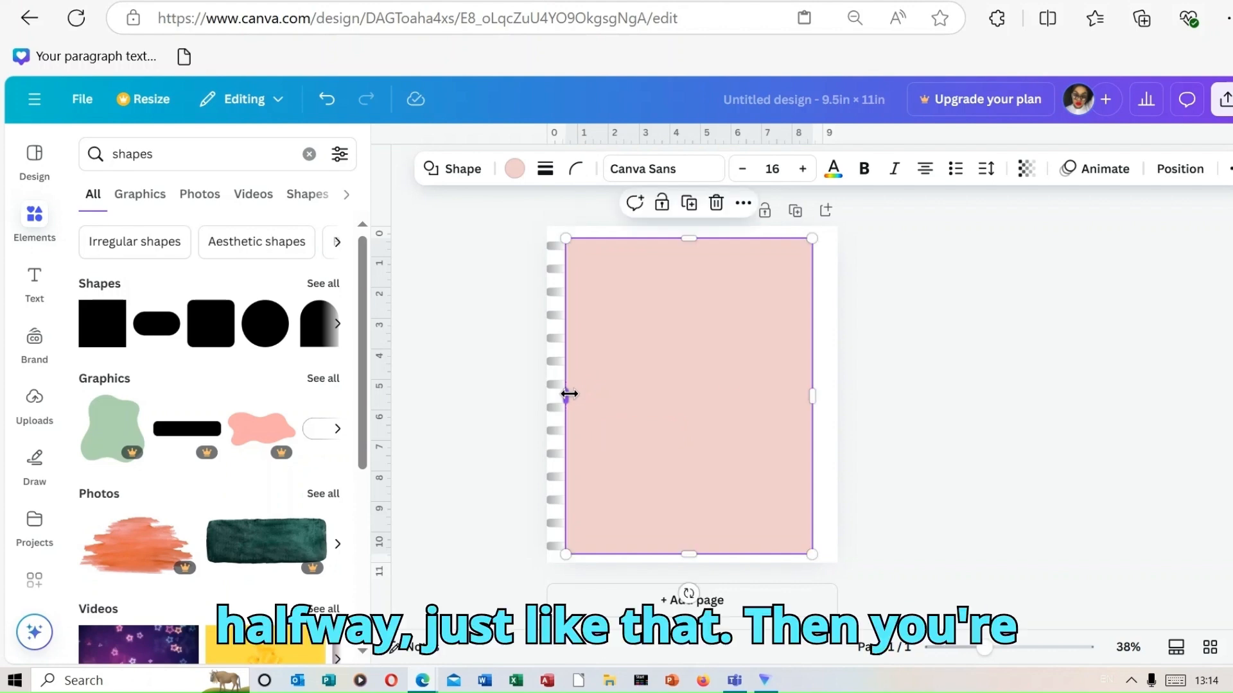
{"action": "left_click", "coordinate": [1181, 171]}
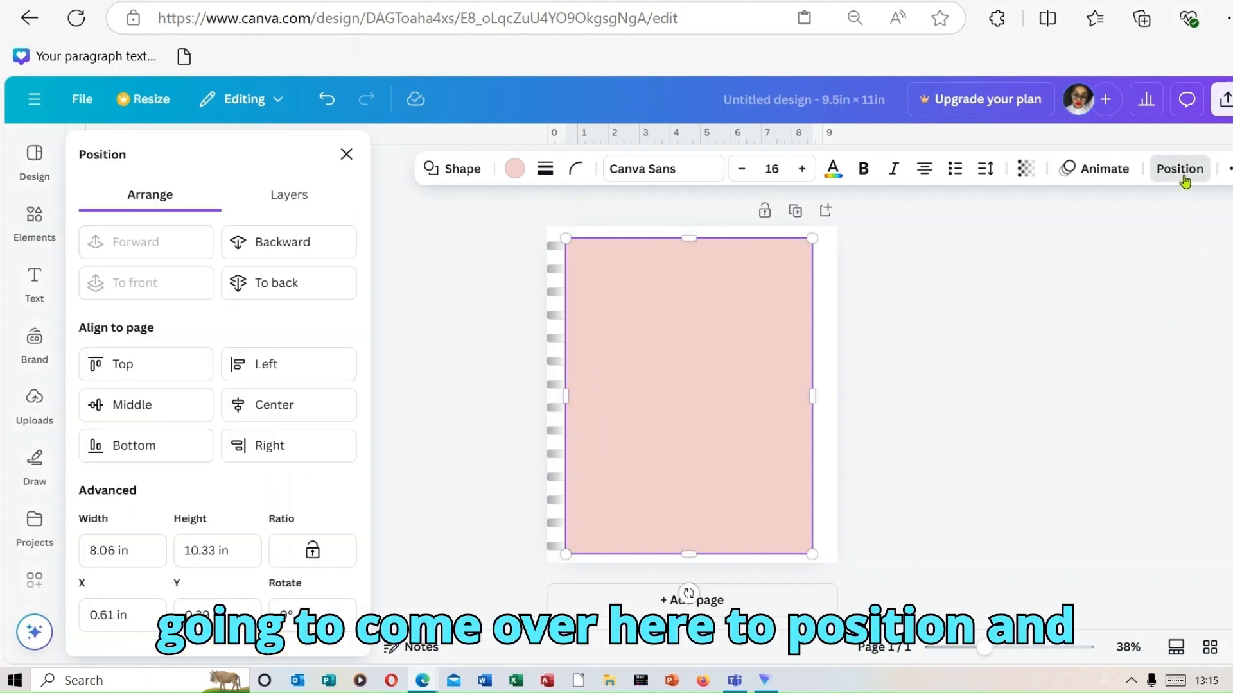
{"action": "left_click", "coordinate": [326, 247]}
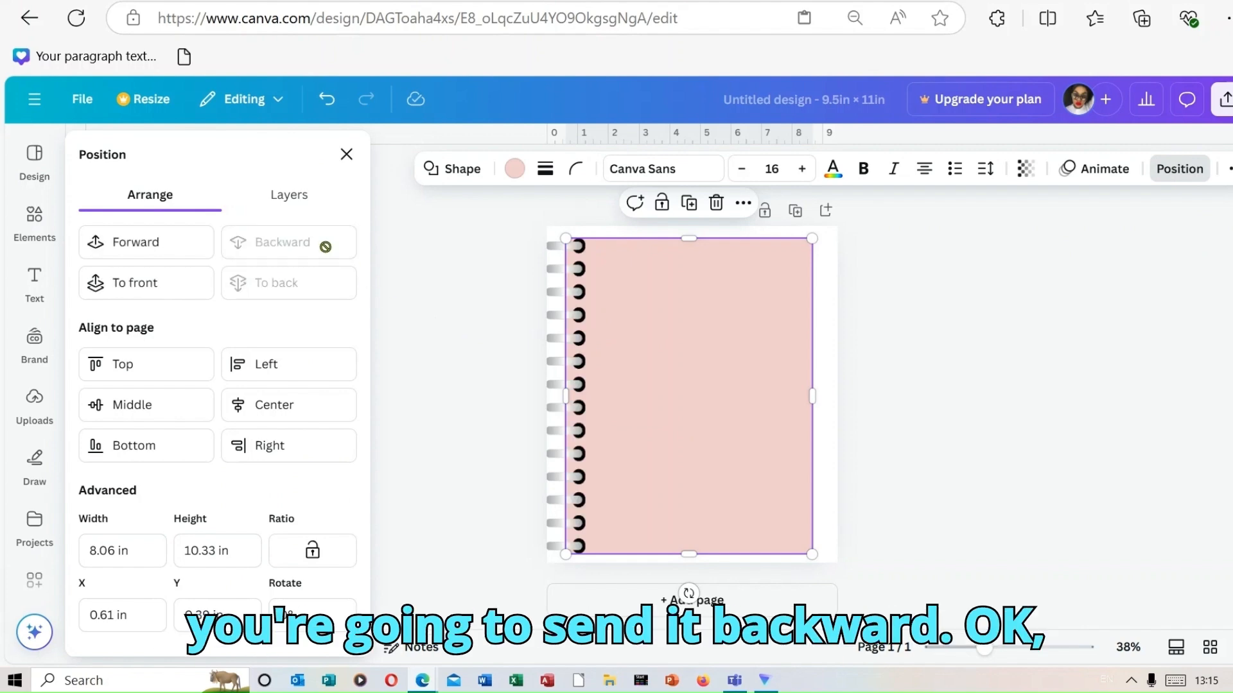
{"action": "left_click", "coordinate": [953, 376]}
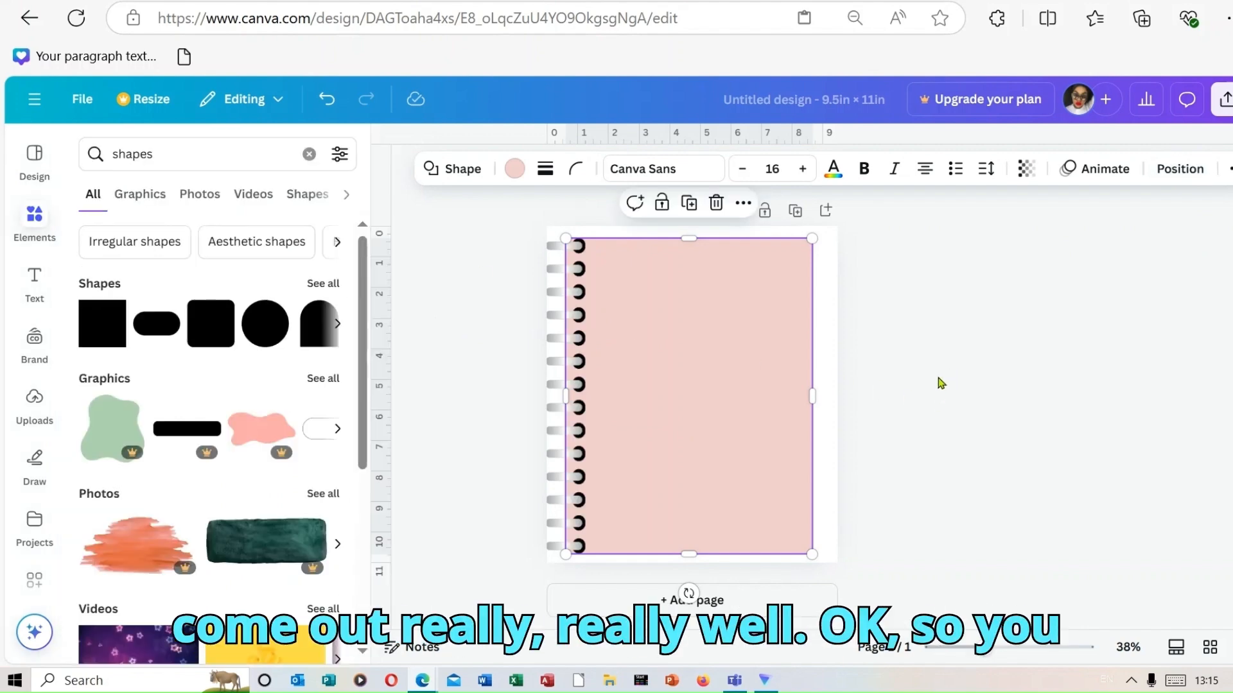
{"action": "left_click", "coordinate": [871, 379]}
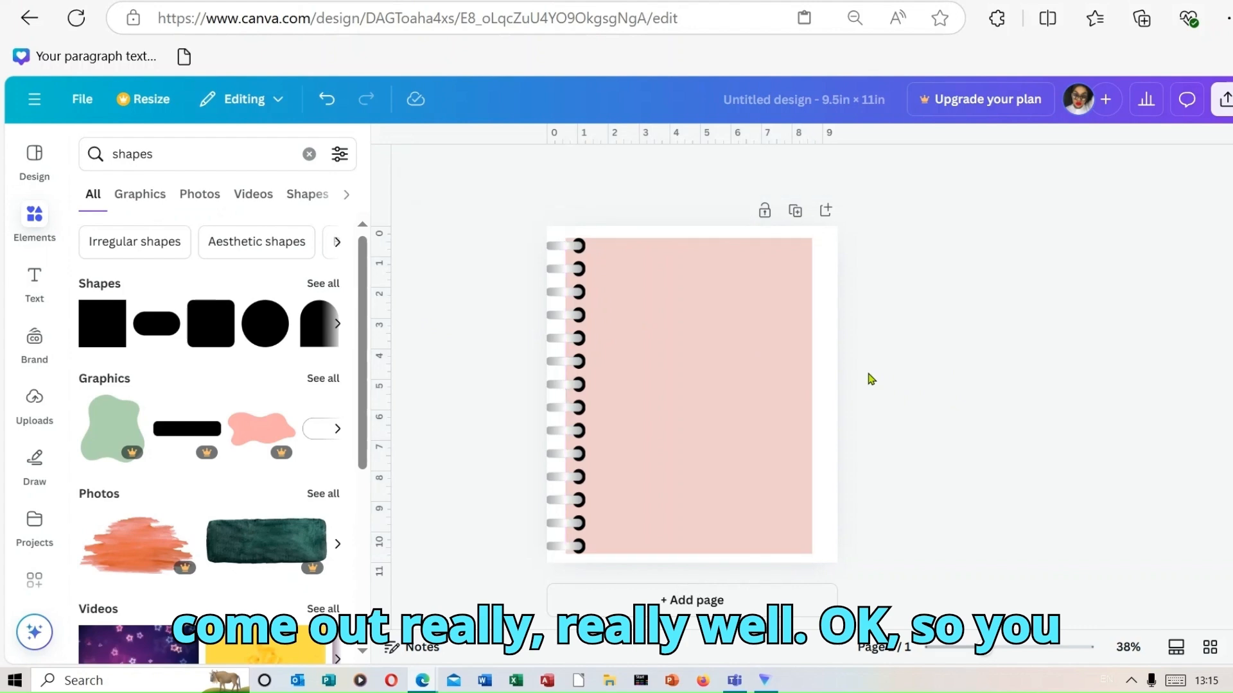
Recolour the notebook cover with the medium grey from the document colours
{"action": "left_click", "coordinate": [702, 353]}
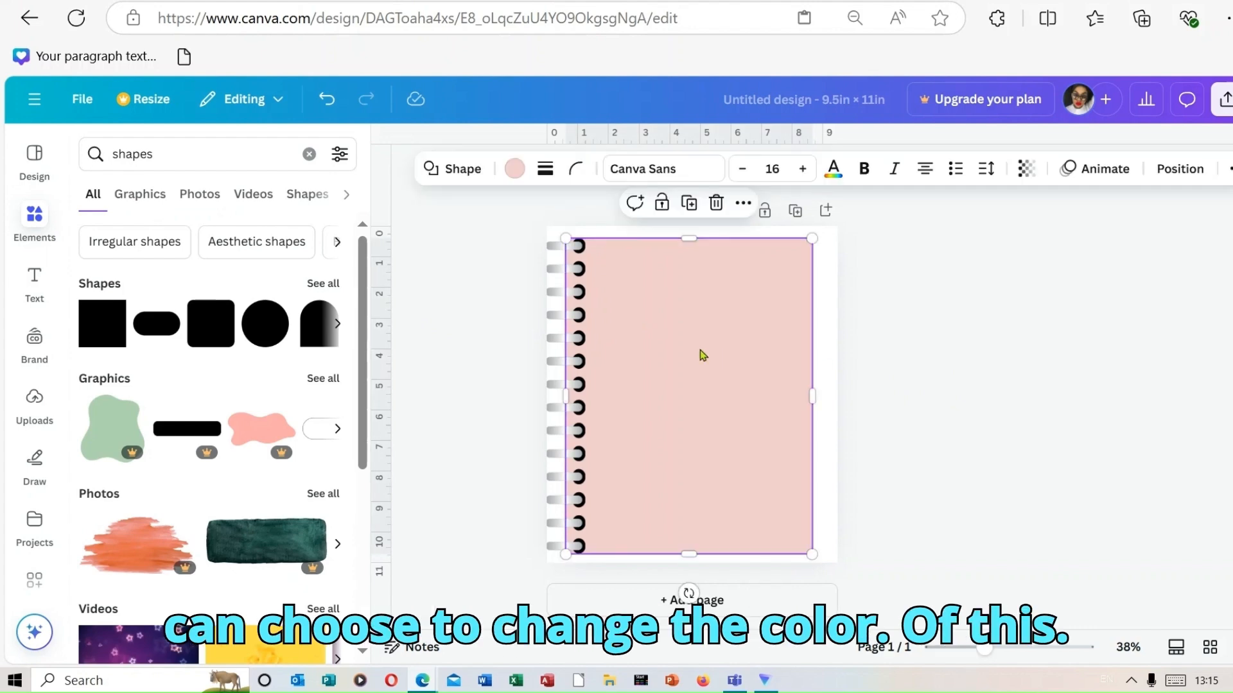
{"action": "left_click", "coordinate": [515, 168]}
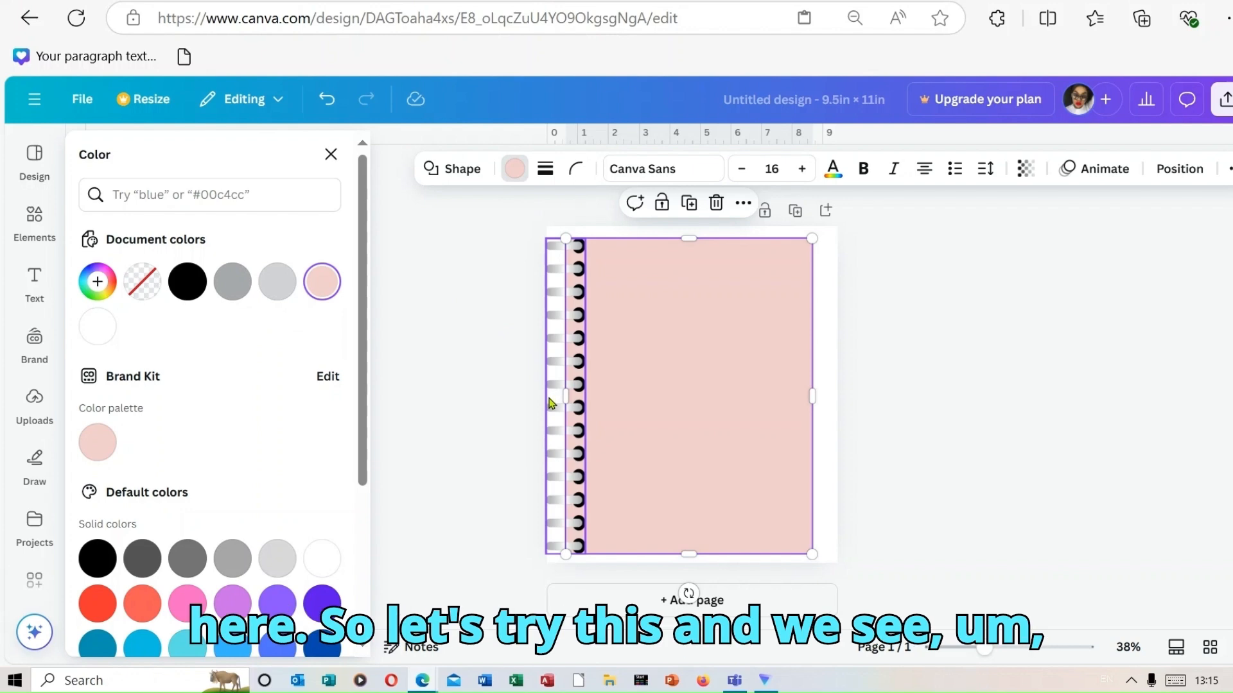
{"action": "left_click", "coordinate": [232, 287]}
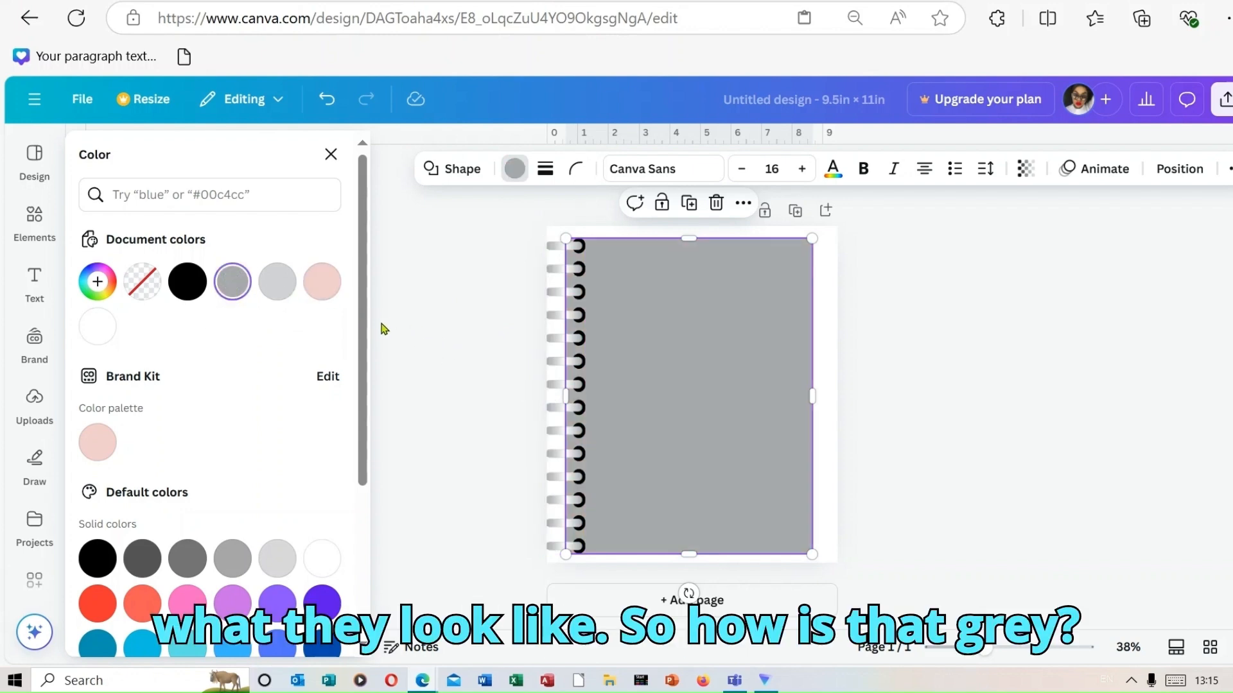
{"action": "key", "text": "Escape"}
{"action": "left_click", "coordinate": [471, 388]}
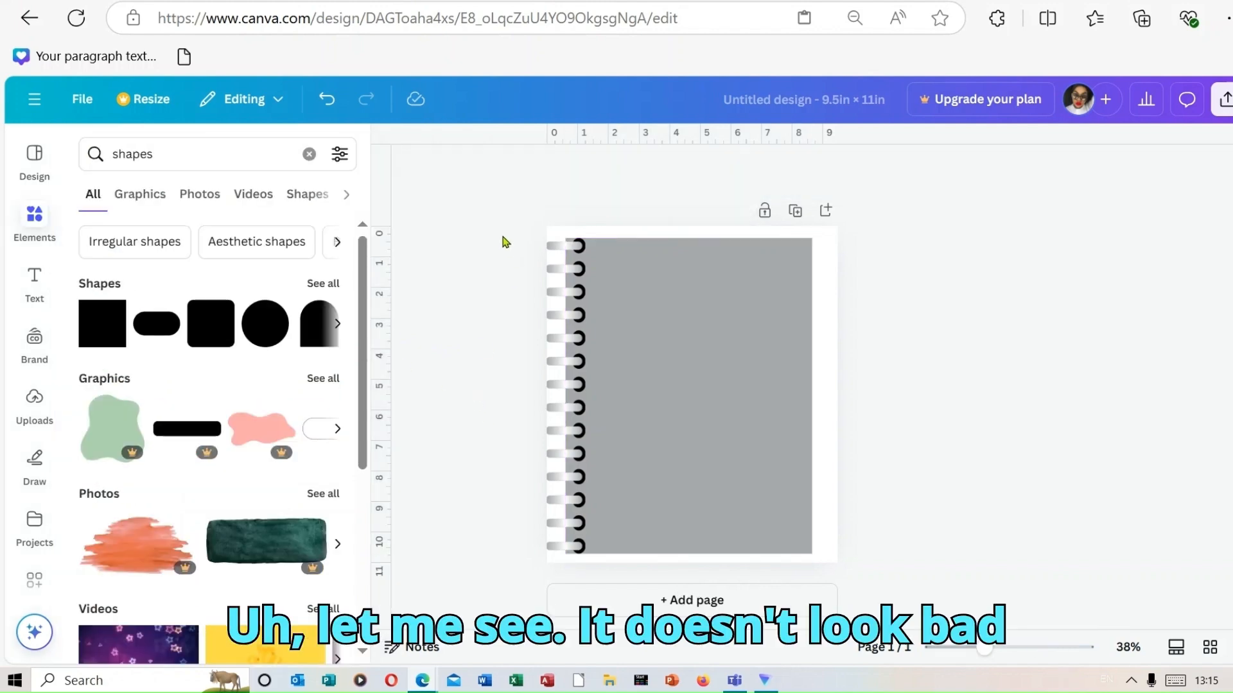
{"action": "left_click", "coordinate": [617, 326]}
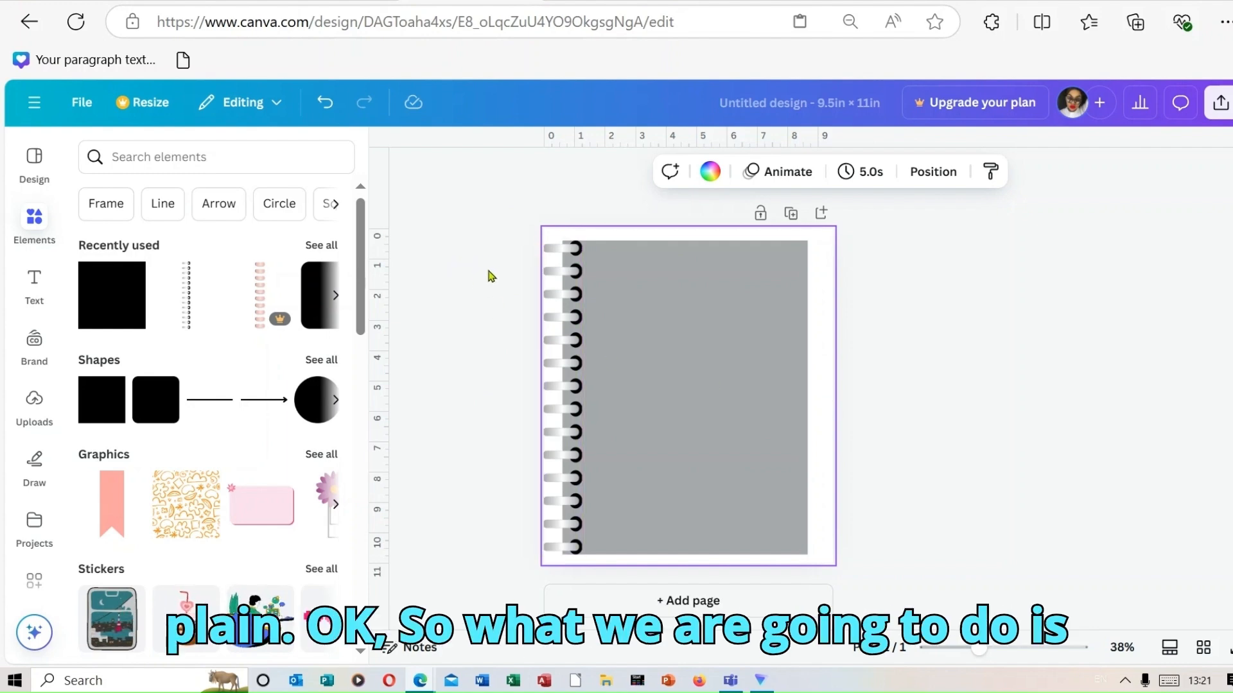
Search the elements for "white texure" and browse all of the photo results
{"action": "left_click", "coordinate": [239, 157]}
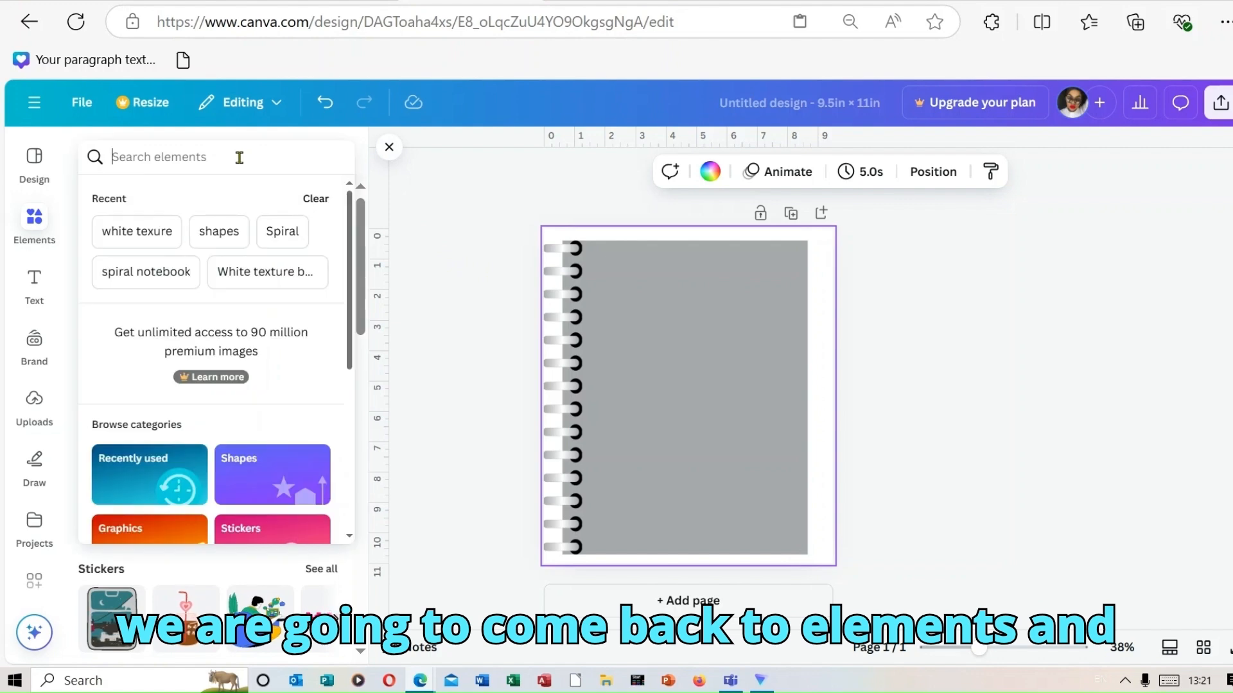
{"action": "left_click", "coordinate": [172, 231]}
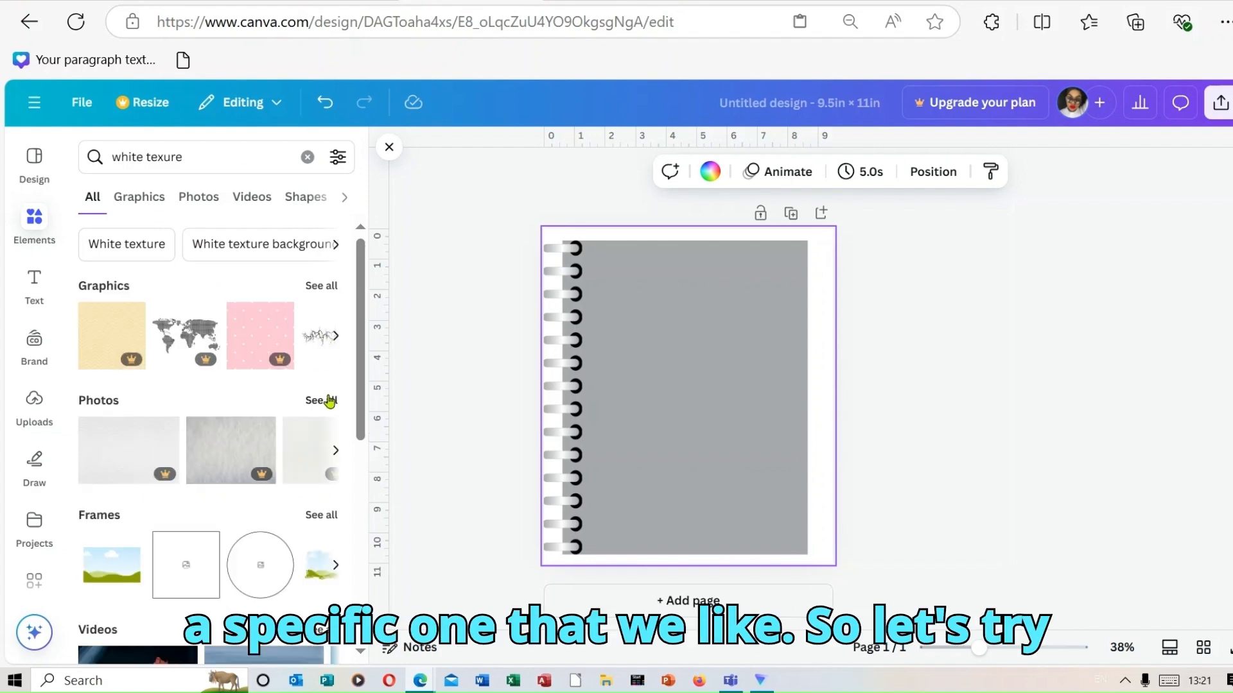
{"action": "left_click", "coordinate": [329, 401]}
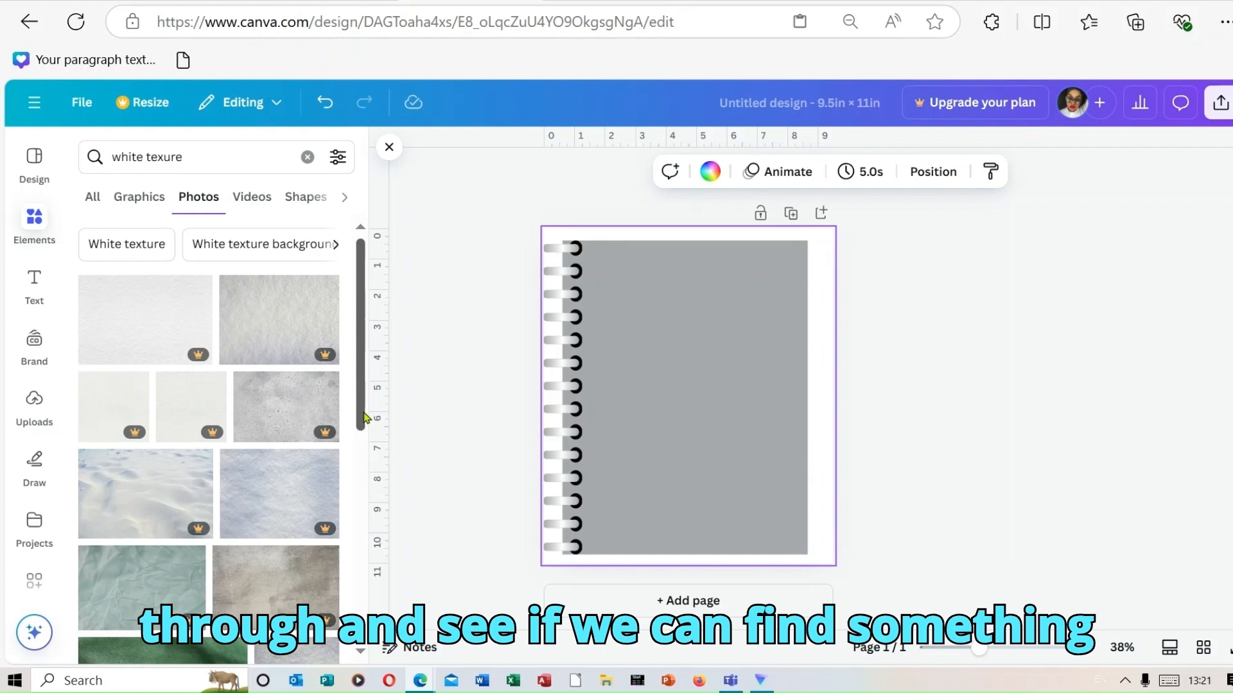
{"action": "left_click_drag", "start_coordinate": [364, 418], "coordinate": [363, 618]}
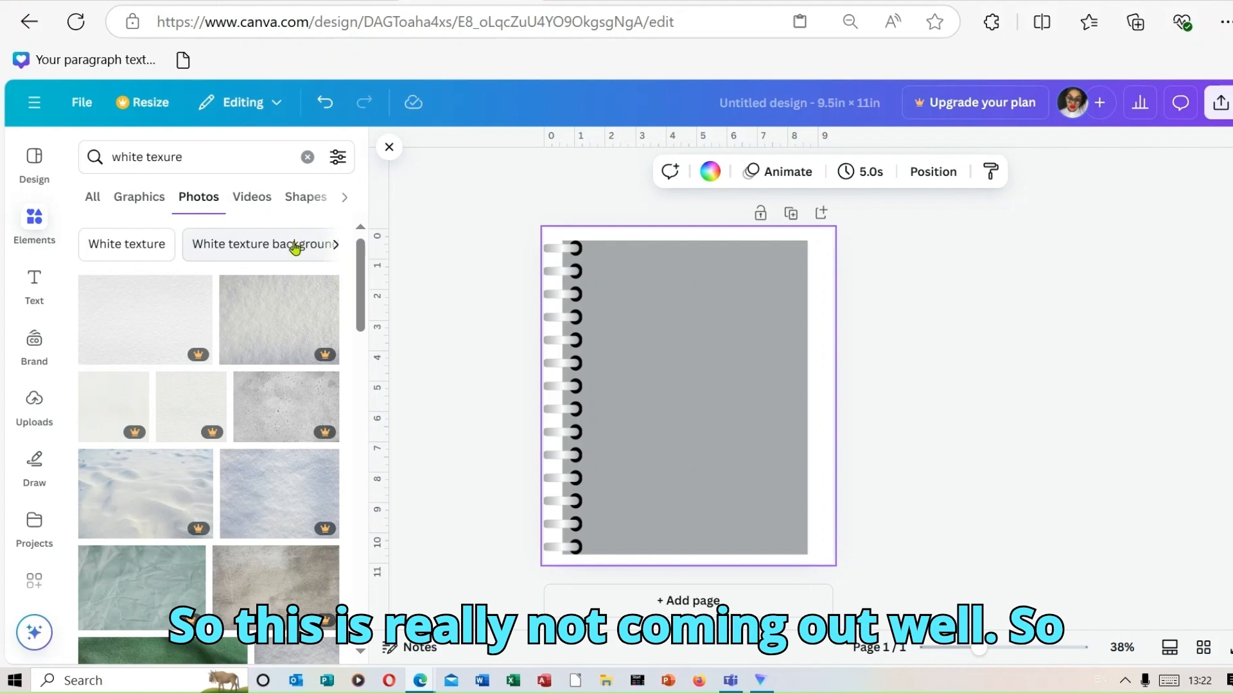
Search the photos for "White texture background" and add the free cloudy light-grey texture to the page
{"action": "left_click", "coordinate": [294, 248]}
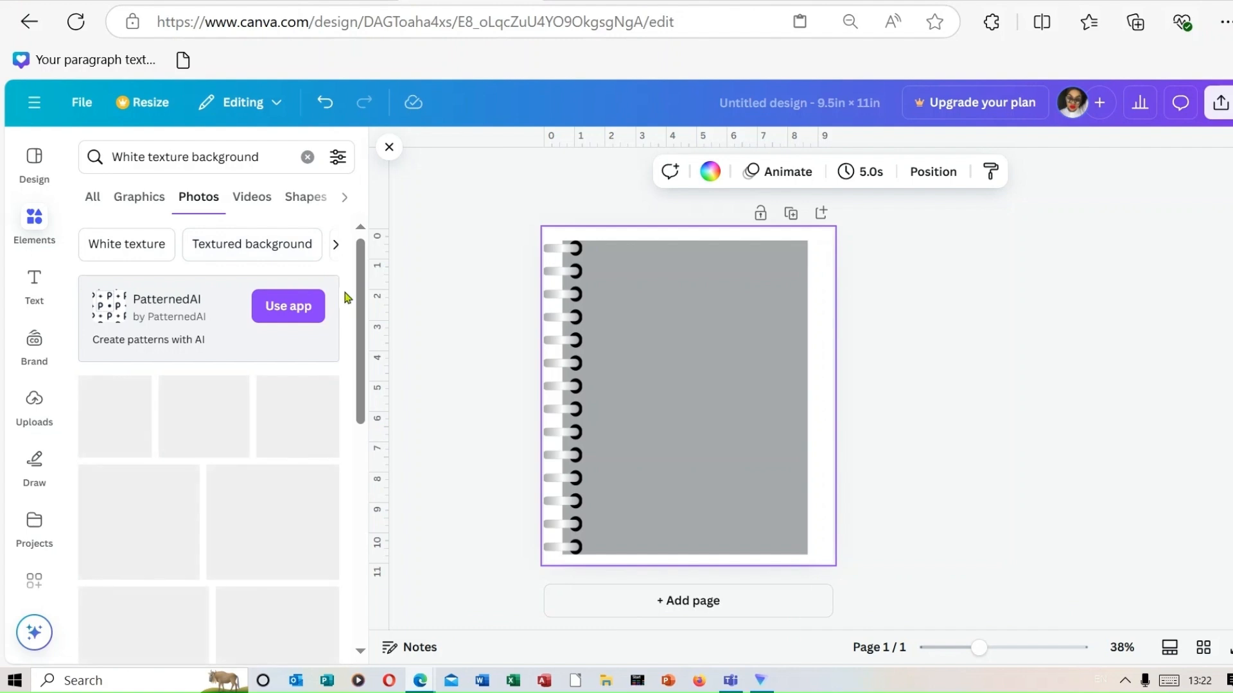
{"action": "scroll", "coordinate": [361, 372], "scroll_direction": "down", "scroll_amount": 2}
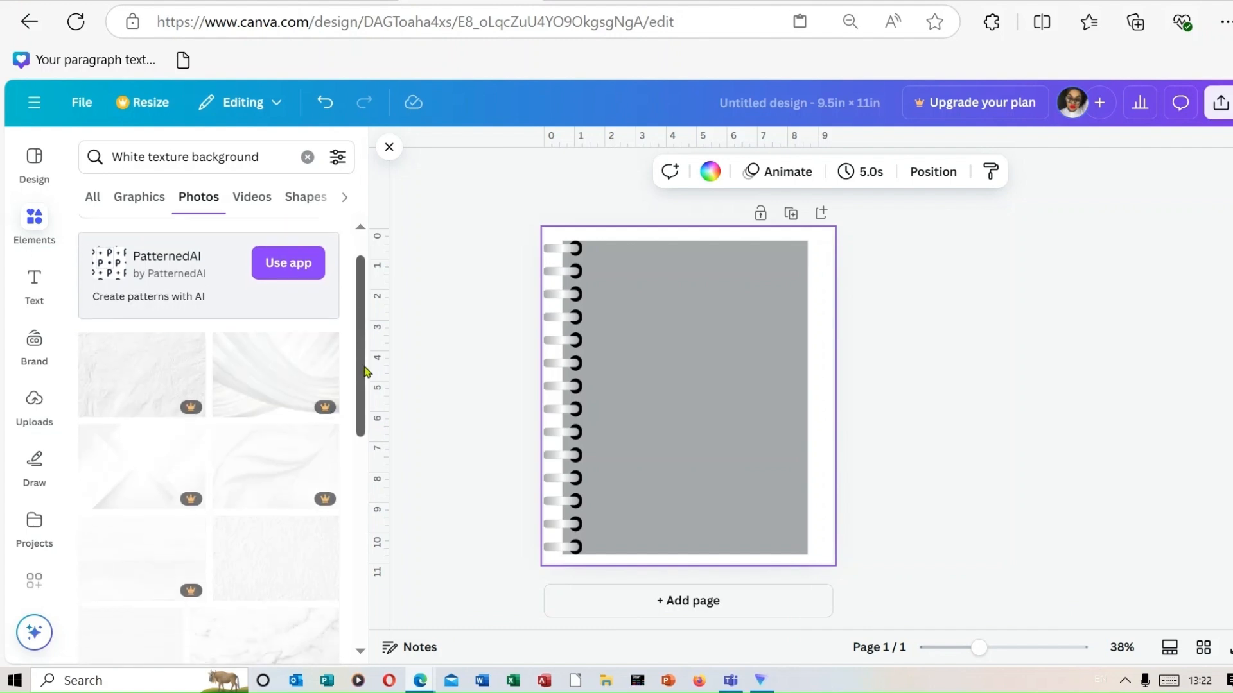
{"action": "left_click_drag", "start_coordinate": [364, 391], "coordinate": [370, 457]}
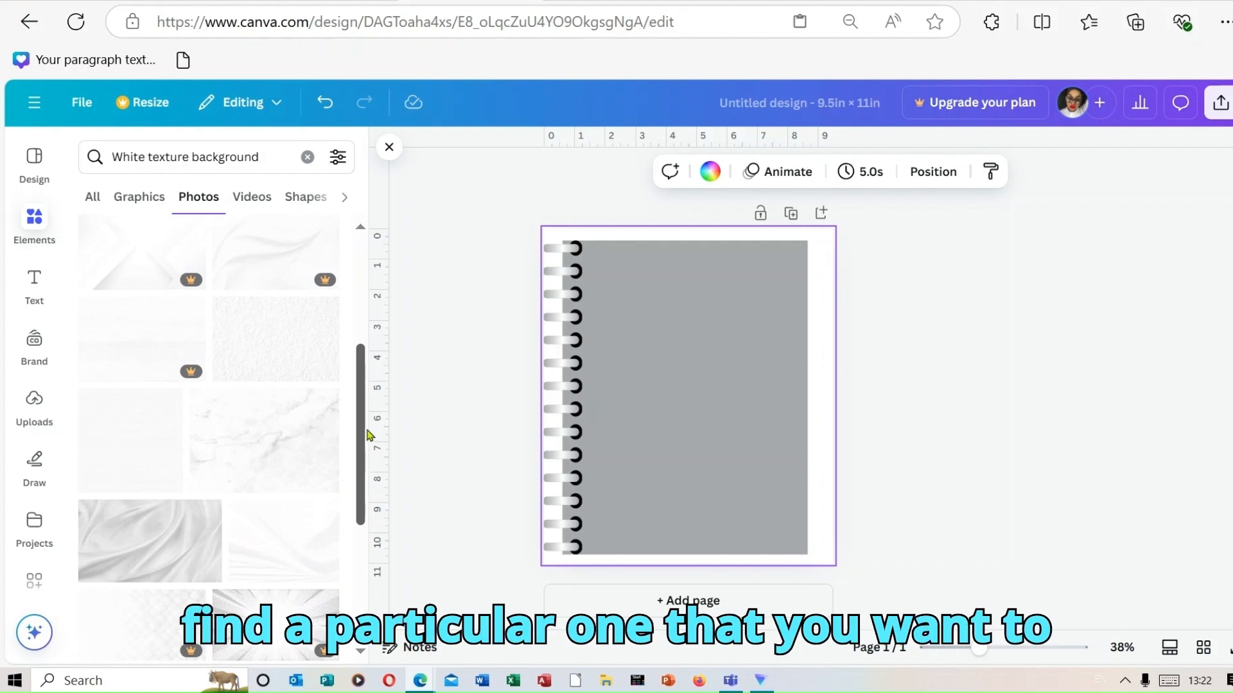
{"action": "scroll", "coordinate": [366, 450], "scroll_direction": "down", "scroll_amount": 3}
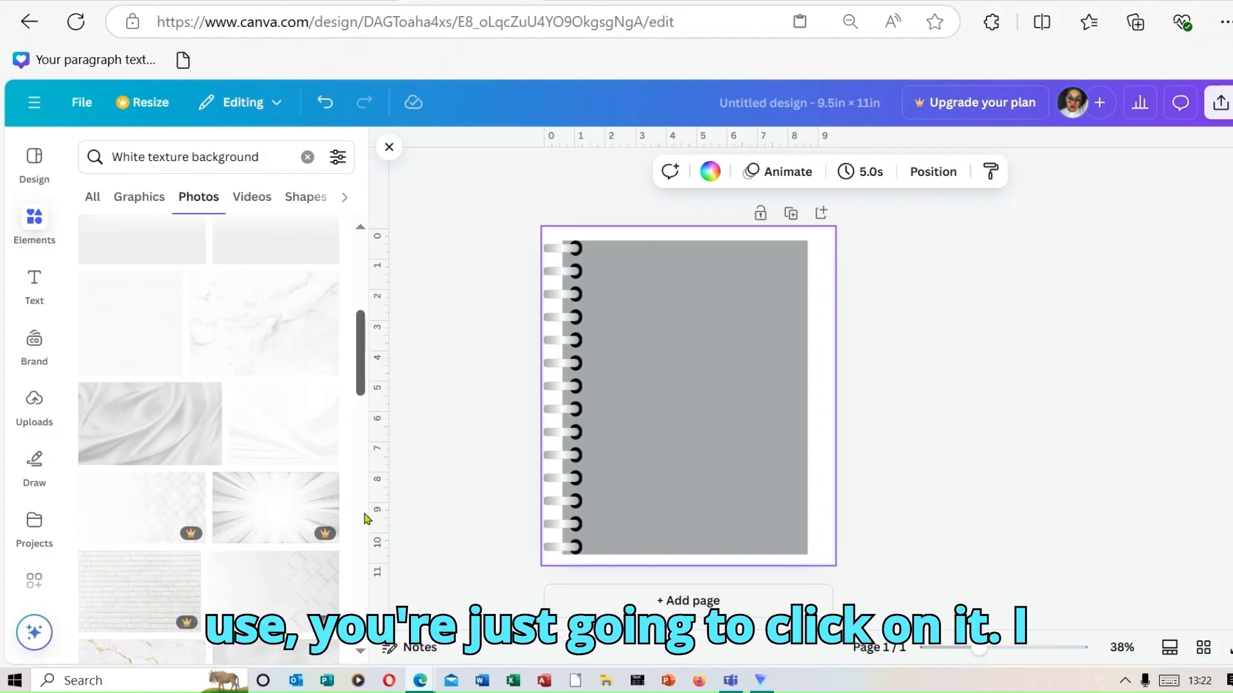
{"action": "scroll", "coordinate": [364, 518], "scroll_direction": "down", "scroll_amount": 3}
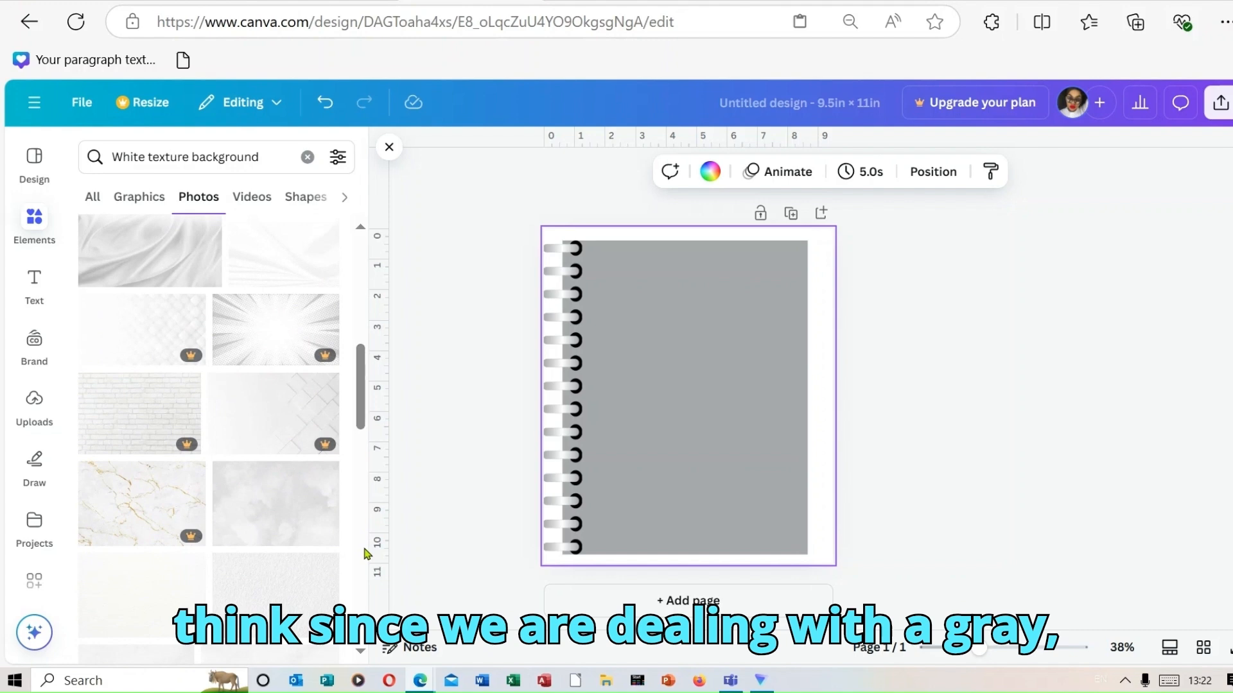
{"action": "left_click", "coordinate": [293, 516]}
{"action": "scroll", "coordinate": [370, 360], "scroll_direction": "up", "scroll_amount": 5}
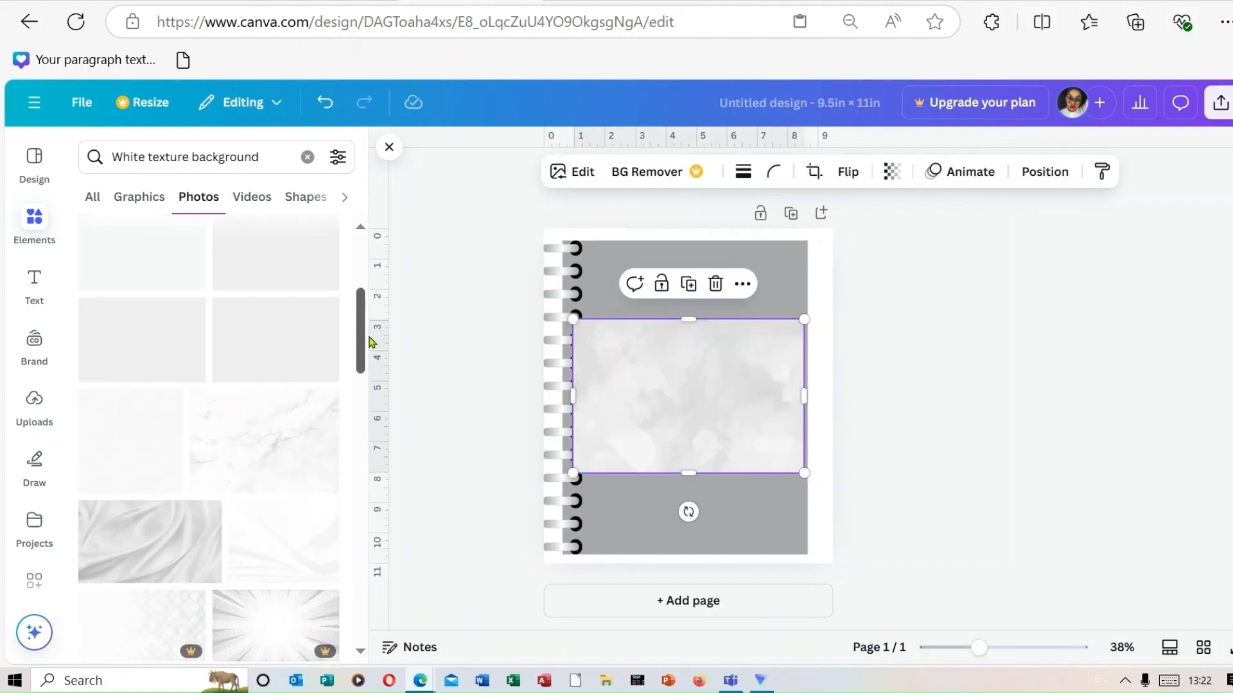
Move and enlarge the cloudy texture photo to about 19.51 by 13 in so it covers the entire page
{"action": "left_click_drag", "start_coordinate": [654, 400], "coordinate": [622, 314]}
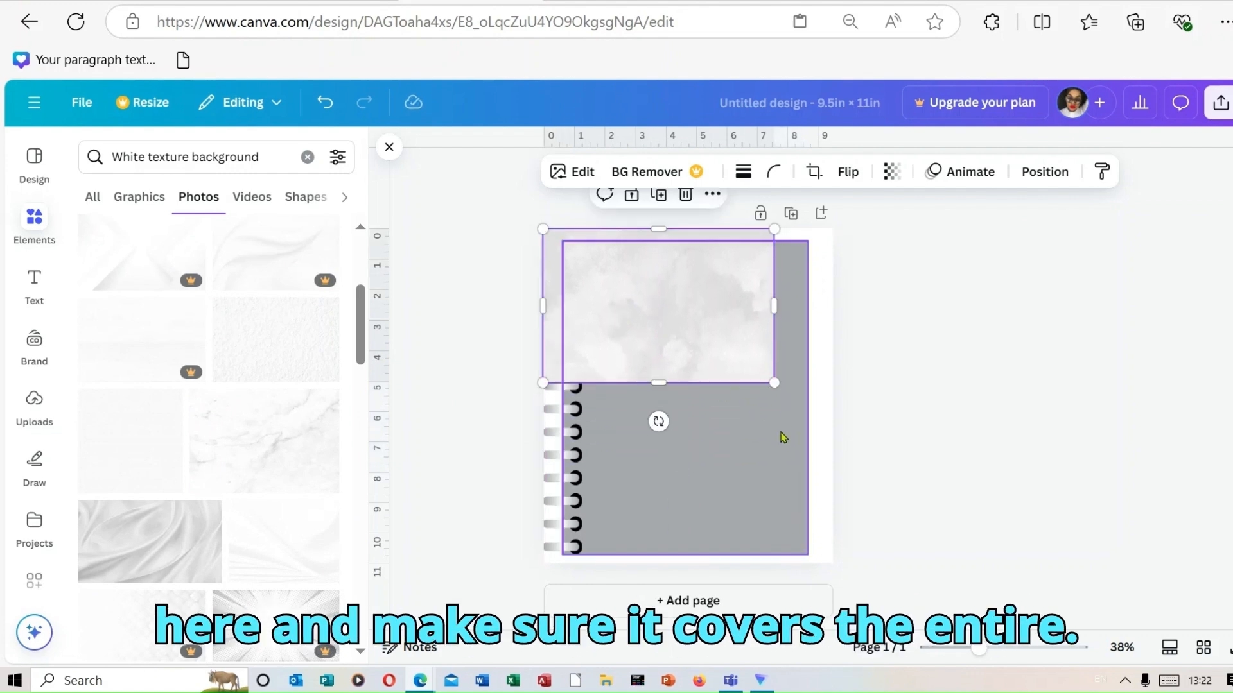
{"action": "left_click_drag", "start_coordinate": [773, 382], "coordinate": [1069, 579]}
{"action": "left_click_drag", "start_coordinate": [769, 442], "coordinate": [691, 427]}
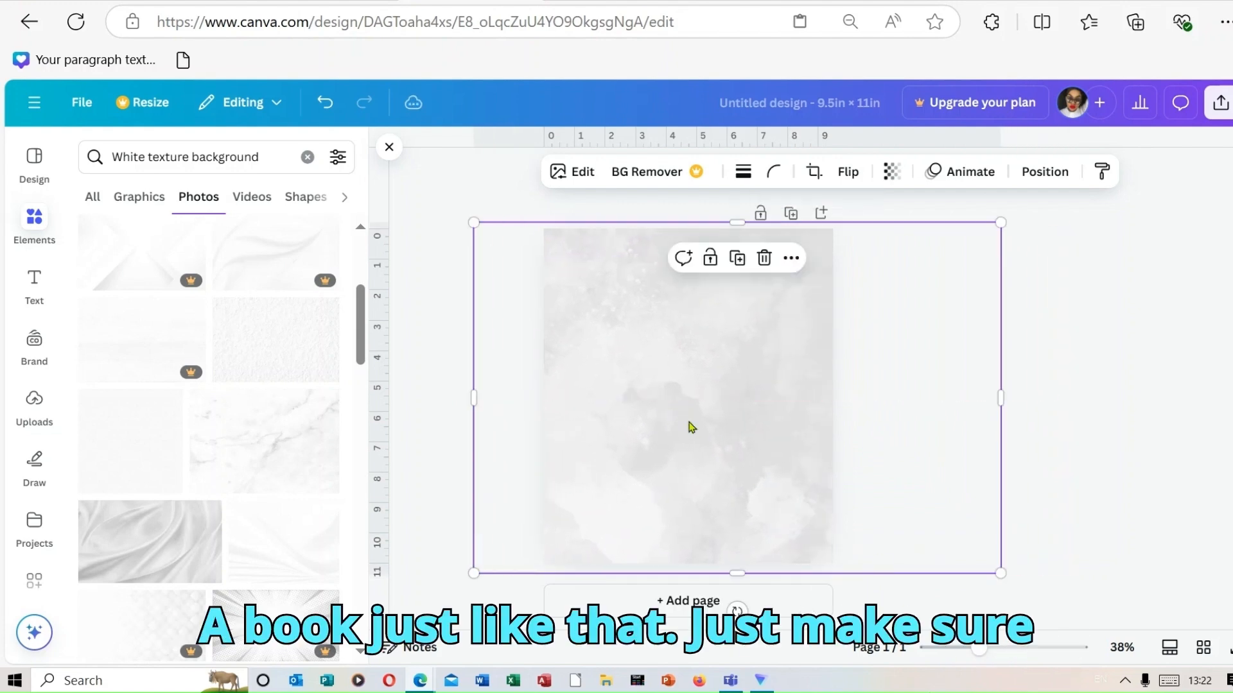
{"action": "left_click_drag", "start_coordinate": [473, 222], "coordinate": [434, 194]}
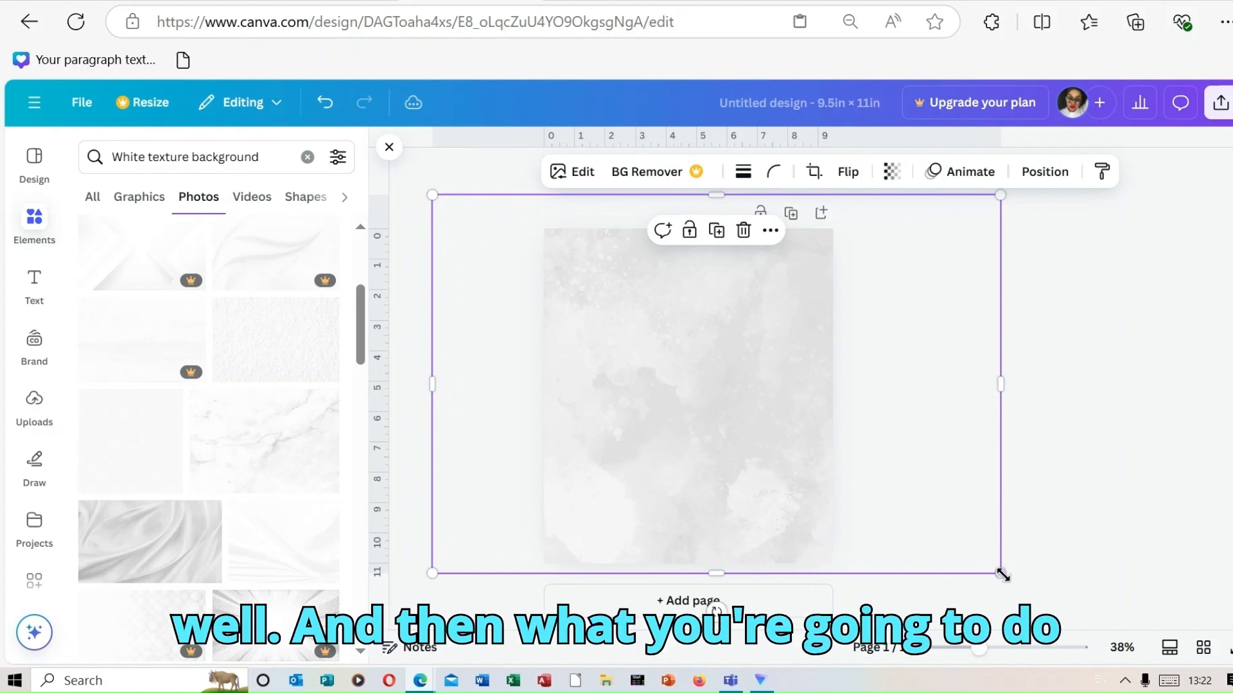
{"action": "left_click_drag", "start_coordinate": [1000, 575], "coordinate": [1025, 590]}
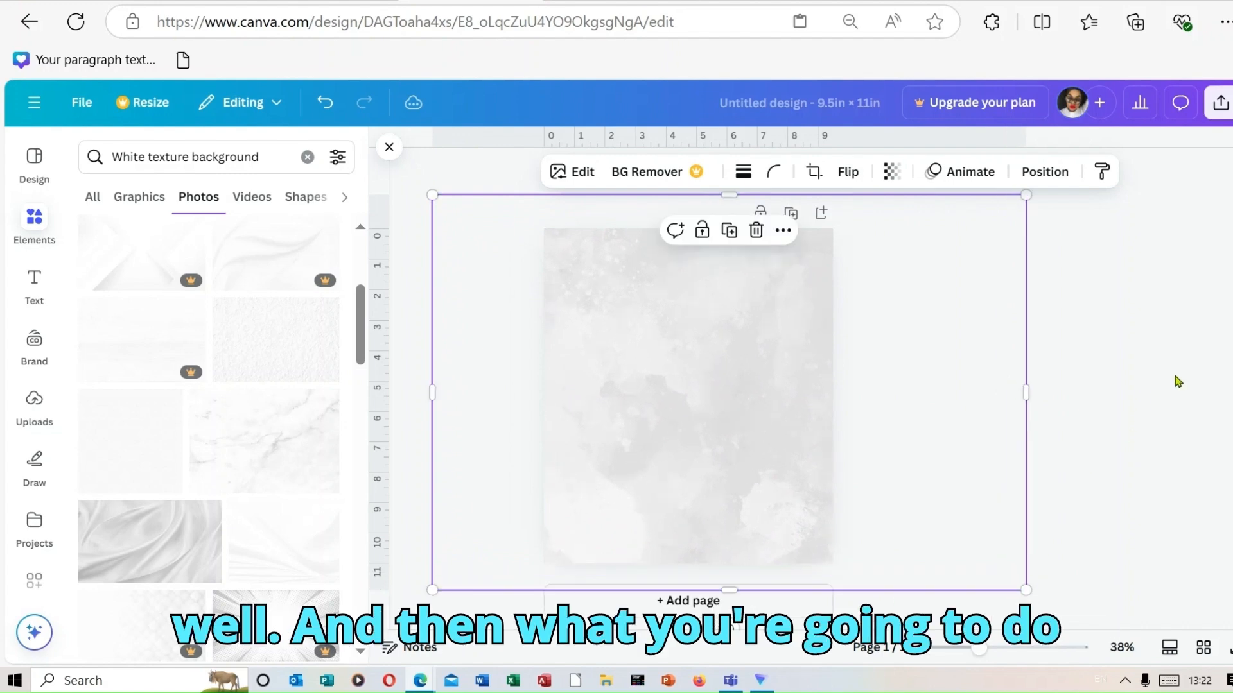
Send the texture photo backward two levels, behind the spiral binding and the grey cover
{"action": "left_click", "coordinate": [1044, 172]}
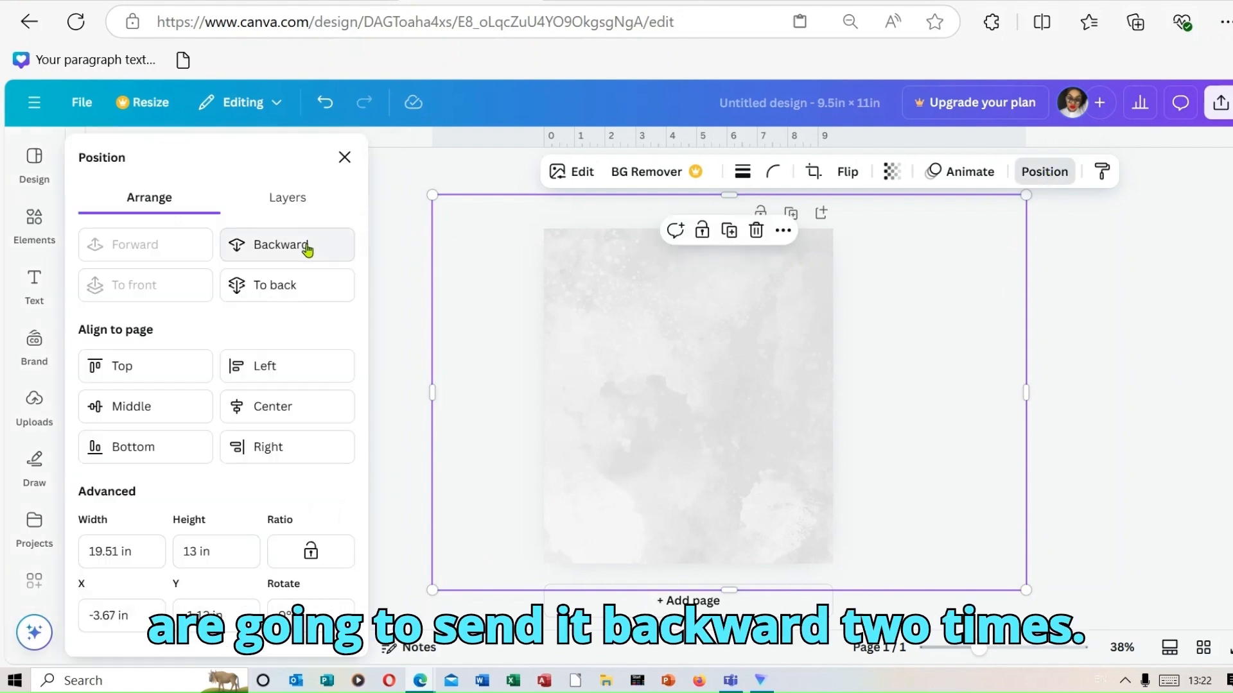
{"action": "left_click", "coordinate": [307, 250]}
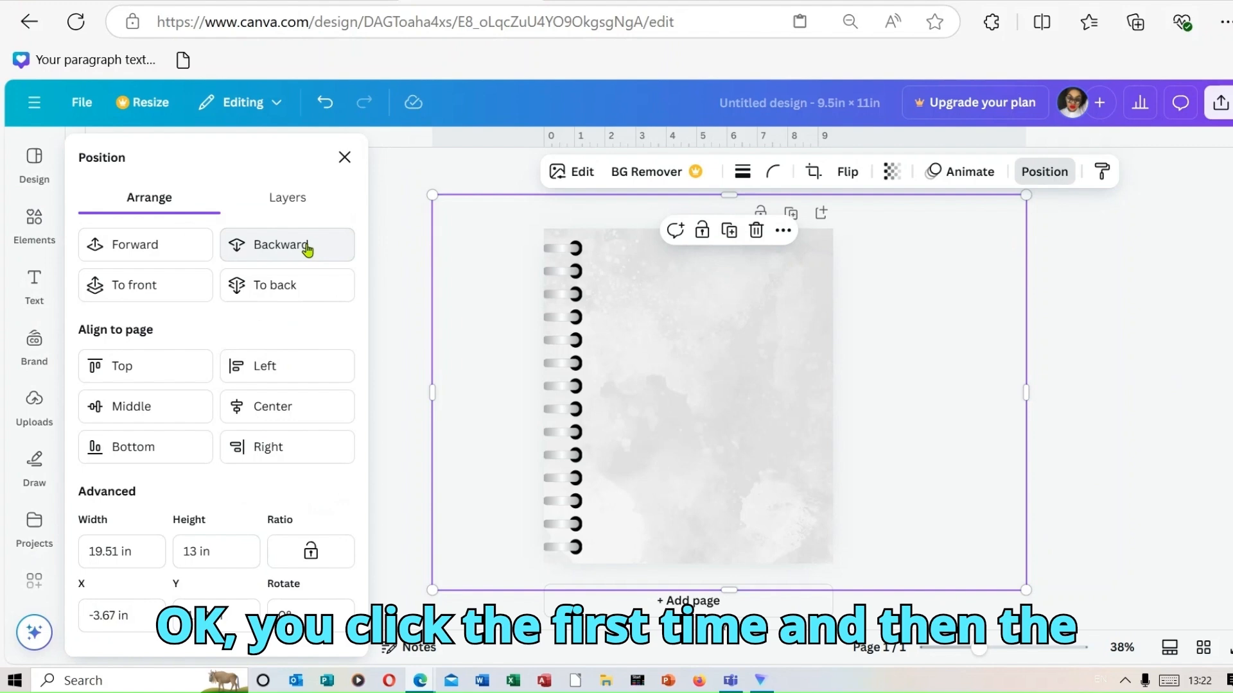
{"action": "left_click", "coordinate": [306, 247]}
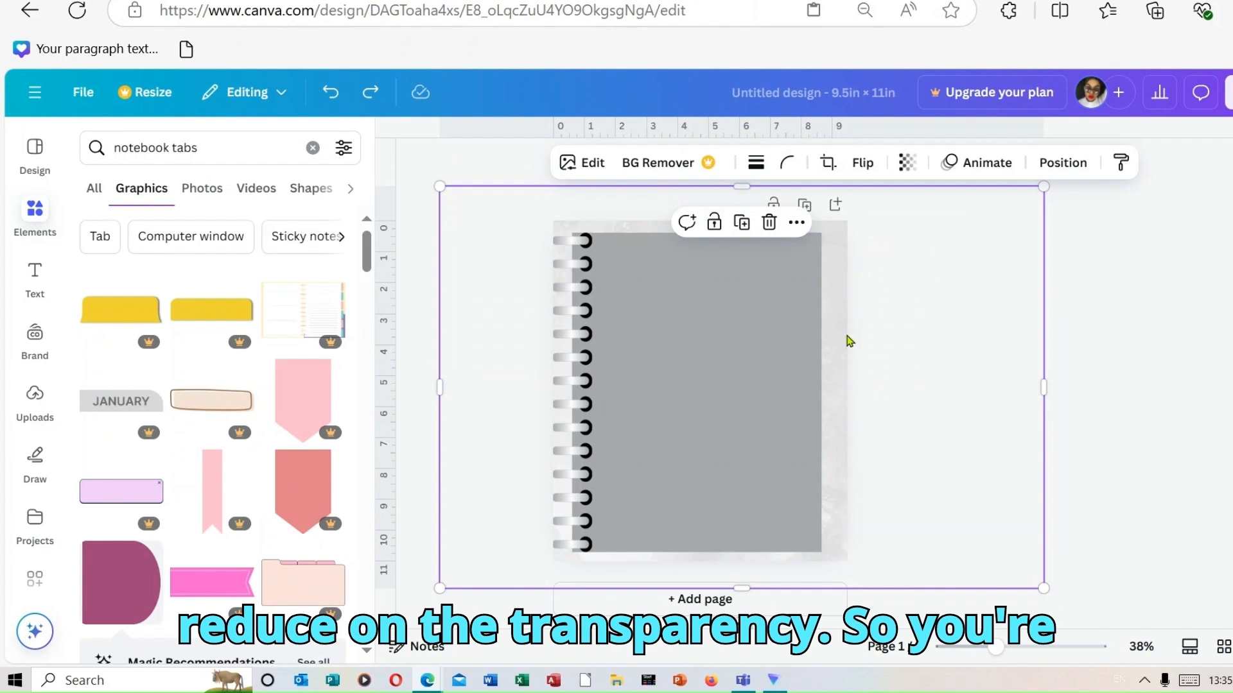
Reduce the texture photo's transparency value to 65
{"action": "left_click", "coordinate": [905, 164]}
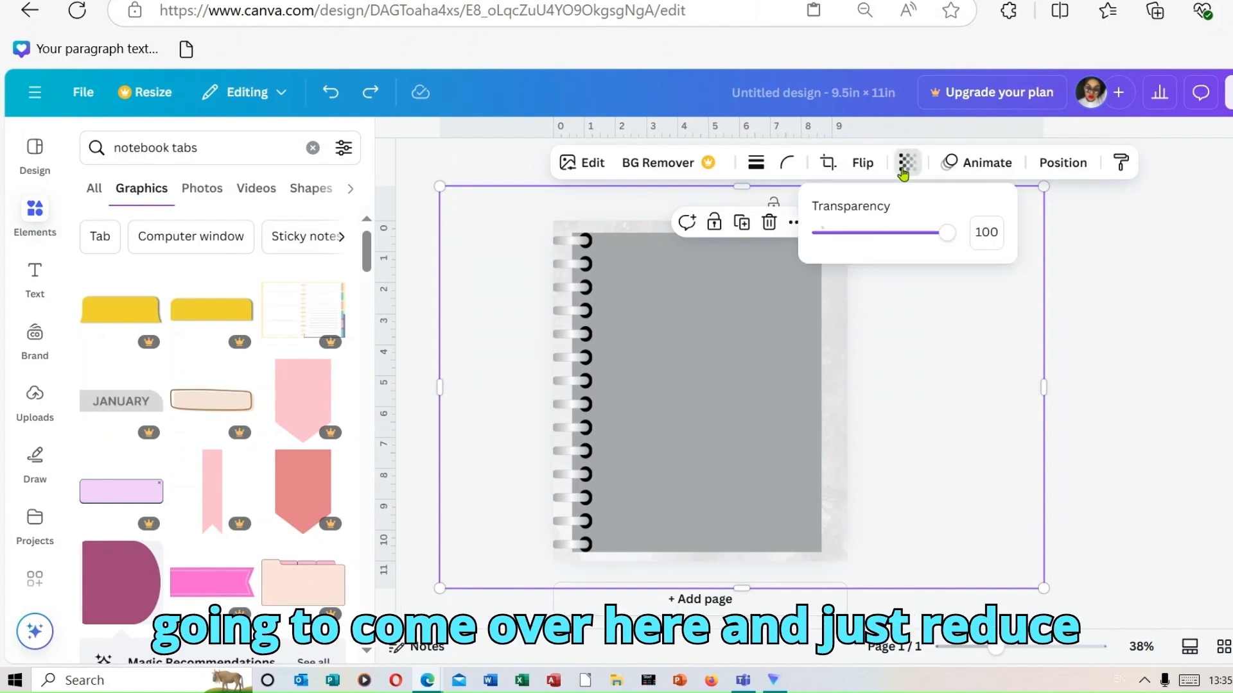
{"action": "left_click_drag", "start_coordinate": [948, 236], "coordinate": [904, 237]}
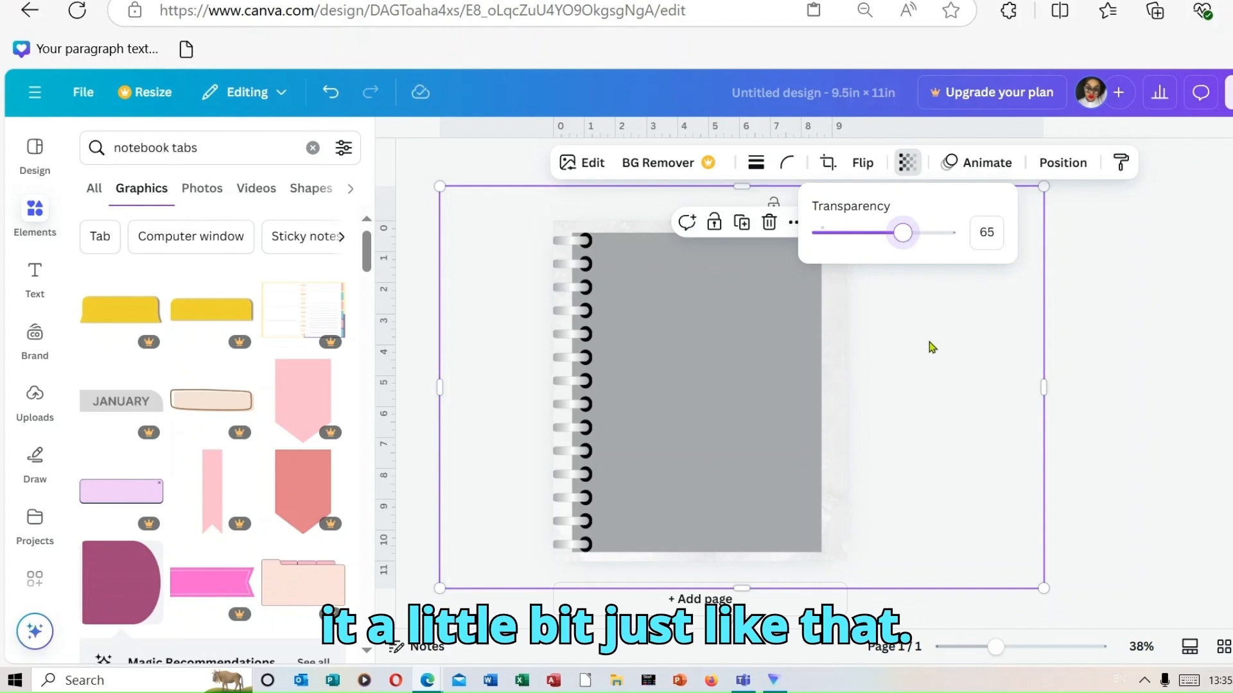
{"action": "left_click", "coordinate": [936, 375]}
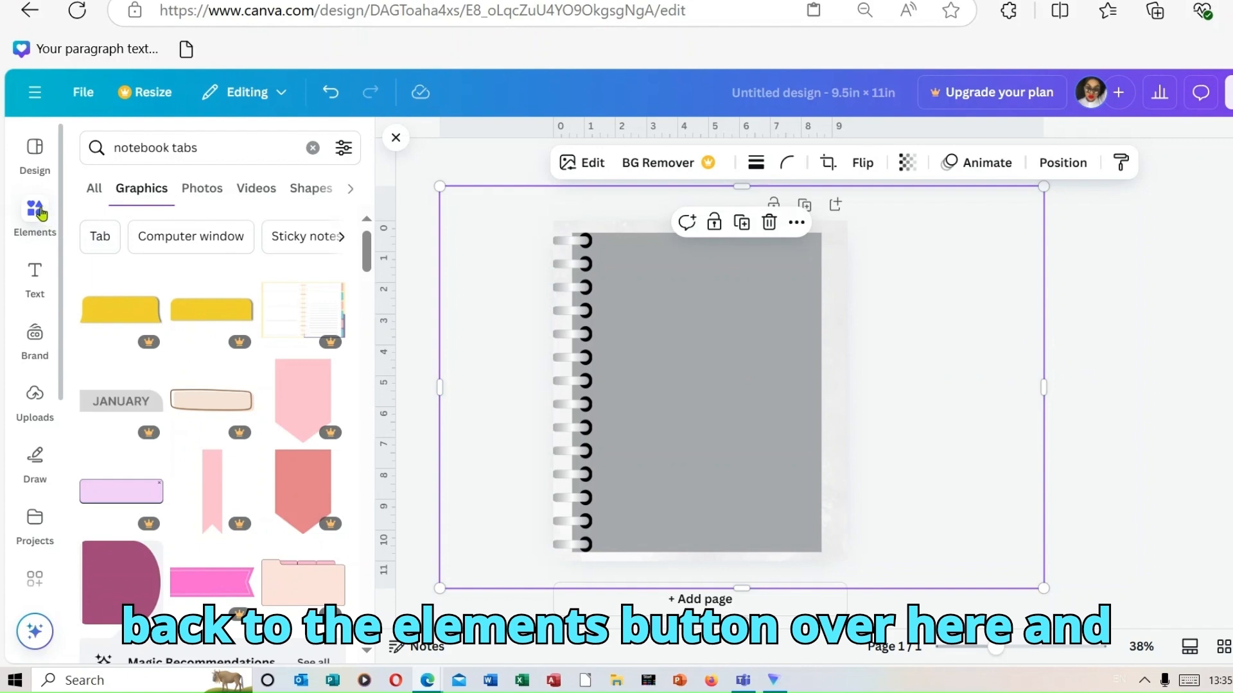
Add the purple round-sided tab from the "notebook tabs" graphics and shrink it against the cover's upper-right edge
{"action": "left_click", "coordinate": [198, 147]}
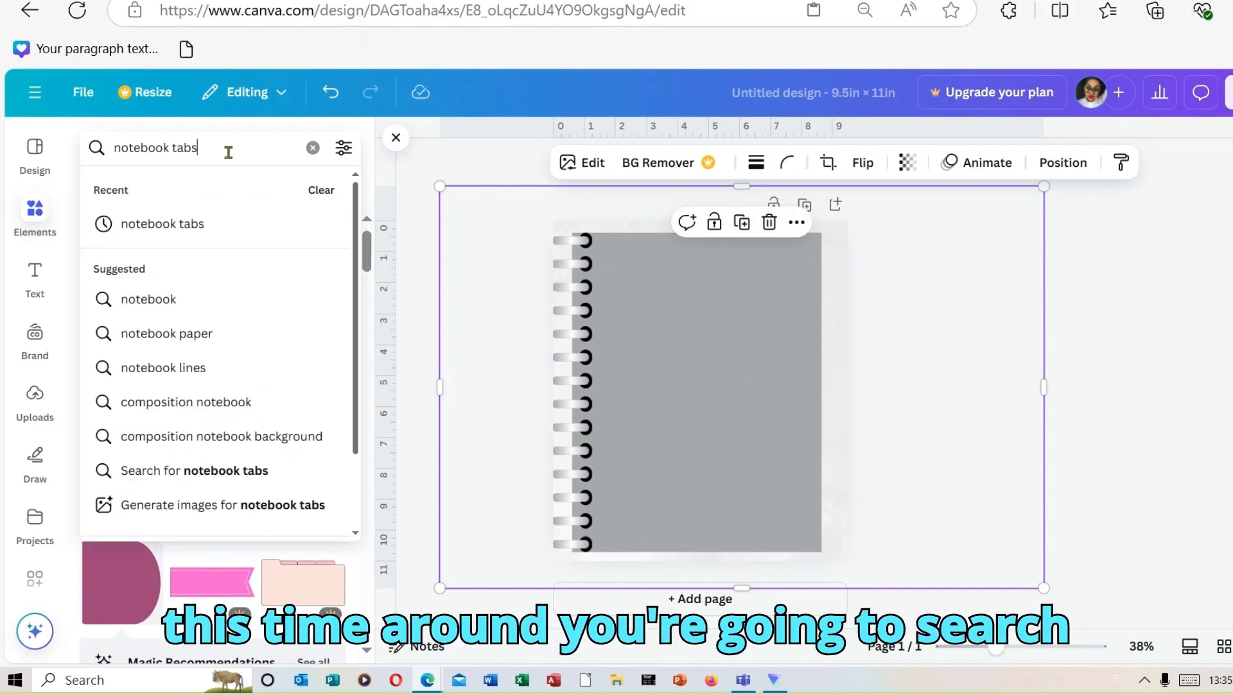
{"action": "key", "text": "Return"}
{"action": "left_click_drag", "start_coordinate": [193, 154], "coordinate": [85, 159]}
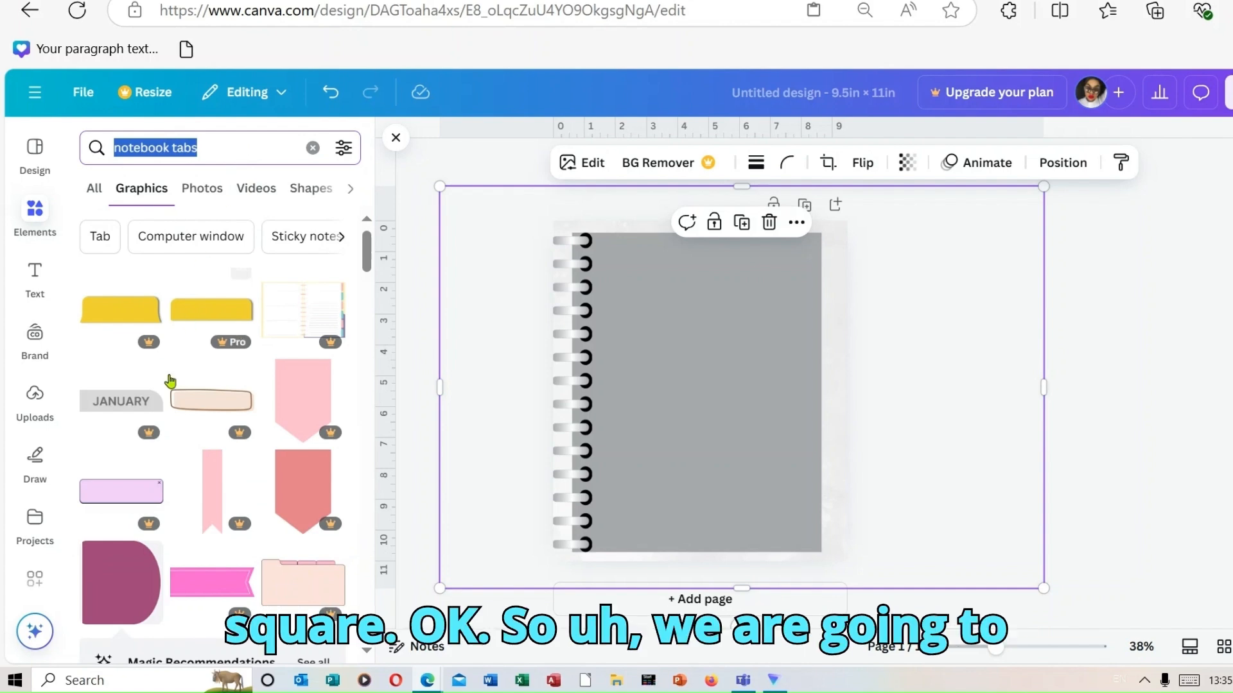
{"action": "left_click", "coordinate": [114, 589]}
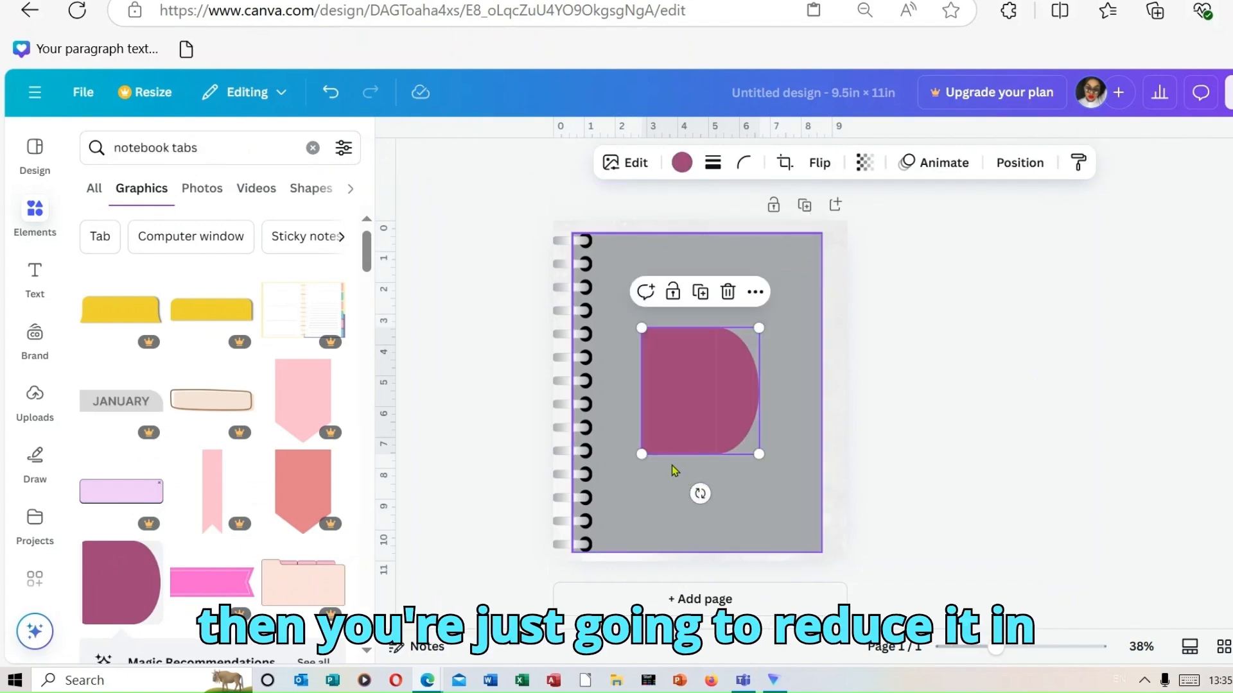
{"action": "left_click_drag", "start_coordinate": [641, 456], "coordinate": [835, 245]}
{"action": "left_click", "coordinate": [968, 407]}
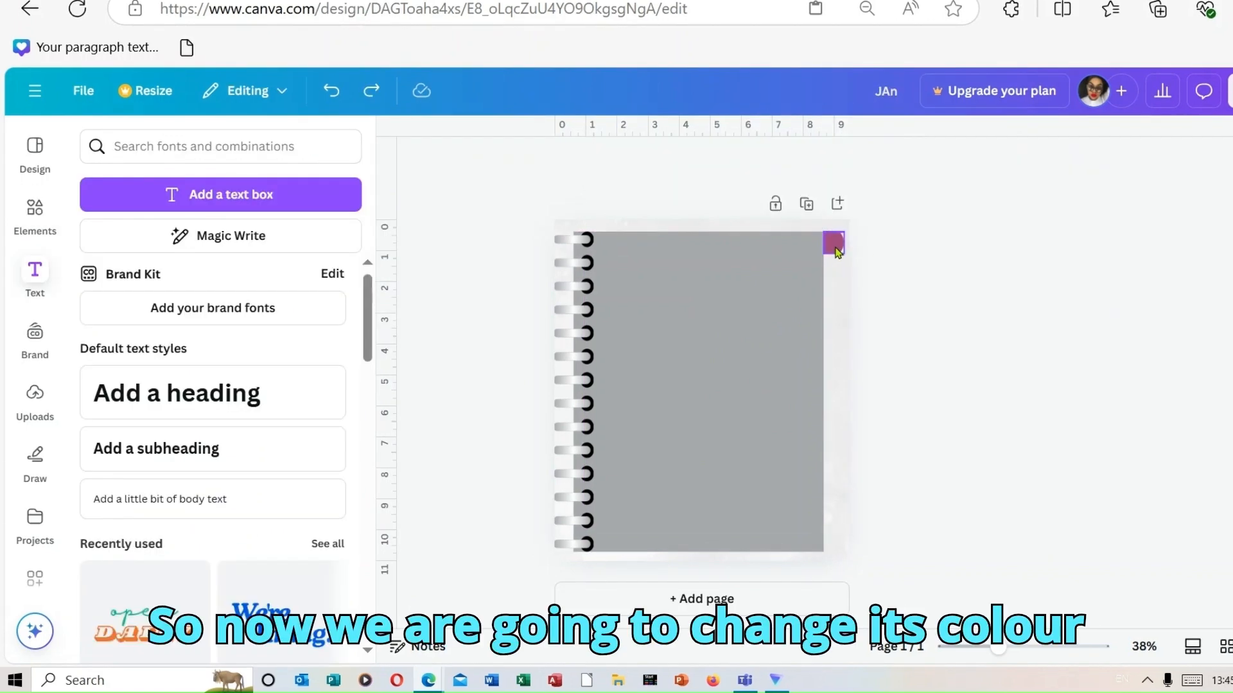
Recolor the purple tab at the cover's upper-right corner to black (#000000)
{"action": "left_click", "coordinate": [835, 244]}
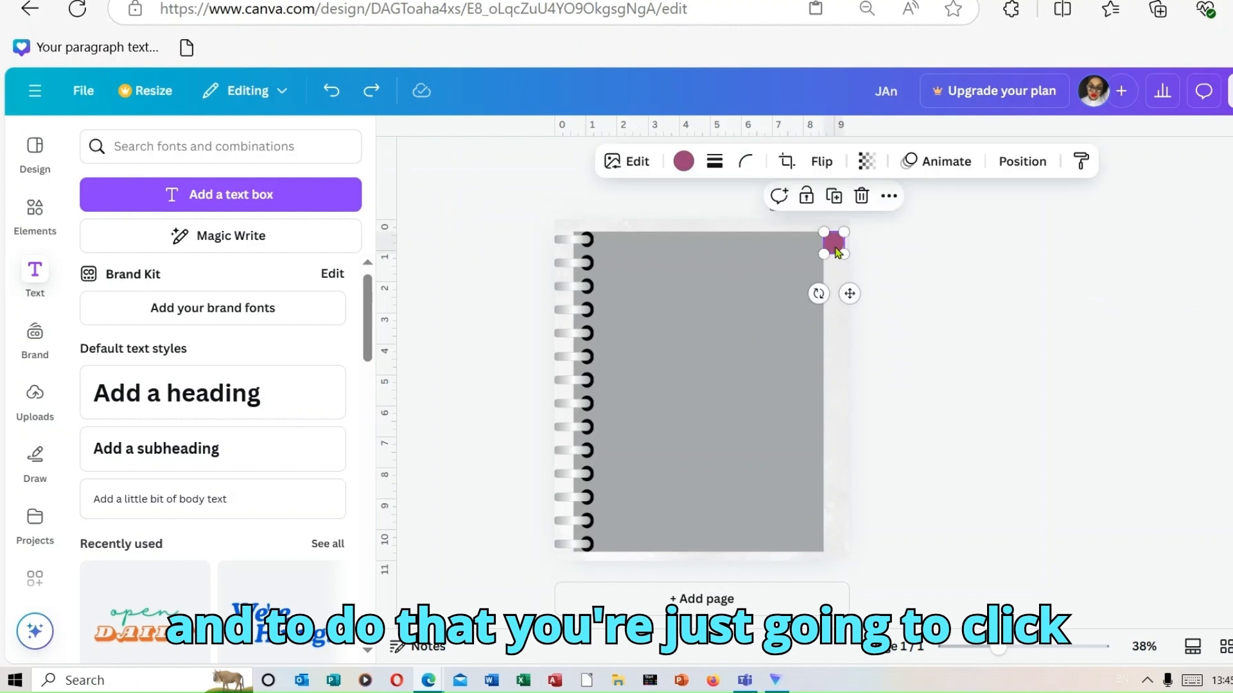
{"action": "left_click", "coordinate": [685, 163]}
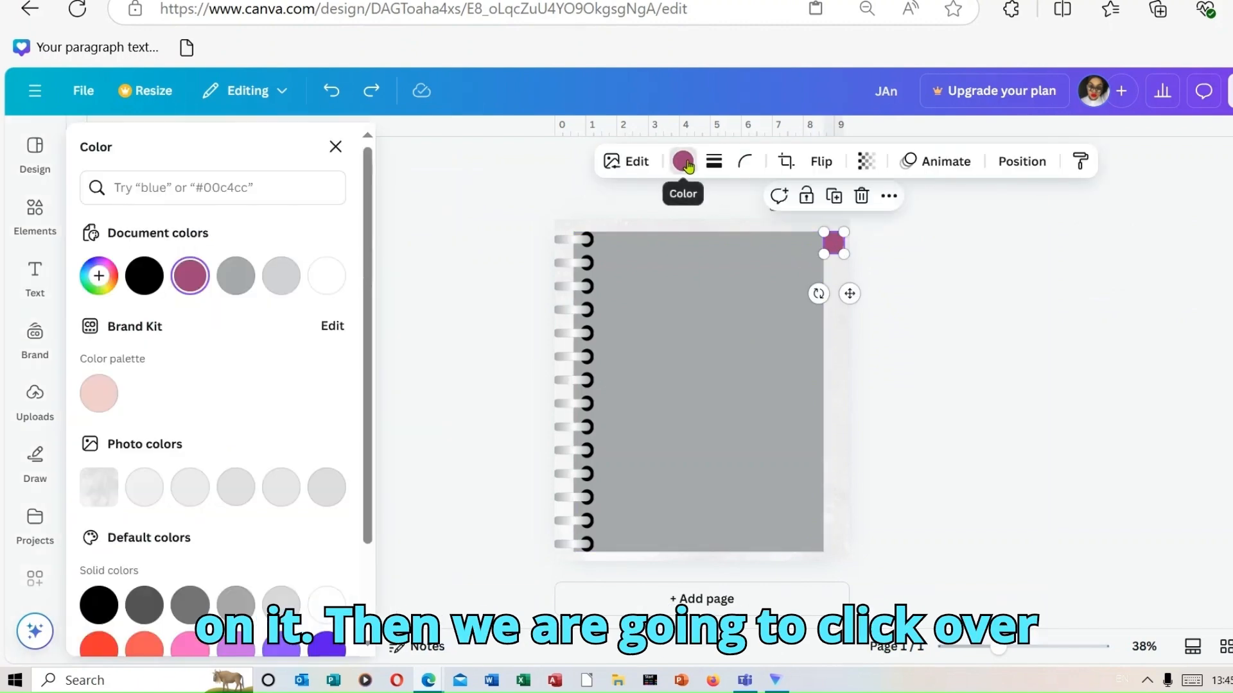
{"action": "left_click", "coordinate": [155, 275]}
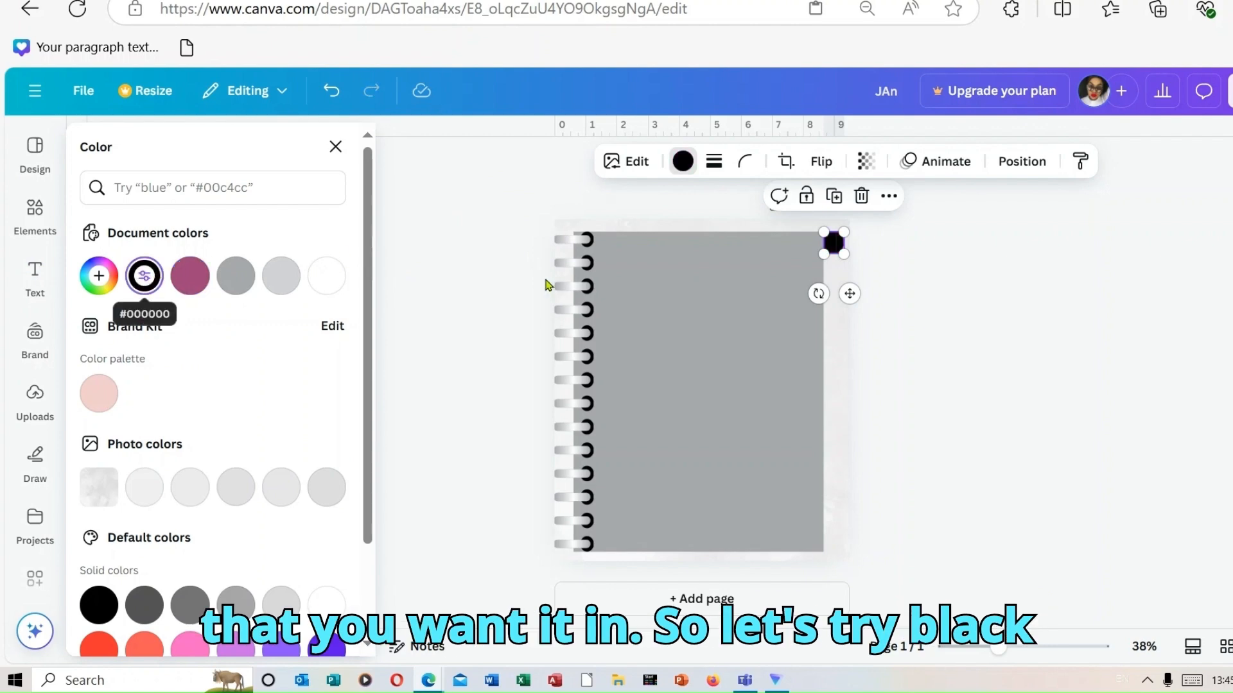
{"action": "left_click", "coordinate": [938, 303]}
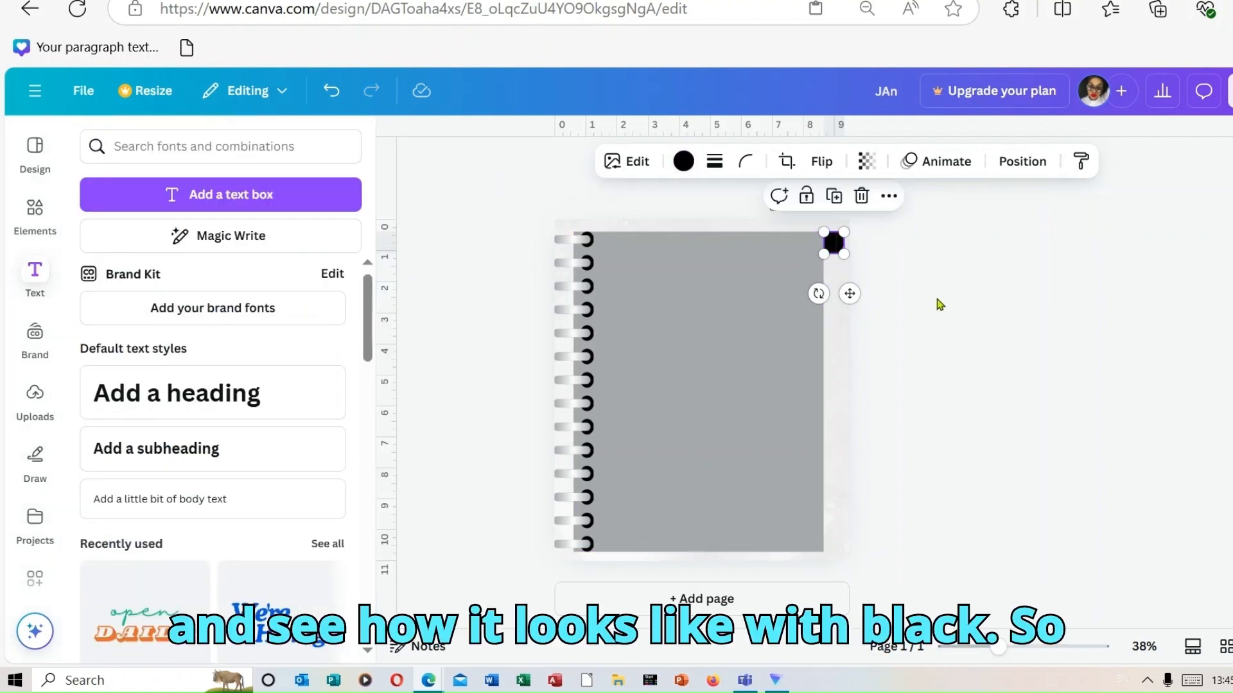
{"action": "left_click", "coordinate": [907, 273]}
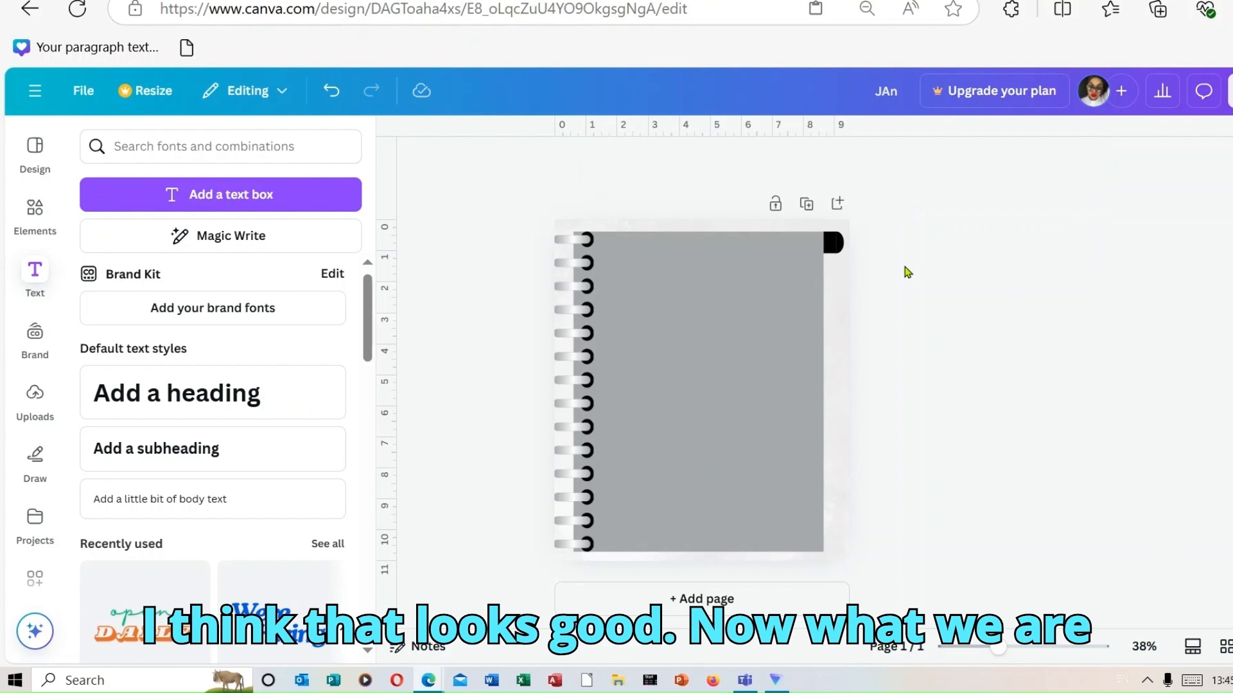
Duplicate the black tab repeatedly and place the copies down the cover's right edge until there are twelve tabs
{"action": "left_click", "coordinate": [837, 249]}
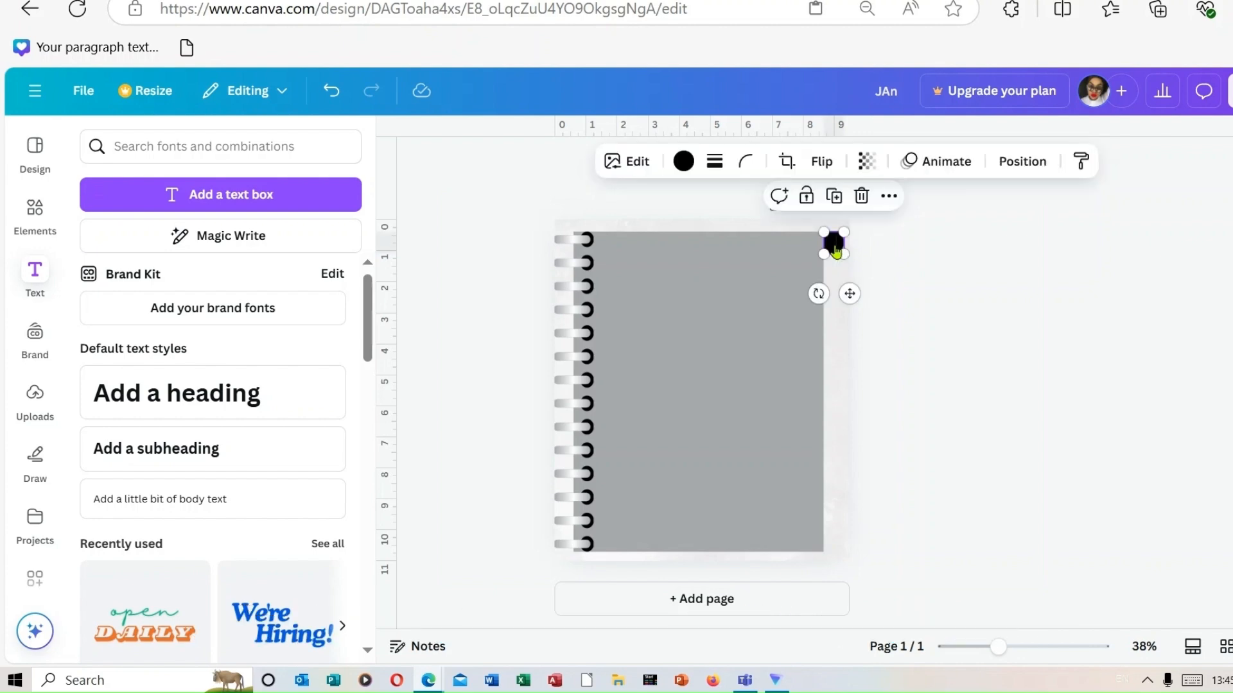
{"action": "right_click", "coordinate": [837, 249]}
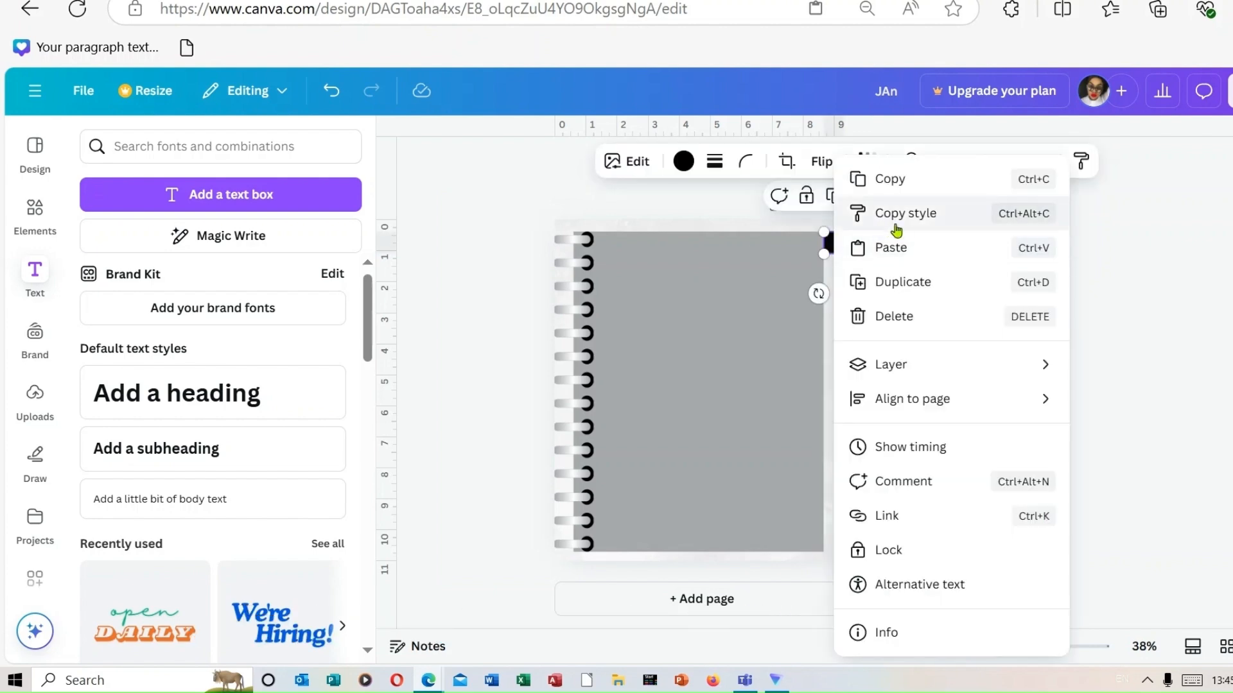
{"action": "left_click", "coordinate": [904, 290]}
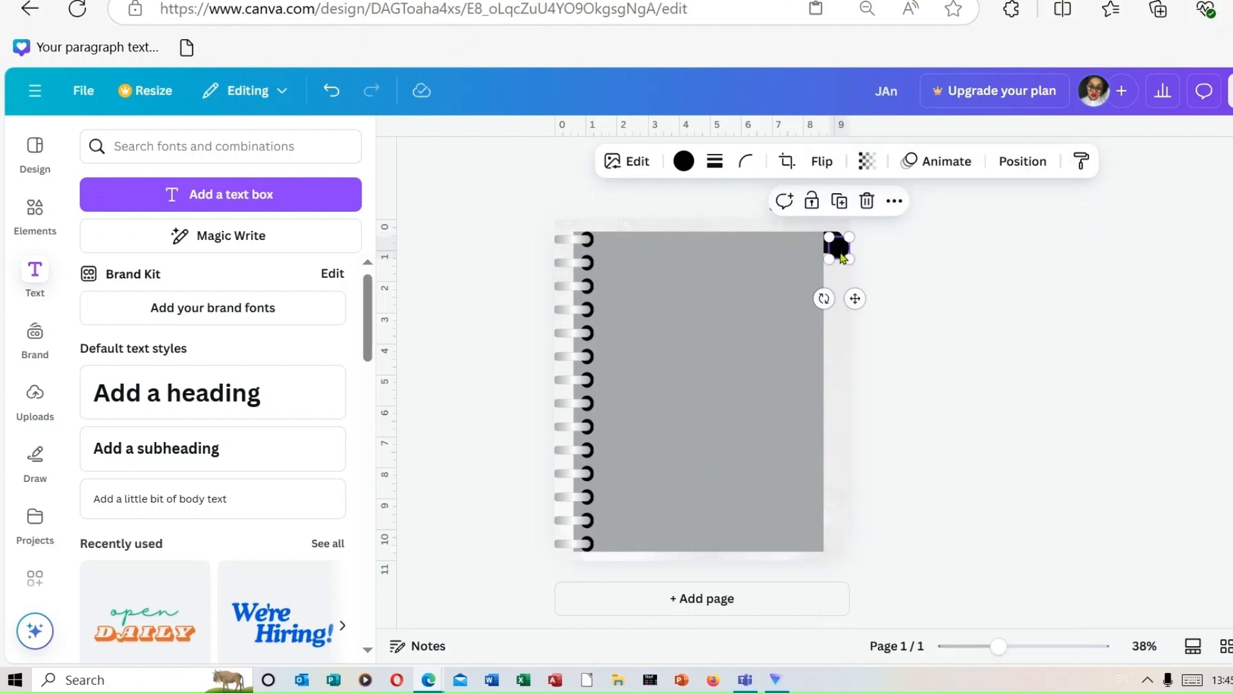
{"action": "left_click_drag", "start_coordinate": [839, 255], "coordinate": [838, 297]}
{"action": "right_click", "coordinate": [838, 297]}
{"action": "left_click", "coordinate": [894, 283]}
{"action": "left_click_drag", "start_coordinate": [838, 353], "coordinate": [837, 379]}
{"action": "right_click", "coordinate": [836, 379]}
{"action": "mouse_move", "coordinate": [909, 376]}
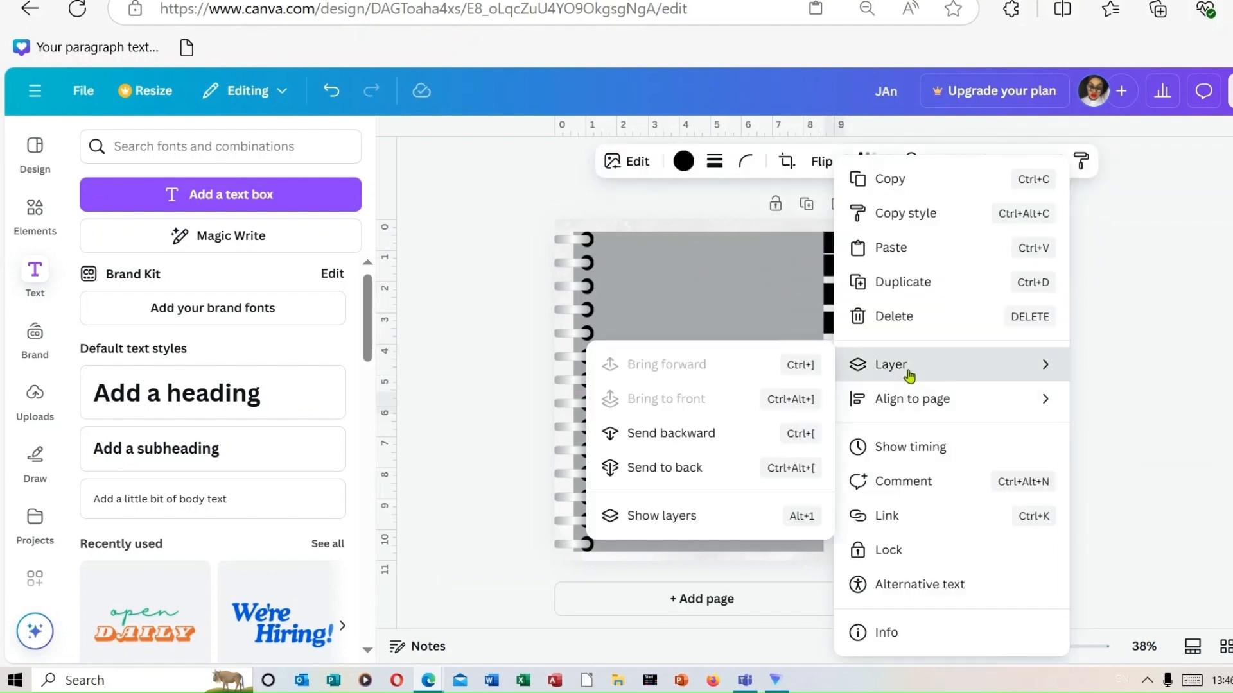
{"action": "left_click", "coordinate": [902, 282]}
{"action": "left_click_drag", "start_coordinate": [837, 421], "coordinate": [836, 540]}
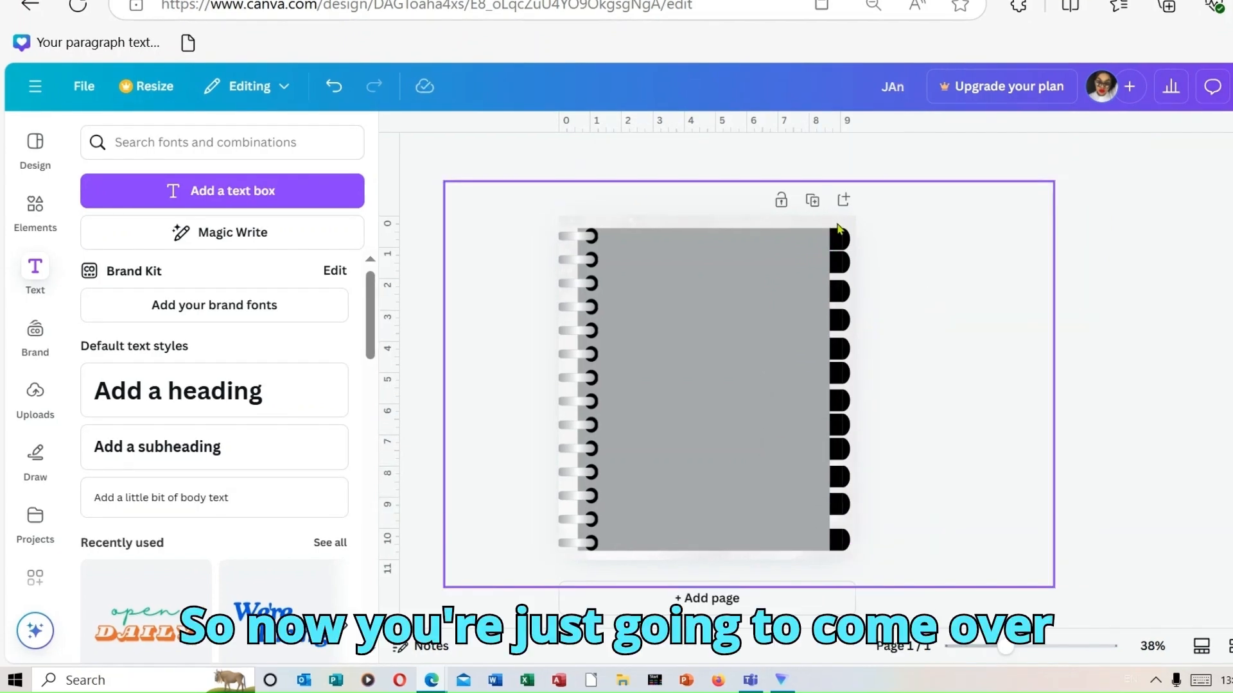
Select all twelve black tabs and space them evenly down the edge with Tidy up
{"action": "left_click_drag", "start_coordinate": [837, 224], "coordinate": [854, 557]}
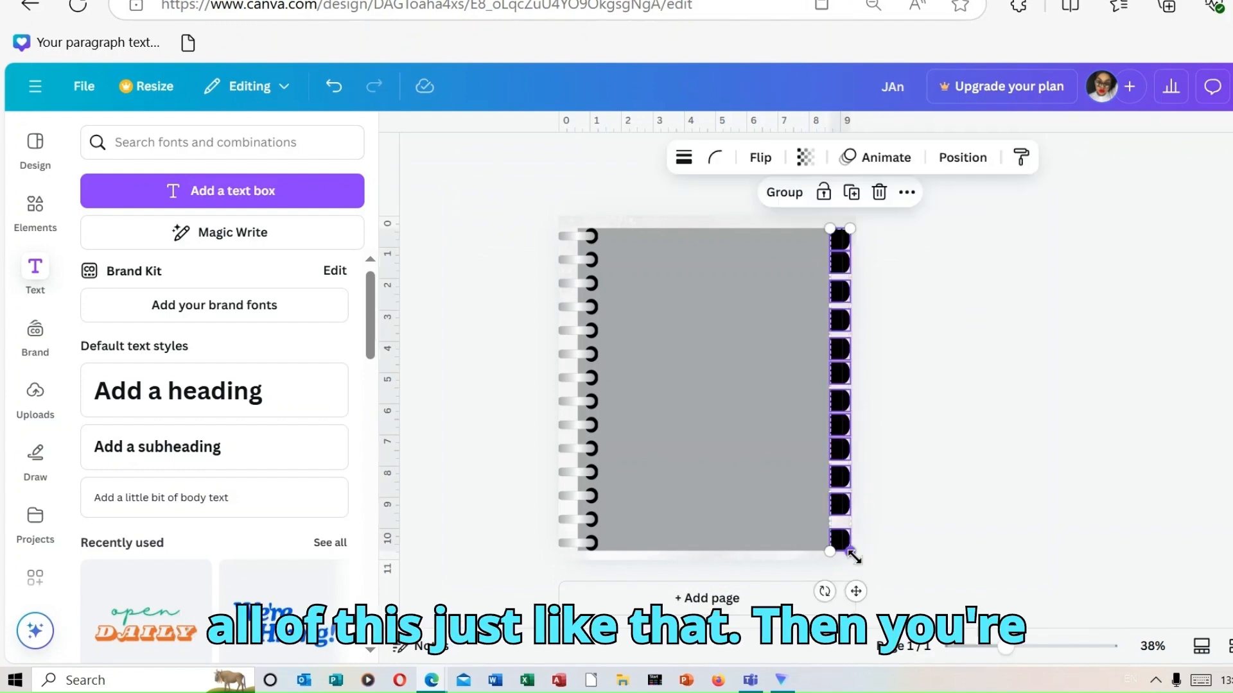
{"action": "left_click", "coordinate": [966, 160]}
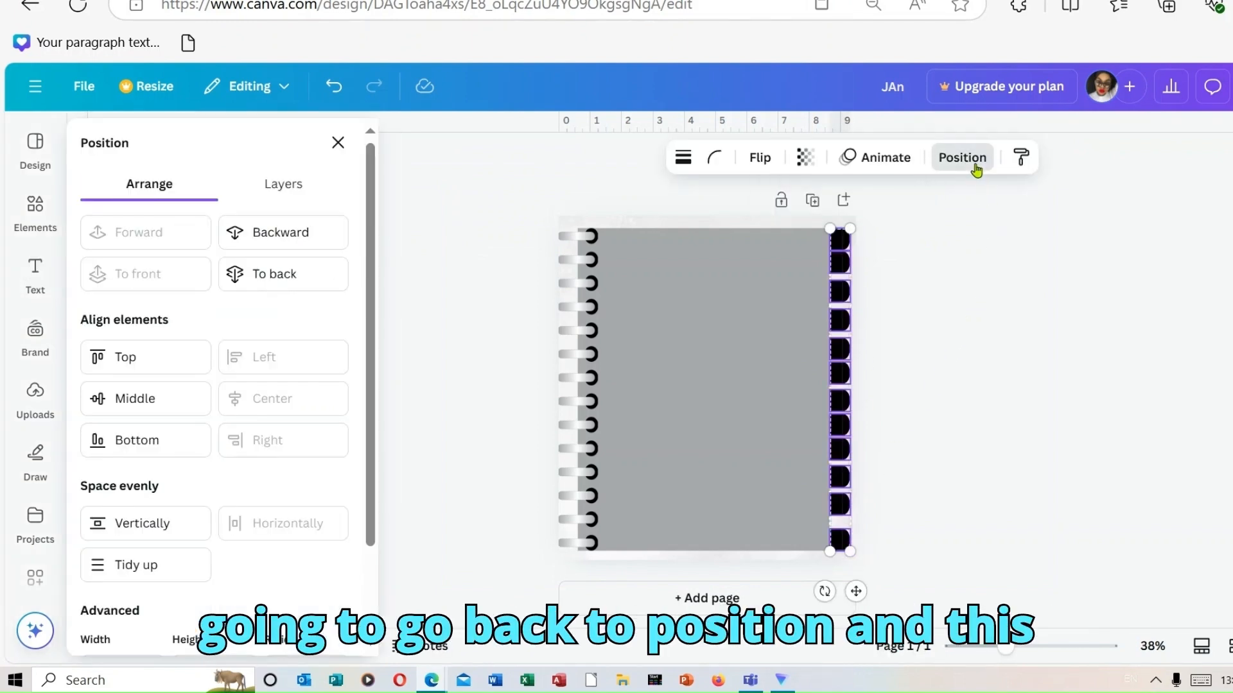
{"action": "left_click", "coordinate": [187, 578]}
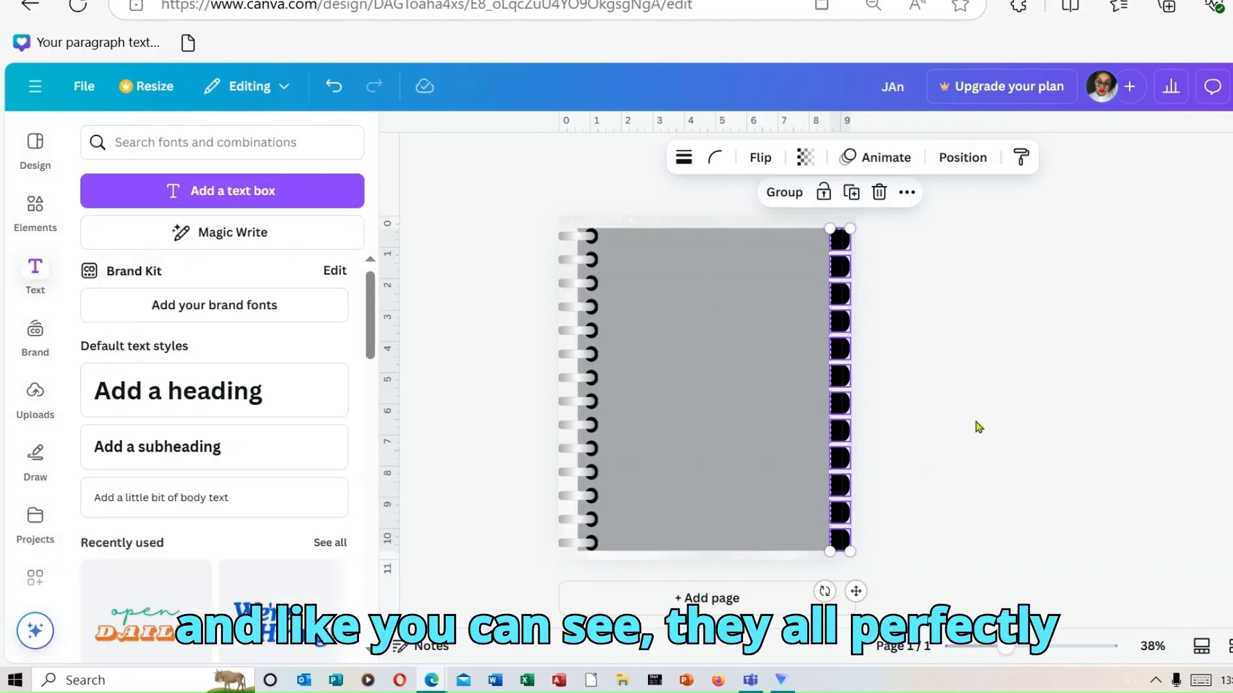
{"action": "left_click", "coordinate": [978, 427]}
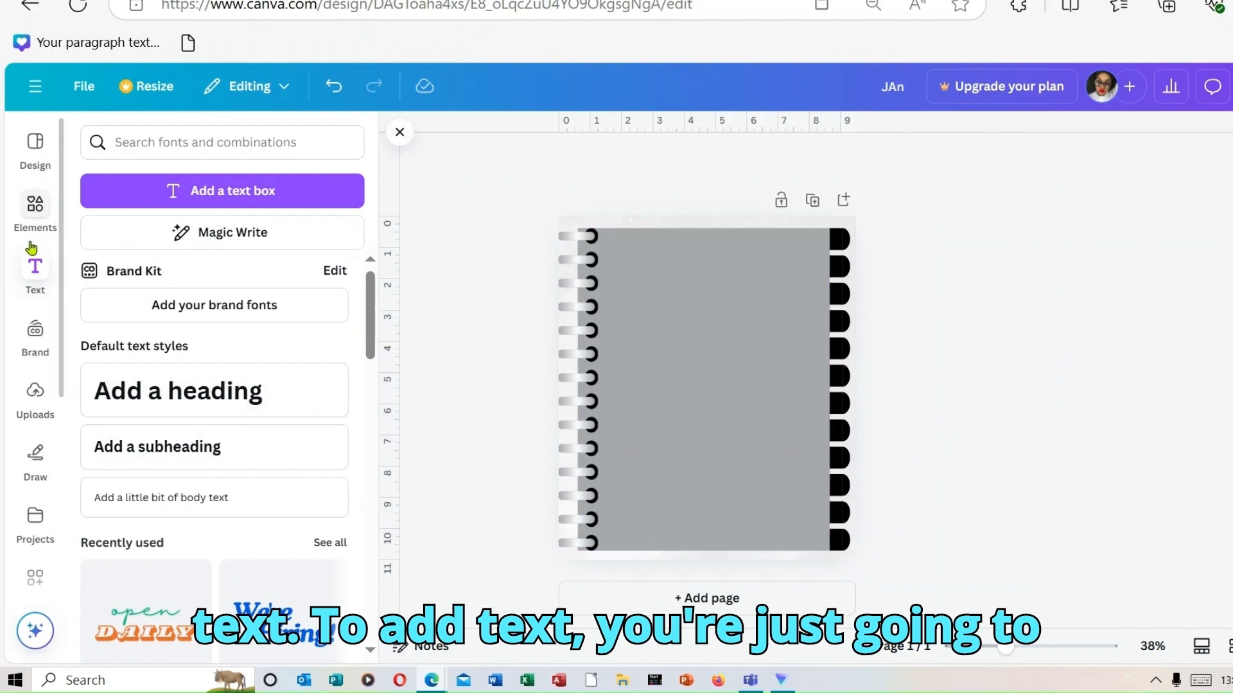
Add a text box reading "JAN" on the grey cover and enlarge it to font size 22.3
{"action": "left_click", "coordinate": [32, 268]}
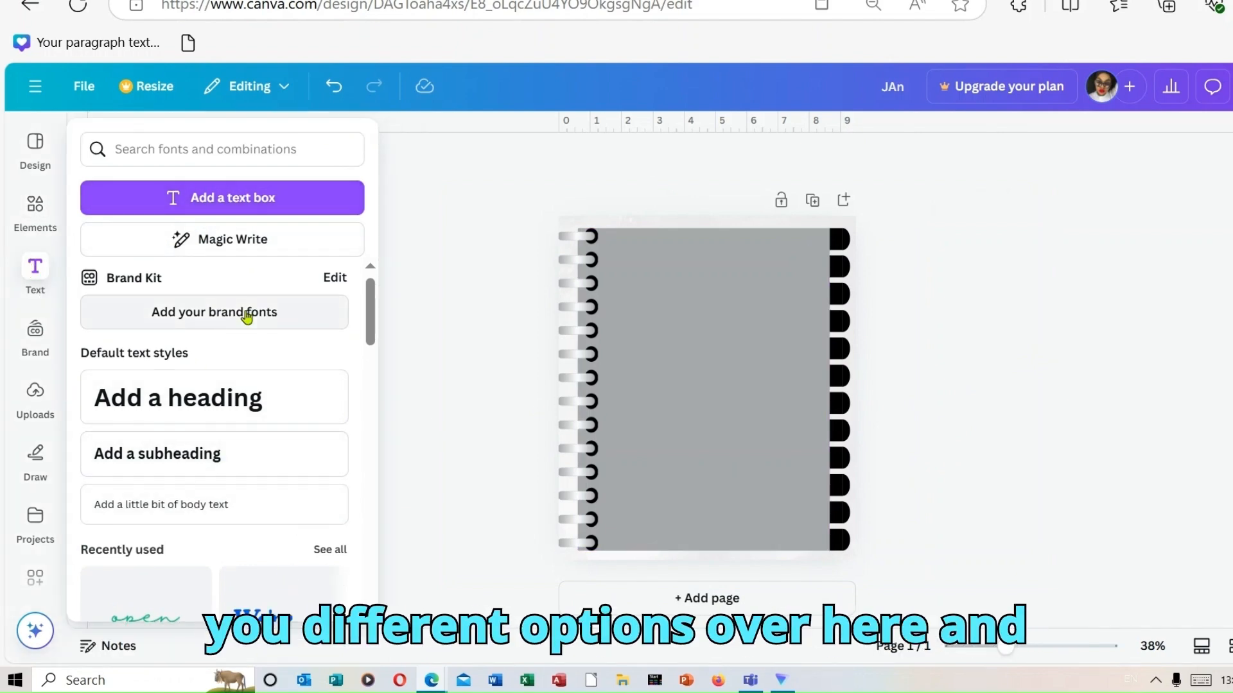
{"action": "left_click", "coordinate": [275, 199]}
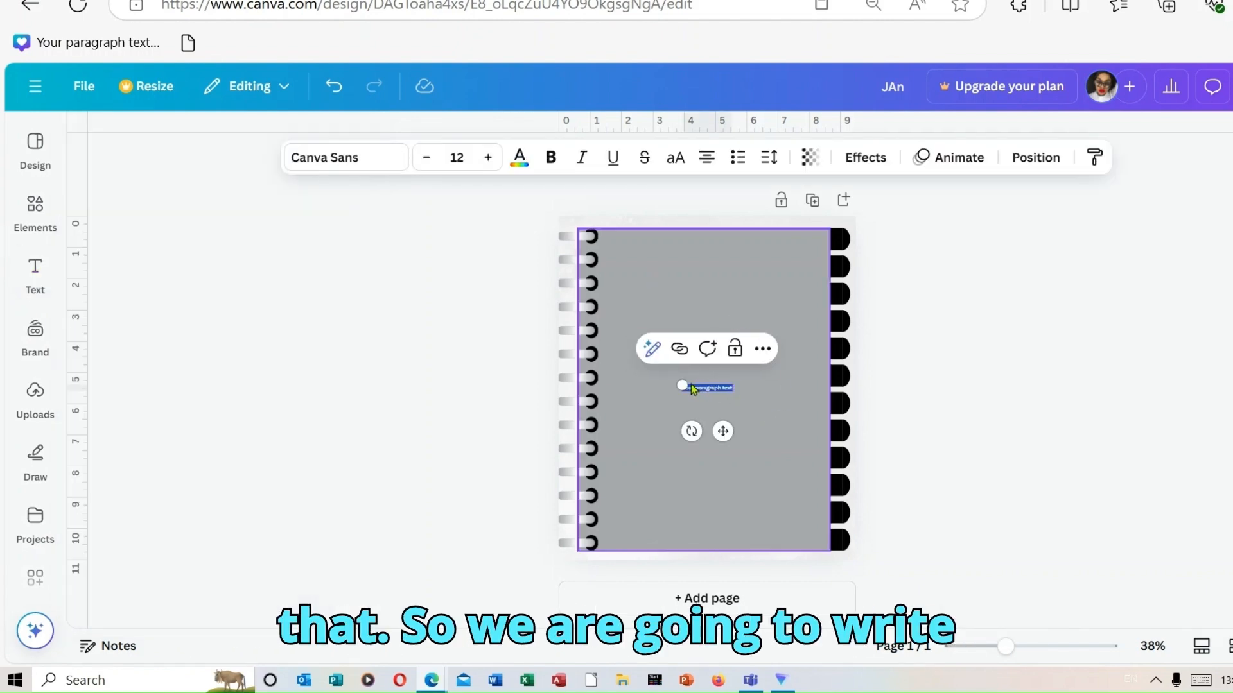
{"action": "left_click_drag", "start_coordinate": [684, 374], "coordinate": [673, 367]}
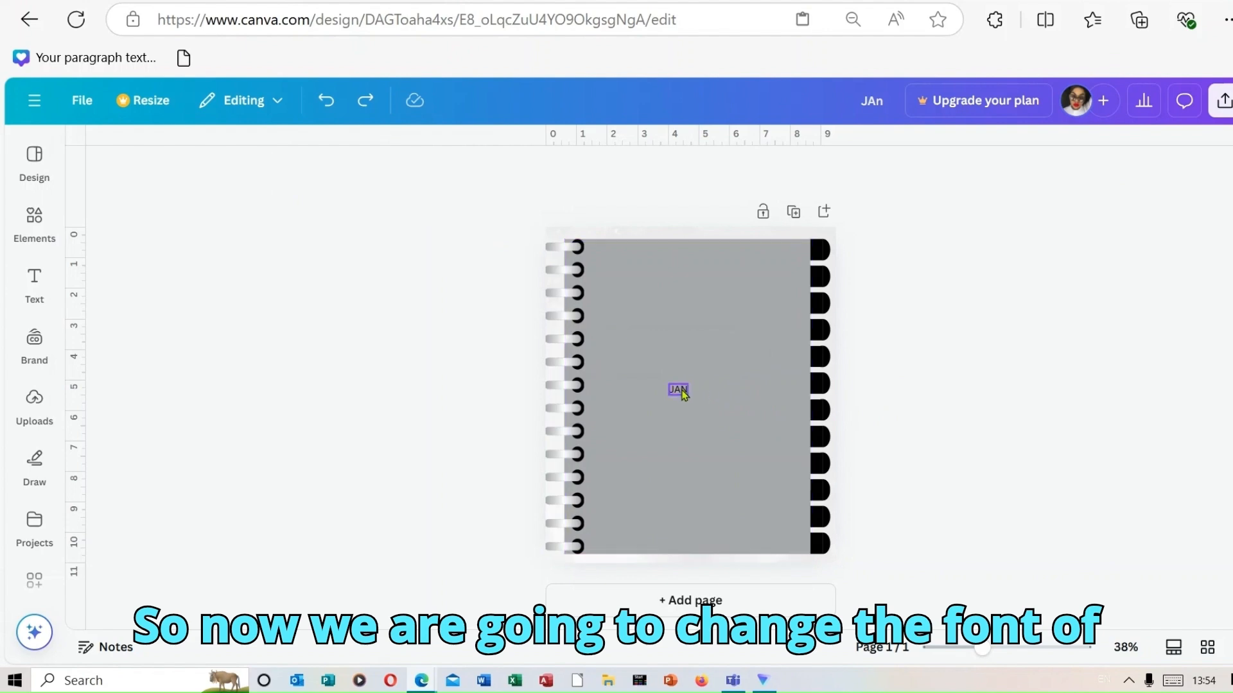
Change the JAN text color to white and make it bold
{"action": "left_click", "coordinate": [679, 391]}
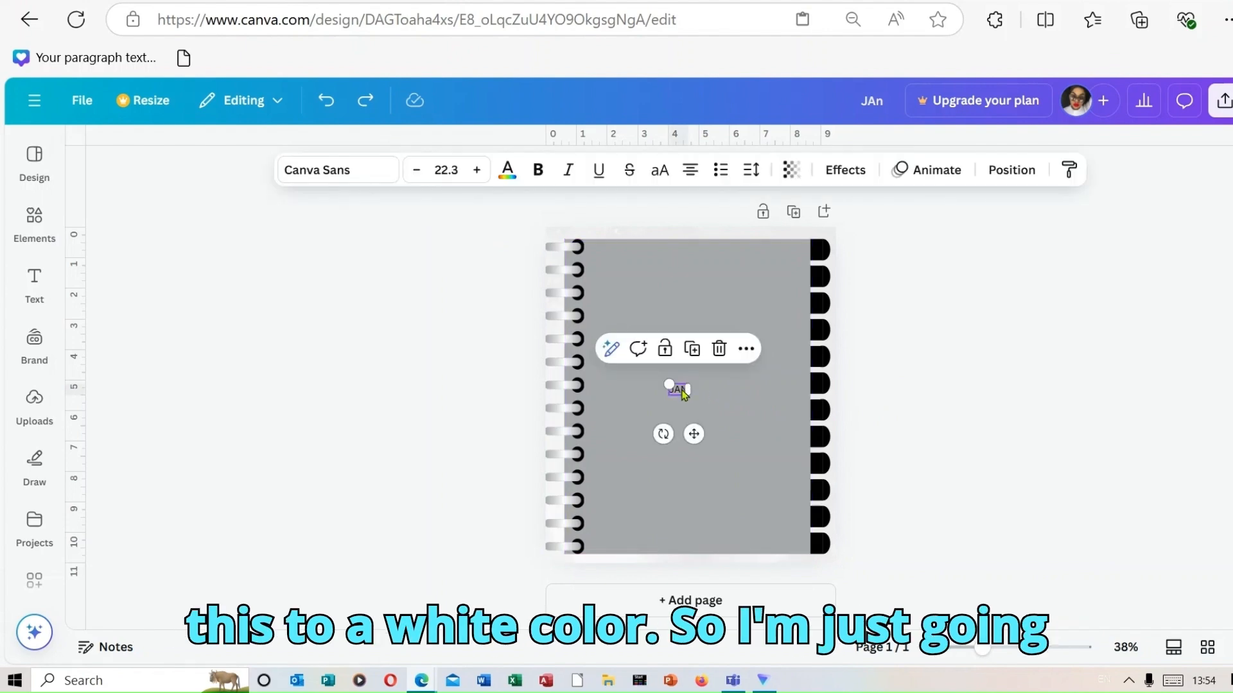
{"action": "left_click", "coordinate": [507, 171]}
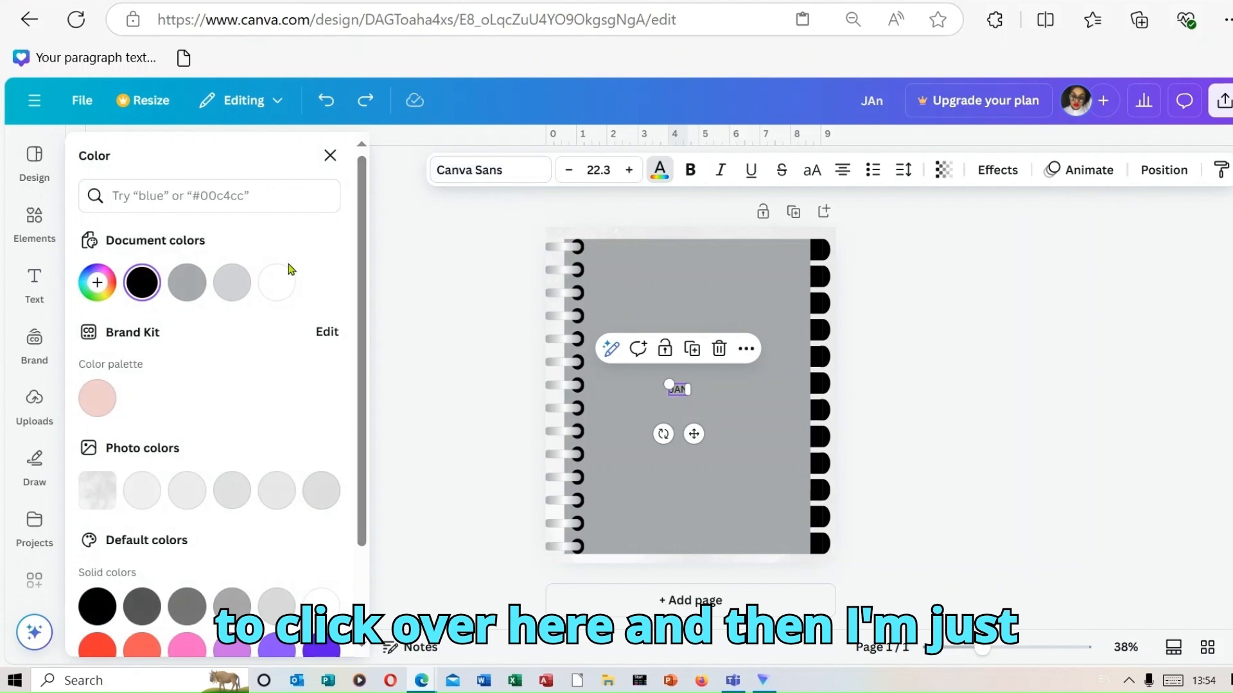
{"action": "left_click", "coordinate": [276, 282]}
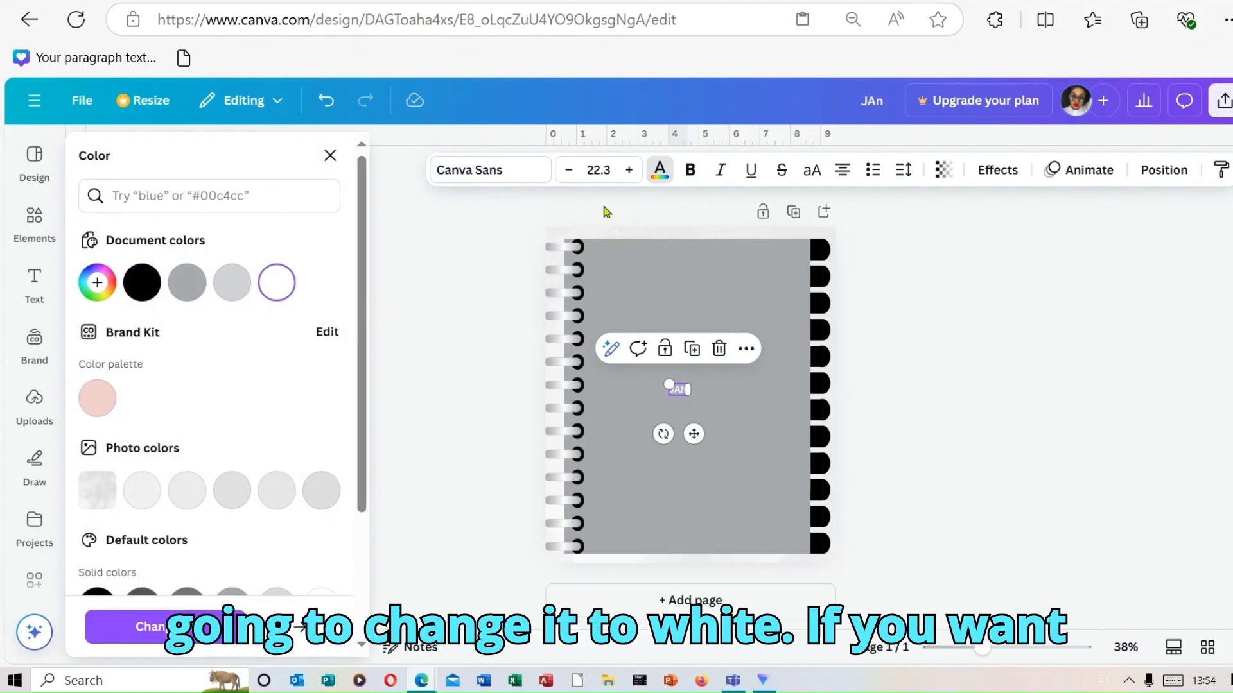
{"action": "left_click", "coordinate": [688, 174]}
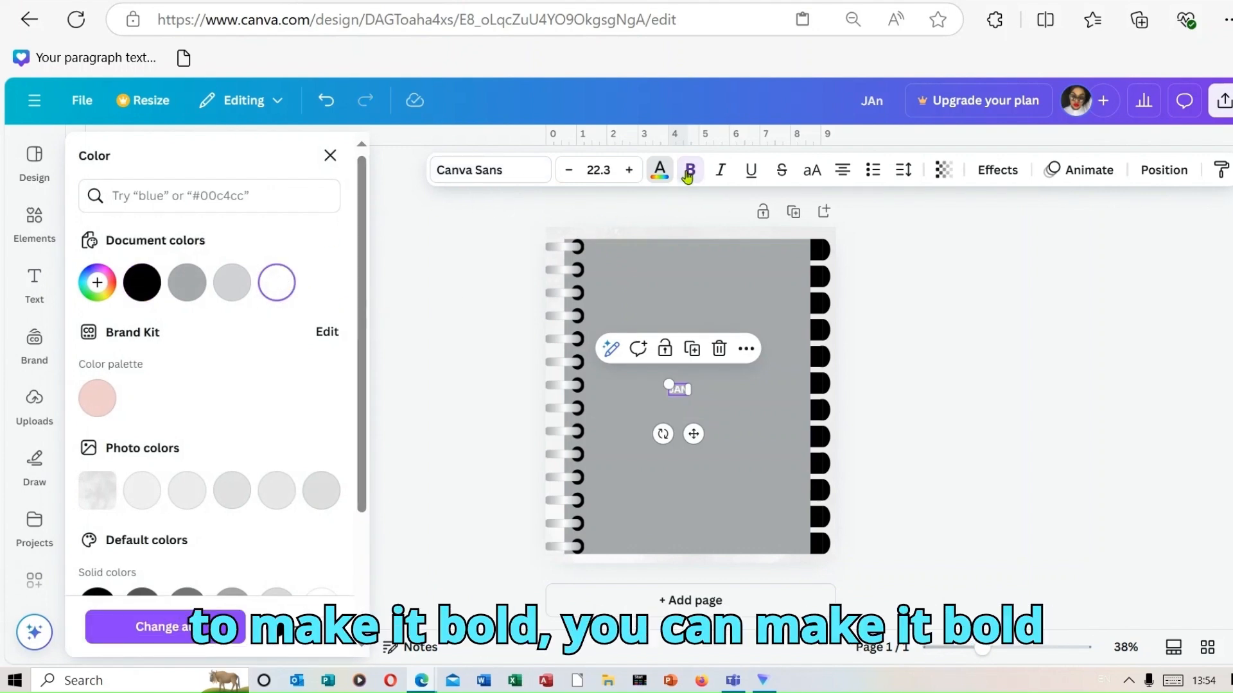
{"action": "left_click", "coordinate": [754, 382]}
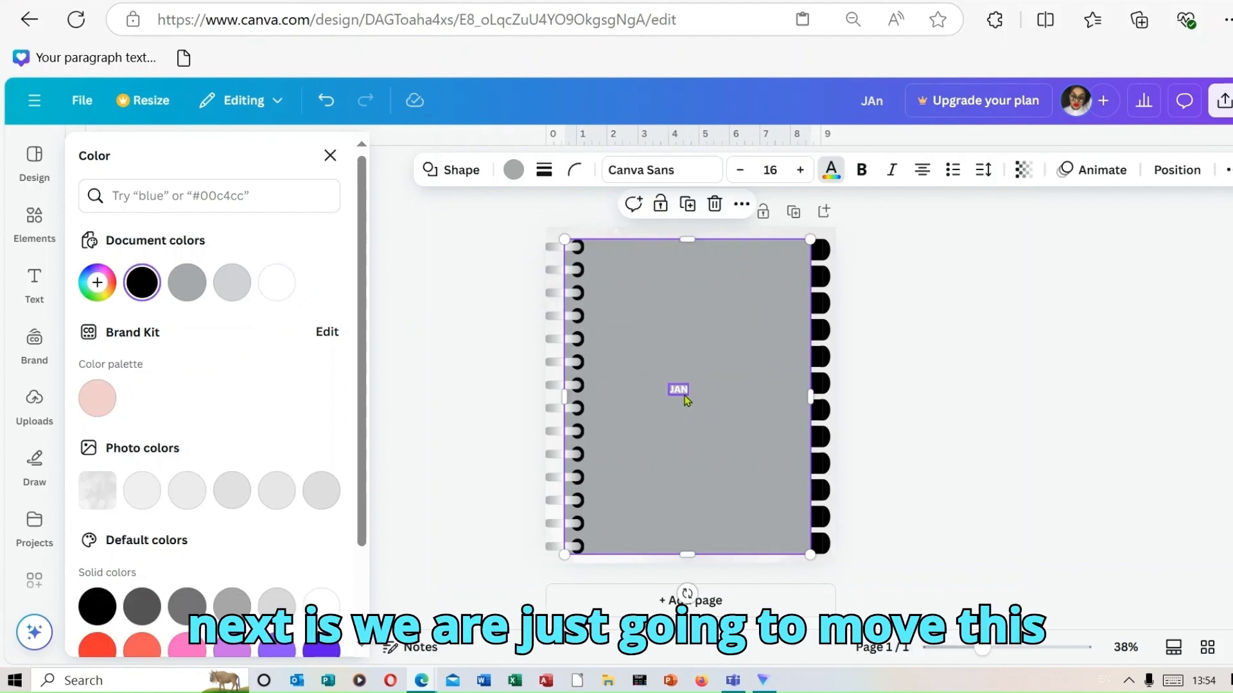
Move the JAN text onto the topmost black tab and shrink it to font size 17 so it fits
{"action": "left_click_drag", "start_coordinate": [681, 398], "coordinate": [716, 373]}
{"action": "left_click_drag", "start_coordinate": [794, 292], "coordinate": [823, 257]}
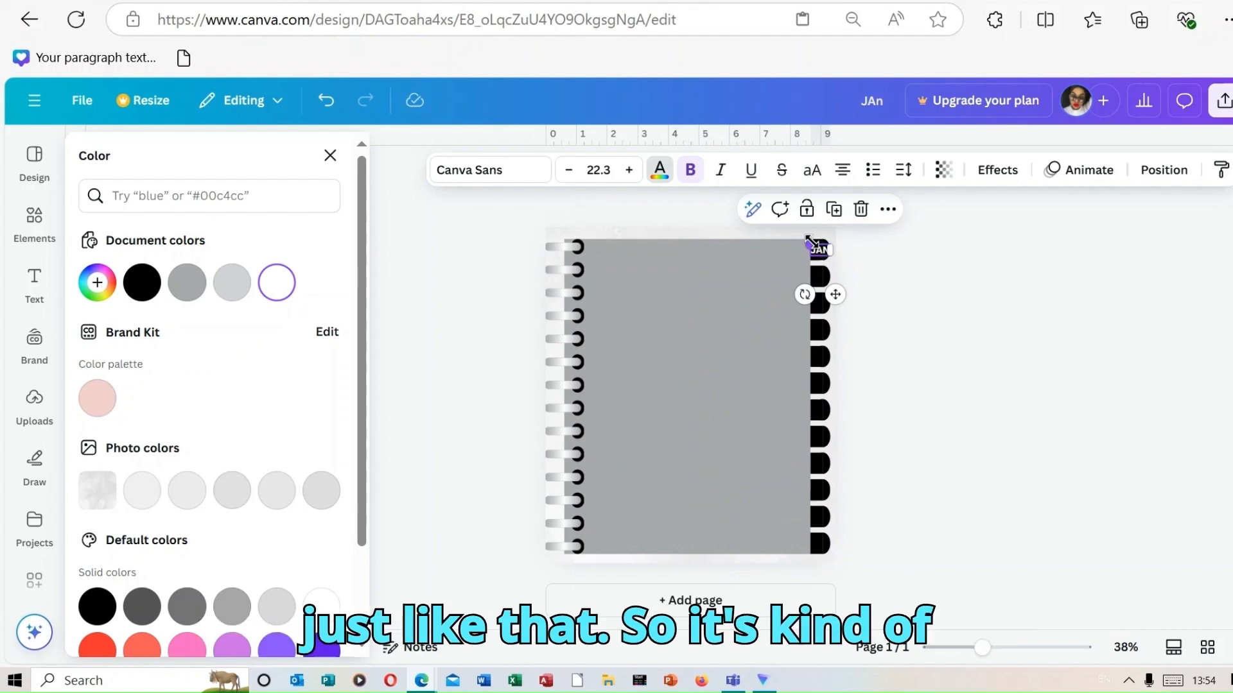
{"action": "left_click_drag", "start_coordinate": [810, 244], "coordinate": [817, 249]}
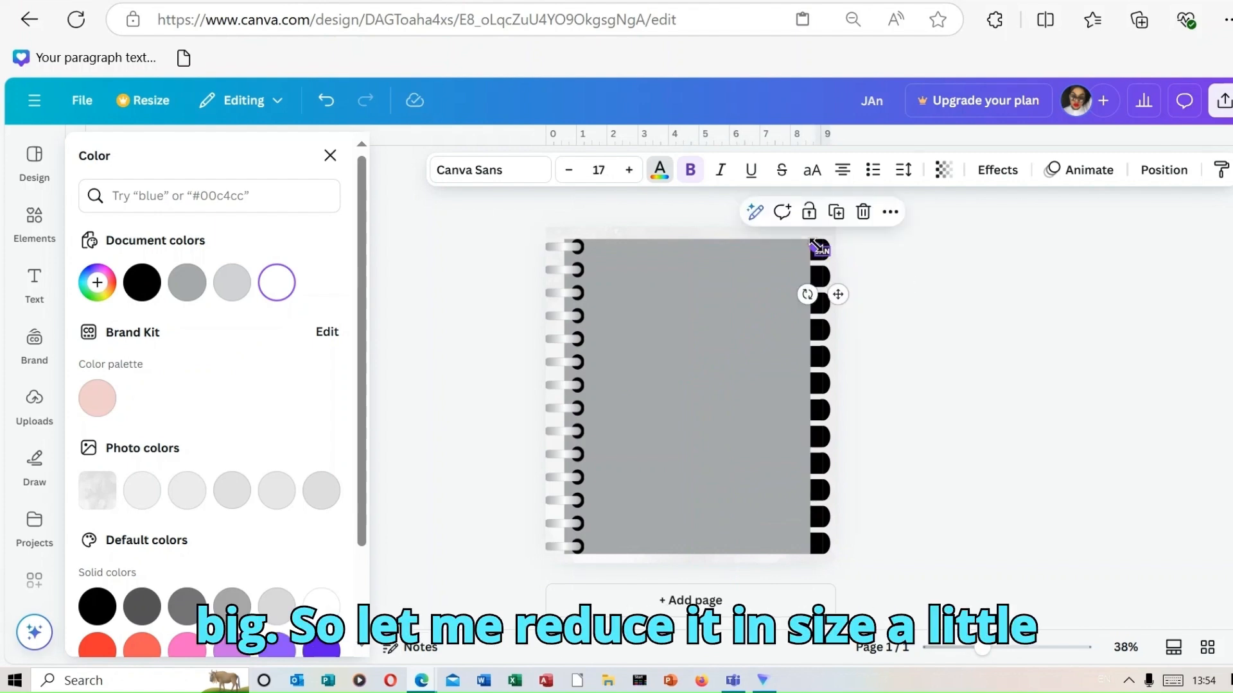
{"action": "left_click", "coordinate": [871, 259]}
{"action": "left_click_drag", "start_coordinate": [824, 251], "coordinate": [821, 251]}
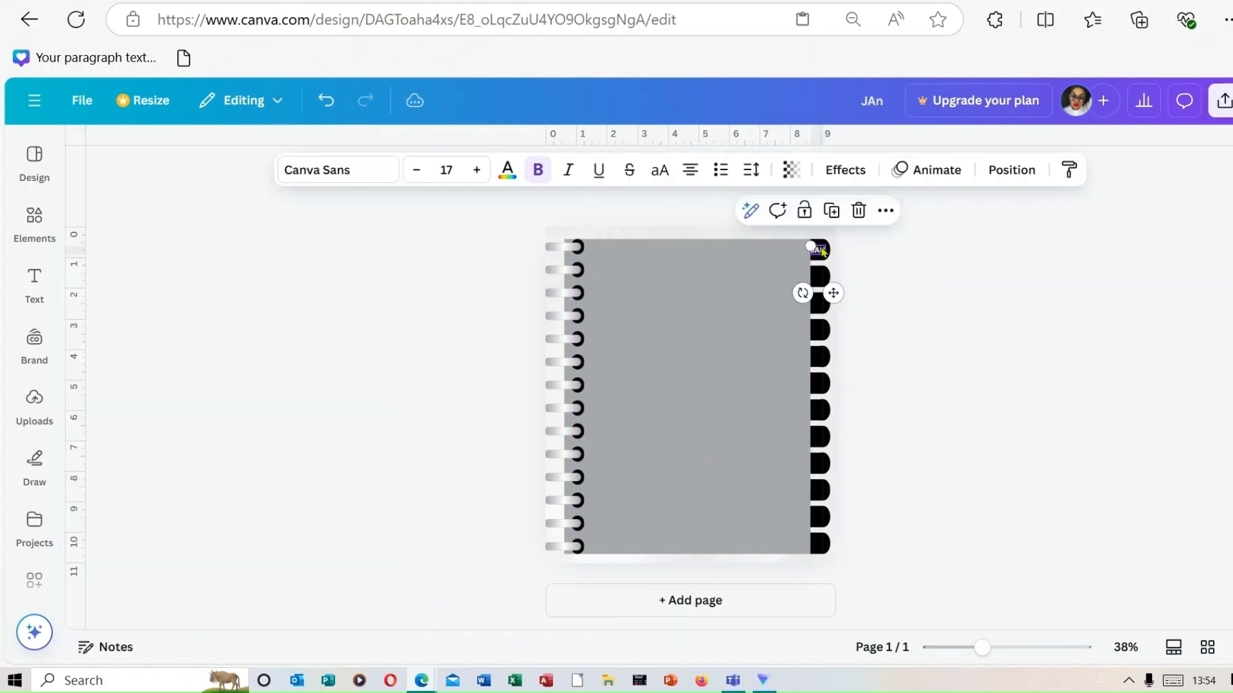
{"action": "left_click", "coordinate": [881, 270]}
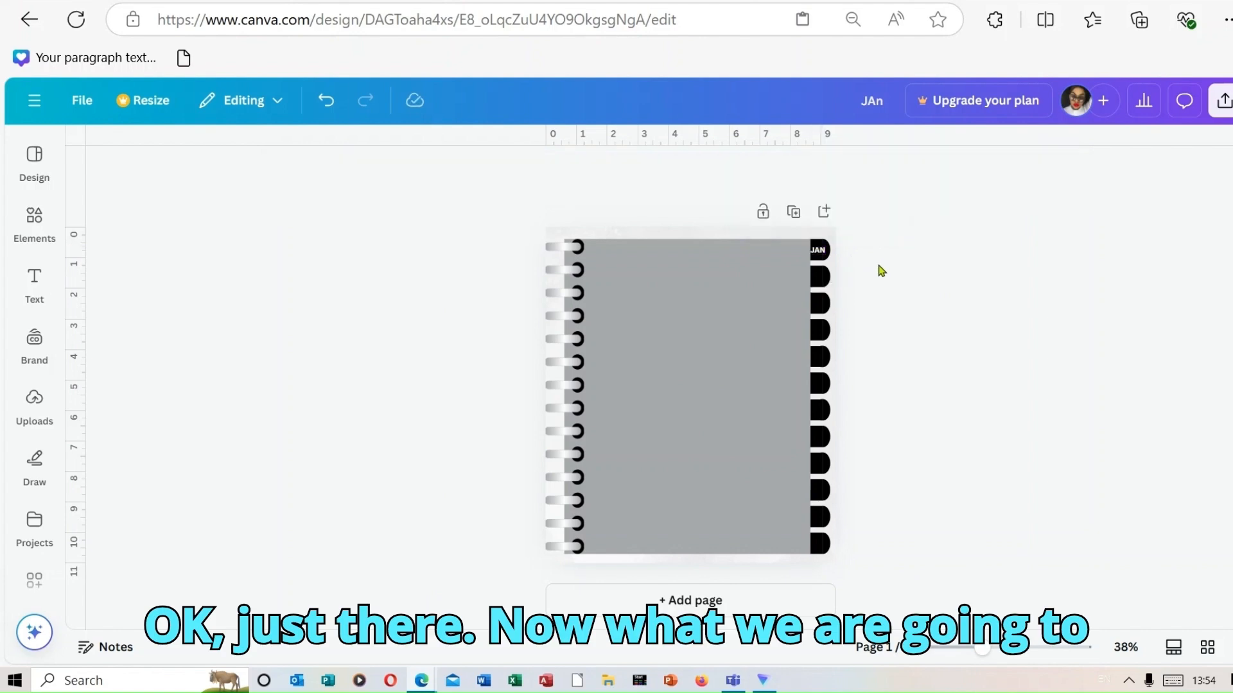
Copy the JAN label and paste copies onto the remaining black tabs, one per tab, aligned below the first
{"action": "right_click", "coordinate": [820, 253]}
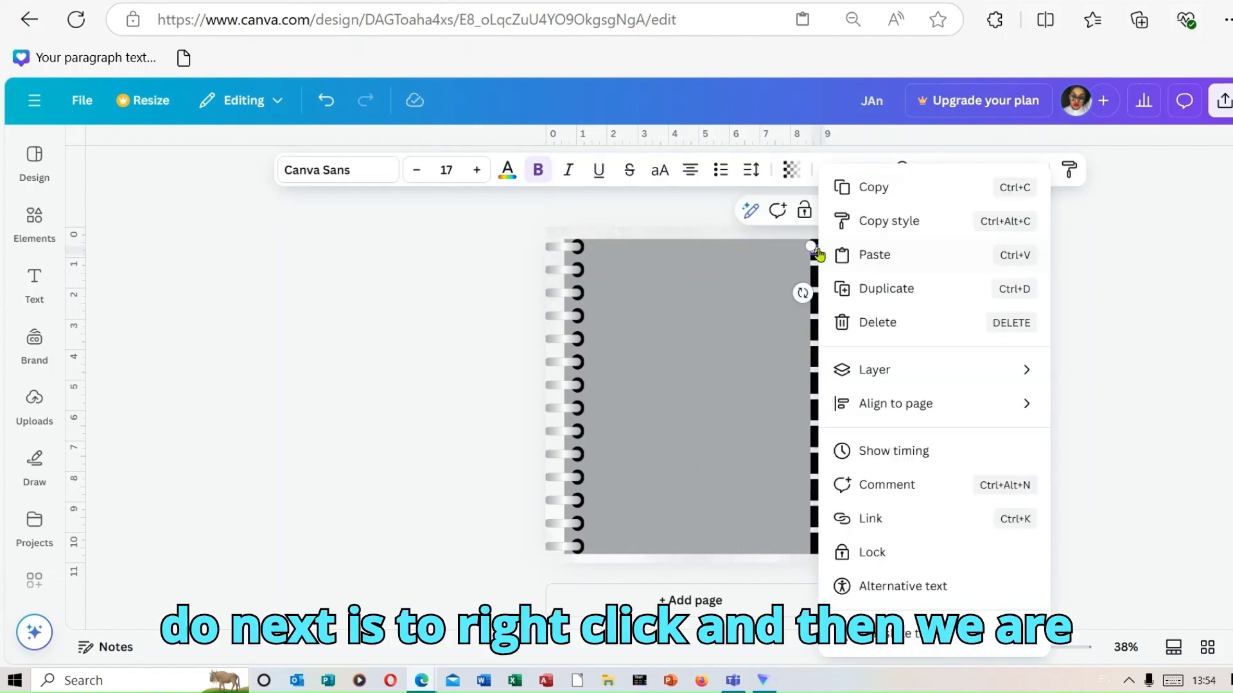
{"action": "left_click", "coordinate": [861, 190]}
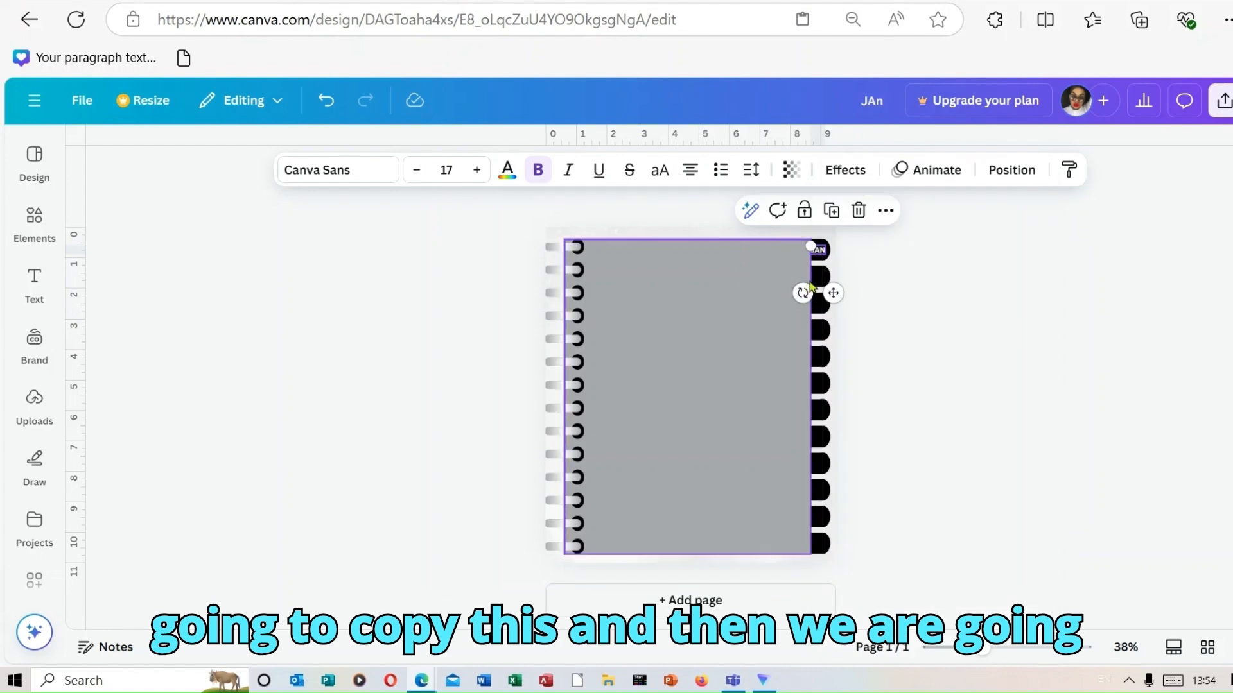
{"action": "right_click", "coordinate": [818, 280]}
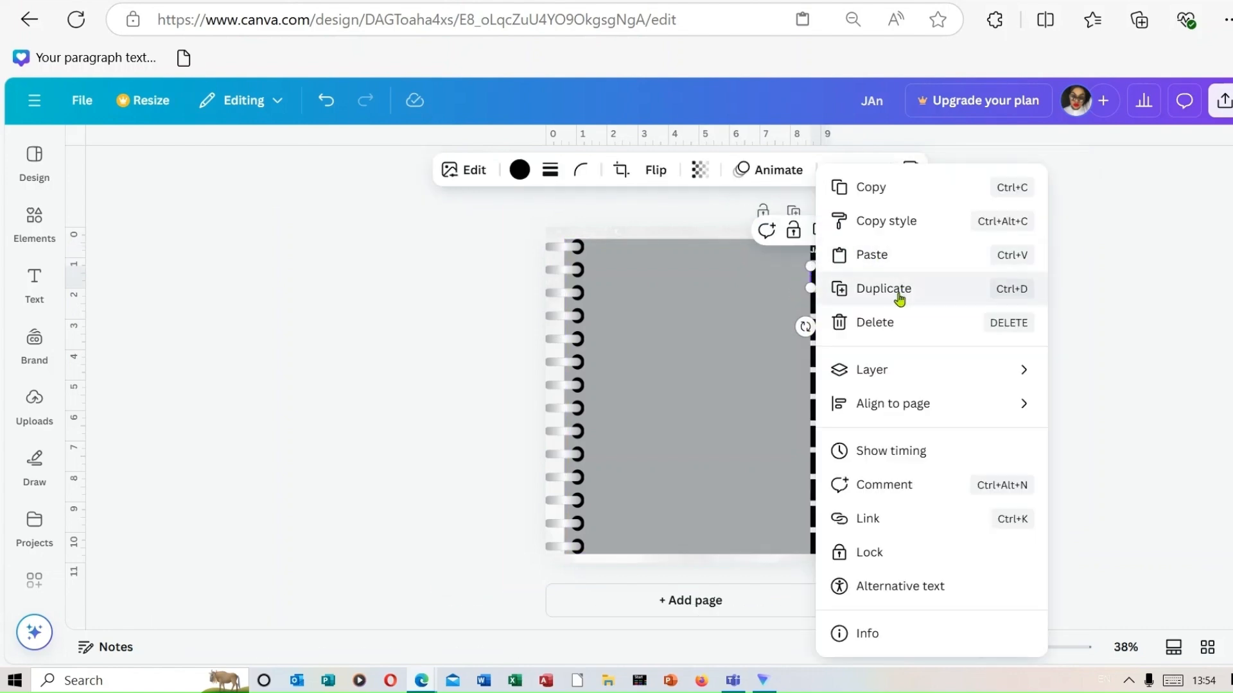
{"action": "left_click", "coordinate": [886, 256]}
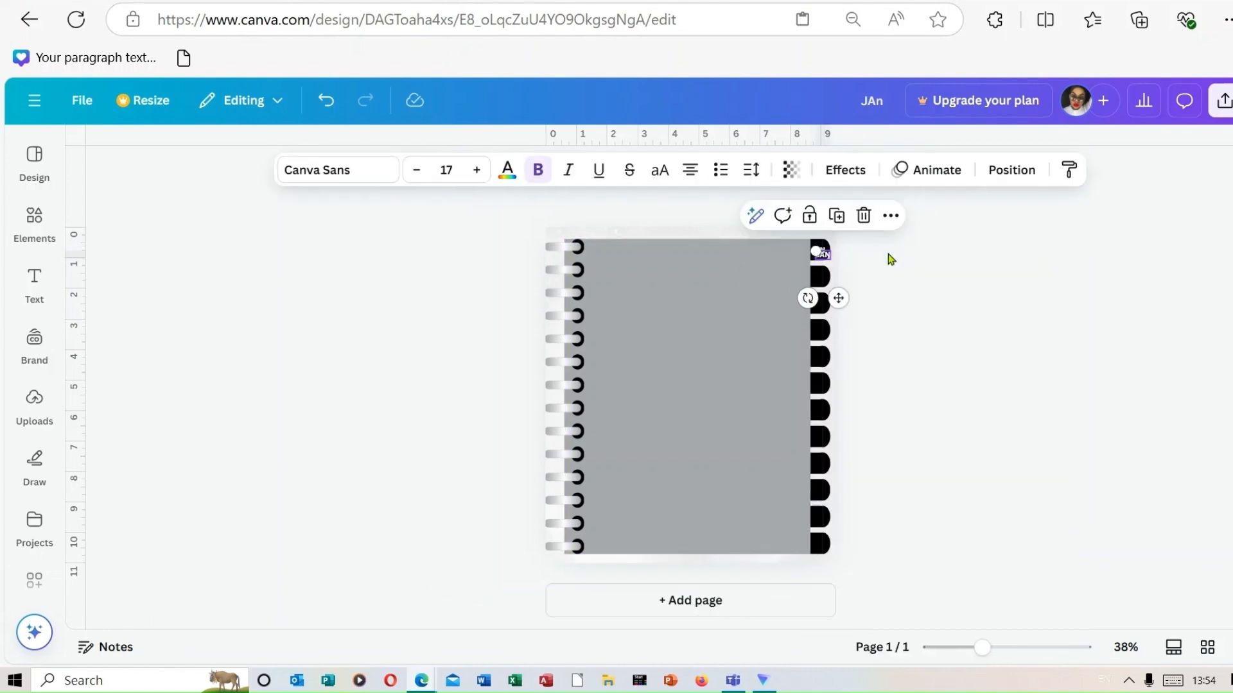
{"action": "left_click", "coordinate": [946, 302]}
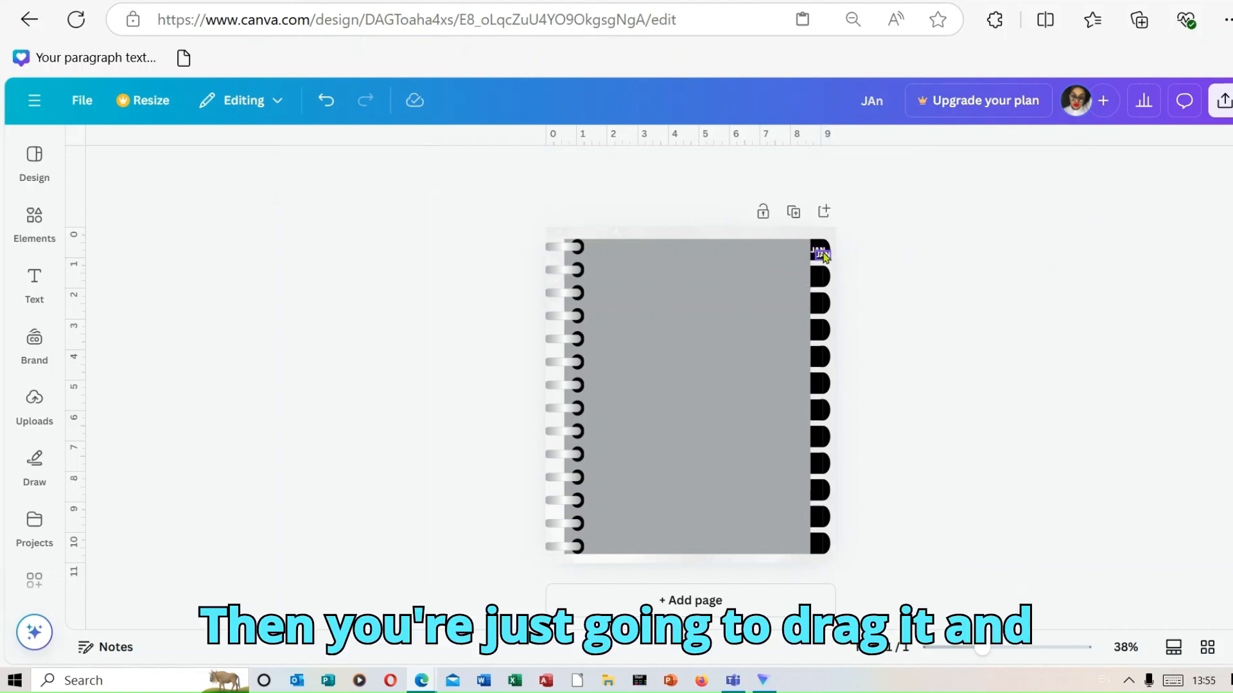
{"action": "left_click_drag", "start_coordinate": [820, 254], "coordinate": [820, 275]}
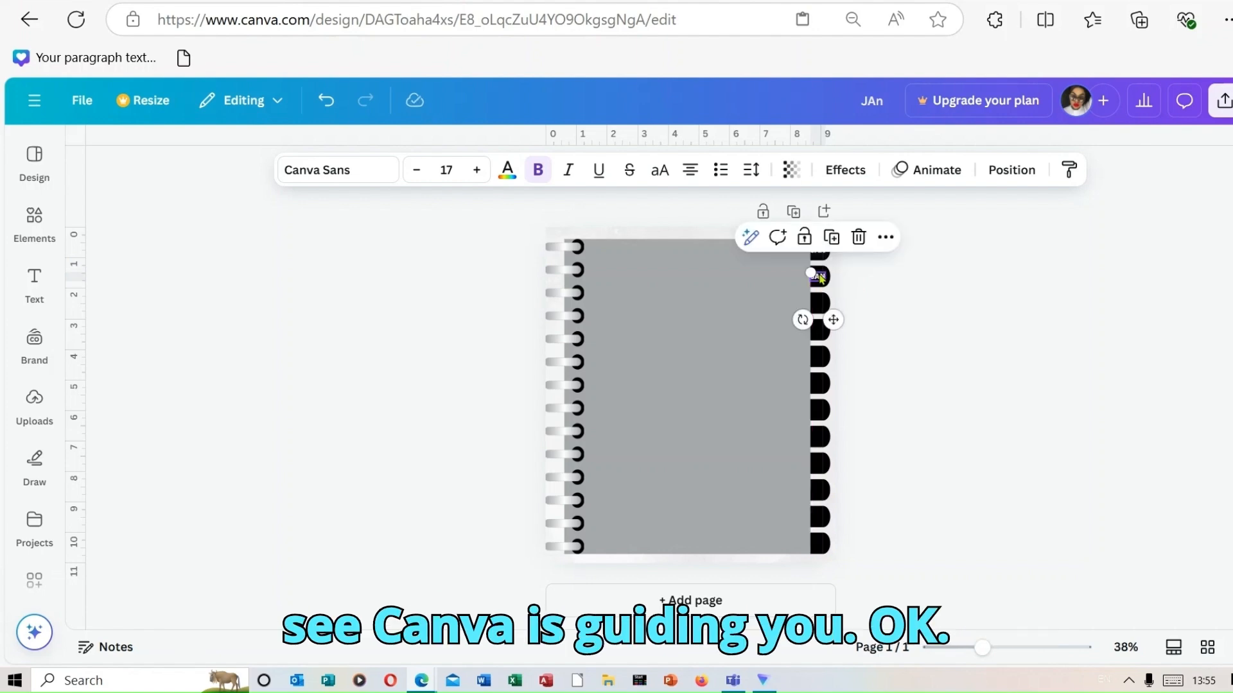
{"action": "left_click", "coordinate": [902, 310]}
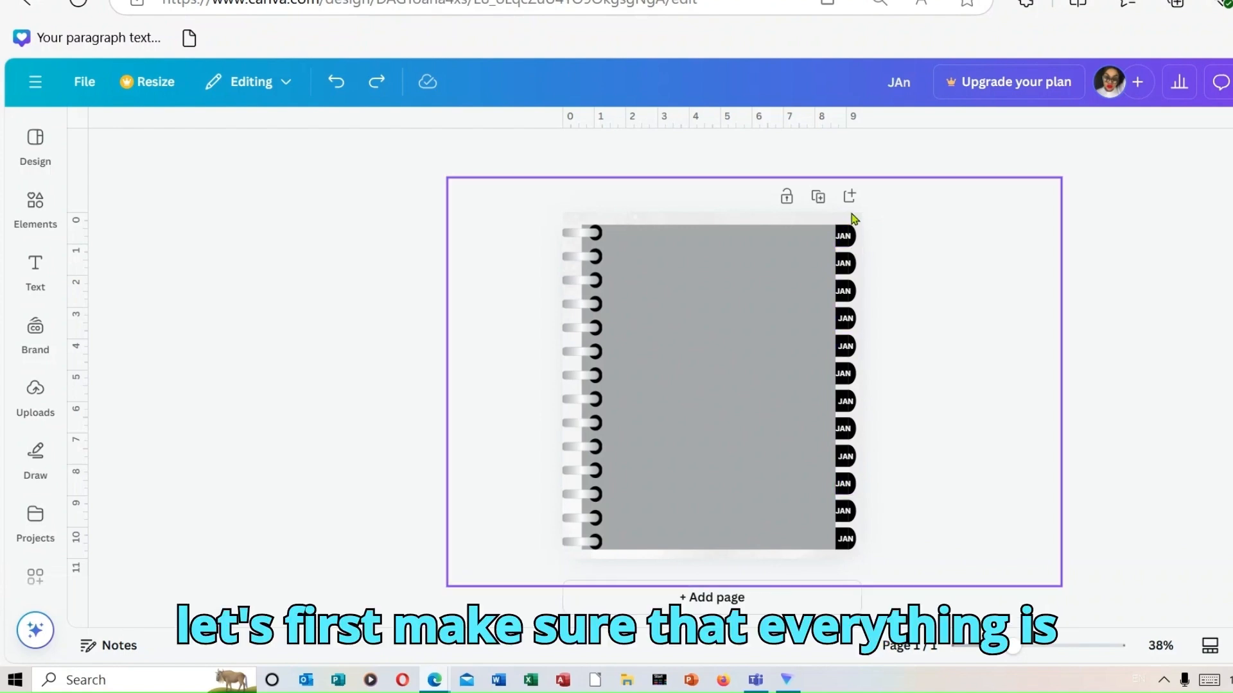
Select all the black tabs with their JAN labels, try centre alignment, and settle on left alignment
{"action": "left_click_drag", "start_coordinate": [846, 221], "coordinate": [864, 565]}
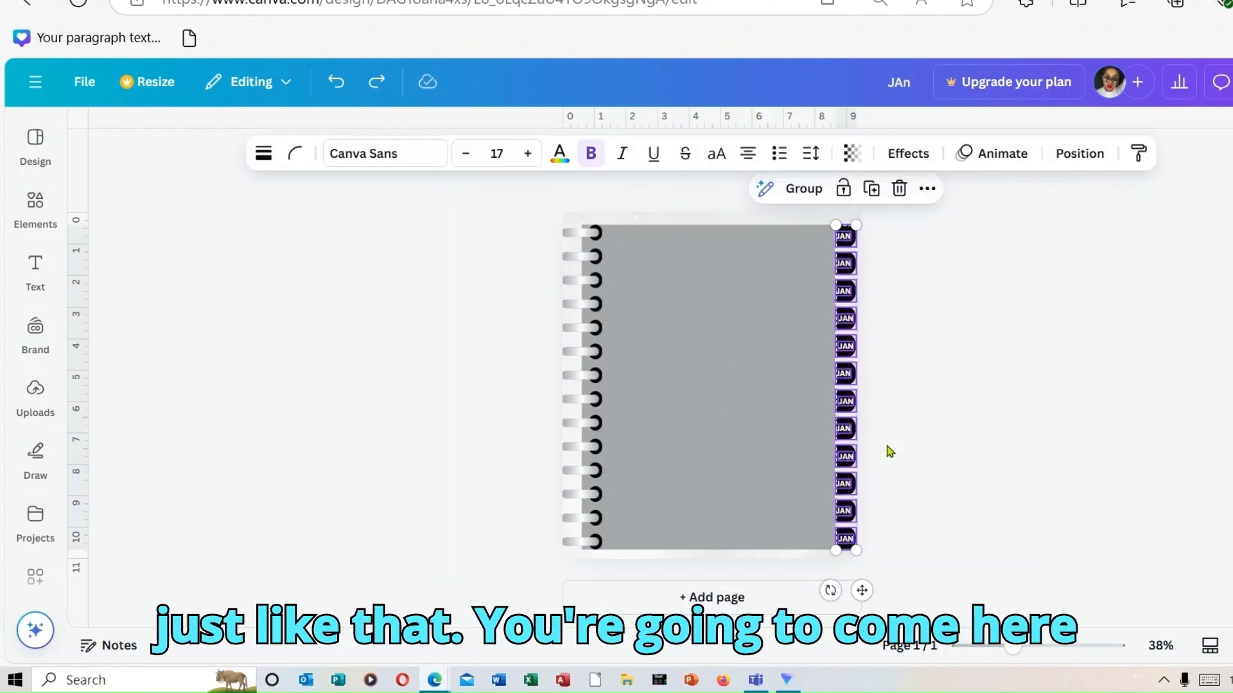
{"action": "left_click", "coordinate": [1091, 152]}
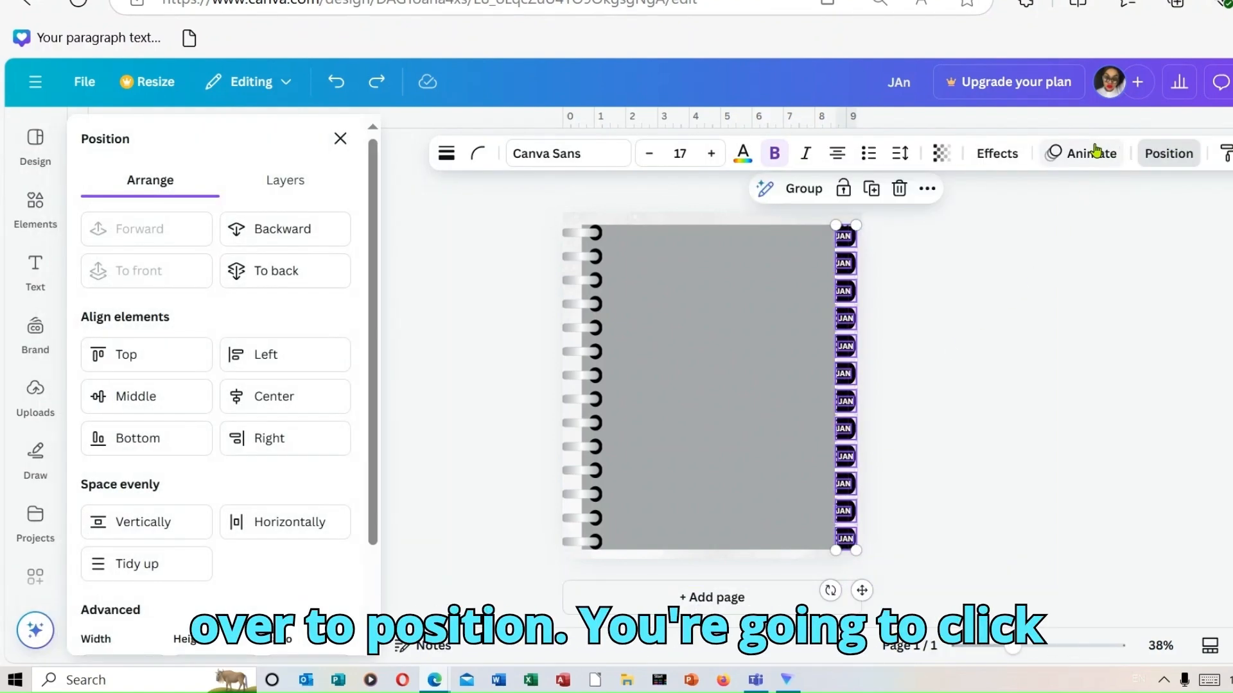
{"action": "left_click", "coordinate": [296, 395]}
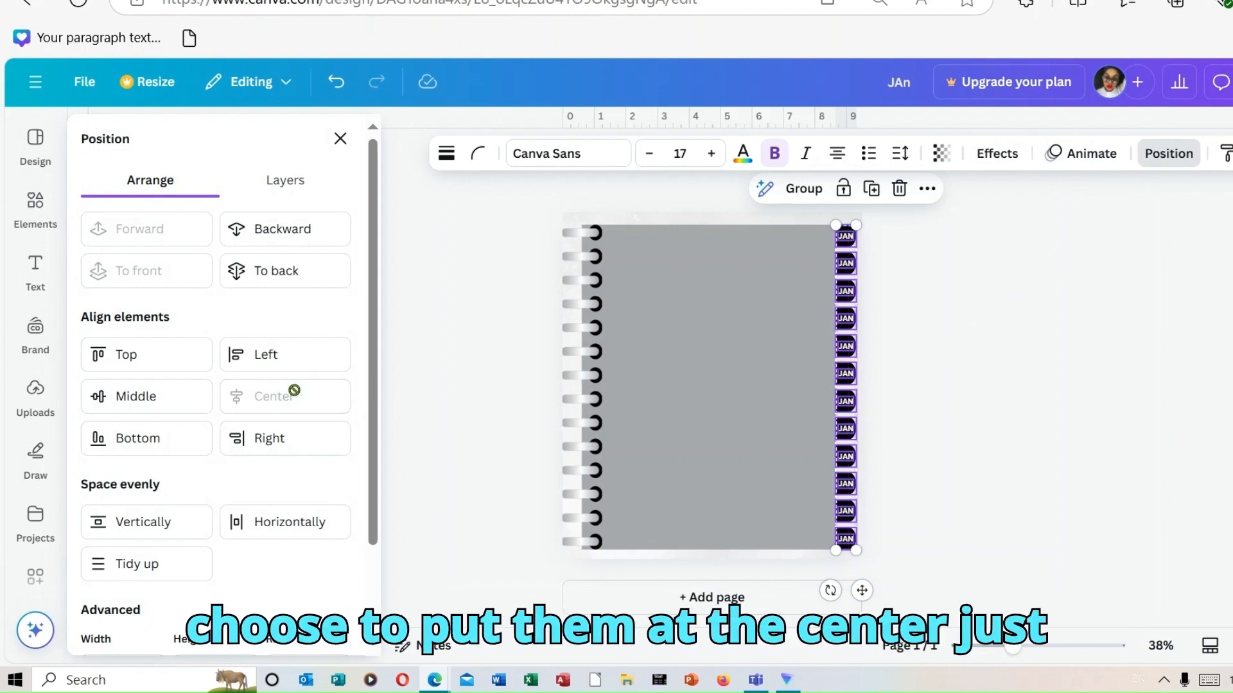
{"action": "left_click", "coordinate": [285, 355]}
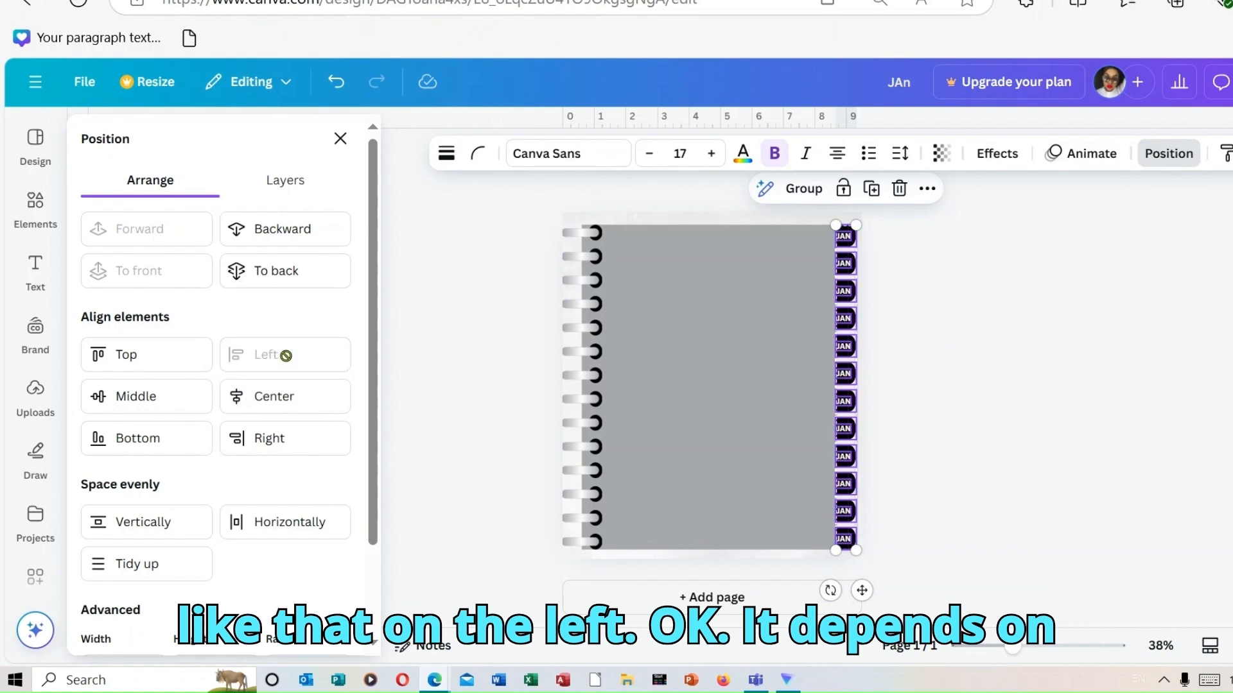
{"action": "left_click", "coordinate": [953, 423]}
{"action": "left_click", "coordinate": [953, 423]}
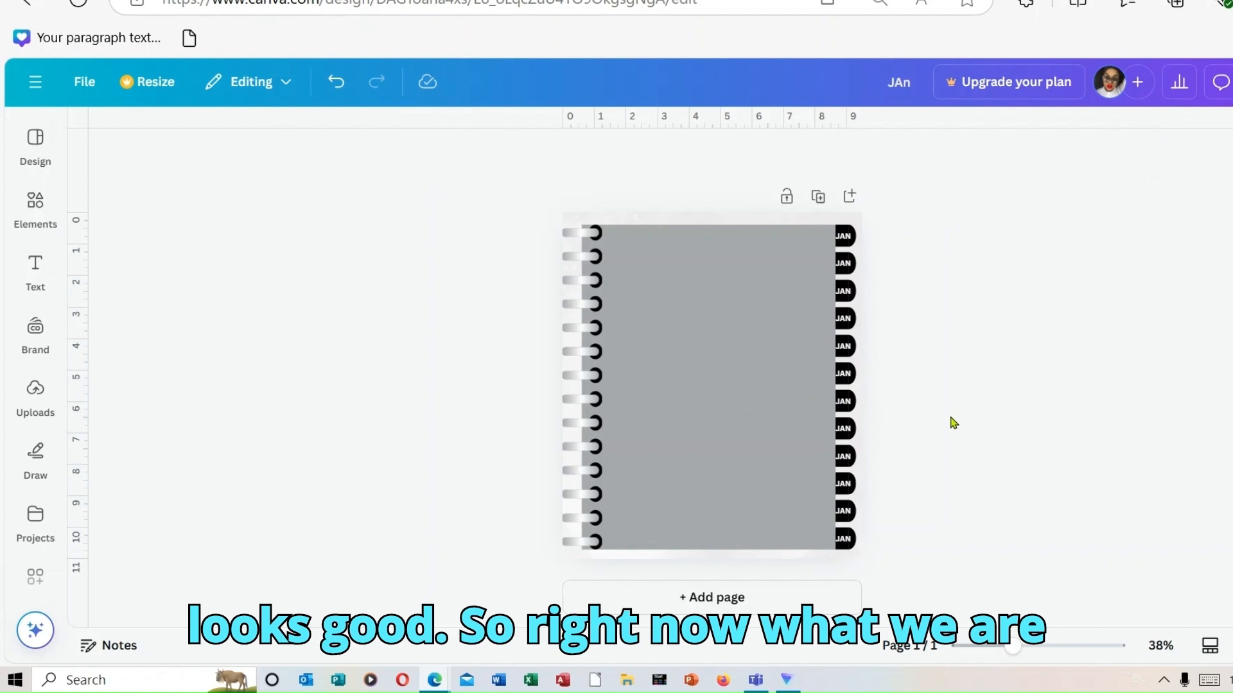
Change the label on the second black tab to FEB
{"action": "double_click", "coordinate": [846, 265]}
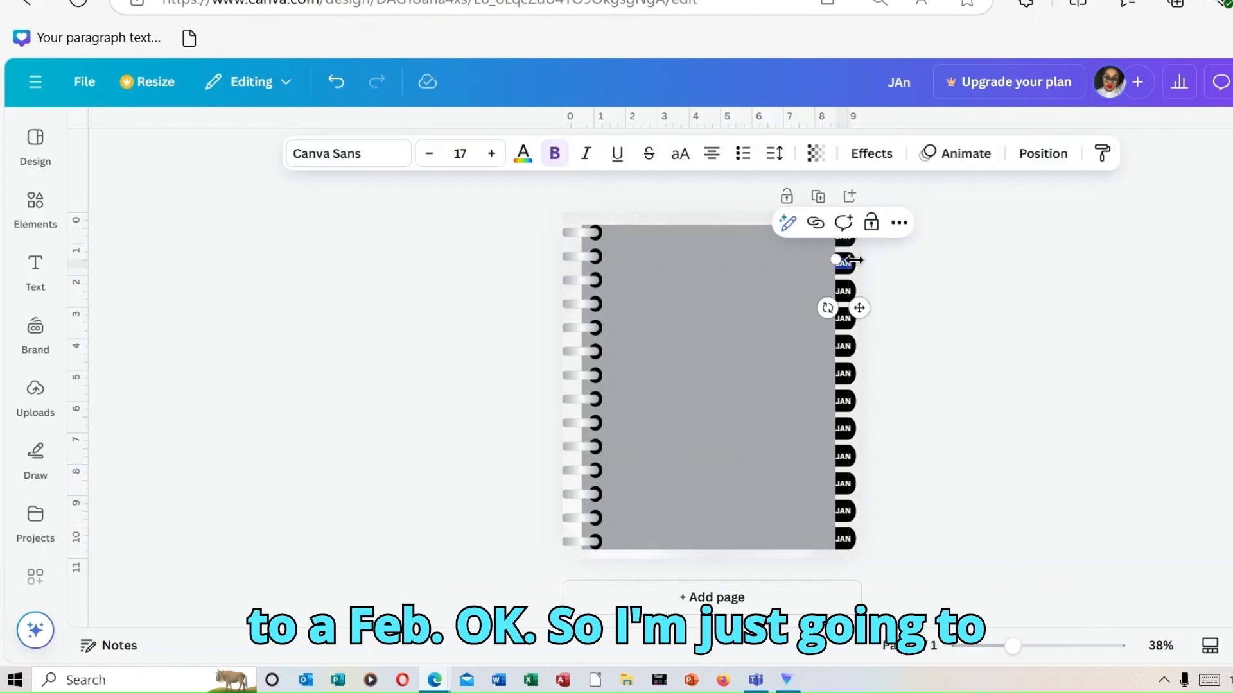
{"action": "type", "text": "FE"}
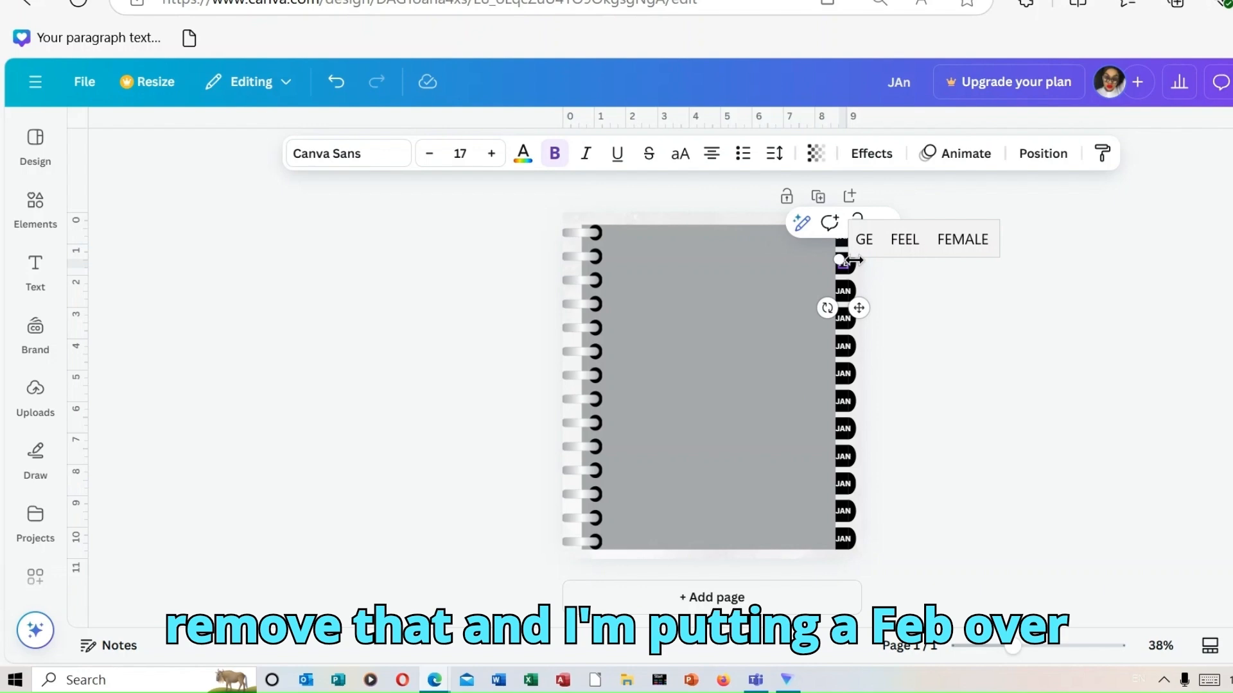
{"action": "left_click", "coordinate": [1211, 680]}
{"action": "left_click", "coordinate": [1182, 182]}
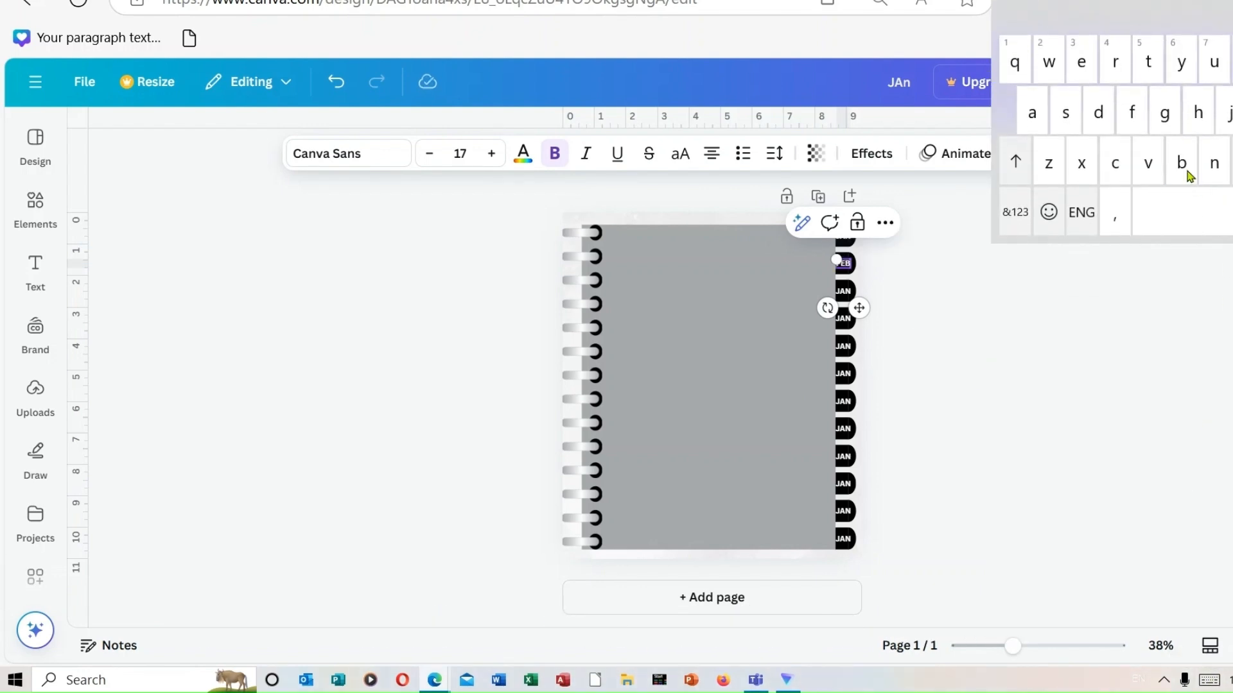
{"action": "left_click", "coordinate": [1011, 375]}
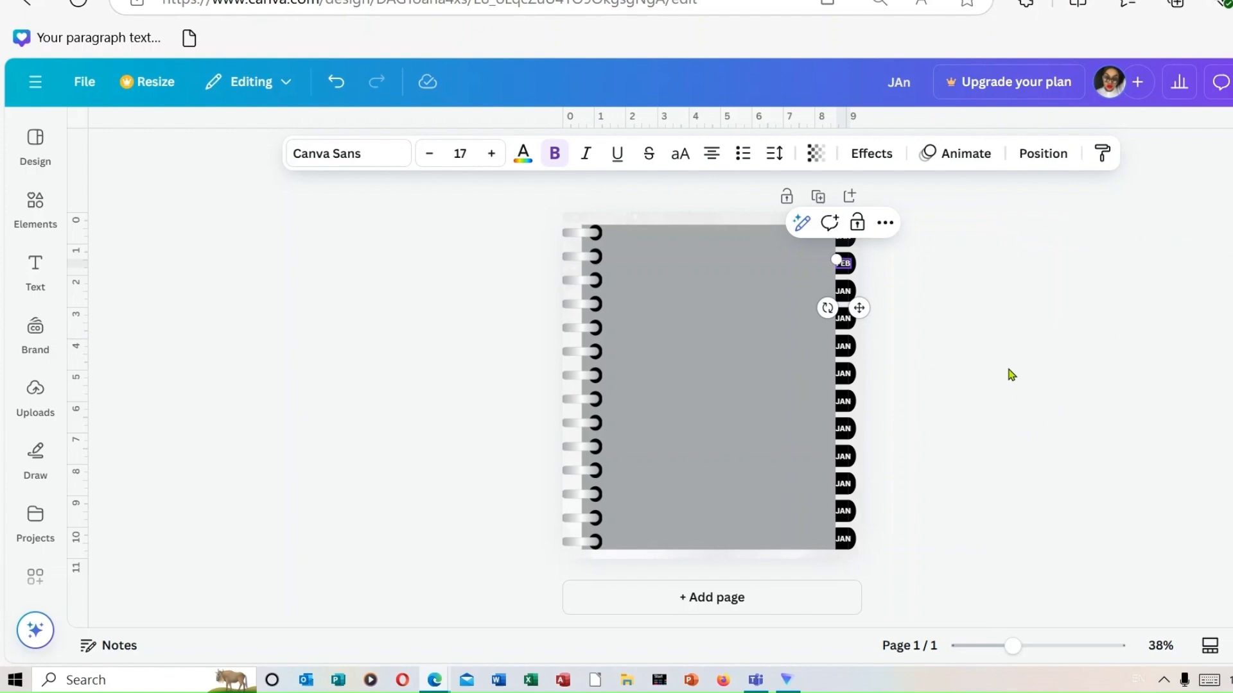
Replace the JAN text on the third black tab with MAR
{"action": "left_click", "coordinate": [846, 289]}
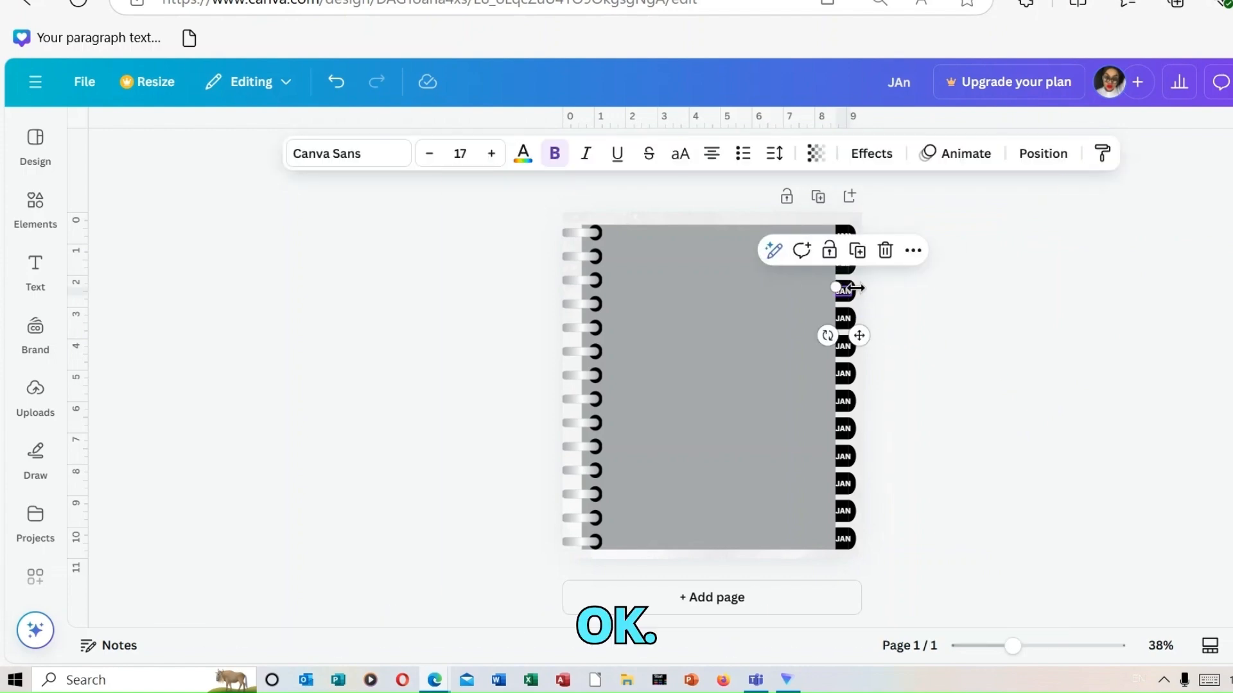
{"action": "left_click", "coordinate": [891, 296]}
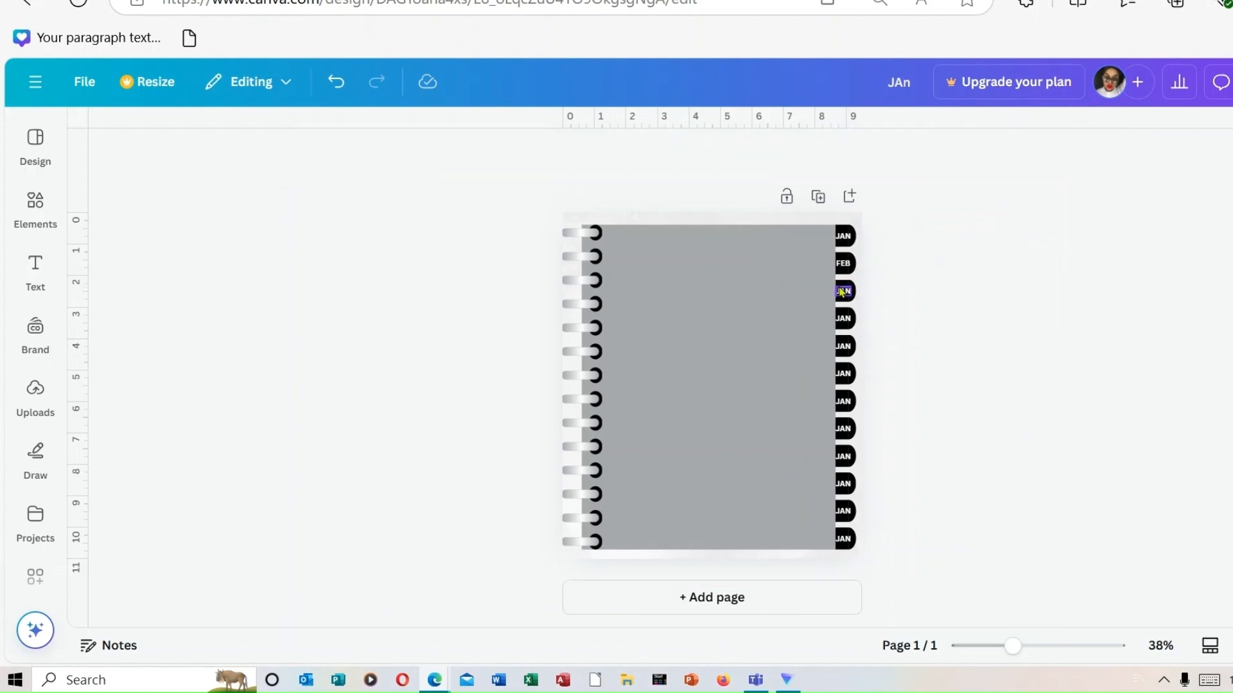
{"action": "double_click", "coordinate": [847, 291]}
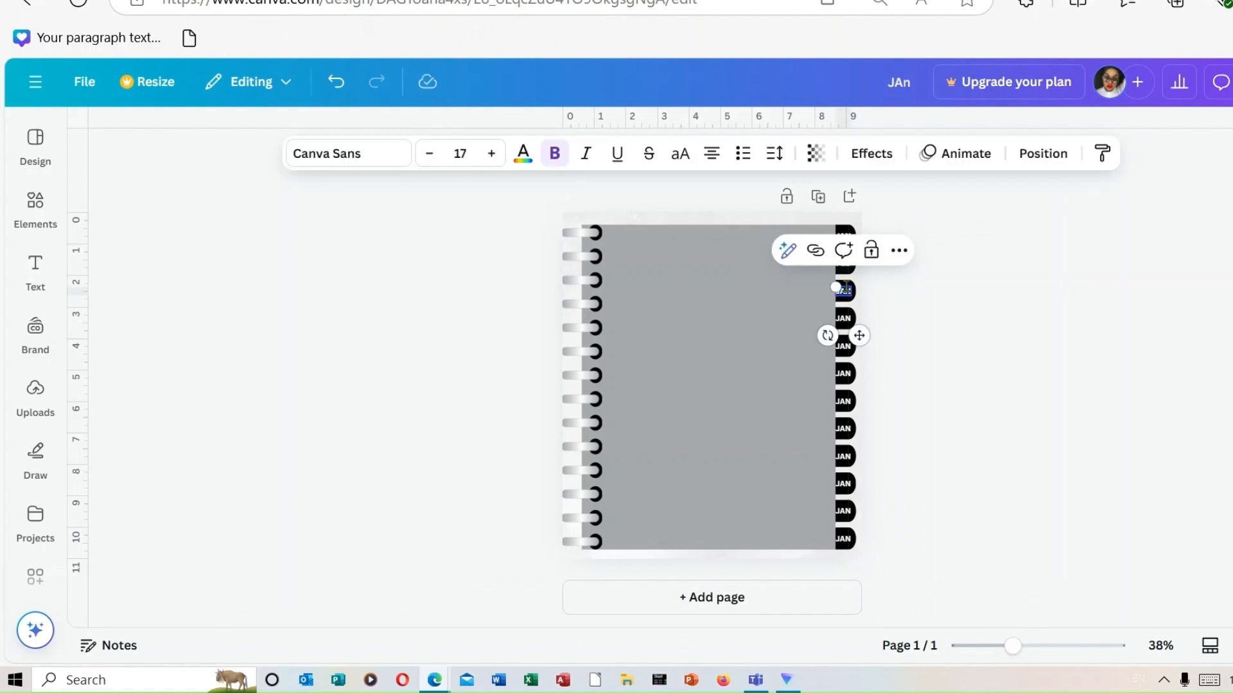
{"action": "key", "text": "BackSpace"}
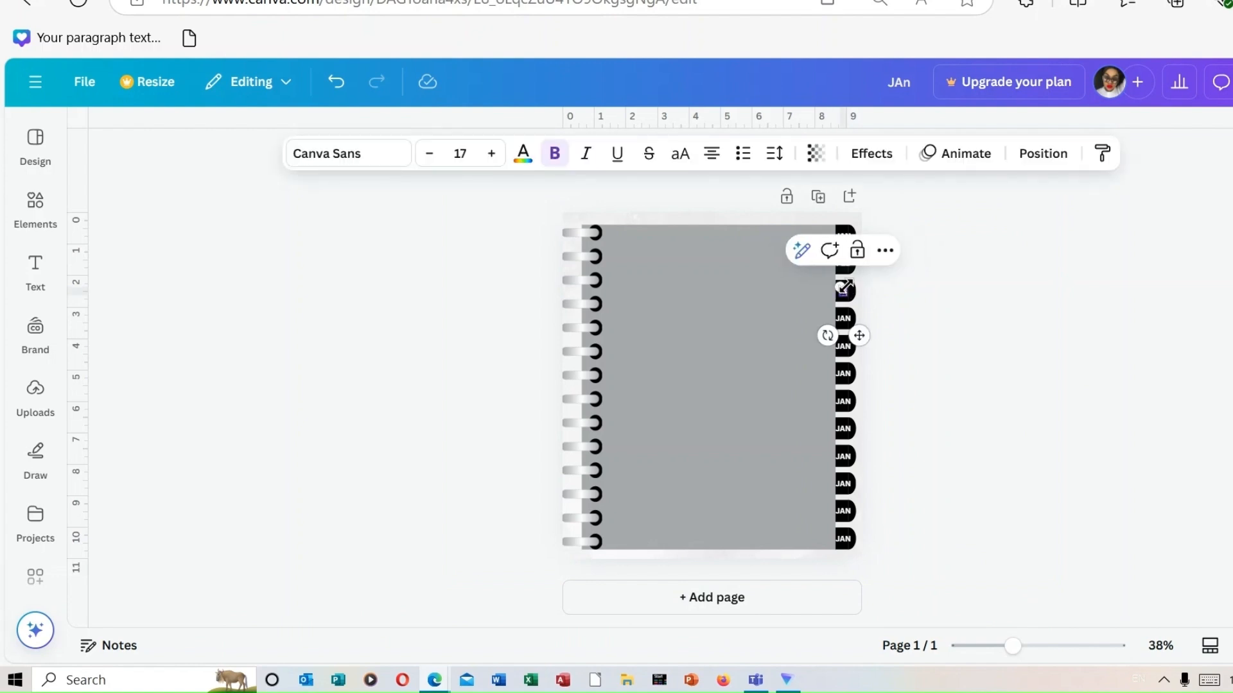
{"action": "type", "text": "MAR"}
{"action": "left_click", "coordinate": [992, 354]}
Replace the JAN text on the fourth black tab with APR
{"action": "double_click", "coordinate": [843, 318]}
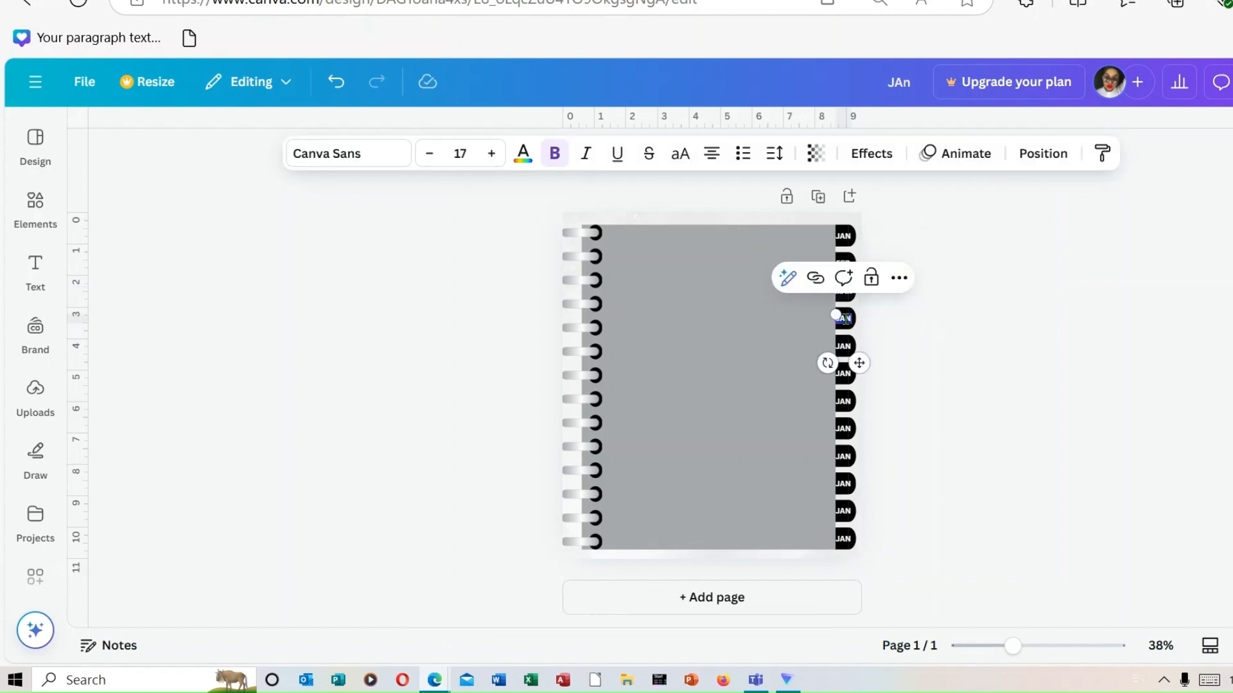
{"action": "type", "text": "APR"}
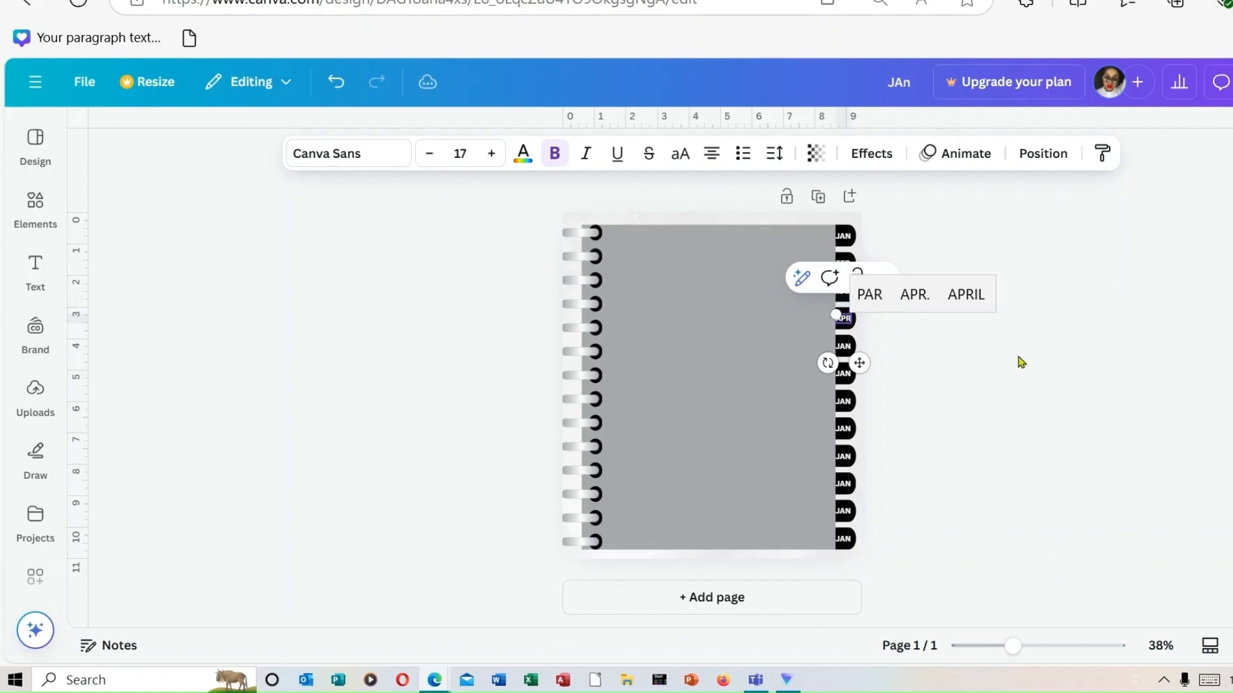
{"action": "left_click", "coordinate": [1018, 358]}
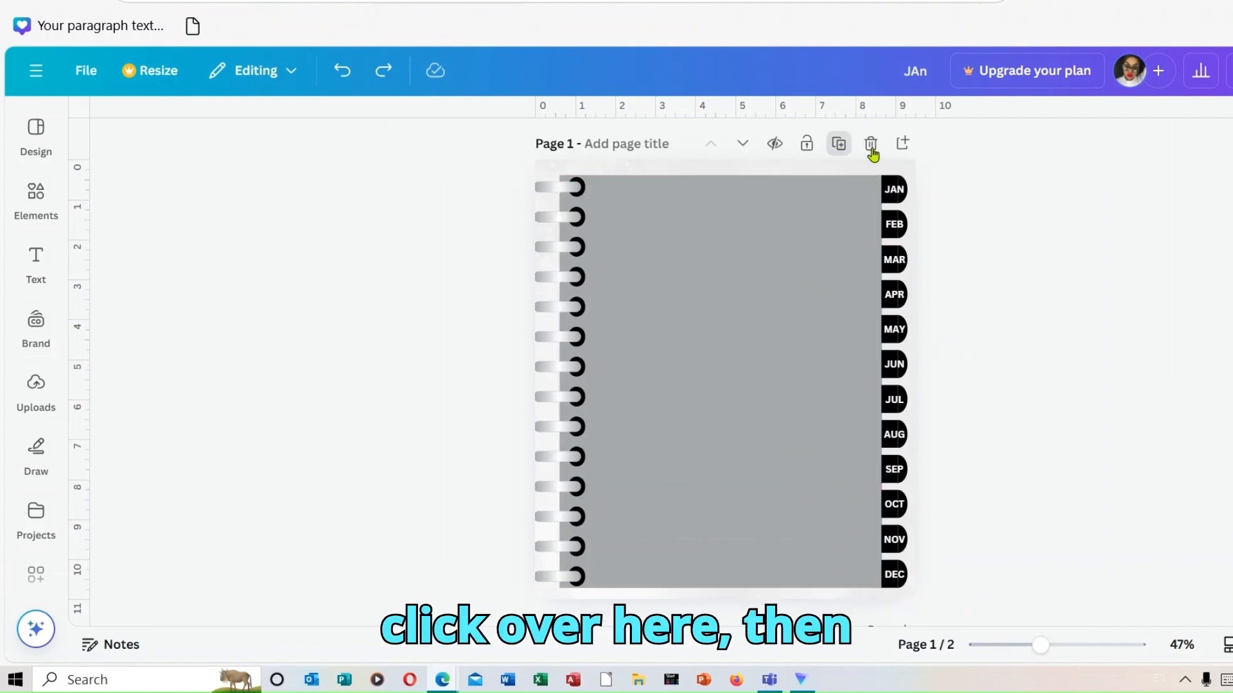
Duplicate the tabbed planner page repeatedly until the design has 13 pages
{"action": "left_click", "coordinate": [841, 145]}
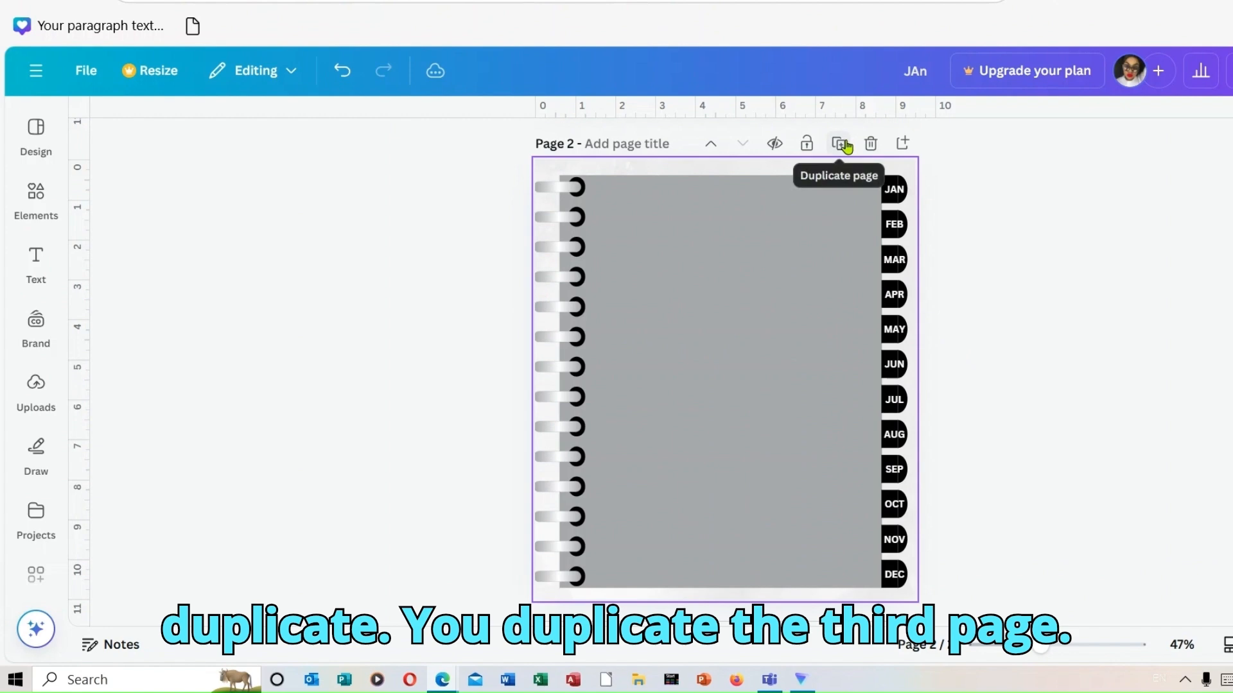
{"action": "left_click", "coordinate": [845, 146]}
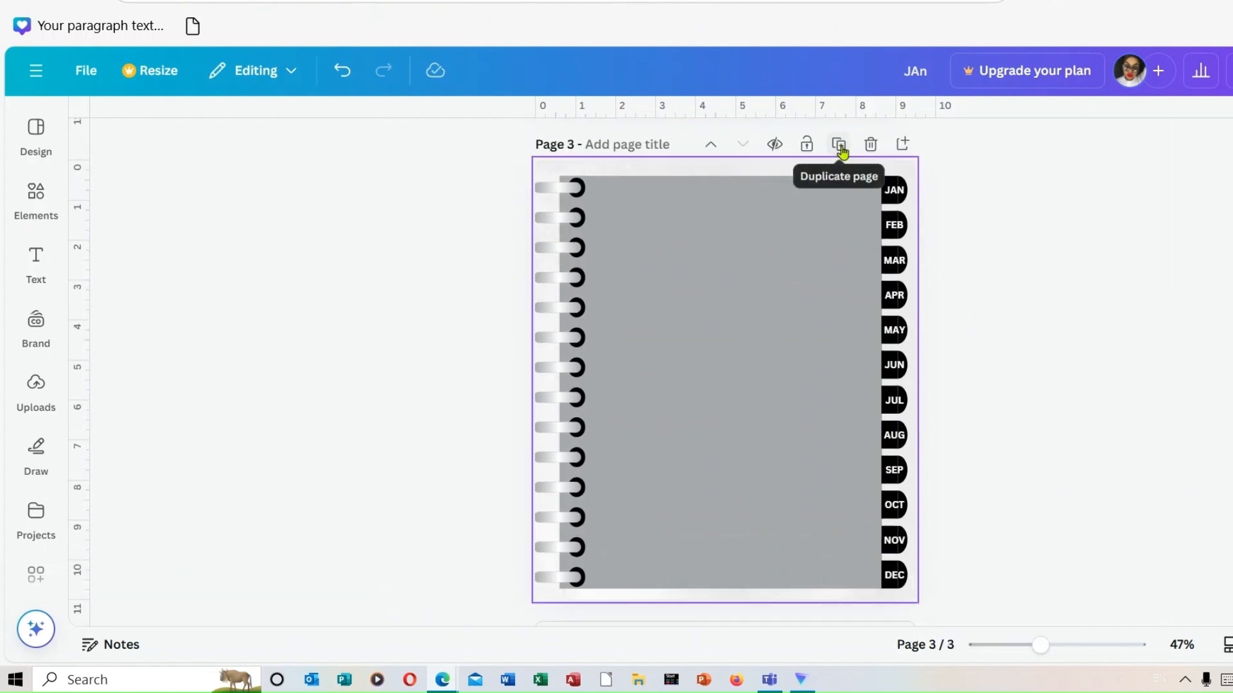
{"action": "left_click", "coordinate": [839, 146]}
{"action": "left_click", "coordinate": [840, 145]}
{"action": "left_click", "coordinate": [841, 154]}
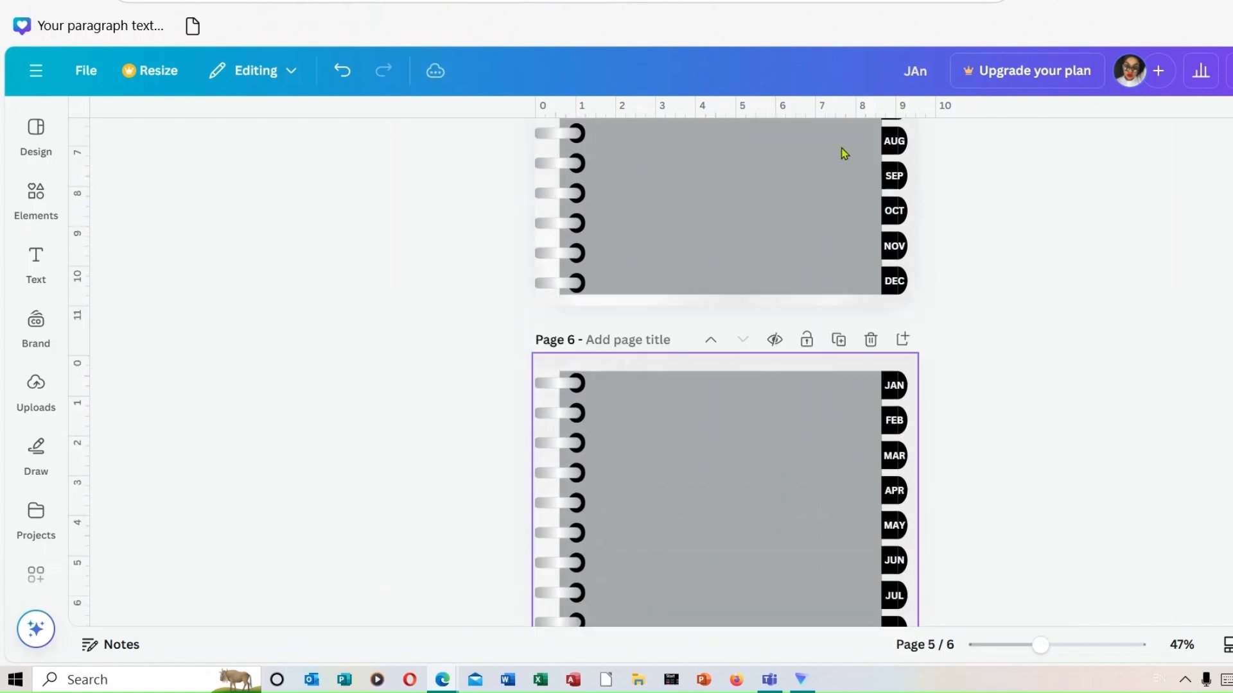
{"action": "left_click", "coordinate": [840, 154]}
{"action": "left_click", "coordinate": [841, 154]}
{"action": "left_click", "coordinate": [841, 154]}
{"action": "left_click", "coordinate": [841, 154]}
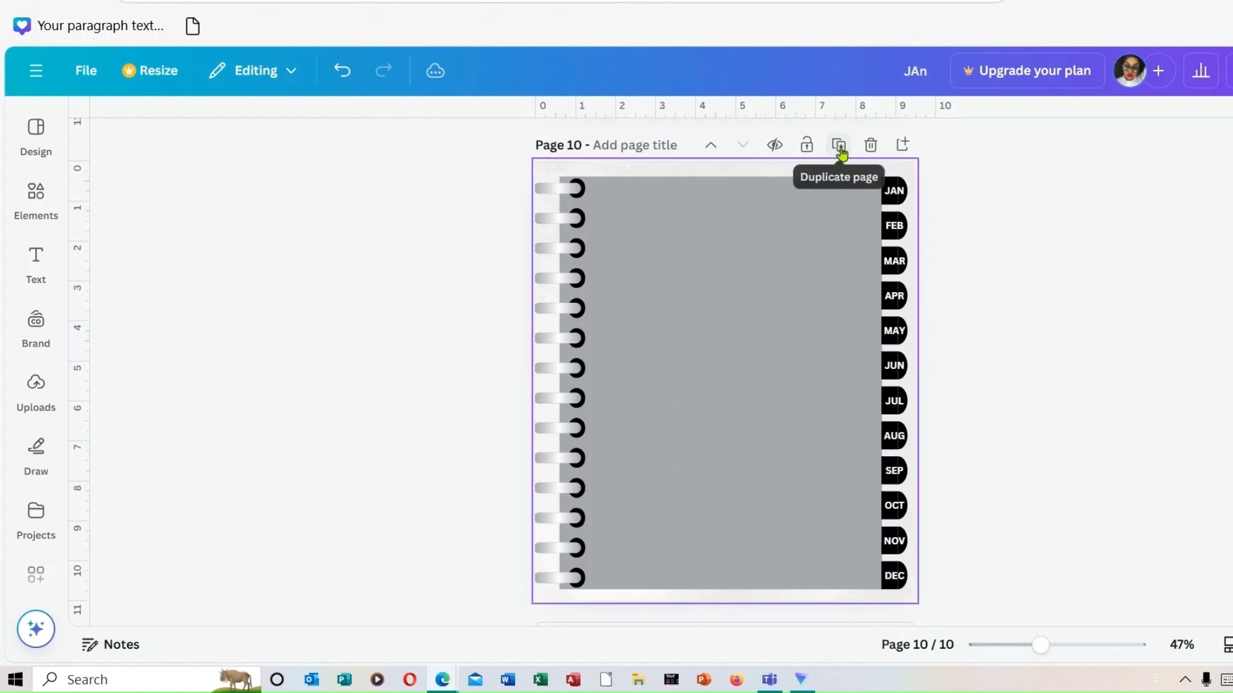
{"action": "left_click", "coordinate": [841, 154]}
{"action": "left_click", "coordinate": [840, 154]}
{"action": "left_click", "coordinate": [840, 154]}
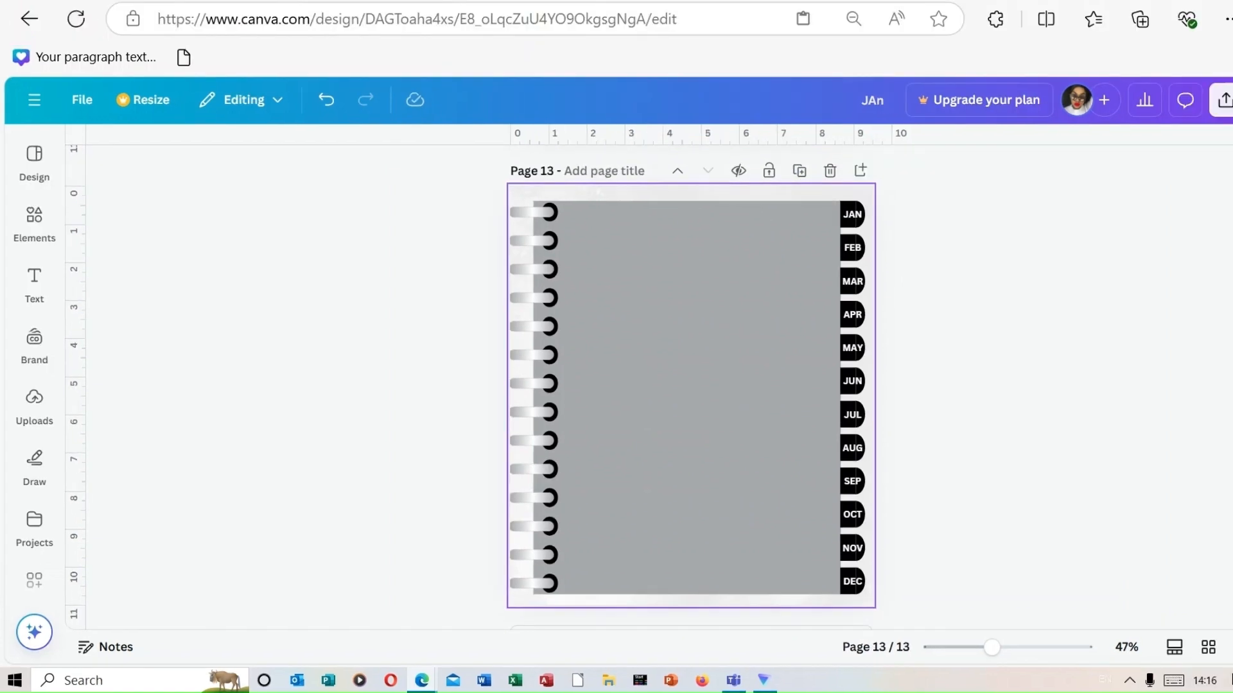
Give page 2 the title JANUARY
{"action": "scroll", "coordinate": [691, 385], "scroll_direction": "up", "scroll_amount": 20}
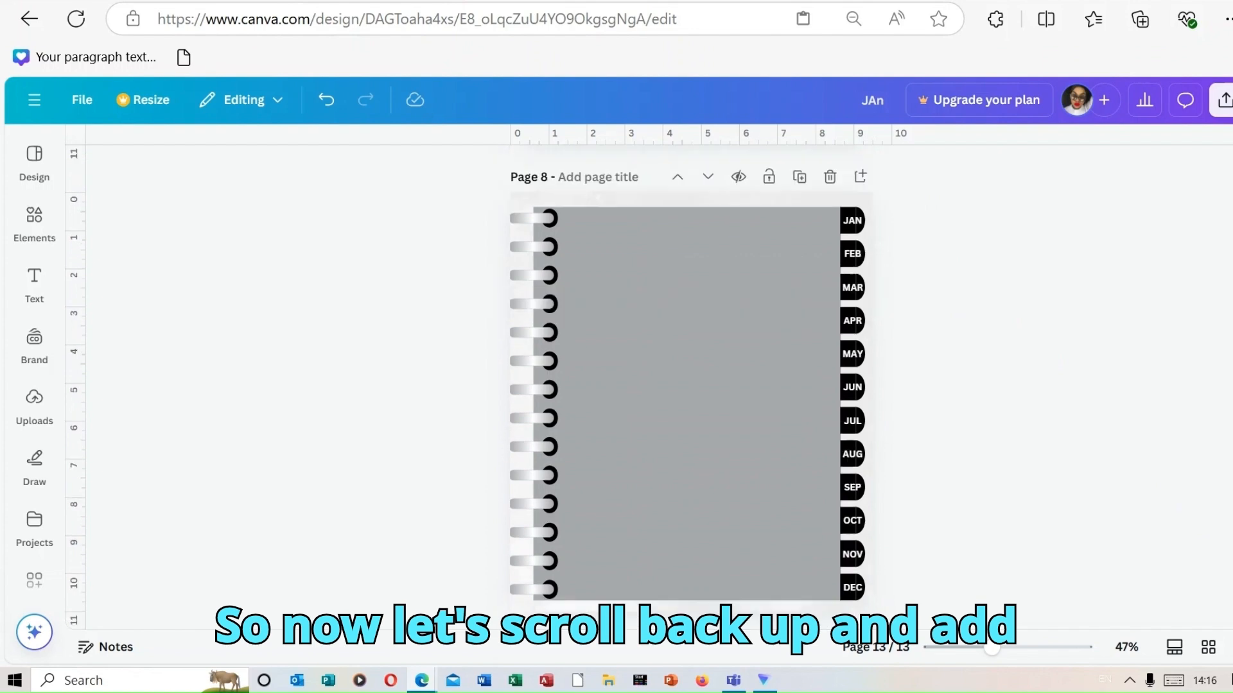
{"action": "scroll", "coordinate": [690, 385], "scroll_direction": "up", "scroll_amount": 20}
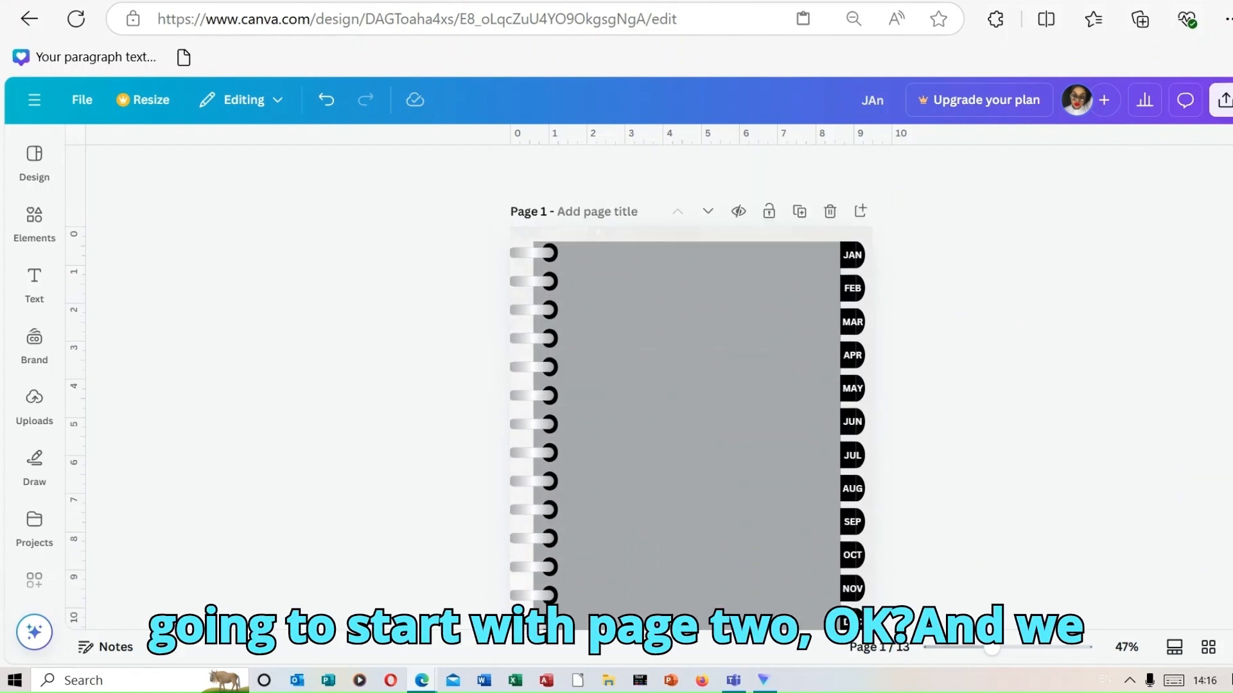
{"action": "scroll", "coordinate": [575, 378], "scroll_direction": "down", "scroll_amount": 5}
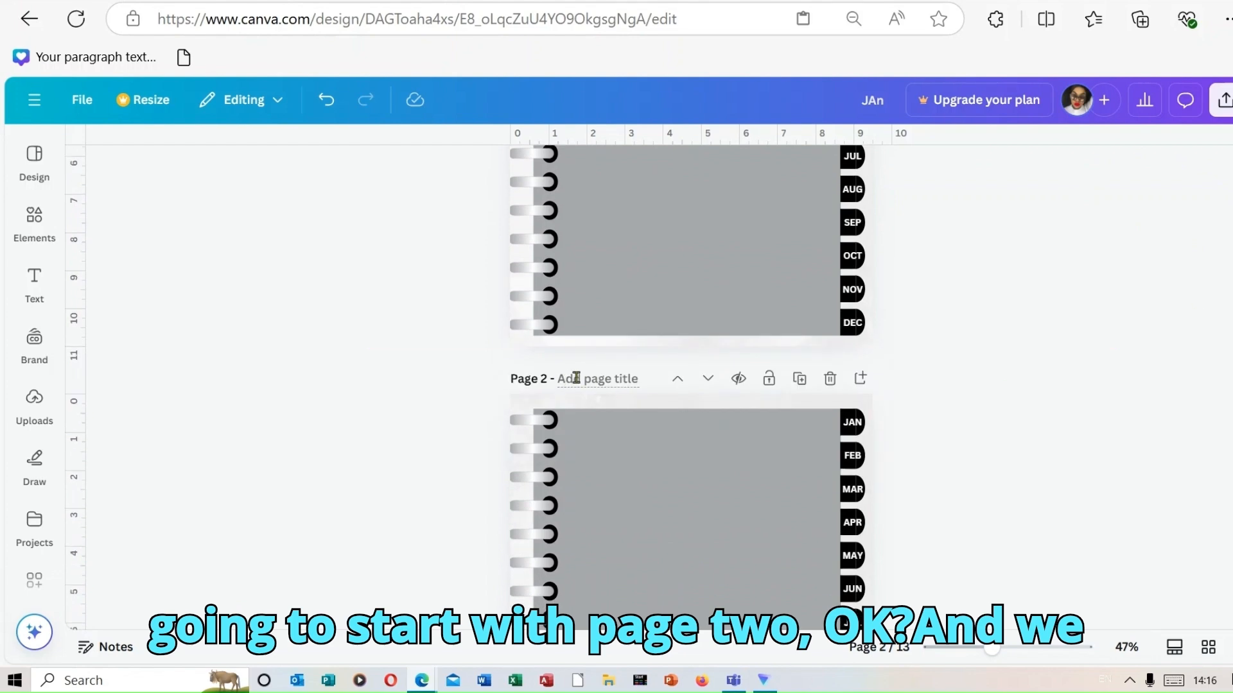
{"action": "left_click", "coordinate": [576, 378]}
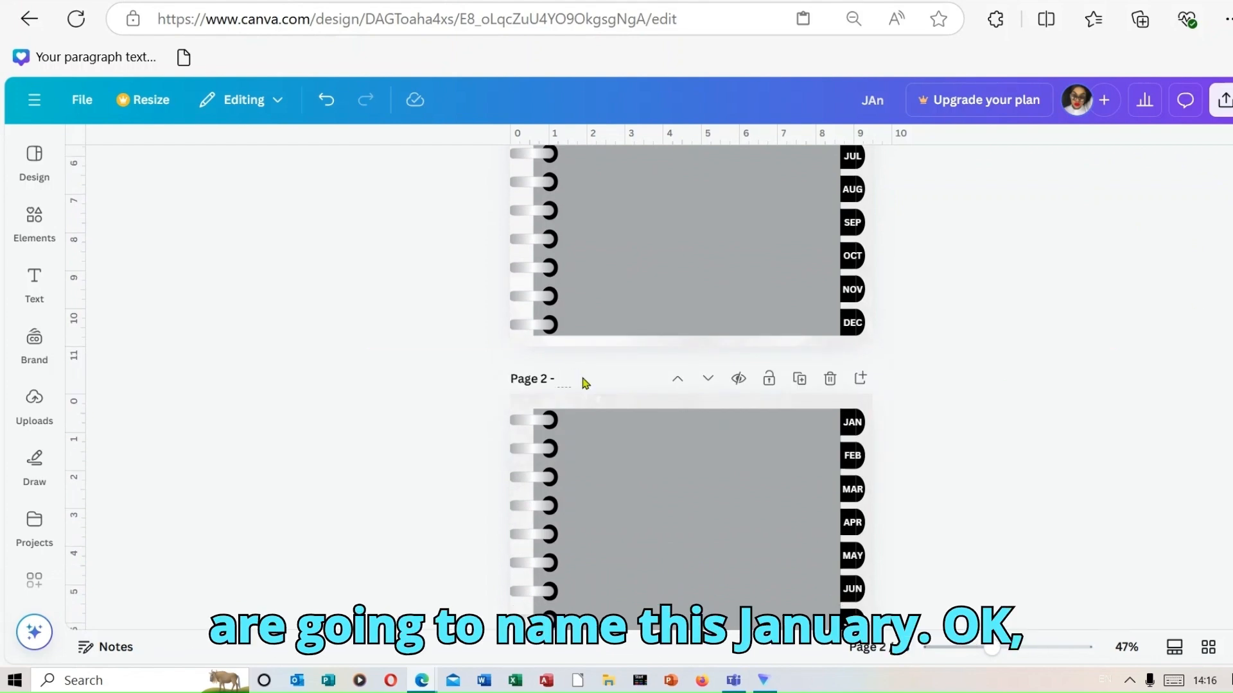
{"action": "type", "text": "JA"}
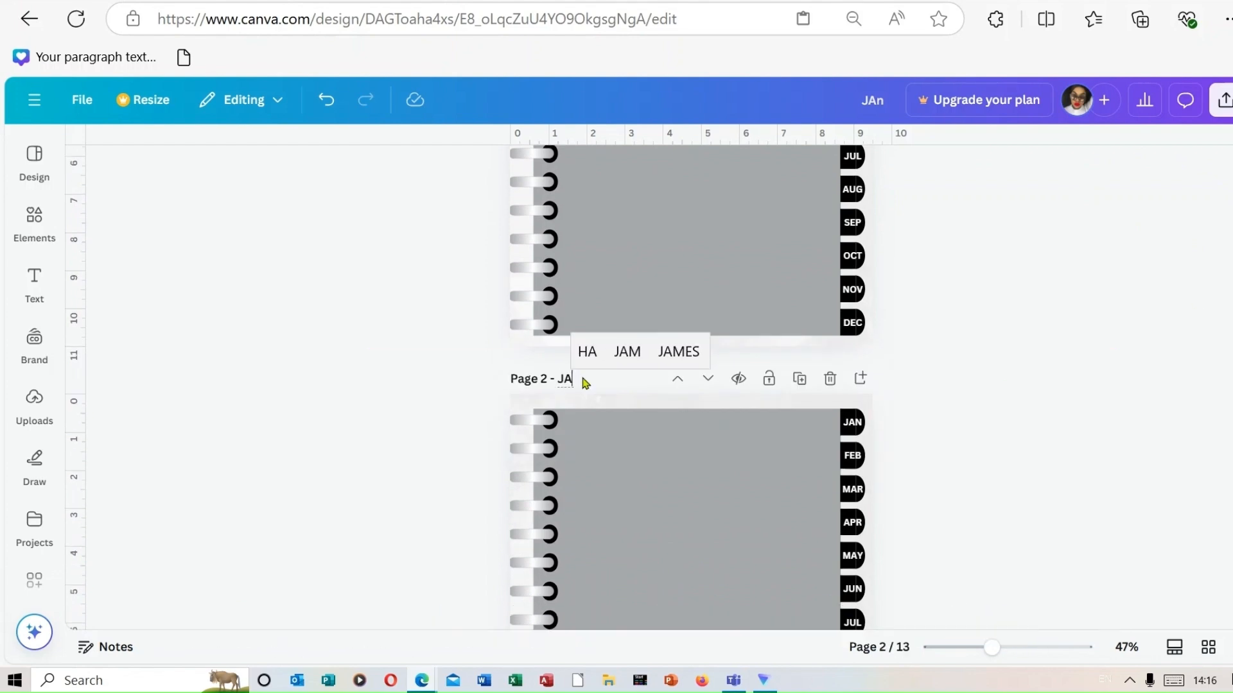
{"action": "left_click", "coordinate": [1174, 681]}
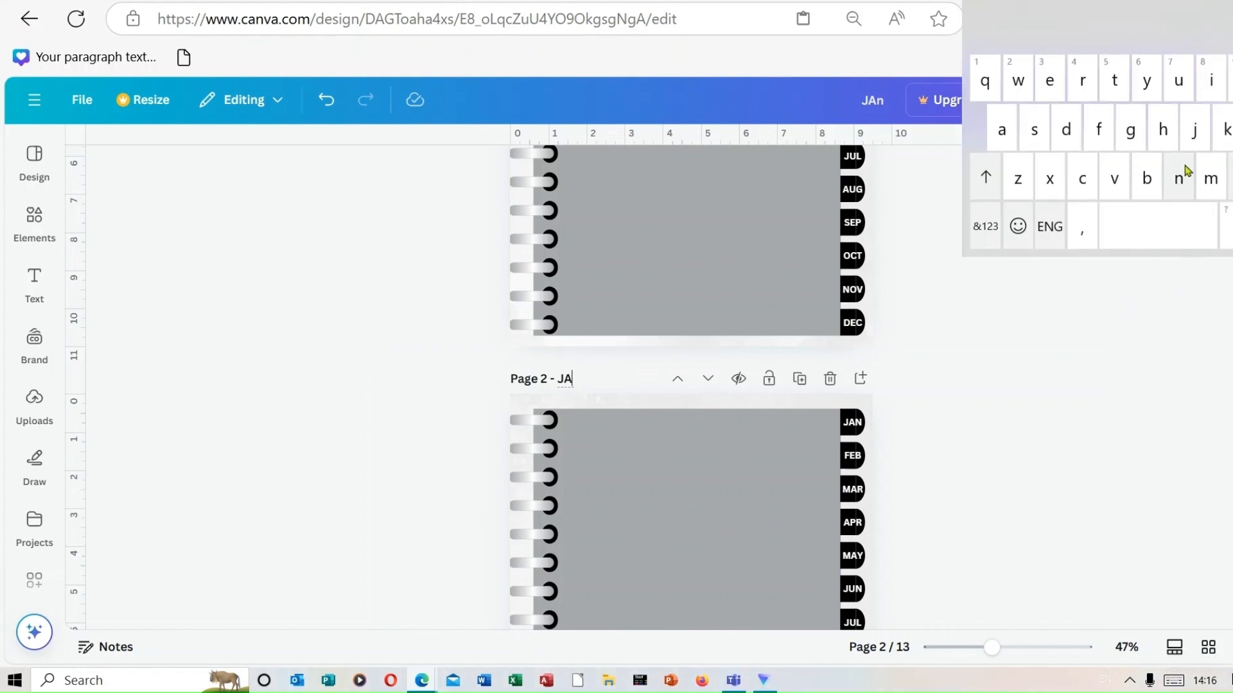
{"action": "left_click", "coordinate": [1178, 183]}
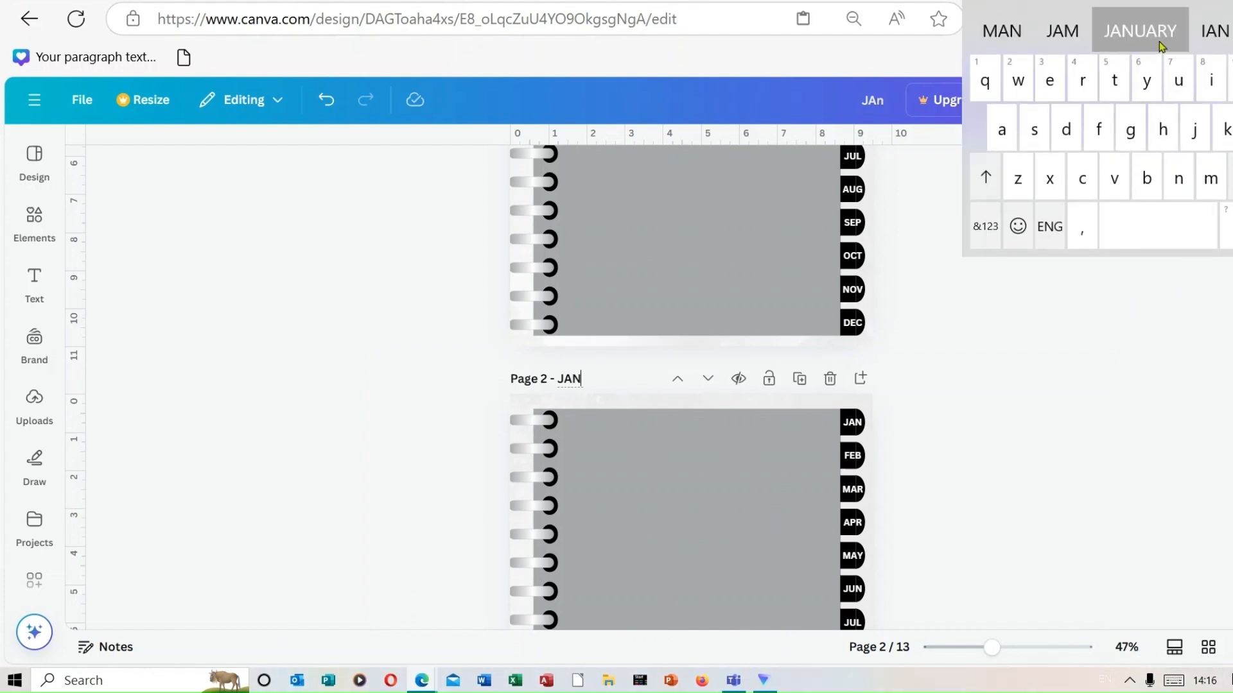
{"action": "left_click", "coordinate": [1139, 31]}
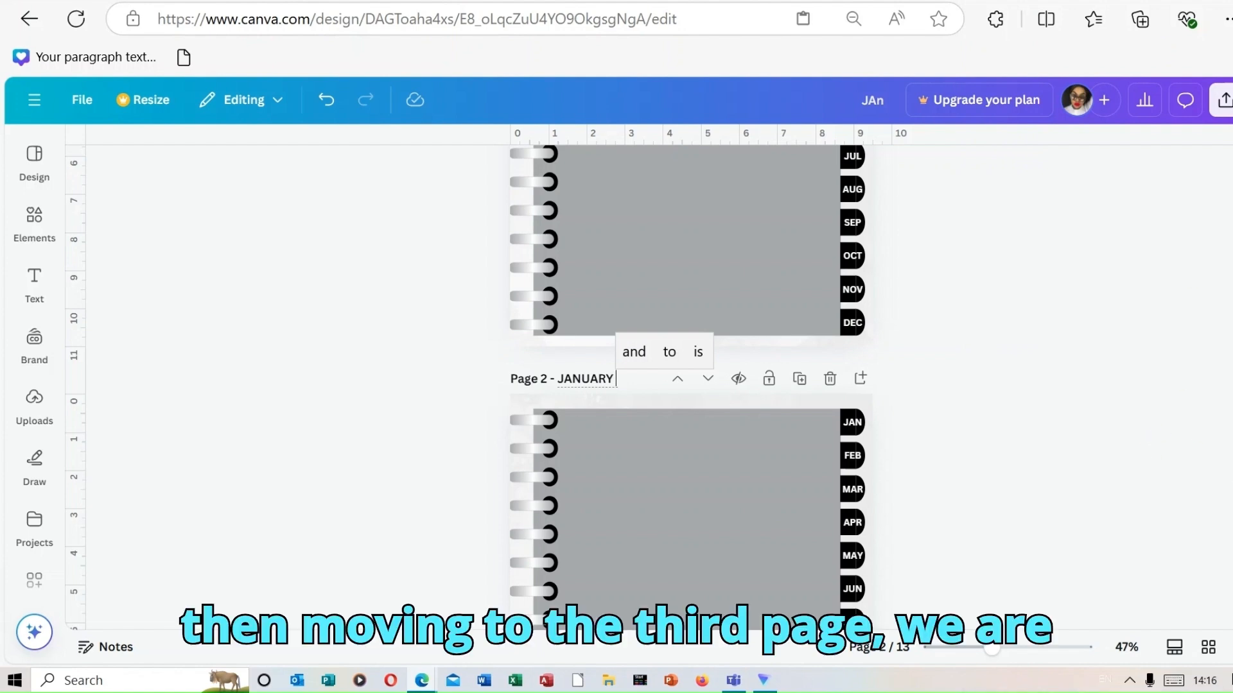
Give page 3 the title FEBRUARY
{"action": "scroll", "coordinate": [690, 385], "scroll_direction": "down", "scroll_amount": 5}
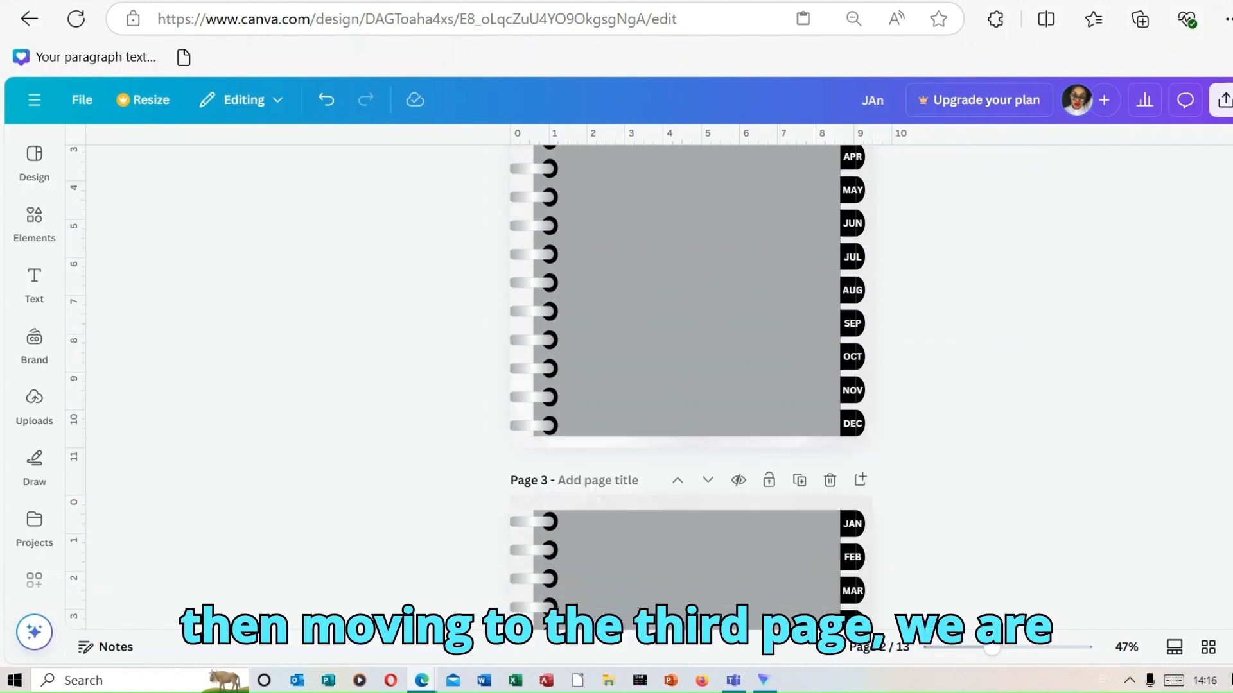
{"action": "left_click", "coordinate": [627, 480]}
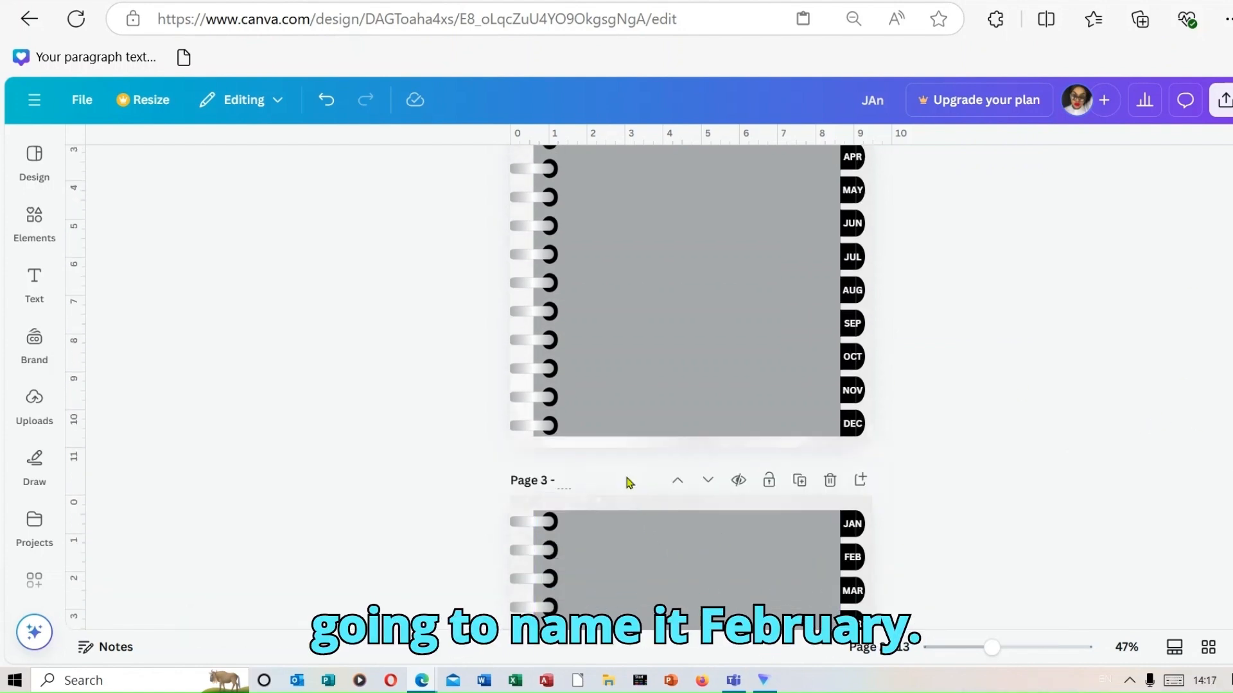
{"action": "type", "text": "FEBRUARY"}
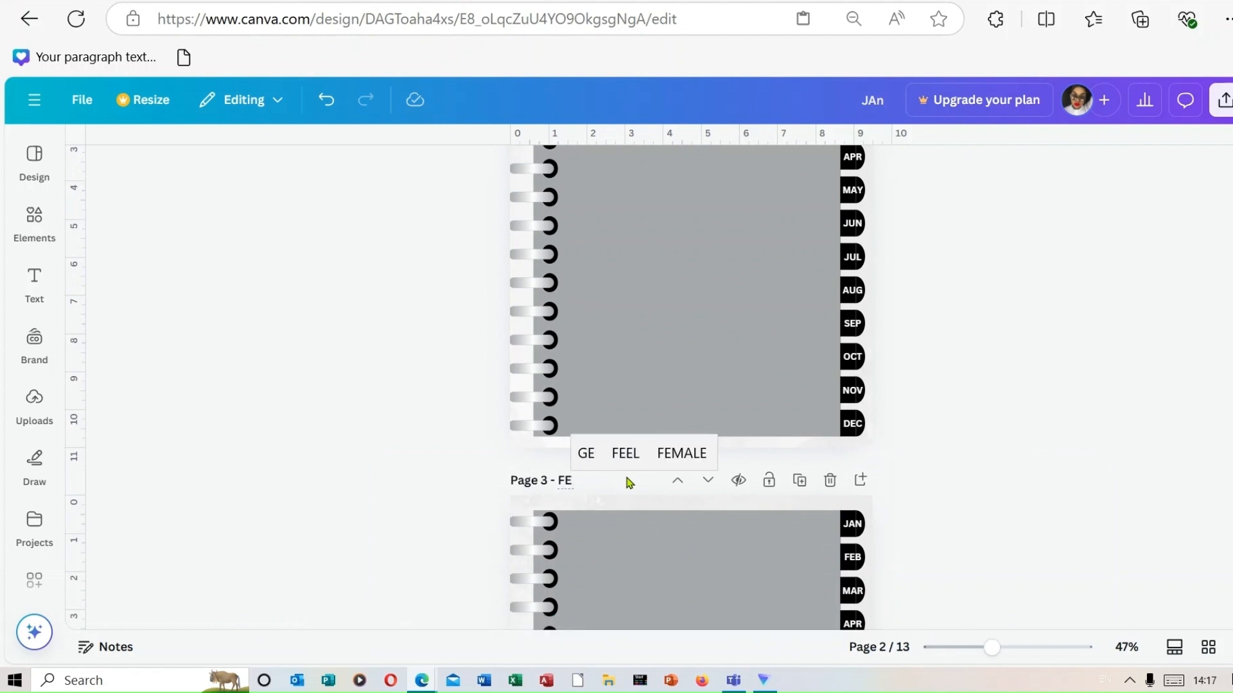
{"action": "left_click", "coordinate": [1173, 680]}
Title pages 4, 5 and 6 MARCH, APRIL and MAY respectively
{"action": "scroll", "coordinate": [616, 385], "scroll_direction": "down", "scroll_amount": 9}
{"action": "left_click", "coordinate": [586, 270]}
{"action": "type", "text": "MARCH"}
{"action": "scroll", "coordinate": [586, 321], "scroll_direction": "down", "scroll_amount": 5}
{"action": "left_click", "coordinate": [585, 385]}
{"action": "type", "text": "APRIL"}
{"action": "scroll", "coordinate": [586, 385], "scroll_direction": "down", "scroll_amount": 7}
{"action": "left_click", "coordinate": [608, 253]}
{"action": "type", "text": "MAY"}
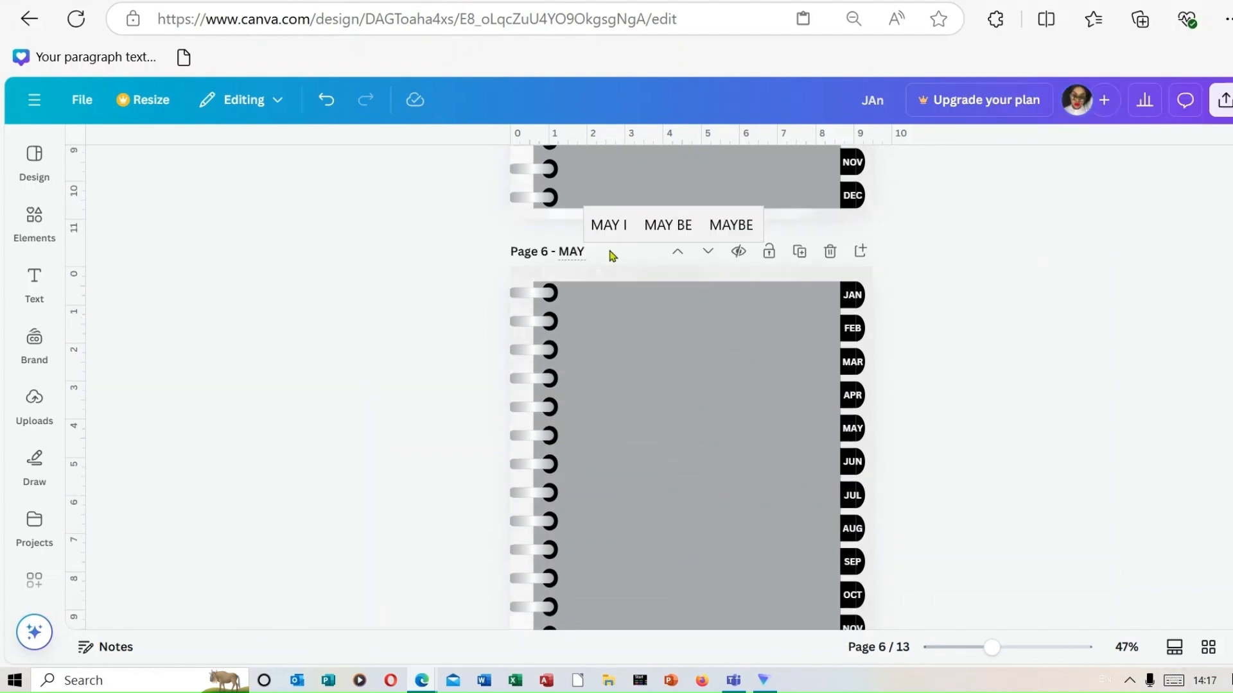
Title pages 7 to 10 JUNE, JULY, AUGUST and SEPTEMBER, in that order
{"action": "left_click", "coordinate": [587, 309]}
{"action": "type", "text": "JUNEJULYAUGUST"}
{"action": "scroll", "coordinate": [690, 385], "scroll_direction": "down", "scroll_amount": 6}
{"action": "left_click", "coordinate": [586, 424]}
{"action": "type", "text": "SEPTEMBER"}
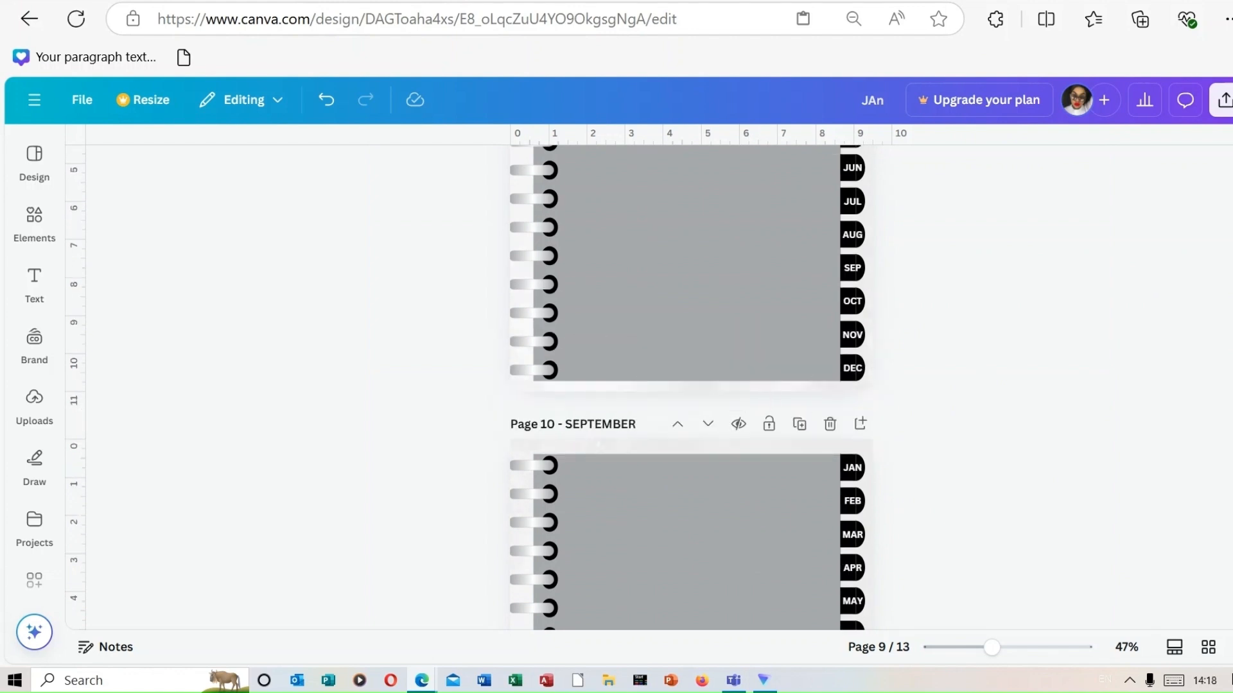
Set the title of page 11, the one after the September page, to OCTOBER
{"action": "scroll", "coordinate": [691, 385], "scroll_direction": "down", "scroll_amount": 6}
{"action": "left_click", "coordinate": [586, 471]}
{"action": "type", "text": "OCTOBER"}
{"action": "left_click", "coordinate": [586, 271]}
{"action": "left_click", "coordinate": [621, 163]}
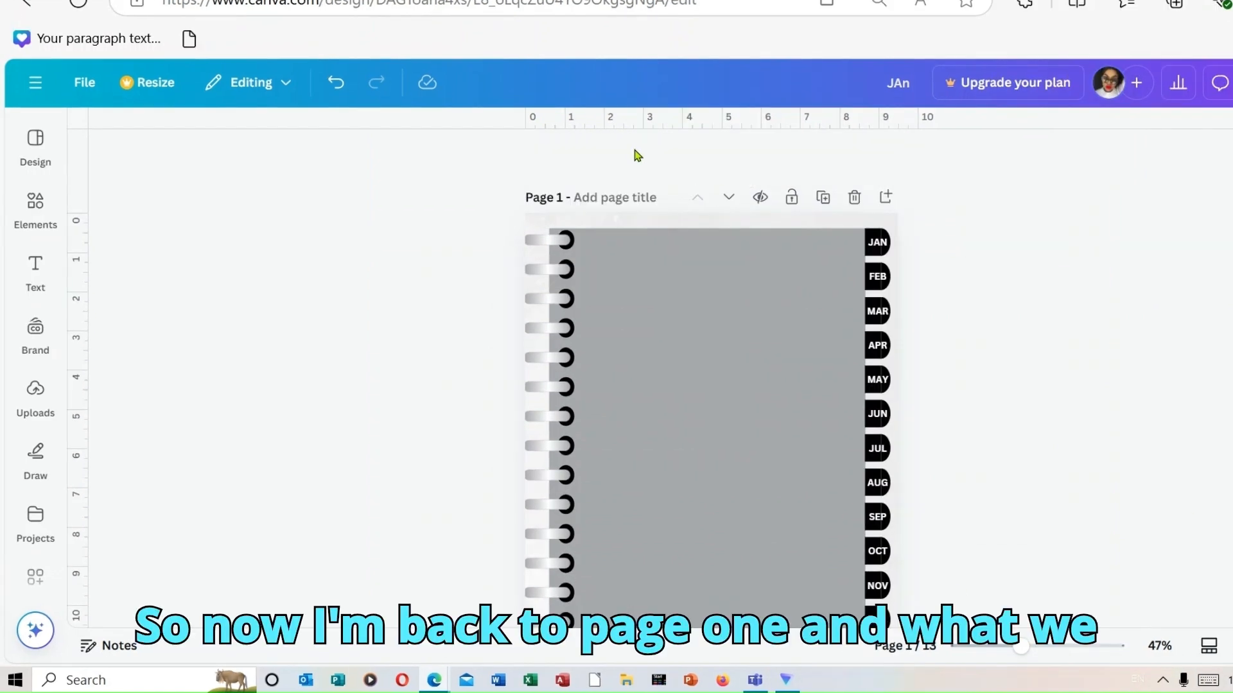
Group the JAN tab shape with its label on page 1, and do the same for the FEB tab
{"action": "left_click", "coordinate": [880, 225]}
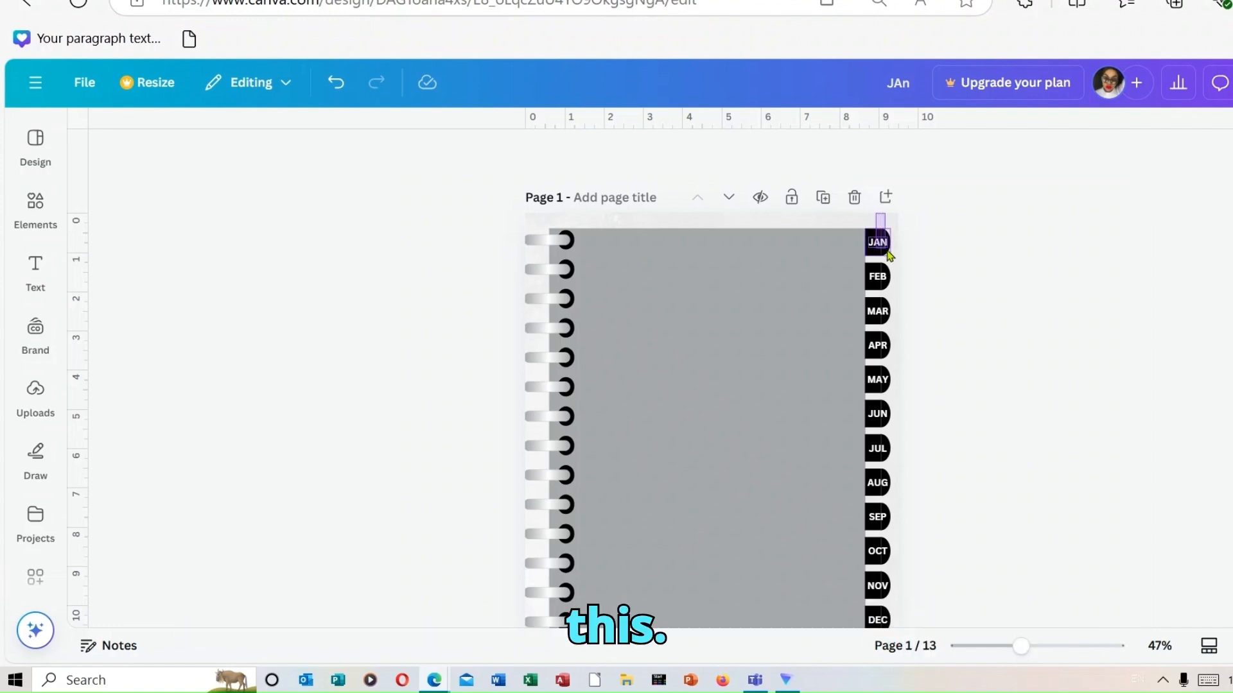
{"action": "left_click", "coordinate": [838, 192]}
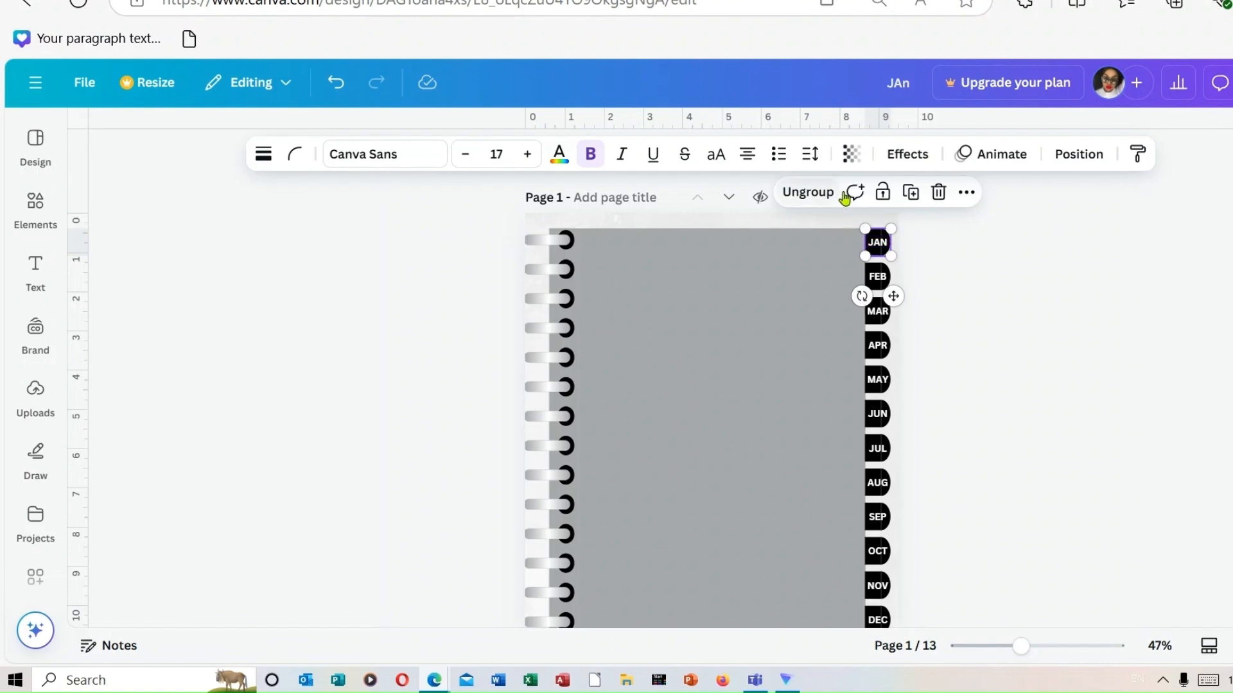
{"action": "left_click", "coordinate": [892, 264]}
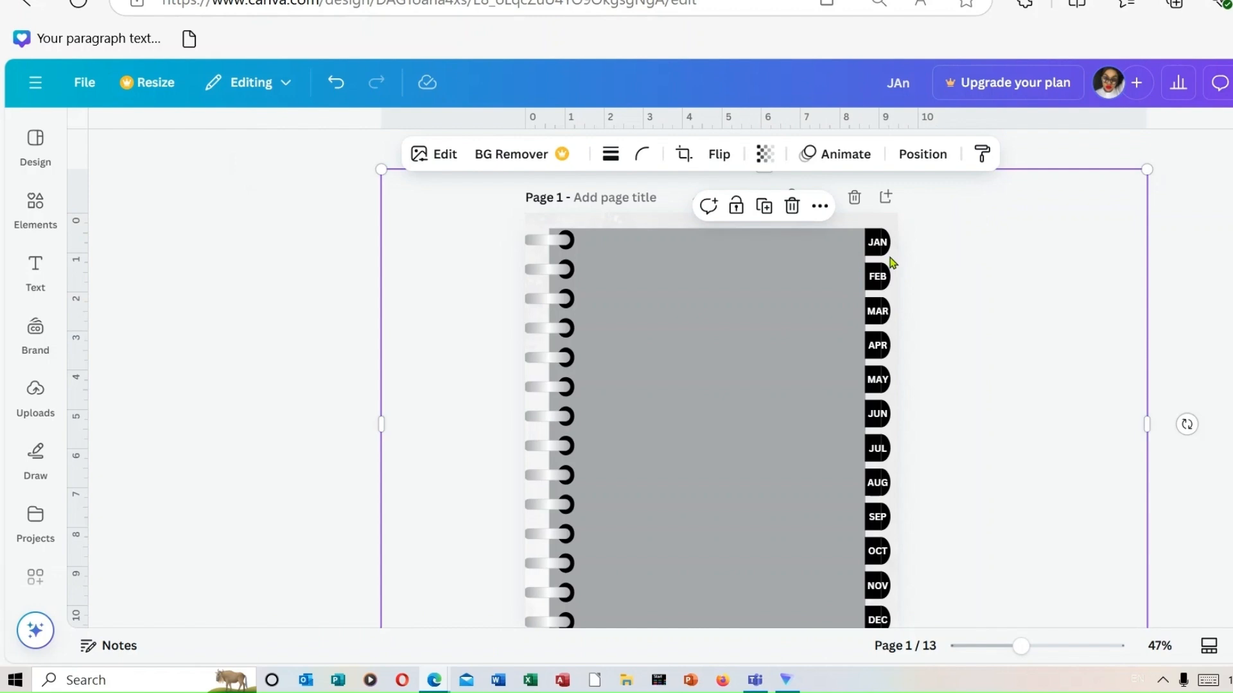
{"action": "left_click", "coordinate": [889, 267]}
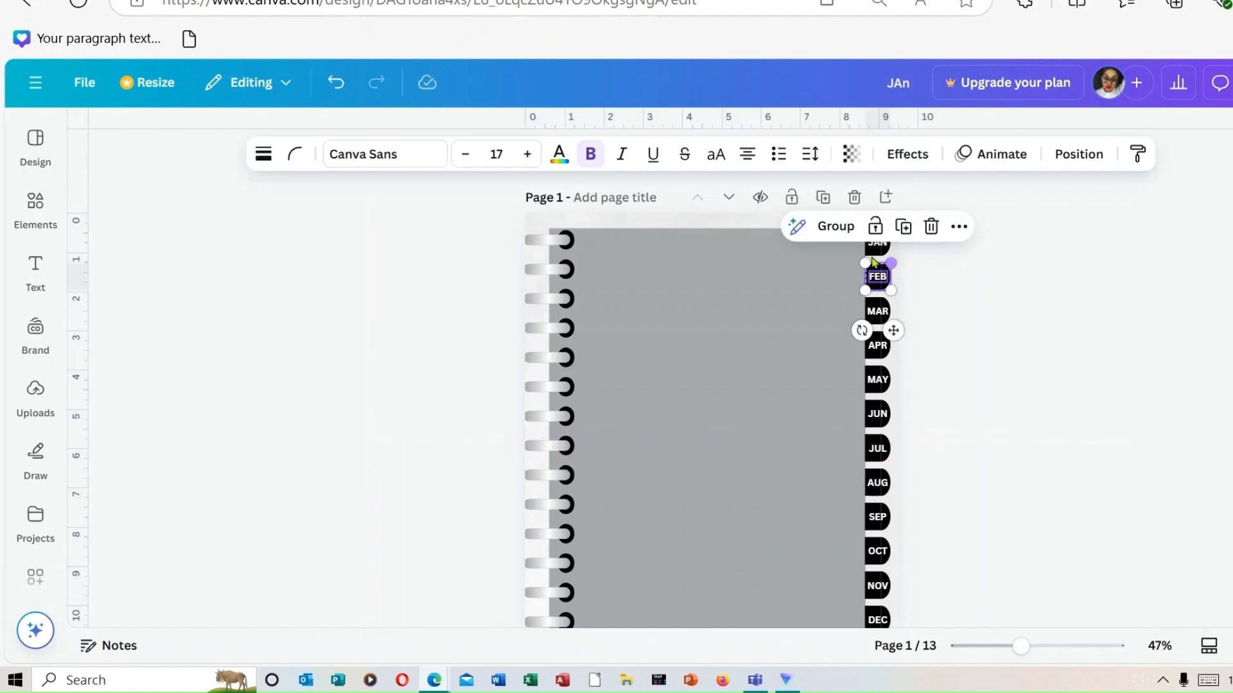
{"action": "left_click", "coordinate": [835, 226]}
Group each remaining tab shape on page 1, MAR through DEC, with its own month label
{"action": "left_click_drag", "start_coordinate": [897, 294], "coordinate": [860, 624]}
{"action": "left_click", "coordinate": [677, 192]}
{"action": "left_click", "coordinate": [666, 189]}
{"action": "left_click", "coordinate": [671, 193]}
{"action": "left_click", "coordinate": [663, 191]}
{"action": "left_click", "coordinate": [668, 193]}
{"action": "left_click", "coordinate": [673, 194]}
{"action": "left_click", "coordinate": [661, 195]}
{"action": "left_click", "coordinate": [682, 196]}
{"action": "left_click", "coordinate": [672, 194]}
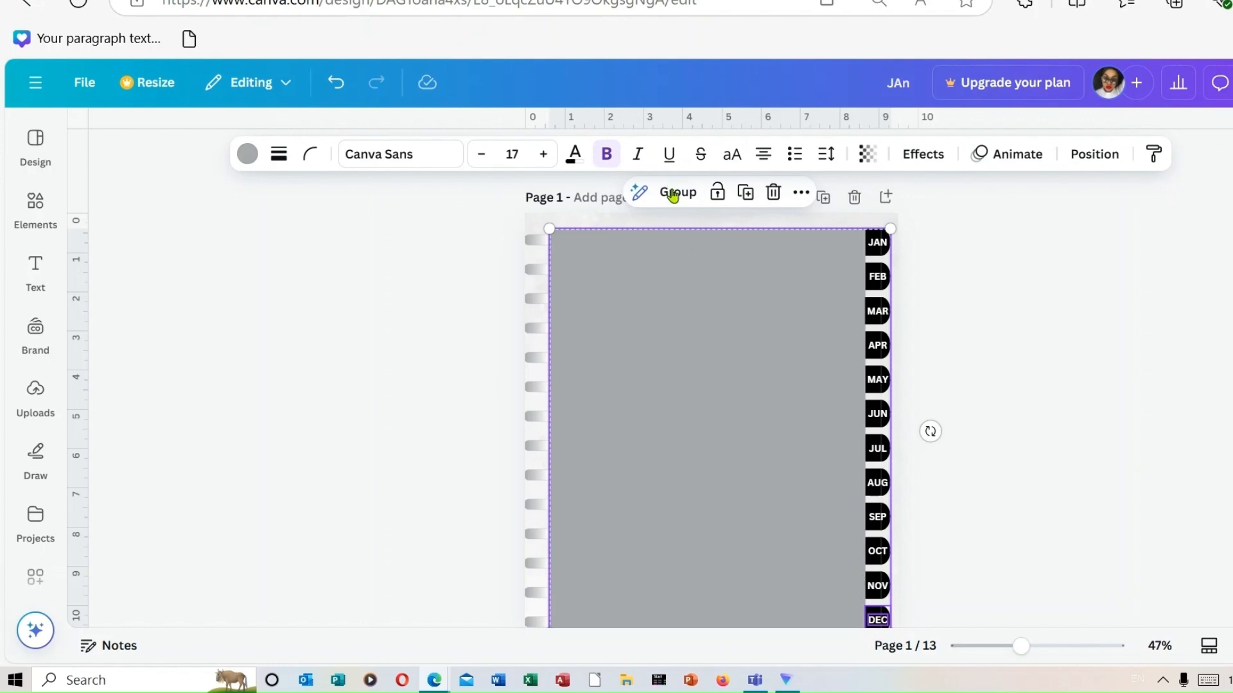
{"action": "left_click", "coordinate": [673, 196]}
{"action": "left_click", "coordinate": [937, 244]}
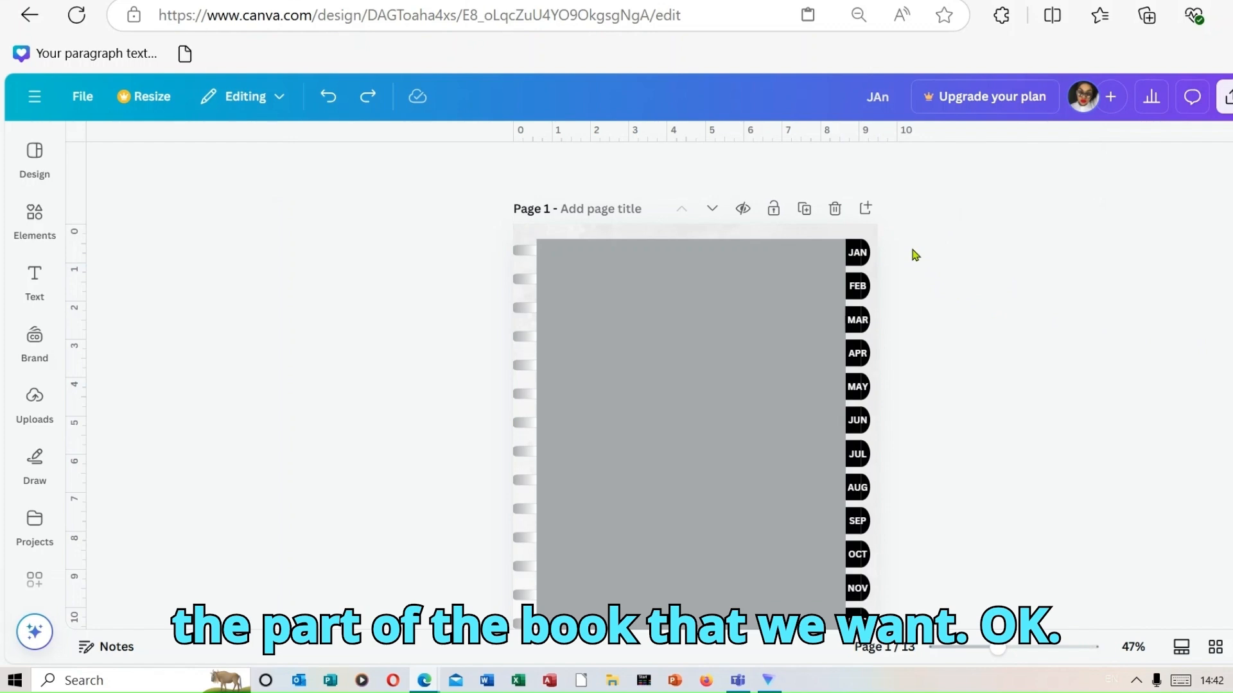
Link the JAN tab on page 1 to the document page "2 - JANUARY"
{"action": "right_click", "coordinate": [861, 258]}
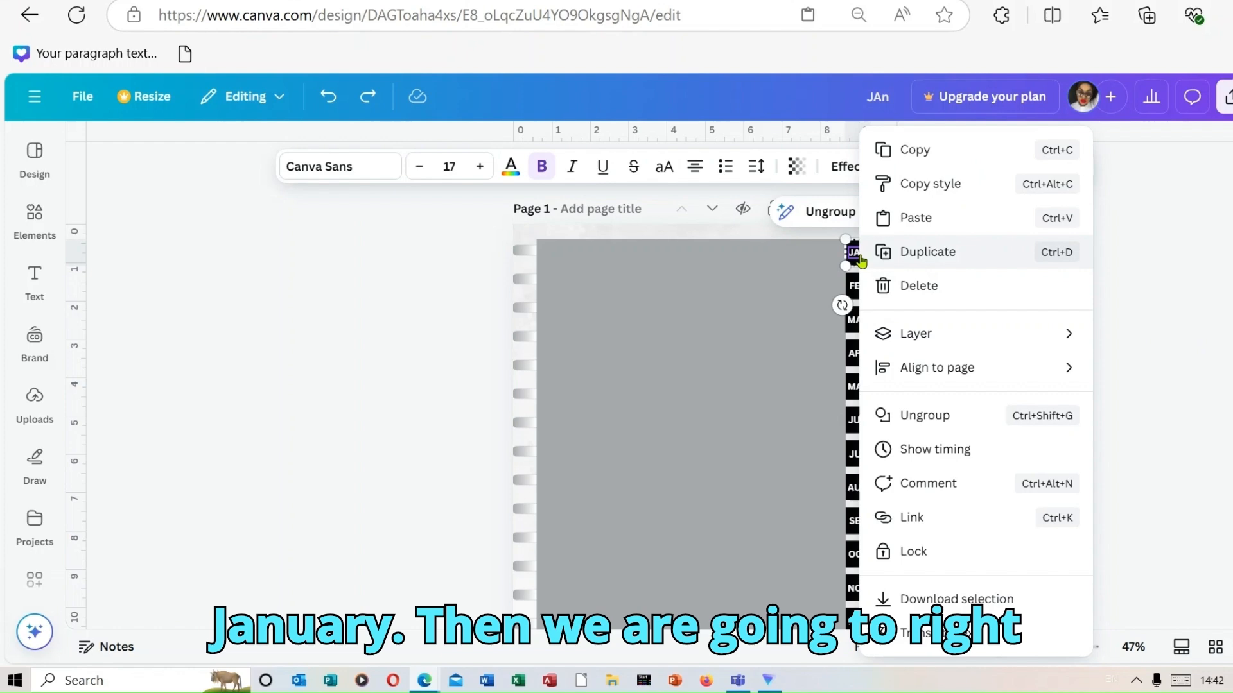
{"action": "left_click", "coordinate": [913, 519]}
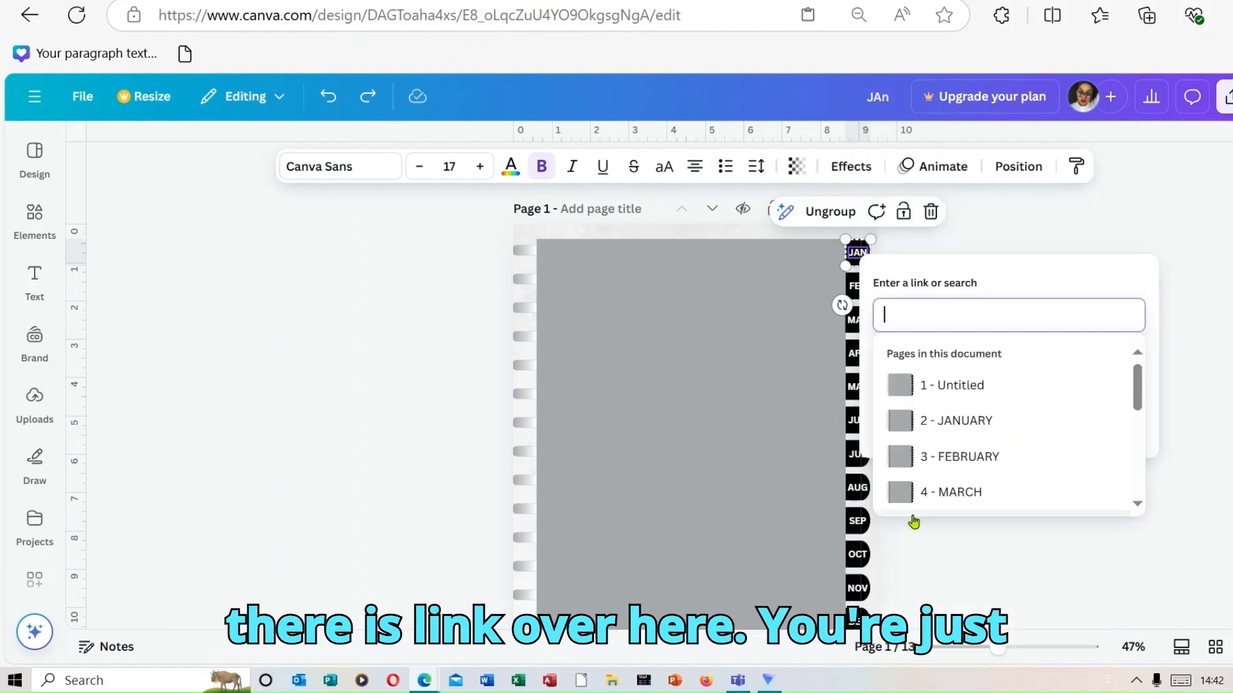
{"action": "left_click", "coordinate": [947, 436]}
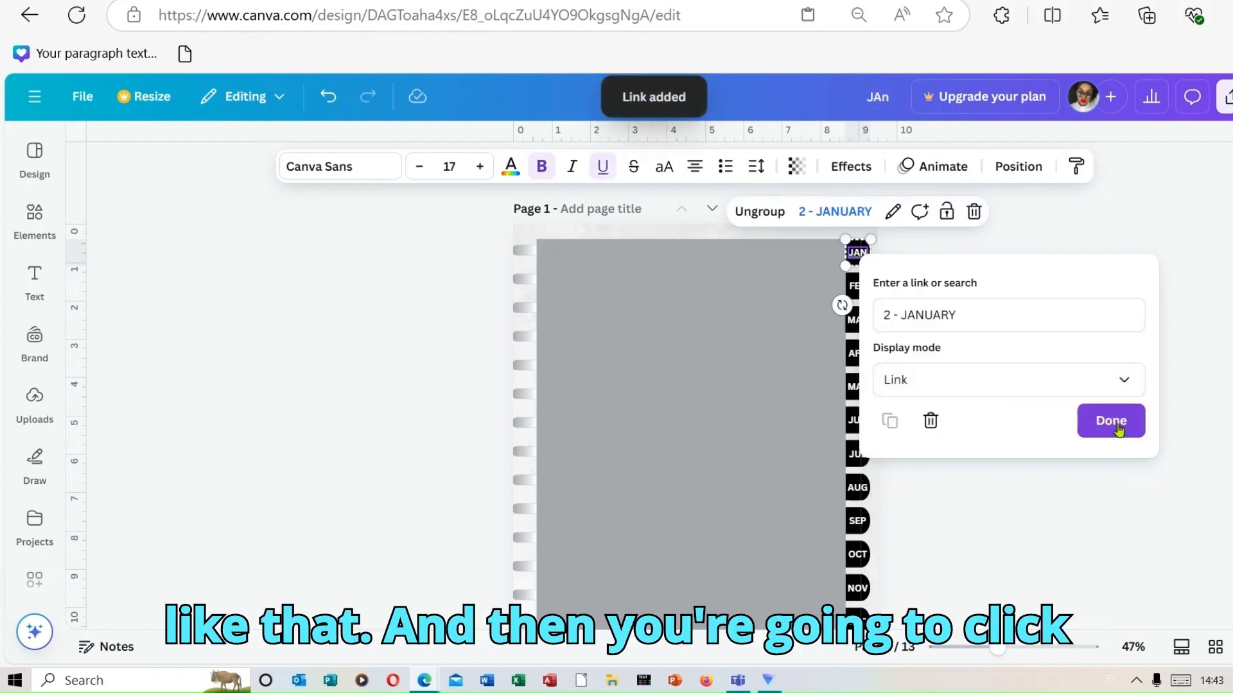
{"action": "left_click", "coordinate": [1118, 429]}
{"action": "left_click", "coordinate": [1017, 311]}
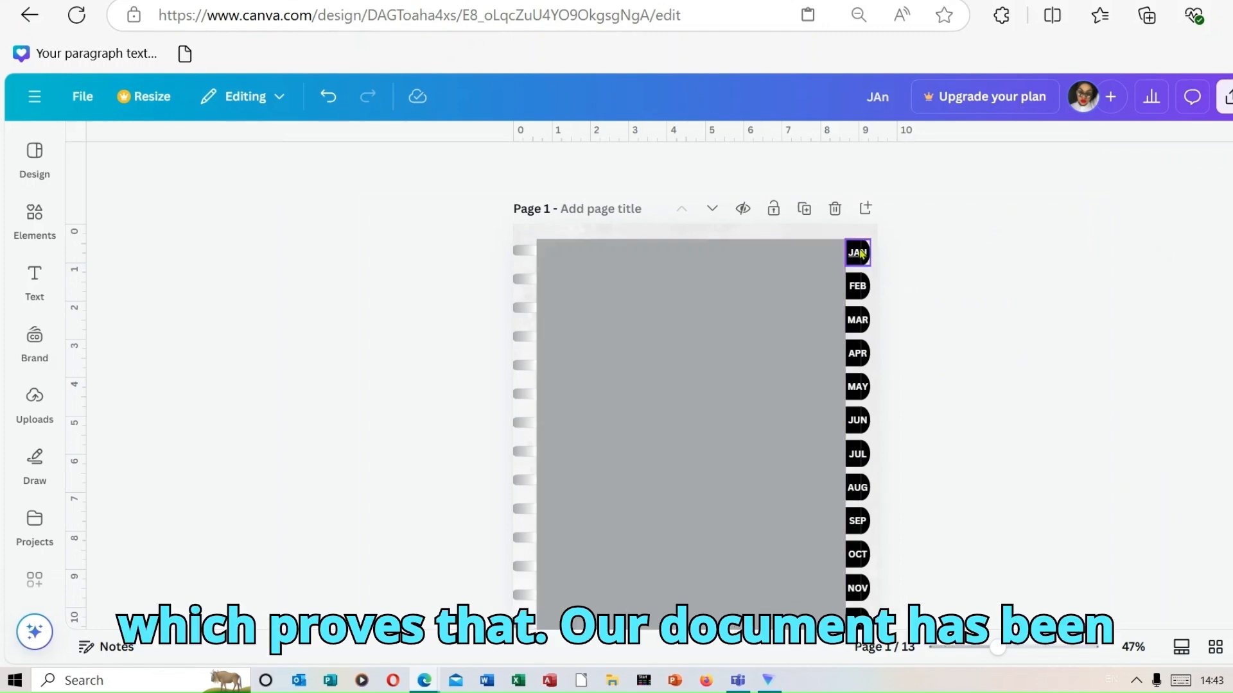
Link the FEB tab on page 1 to the document page "3 - FEBRUARY"
{"action": "left_click", "coordinate": [859, 289]}
{"action": "right_click", "coordinate": [854, 292]}
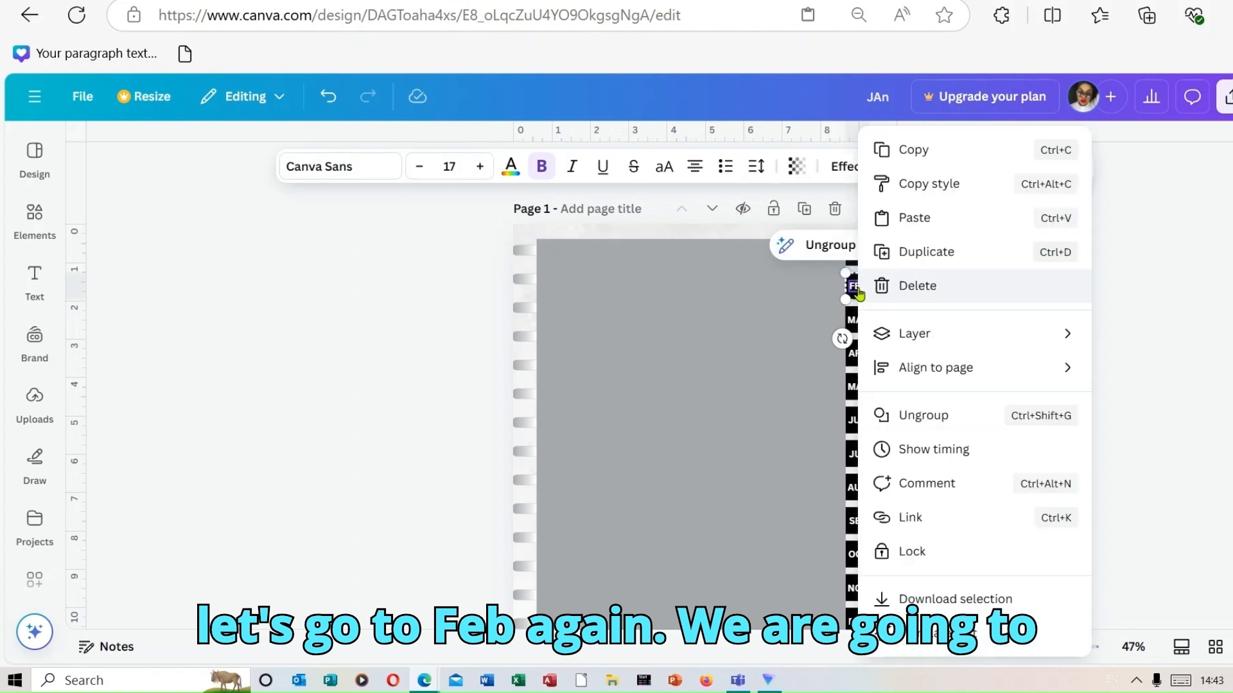
{"action": "left_click", "coordinate": [927, 516]}
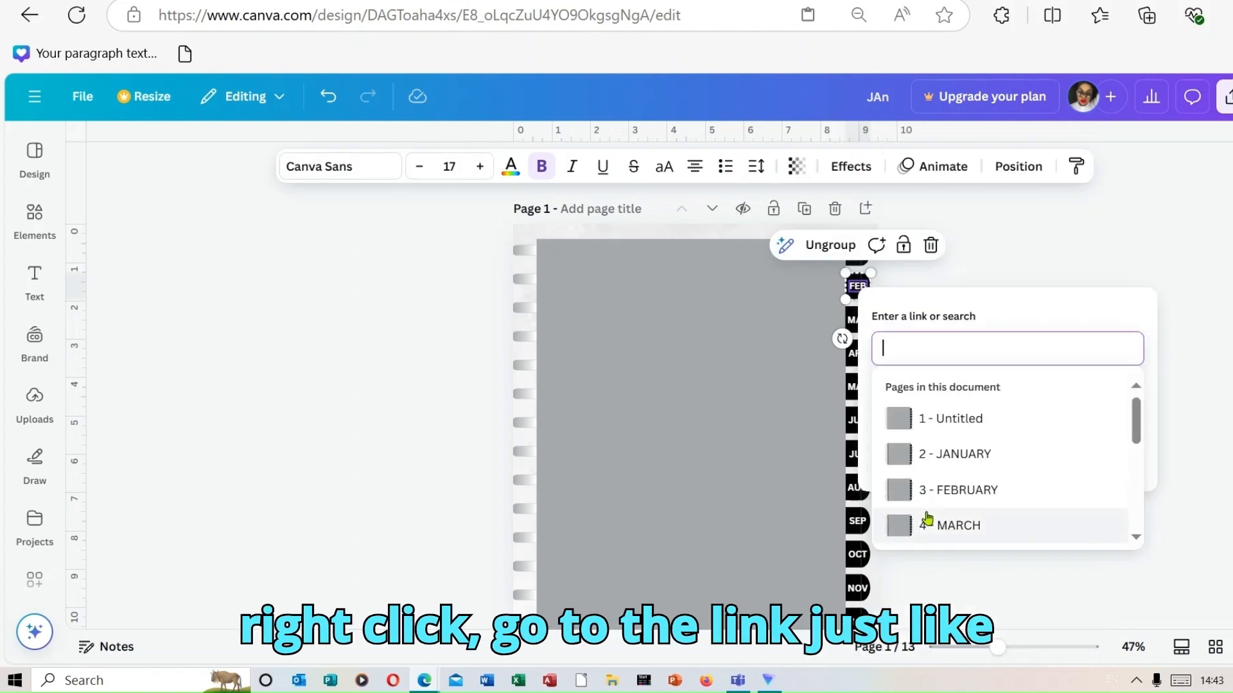
{"action": "left_click", "coordinate": [986, 490]}
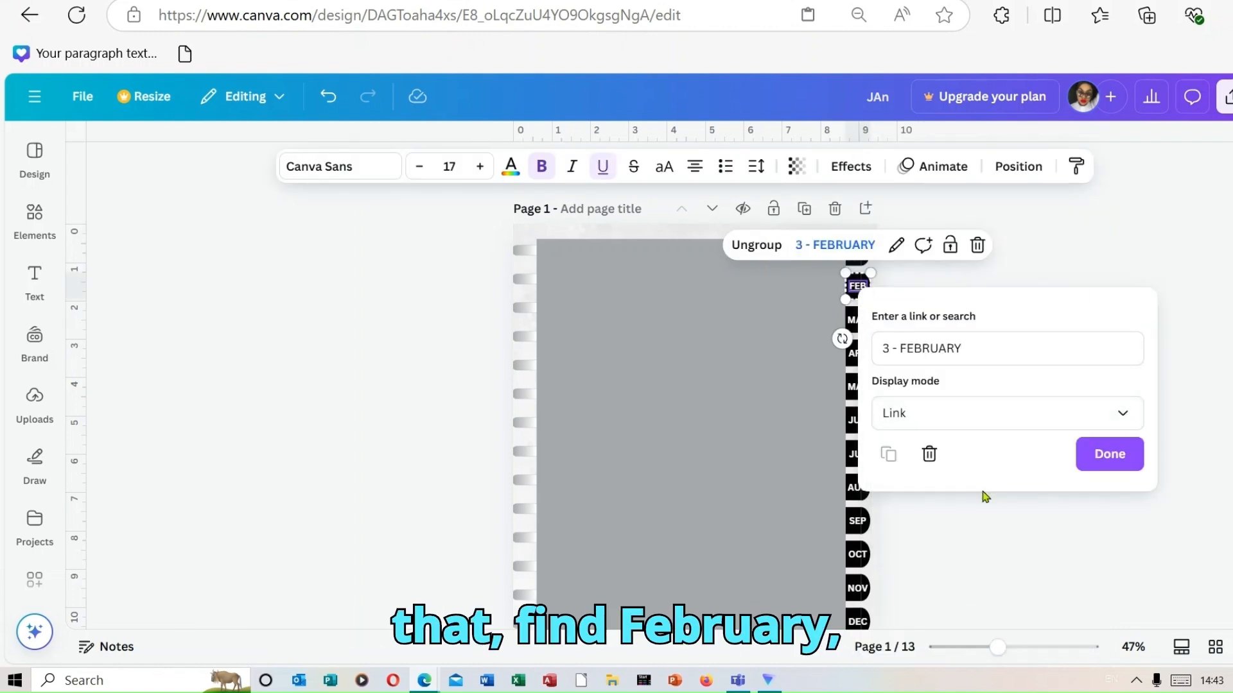
{"action": "left_click", "coordinate": [1118, 455]}
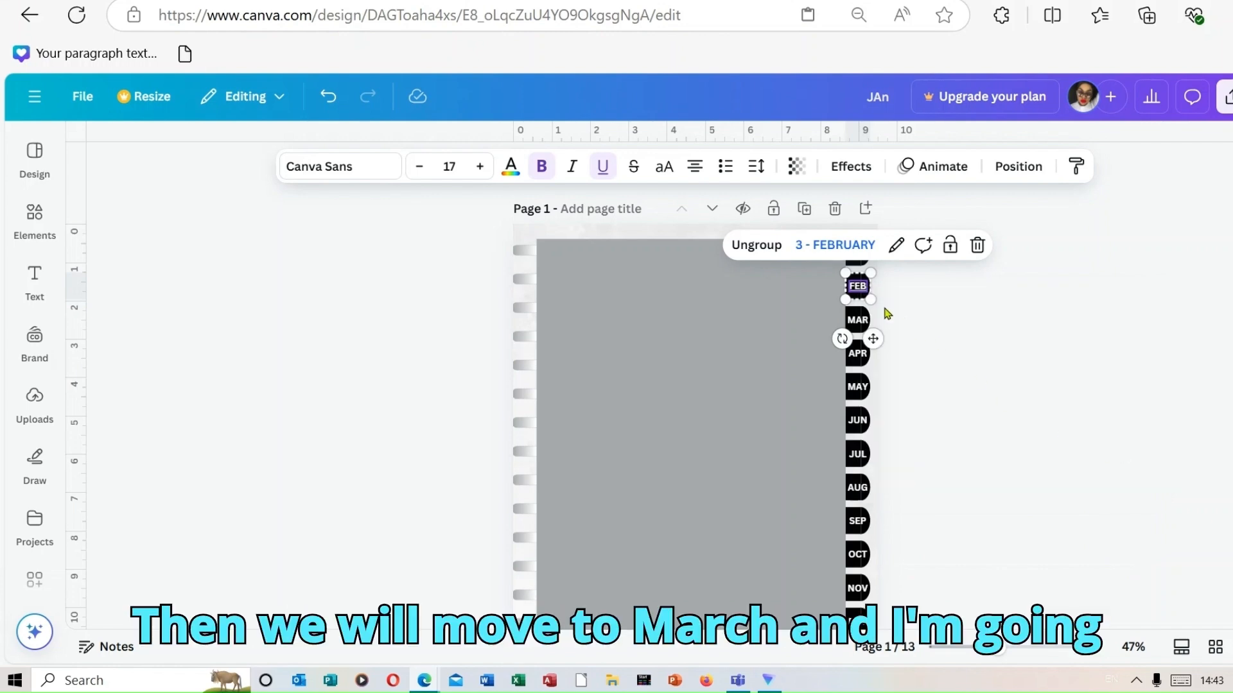
{"action": "left_click", "coordinate": [899, 312]}
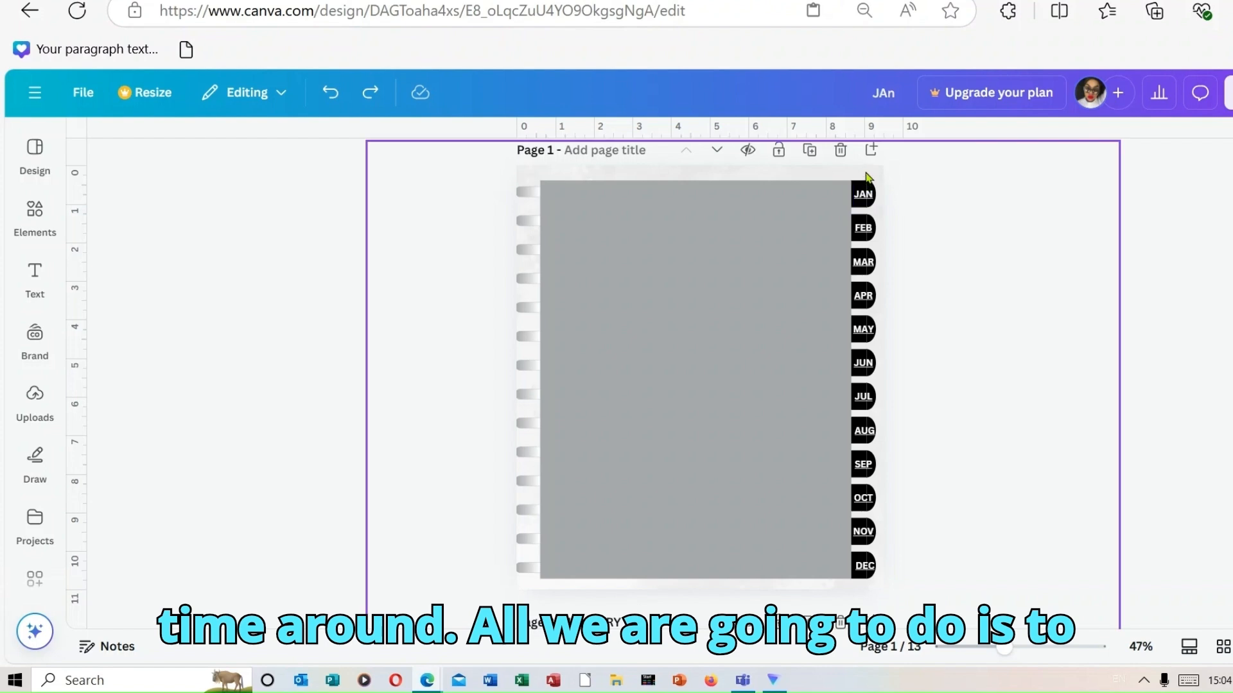
Group all twelve linked month tabs on page 1 into a single group
{"action": "left_click_drag", "start_coordinate": [861, 174], "coordinate": [884, 586]}
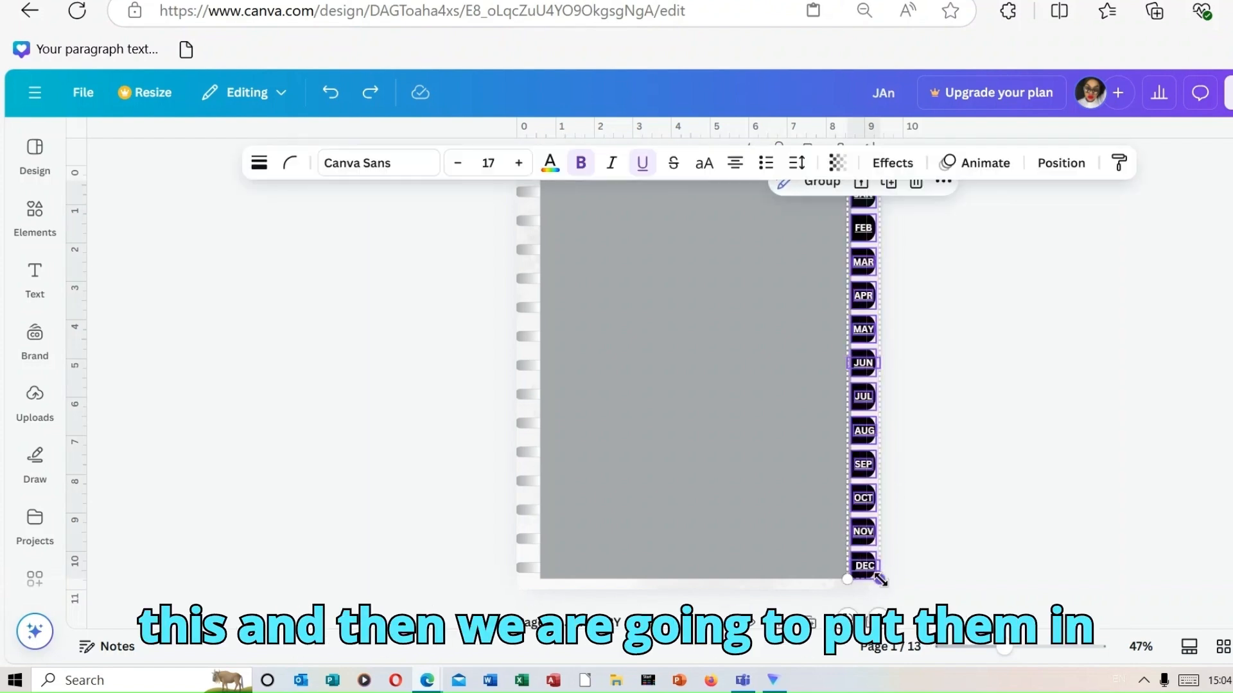
{"action": "left_click", "coordinate": [823, 182]}
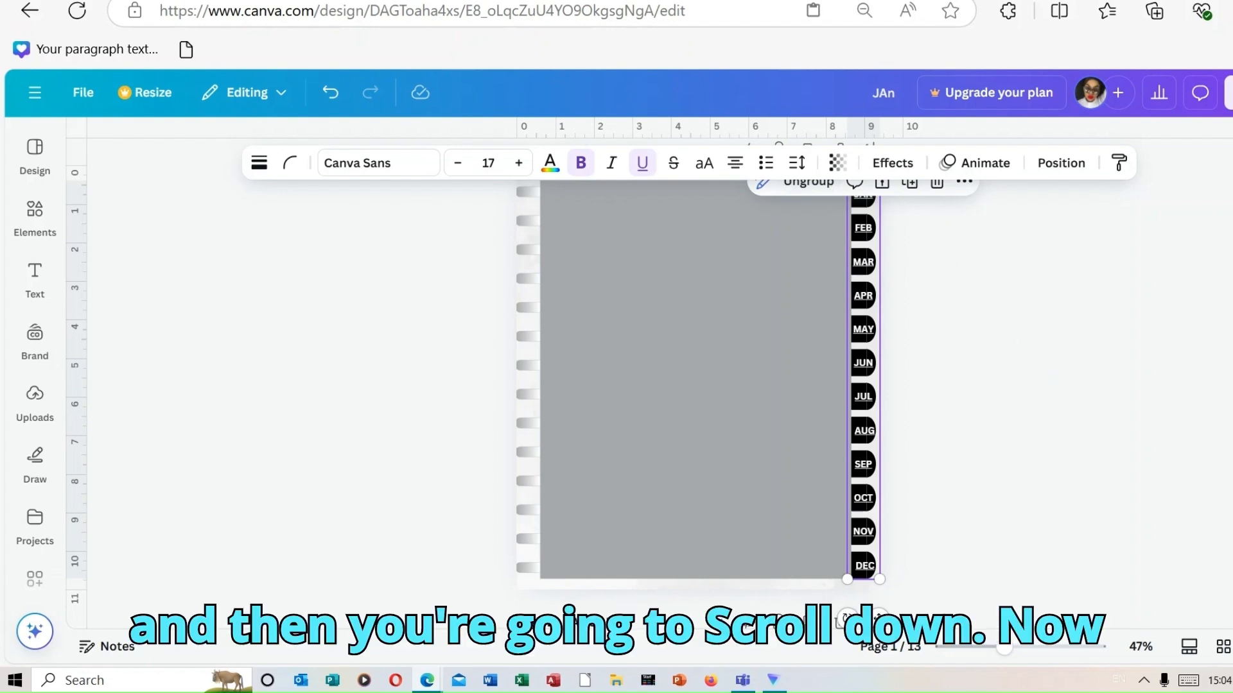
Delete all twelve unlinked month tabs from page 2, JANUARY
{"action": "scroll", "coordinate": [700, 385], "scroll_direction": "down", "scroll_amount": 5}
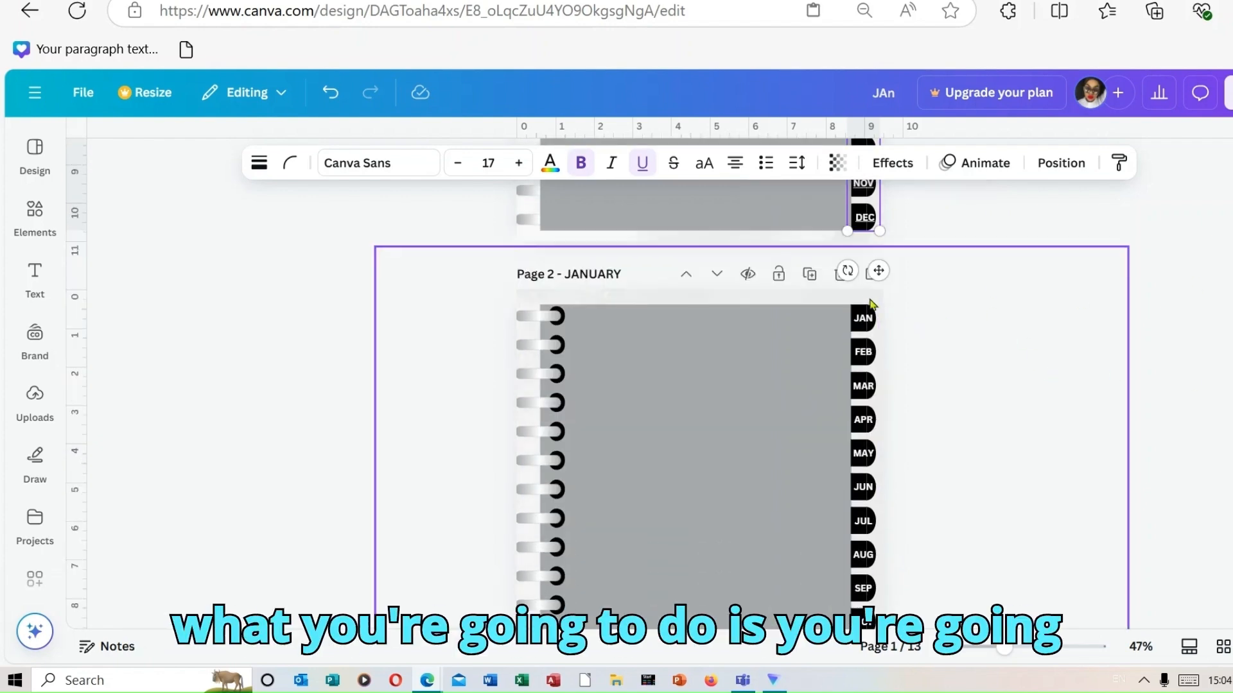
{"action": "left_click_drag", "start_coordinate": [864, 302], "coordinate": [879, 635]}
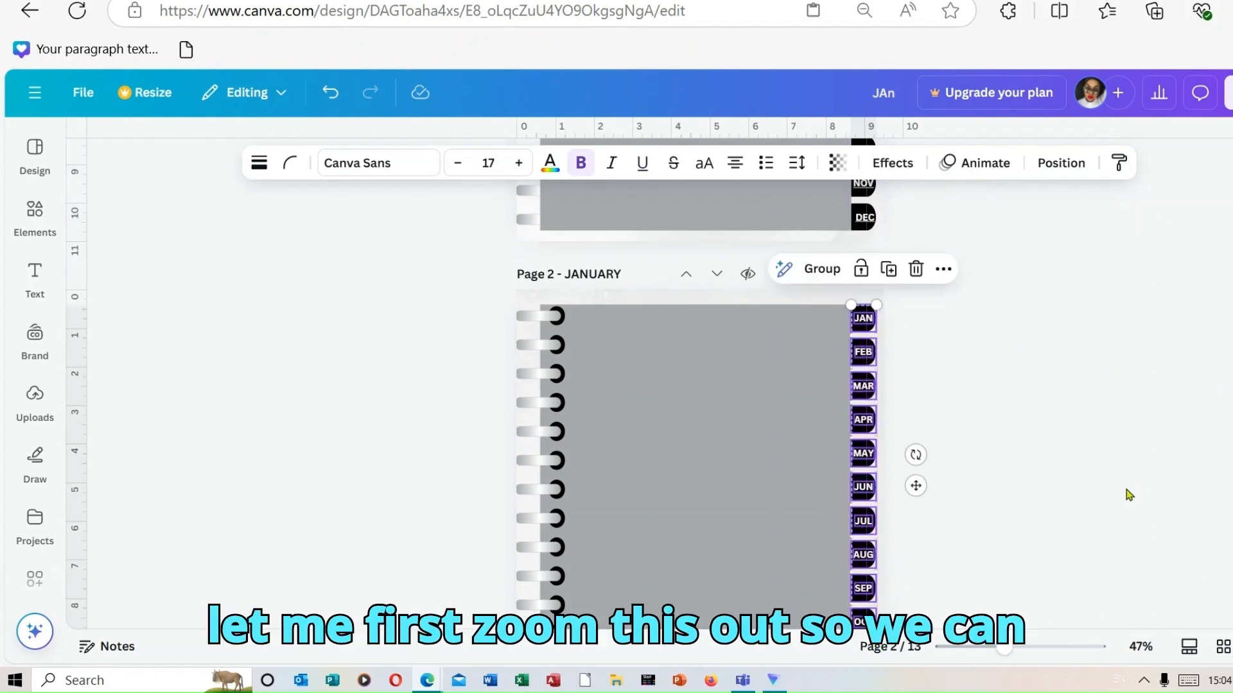
{"action": "left_click_drag", "start_coordinate": [1004, 648], "coordinate": [992, 650]}
{"action": "left_click", "coordinate": [999, 395]}
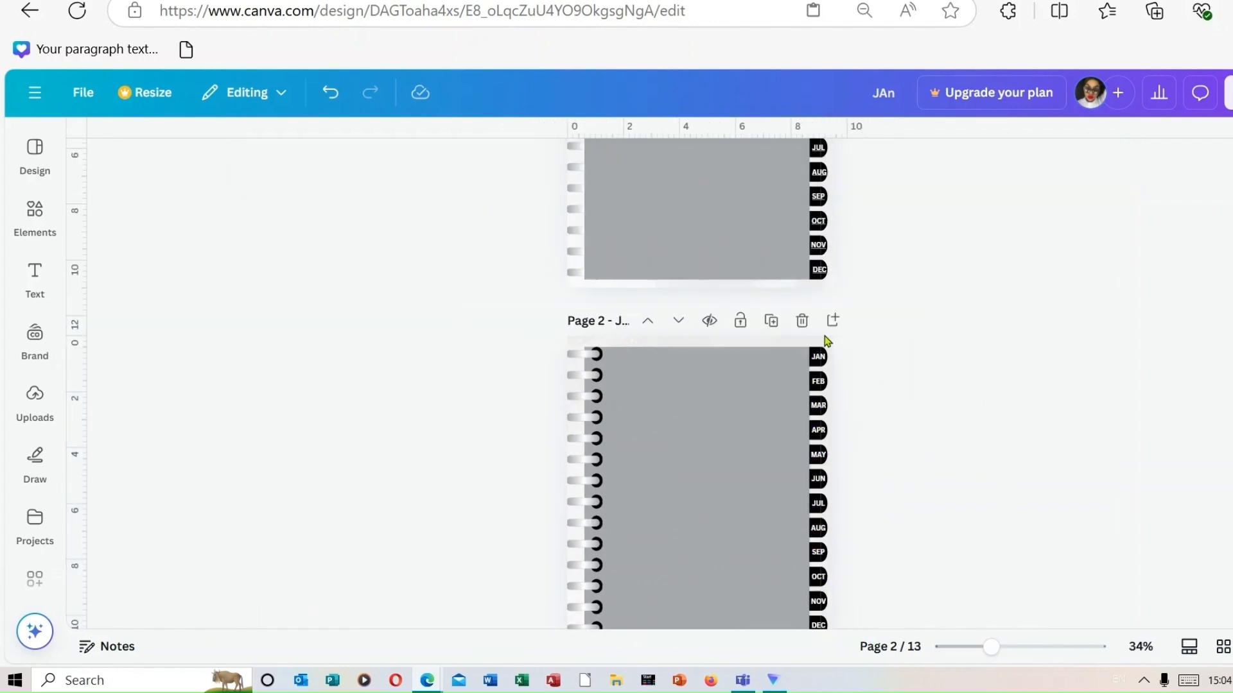
{"action": "mouse_move", "coordinate": [986, 649]}
{"action": "left_mouse_down"}
{"action": "mouse_move", "coordinate": [969, 649]}
{"action": "mouse_move", "coordinate": [982, 650]}
{"action": "left_mouse_up"}
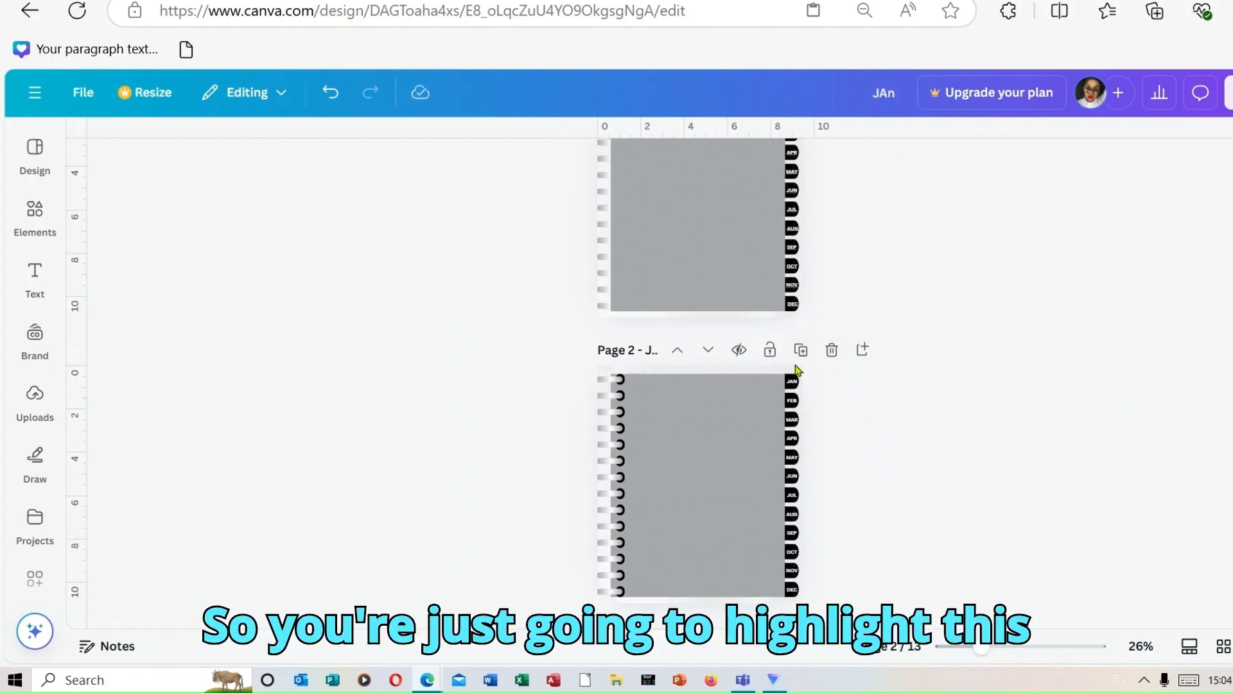
{"action": "left_click_drag", "start_coordinate": [797, 366], "coordinate": [800, 603]}
{"action": "left_click", "coordinate": [841, 342]}
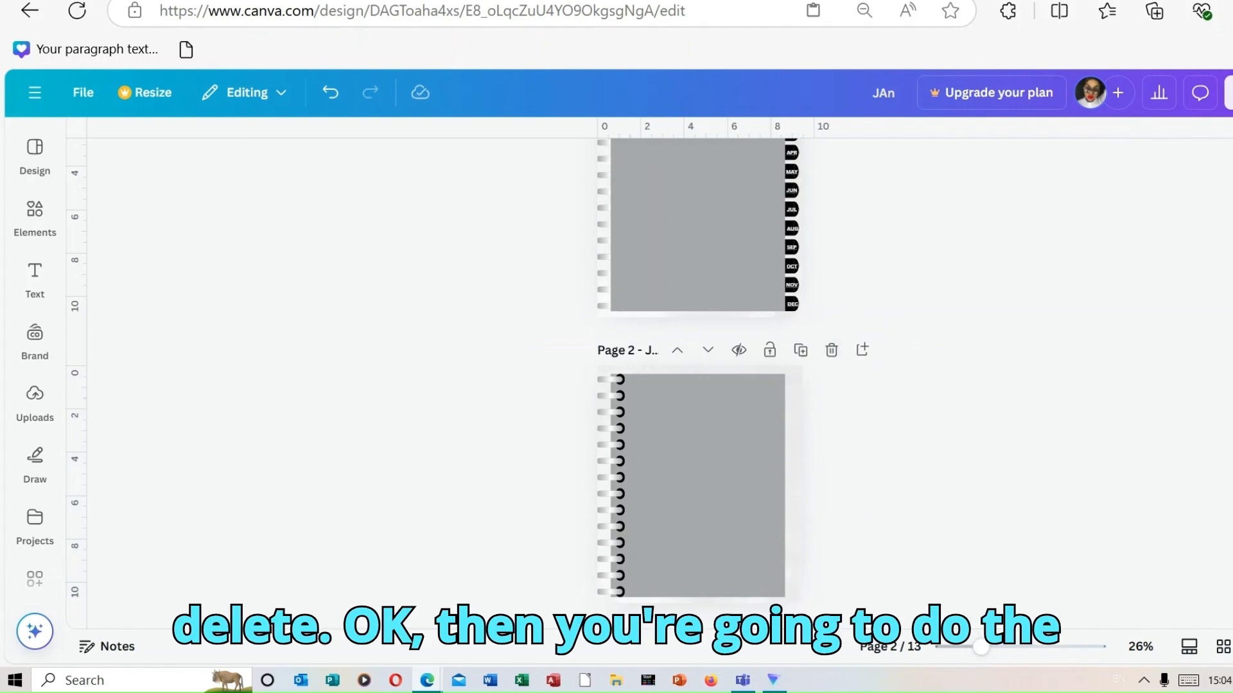
Delete the column of unlinked month tabs from page 3, FEBRUARY
{"action": "scroll", "coordinate": [700, 366], "scroll_direction": "down", "scroll_amount": 4}
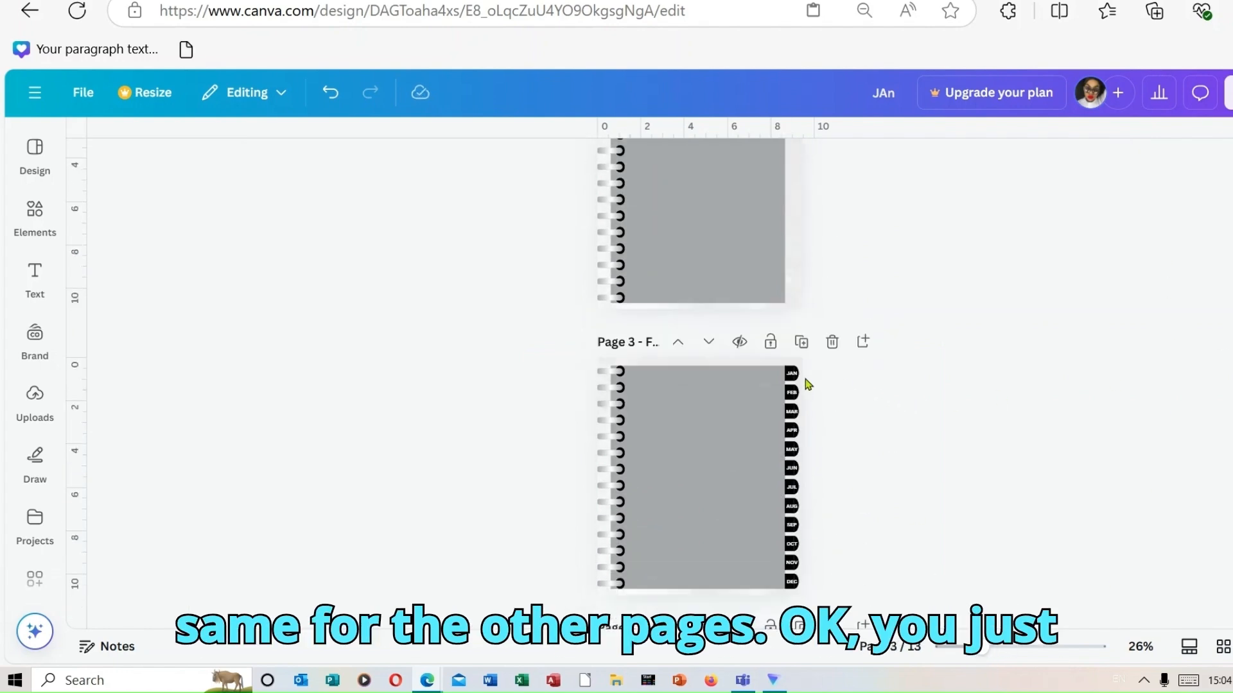
{"action": "left_click_drag", "start_coordinate": [793, 363], "coordinate": [802, 595]}
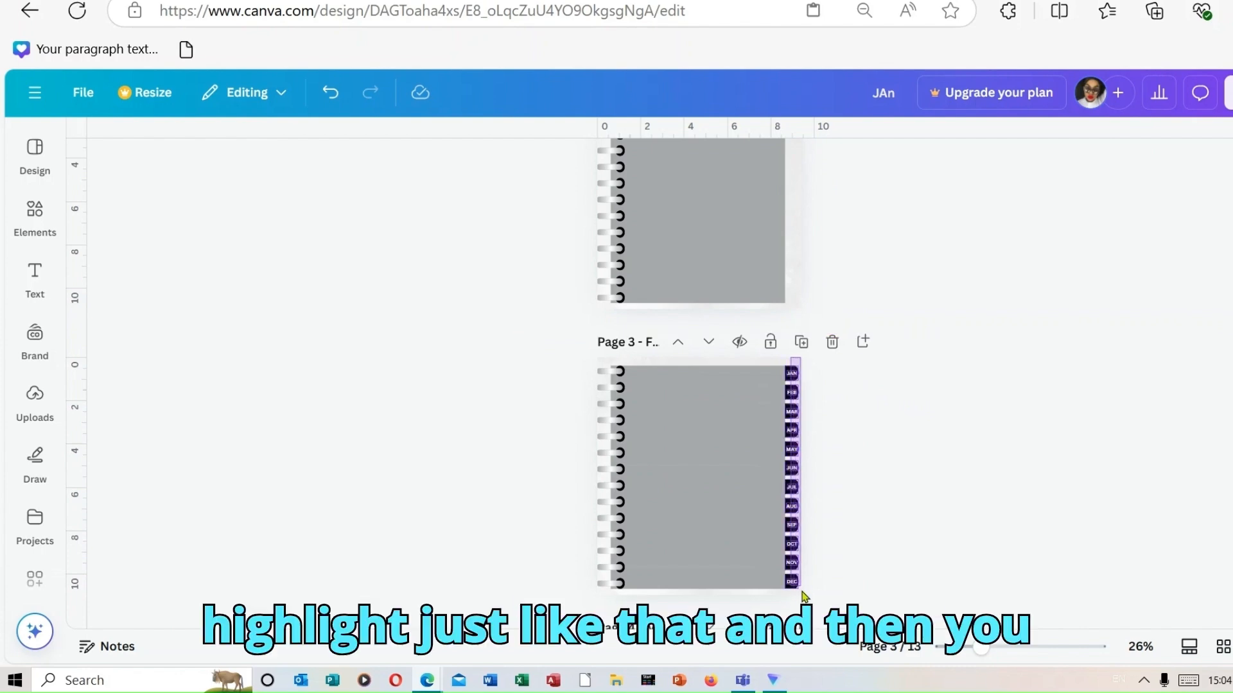
{"action": "left_click", "coordinate": [843, 329]}
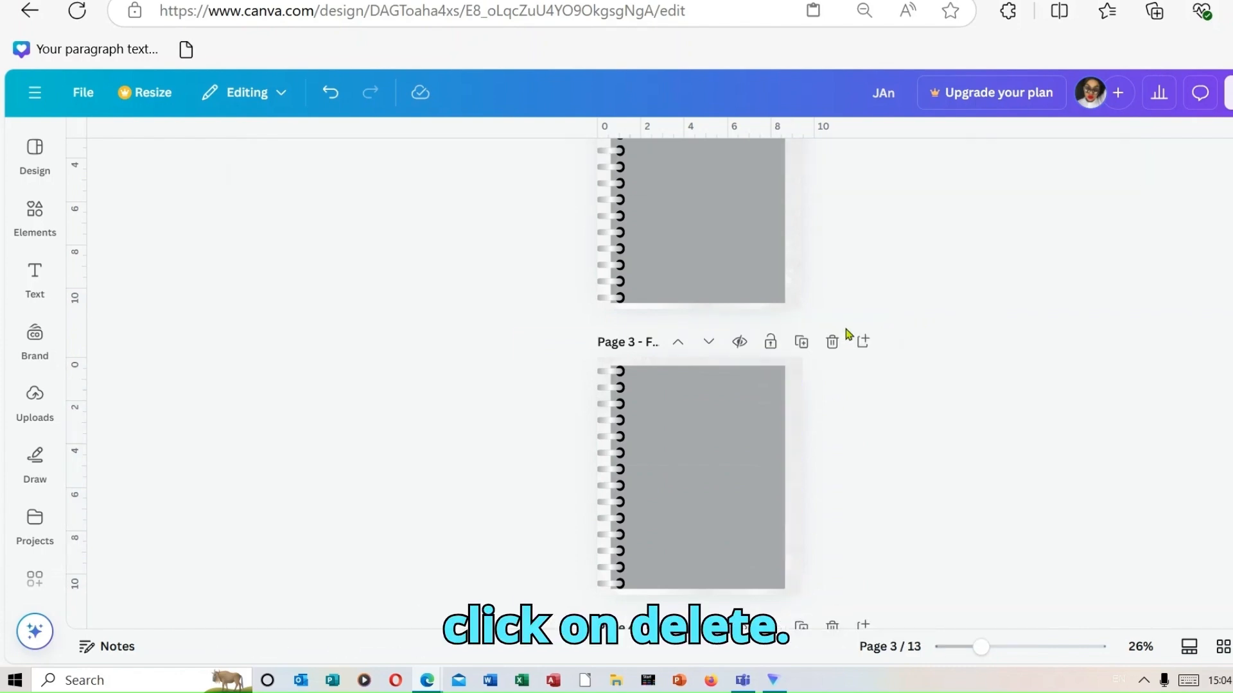
Delete the unlinked month tabs from each of the remaining month pages after FEBRUARY
{"action": "scroll", "coordinate": [829, 352], "scroll_direction": "down", "scroll_amount": 15}
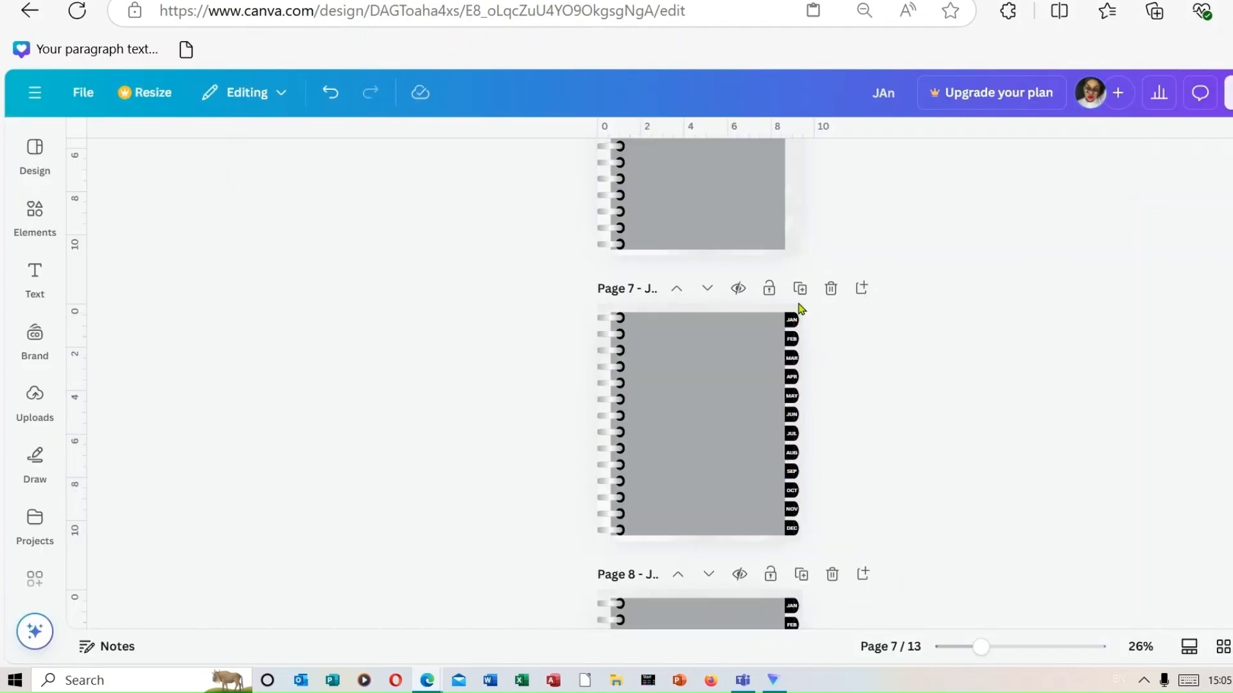
{"action": "scroll", "coordinate": [888, 410], "scroll_direction": "down", "scroll_amount": 8}
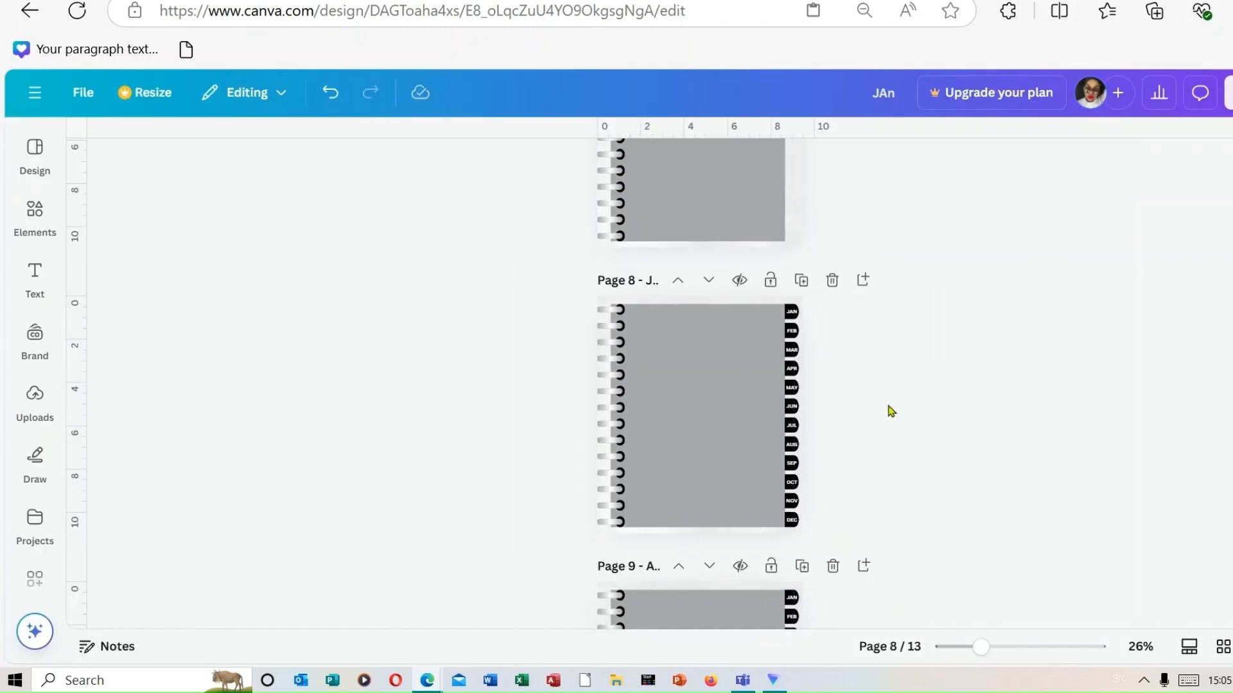
{"action": "left_click_drag", "start_coordinate": [803, 245], "coordinate": [793, 470]}
{"action": "left_click", "coordinate": [843, 505]}
{"action": "scroll", "coordinate": [838, 248], "scroll_direction": "down", "scroll_amount": 5}
{"action": "left_click_drag", "start_coordinate": [780, 204], "coordinate": [792, 429]}
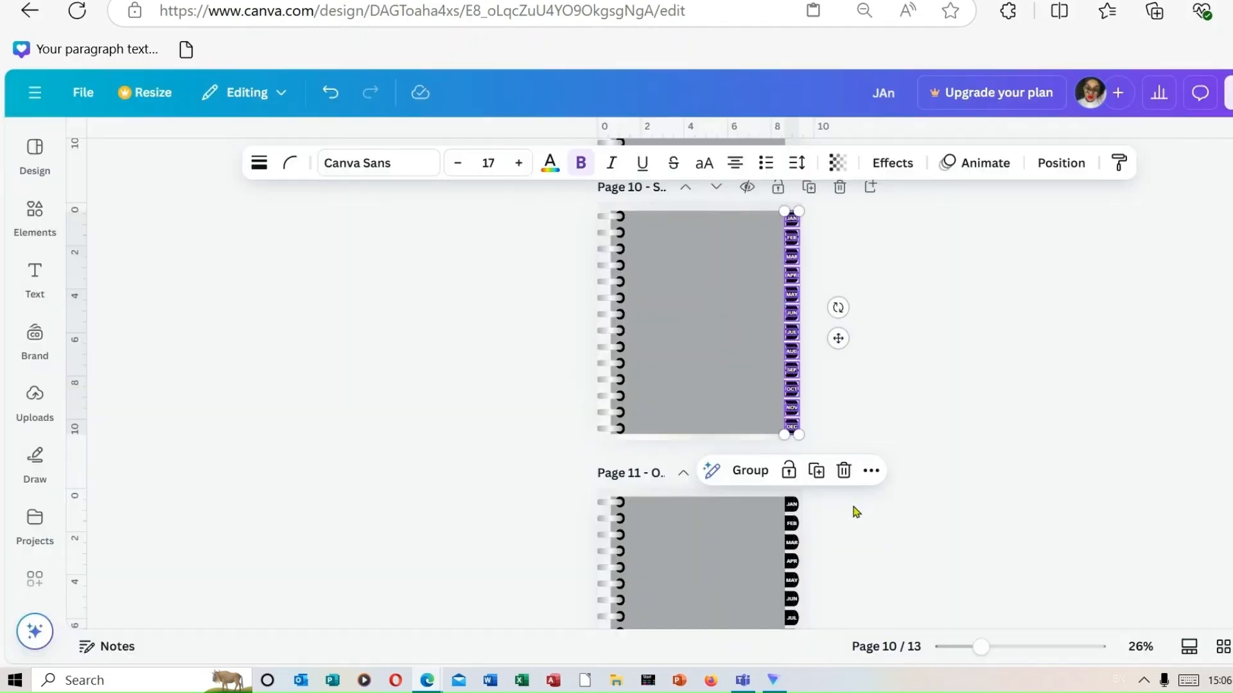
{"action": "left_click", "coordinate": [843, 469]}
{"action": "scroll", "coordinate": [843, 468], "scroll_direction": "down", "scroll_amount": 3}
{"action": "left_click_drag", "start_coordinate": [802, 288], "coordinate": [794, 514]}
{"action": "left_click", "coordinate": [843, 255]}
{"action": "scroll", "coordinate": [822, 308], "scroll_direction": "down", "scroll_amount": 6}
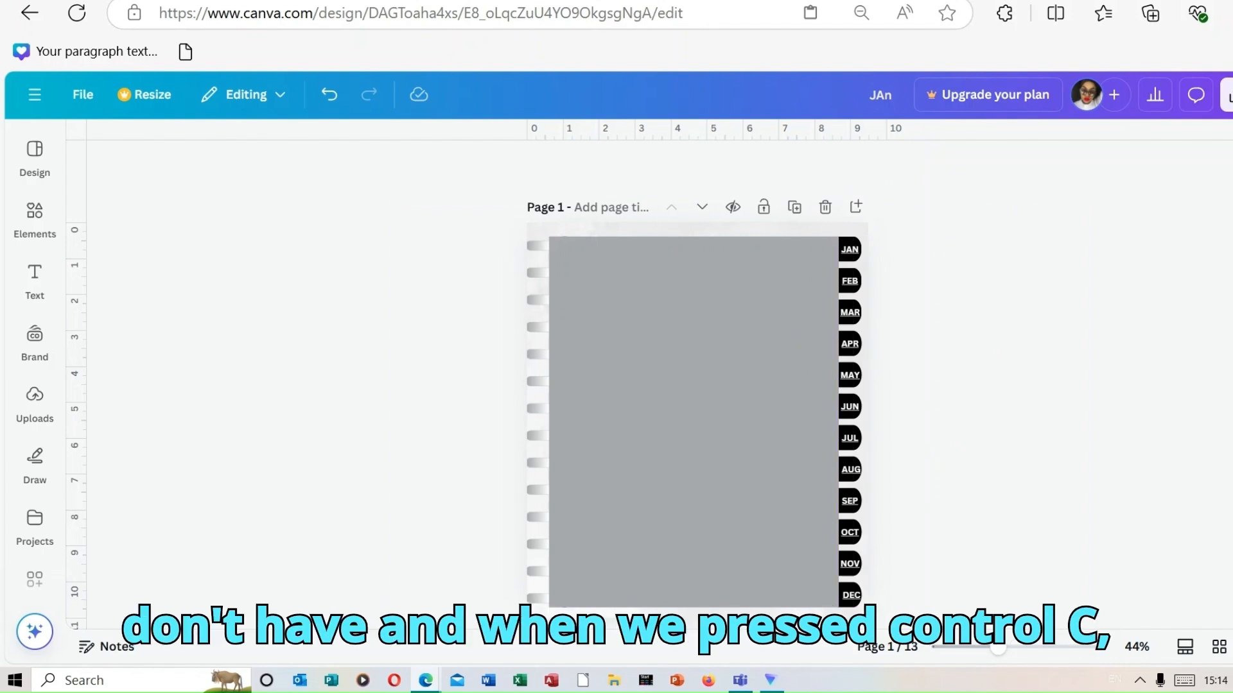
Paste the copied group of linked month tabs onto page 2, JANUARY
{"action": "scroll", "coordinate": [846, 314], "scroll_direction": "down", "scroll_amount": 6}
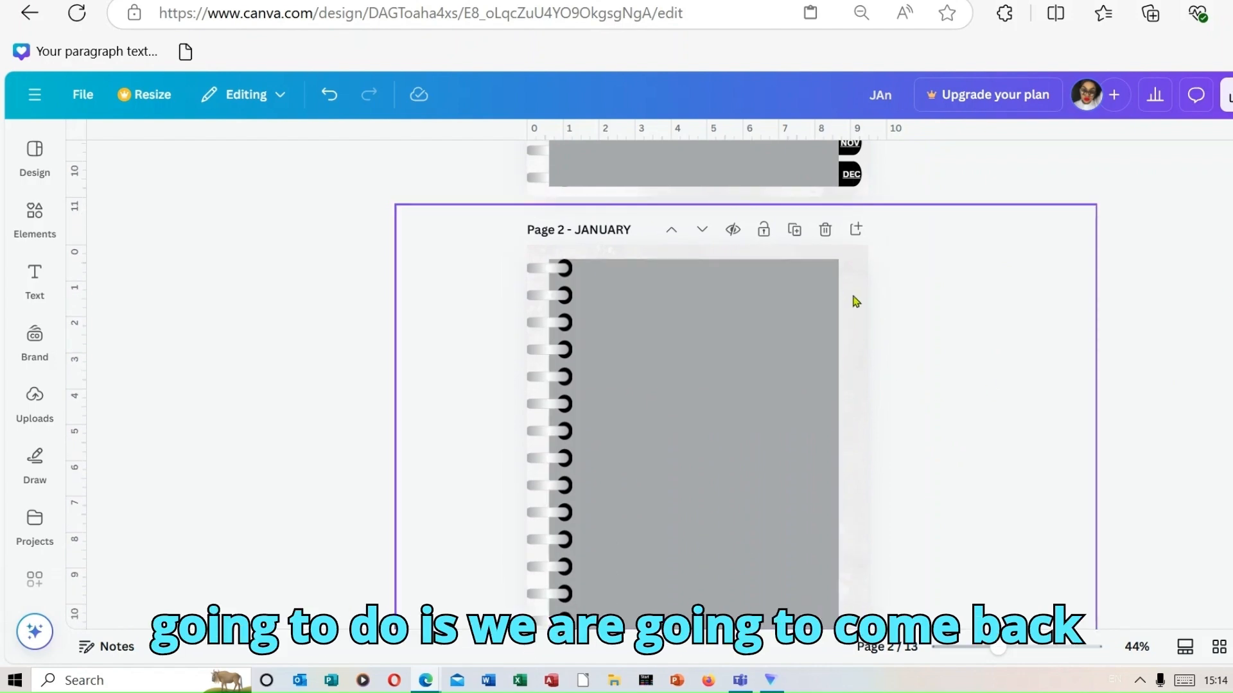
{"action": "right_click", "coordinate": [856, 302]}
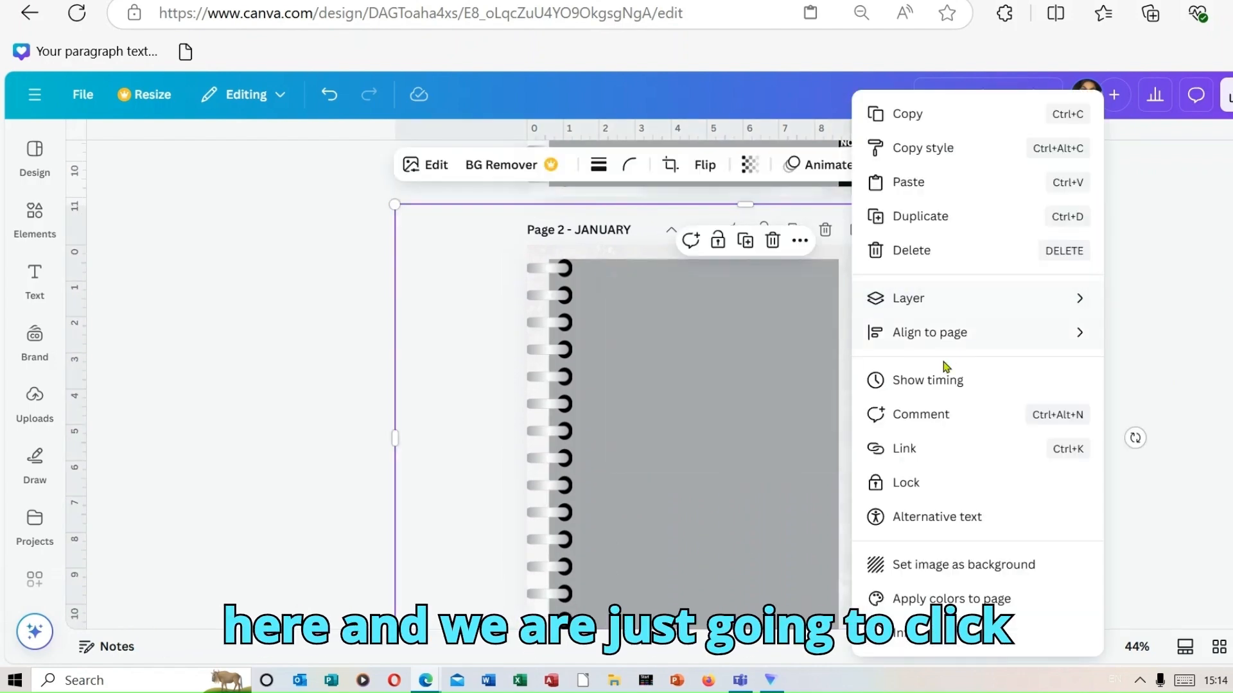
{"action": "left_click", "coordinate": [924, 184]}
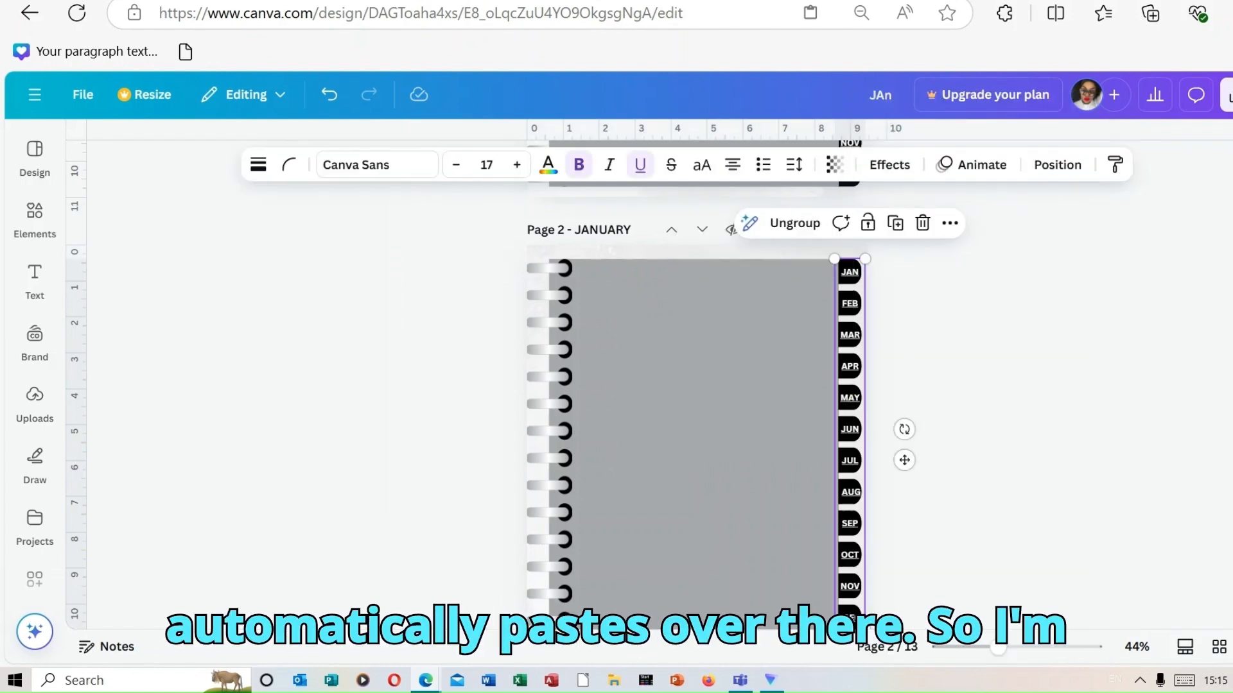
Paste the same linked tab group onto page 3, FEBRUARY, and page 4, MARCH
{"action": "scroll", "coordinate": [694, 417], "scroll_direction": "down", "scroll_amount": 5}
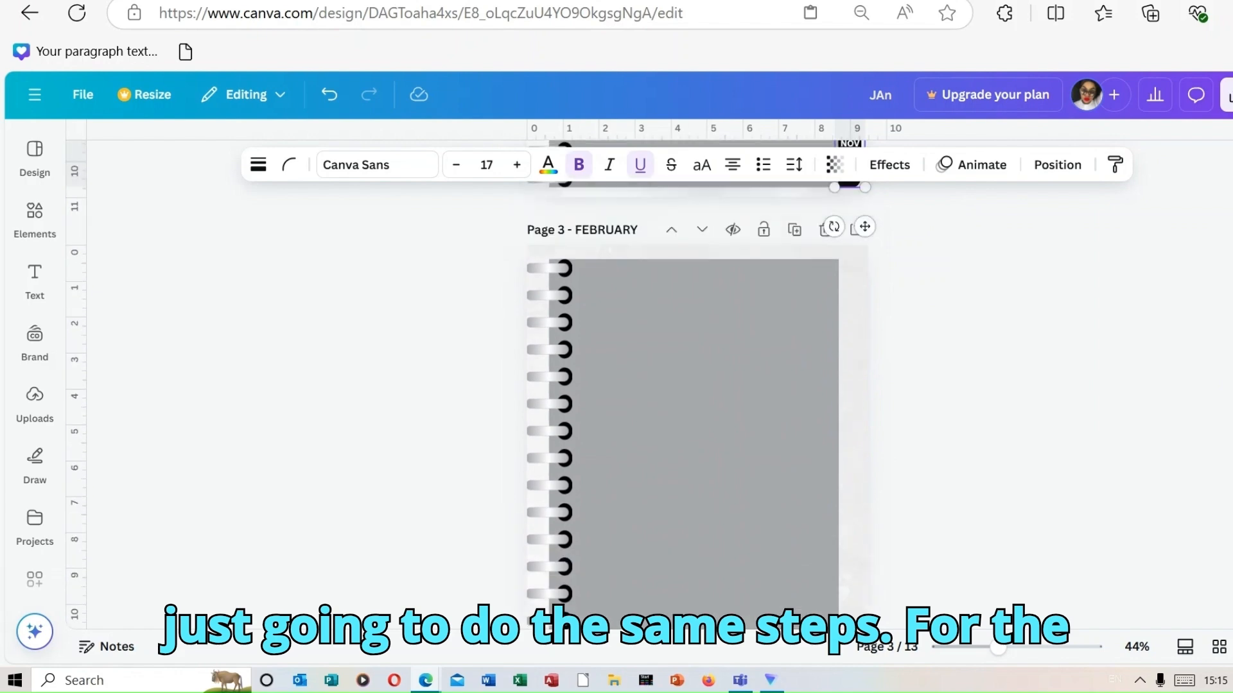
{"action": "right_click", "coordinate": [845, 272]}
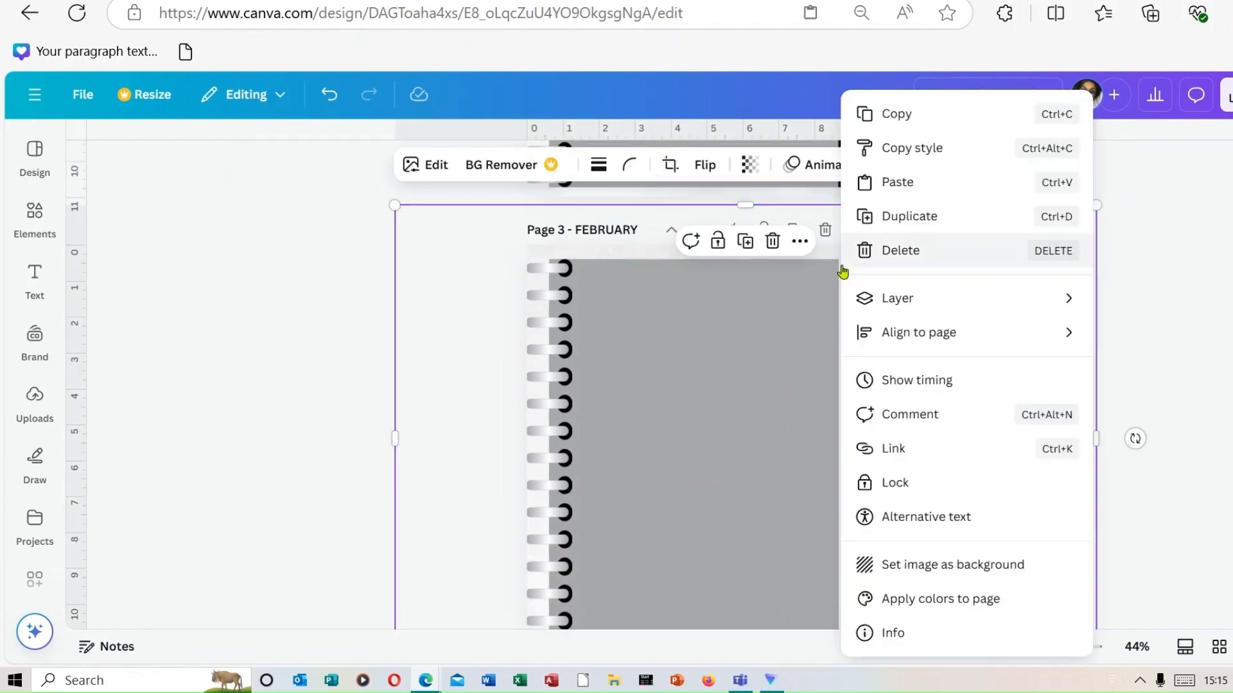
{"action": "left_click", "coordinate": [895, 182]}
{"action": "scroll", "coordinate": [1194, 301], "scroll_direction": "down", "scroll_amount": 5}
{"action": "right_click", "coordinate": [839, 233]}
{"action": "left_click", "coordinate": [895, 182]}
{"action": "scroll", "coordinate": [854, 321], "scroll_direction": "down", "scroll_amount": 5}
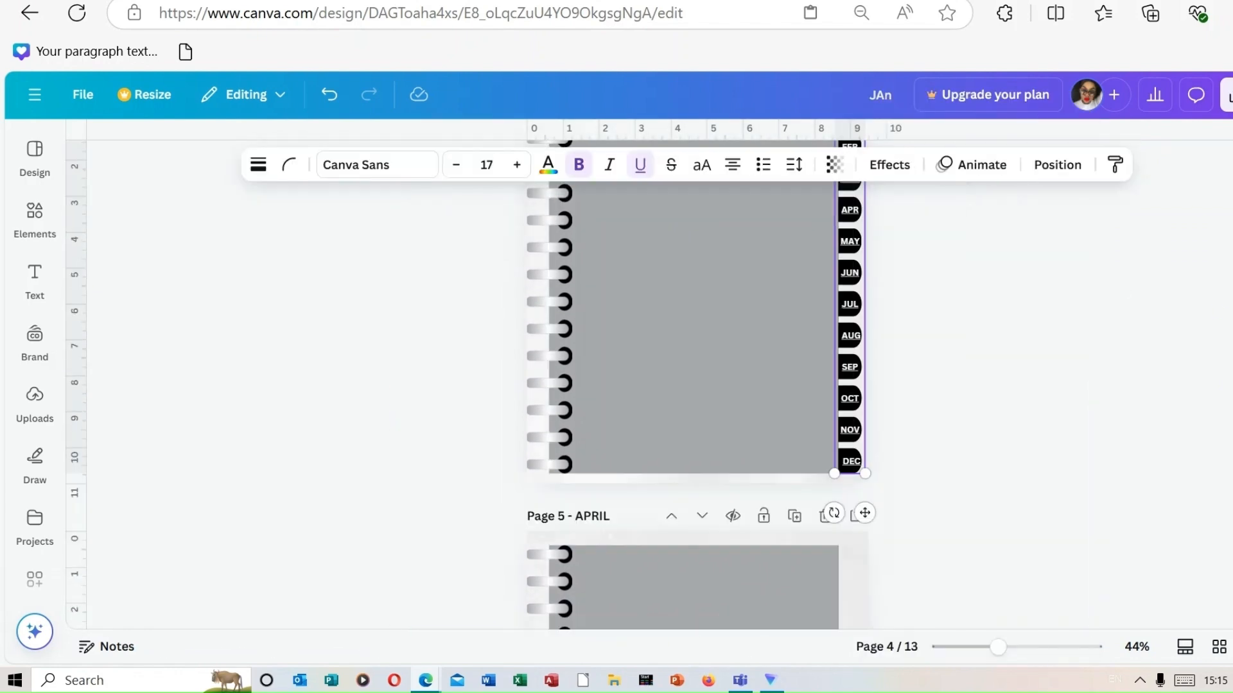
Paste the copied group of linked month tabs onto page 5, APRIL, page 6, MAY, and page 7, JUNE
{"action": "right_click", "coordinate": [840, 289]}
{"action": "left_click", "coordinate": [918, 183]}
{"action": "scroll", "coordinate": [854, 289], "scroll_direction": "down", "scroll_amount": 7}
{"action": "right_click", "coordinate": [834, 278]}
{"action": "left_click", "coordinate": [894, 182]}
{"action": "scroll", "coordinate": [835, 321], "scroll_direction": "down", "scroll_amount": 5}
{"action": "right_click", "coordinate": [781, 289]}
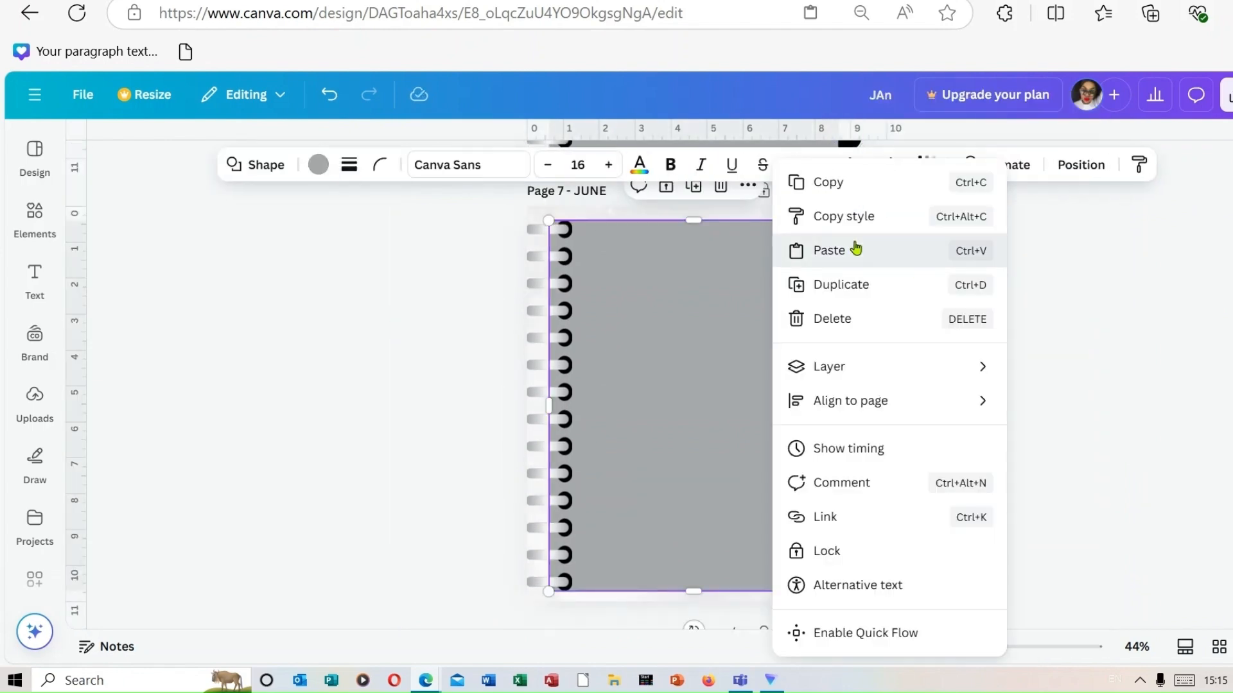
{"action": "left_click", "coordinate": [856, 246]}
Paste the linked month tab group onto page 8, JULY, page 9, AUGUST, and page 10, SEPTEMBER
{"action": "scroll", "coordinate": [677, 314], "scroll_direction": "down", "scroll_amount": 5}
{"action": "right_click", "coordinate": [835, 289]}
{"action": "left_click", "coordinate": [913, 187]}
{"action": "scroll", "coordinate": [827, 423], "scroll_direction": "down", "scroll_amount": 5}
{"action": "right_click", "coordinate": [827, 424]}
{"action": "left_click", "coordinate": [905, 183]}
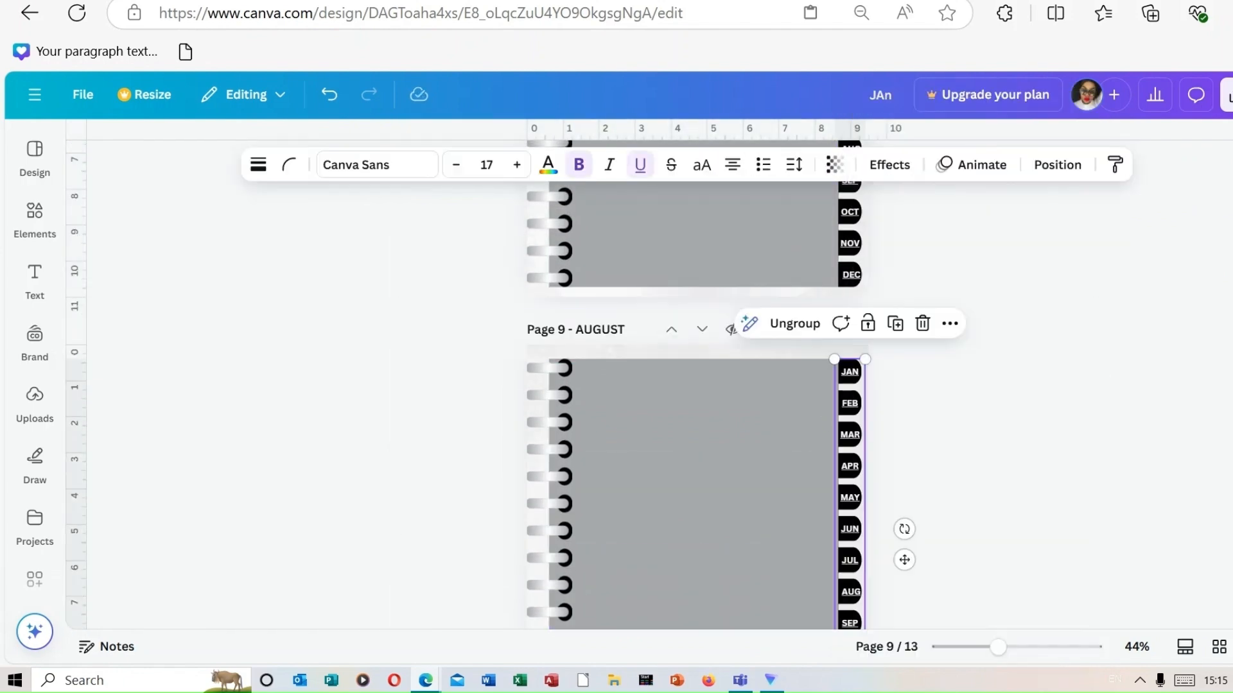
{"action": "scroll", "coordinate": [840, 418], "scroll_direction": "down", "scroll_amount": 5}
{"action": "right_click", "coordinate": [839, 418]}
{"action": "left_click", "coordinate": [908, 182]}
Paste the linked month tab group onto page 11, OCTOBER, page 12, NOVEMBER, and page 13, DECEMBER
{"action": "scroll", "coordinate": [837, 342], "scroll_direction": "down", "scroll_amount": 5}
{"action": "right_click", "coordinate": [837, 342]}
{"action": "left_click", "coordinate": [908, 181]}
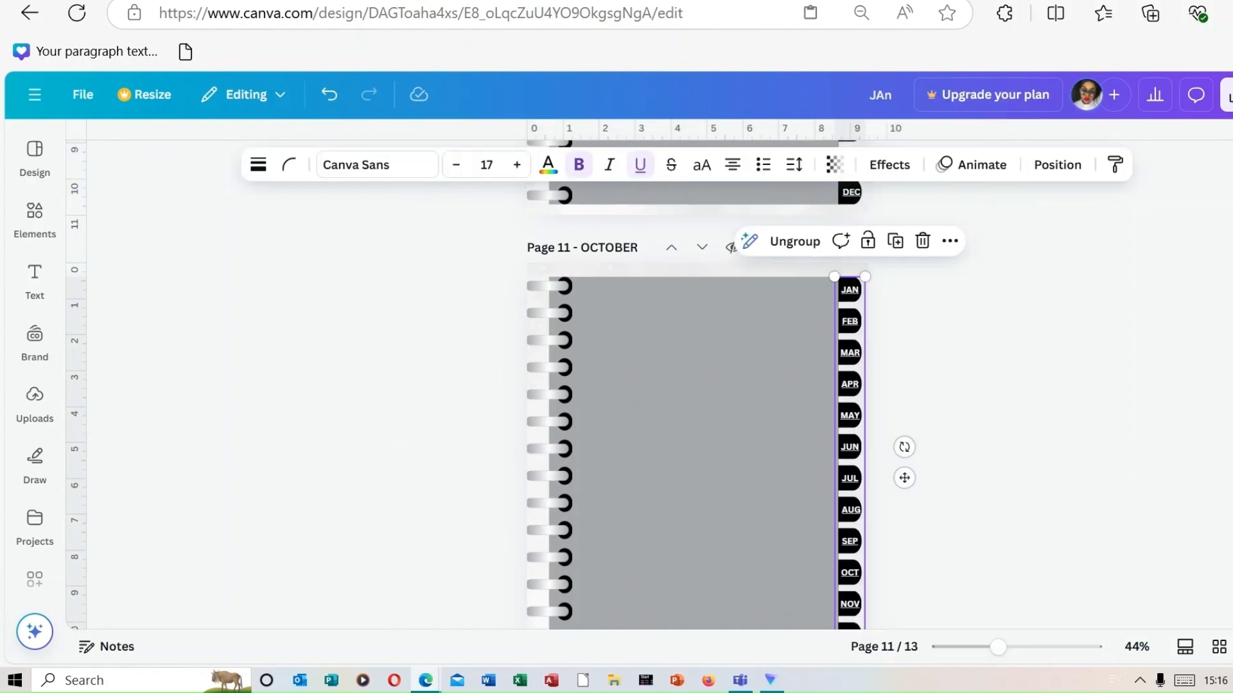
{"action": "scroll", "coordinate": [841, 418], "scroll_direction": "down", "scroll_amount": 5}
{"action": "right_click", "coordinate": [845, 523]}
{"action": "left_click", "coordinate": [908, 182]}
{"action": "scroll", "coordinate": [845, 450], "scroll_direction": "down", "scroll_amount": 5}
{"action": "right_click", "coordinate": [854, 417]}
{"action": "left_click", "coordinate": [908, 182]}
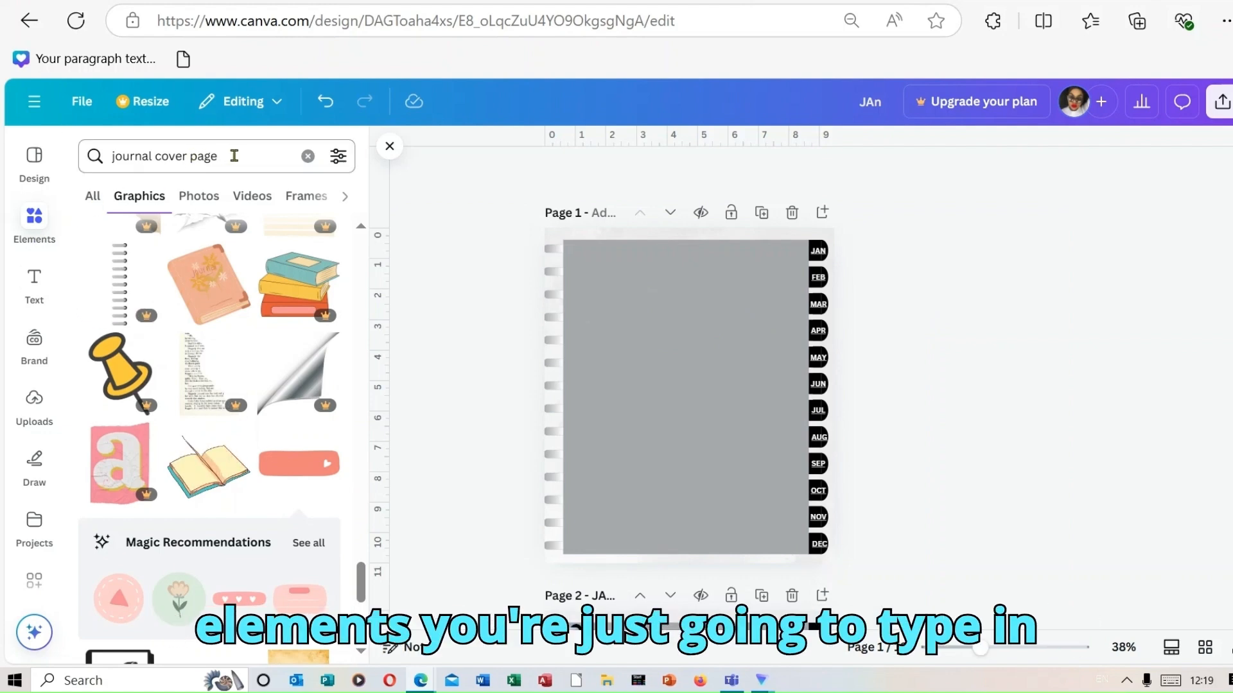
Search the graphics for "journal cover page" and add the coral banner with a small heart to page 1
{"action": "left_click_drag", "start_coordinate": [233, 156], "coordinate": [97, 157]}
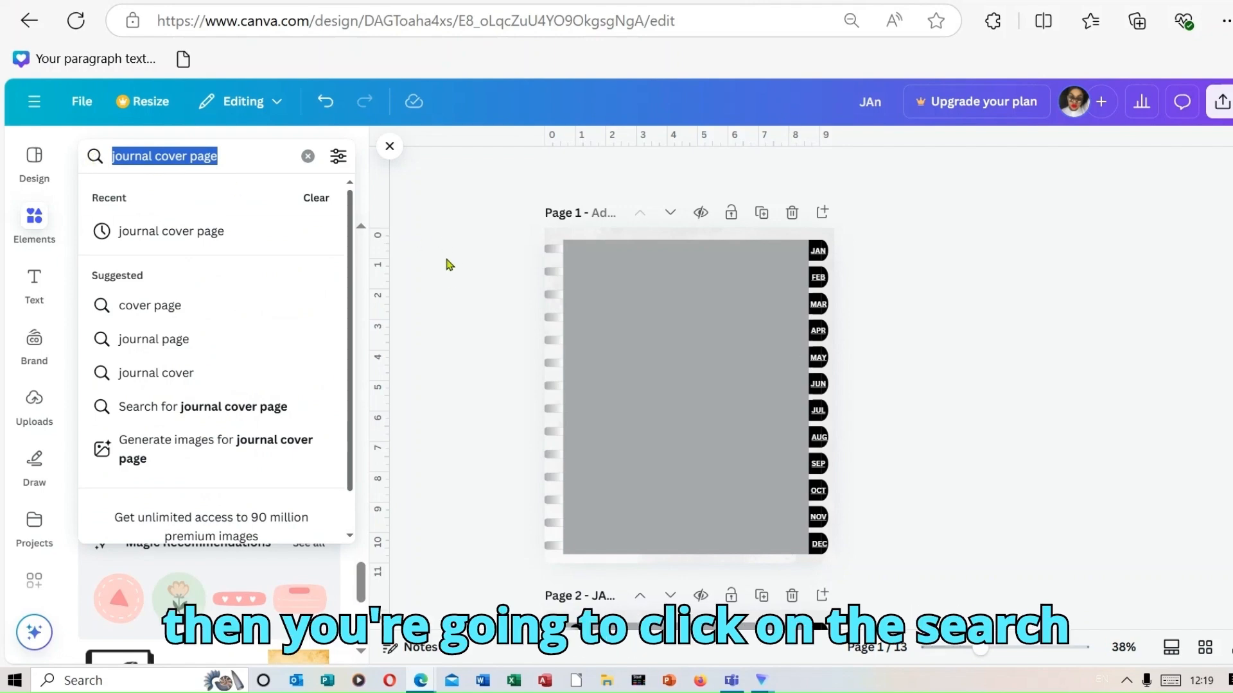
{"action": "key", "text": "Return"}
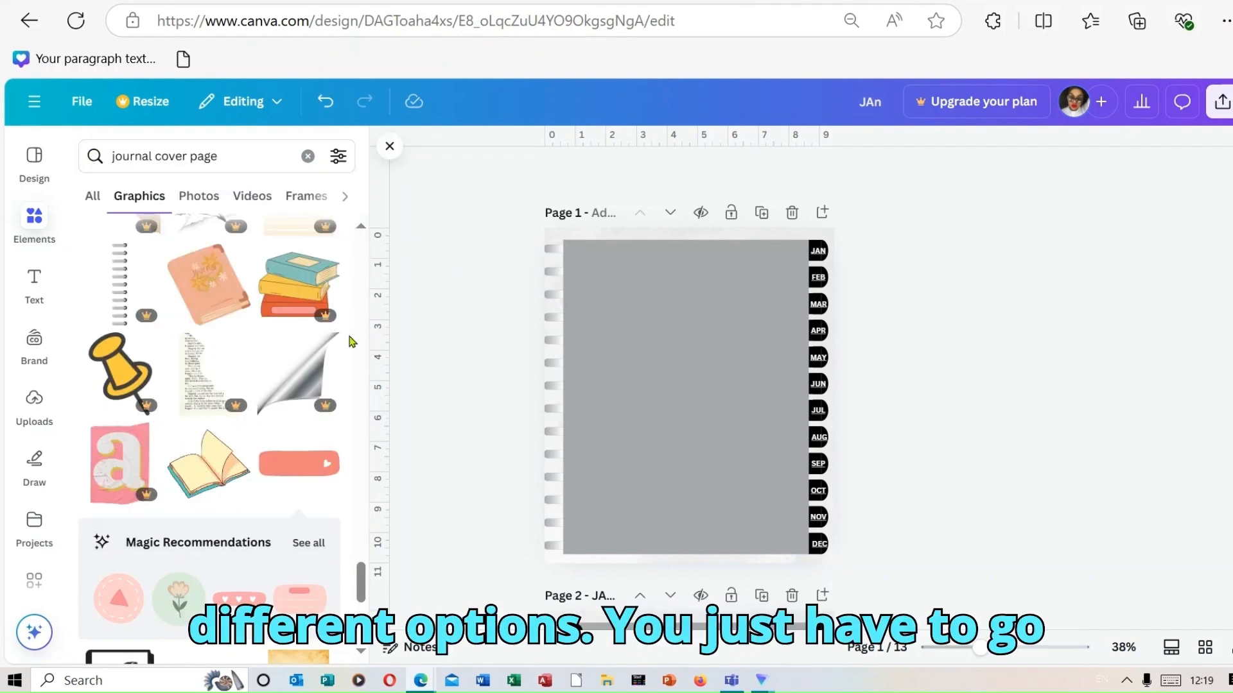
{"action": "scroll", "coordinate": [371, 581], "scroll_direction": "up", "scroll_amount": 1}
{"action": "scroll", "coordinate": [371, 581], "scroll_direction": "up", "scroll_amount": 3}
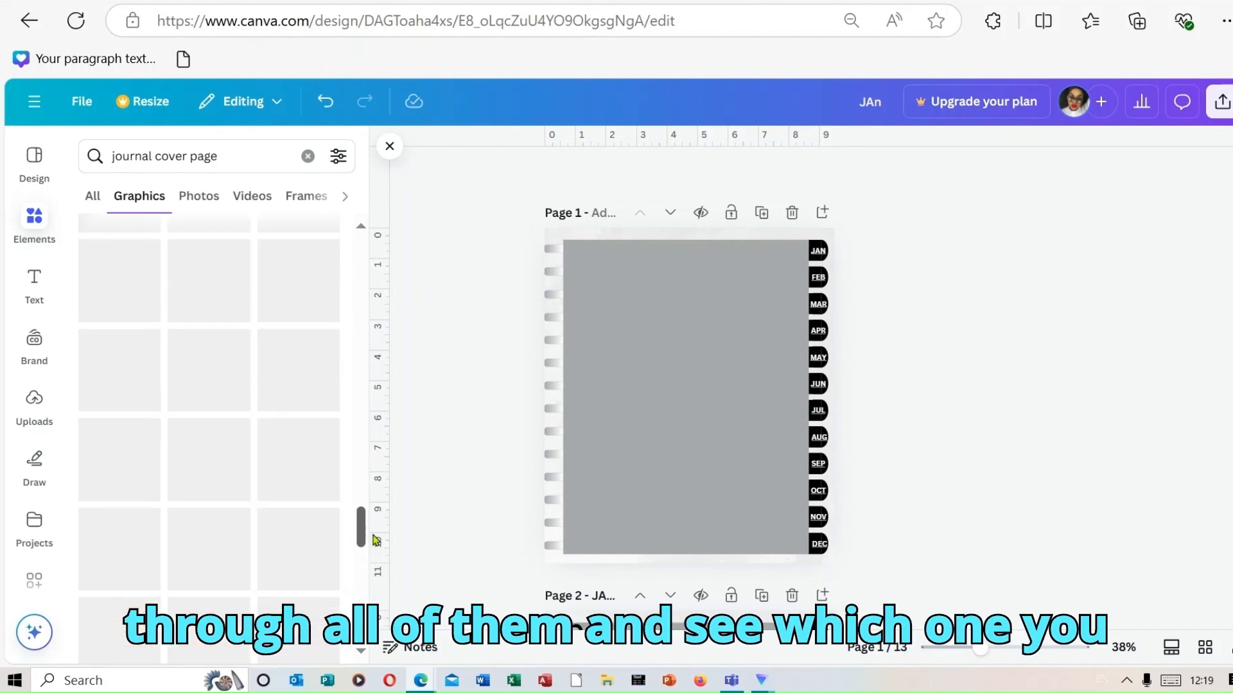
{"action": "scroll", "coordinate": [371, 588], "scroll_direction": "down", "scroll_amount": 5}
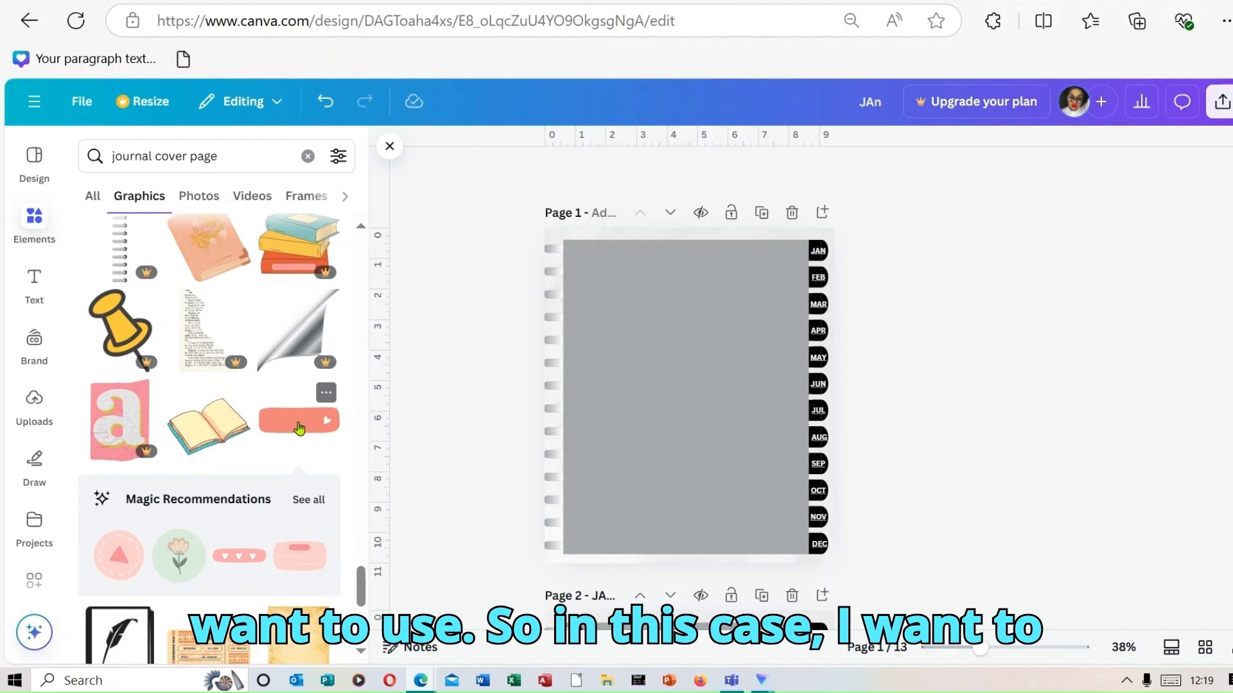
{"action": "left_click", "coordinate": [299, 429]}
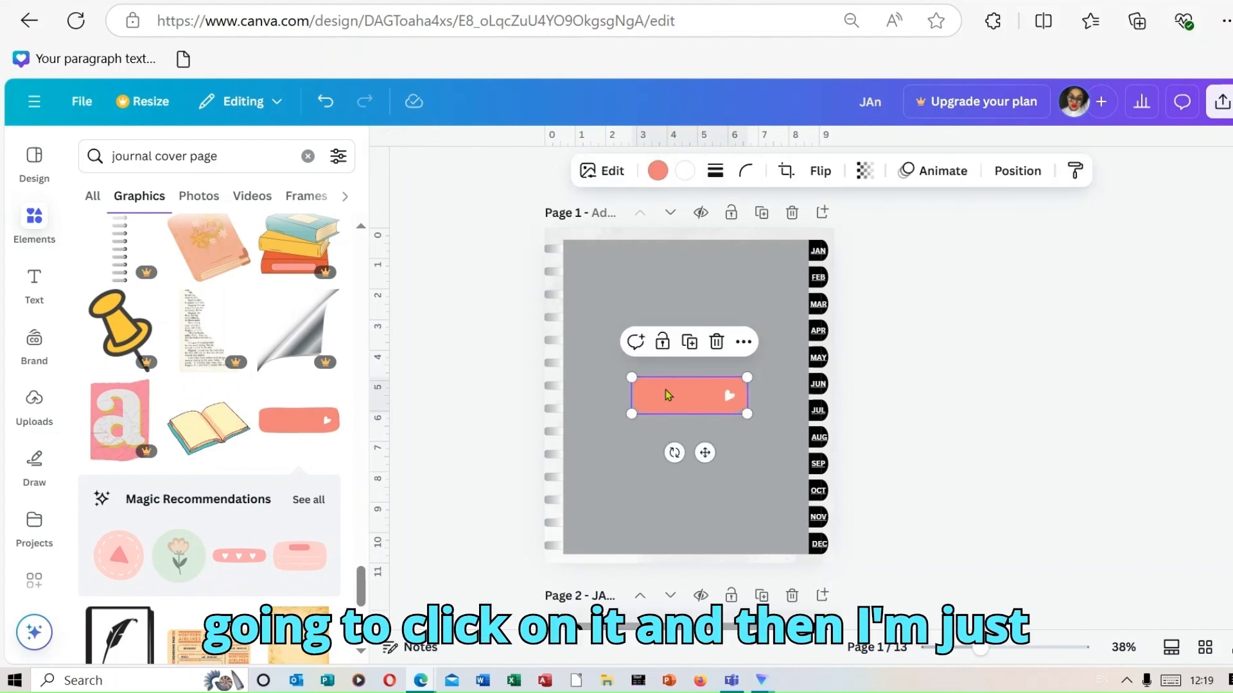
Enlarge the coral banner to nearly the width of the gray cover and place it in the upper part of page 1
{"action": "left_click_drag", "start_coordinate": [631, 377], "coordinate": [589, 276]}
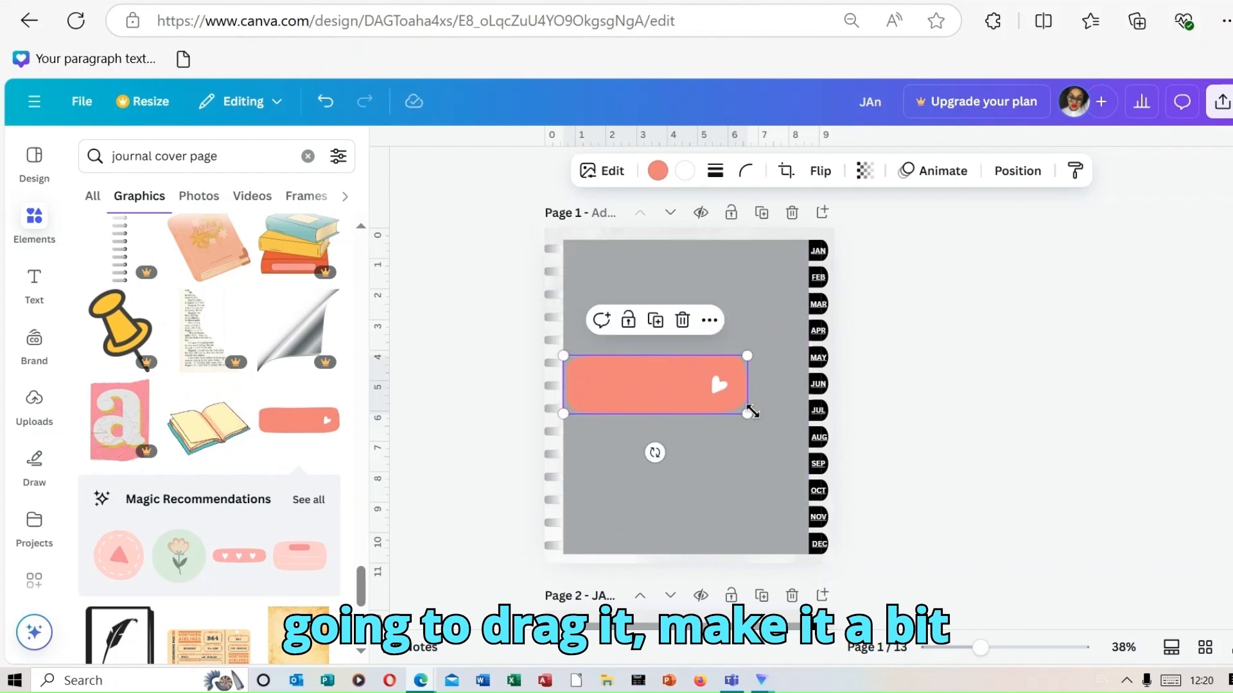
{"action": "left_click_drag", "start_coordinate": [749, 413], "coordinate": [738, 330]}
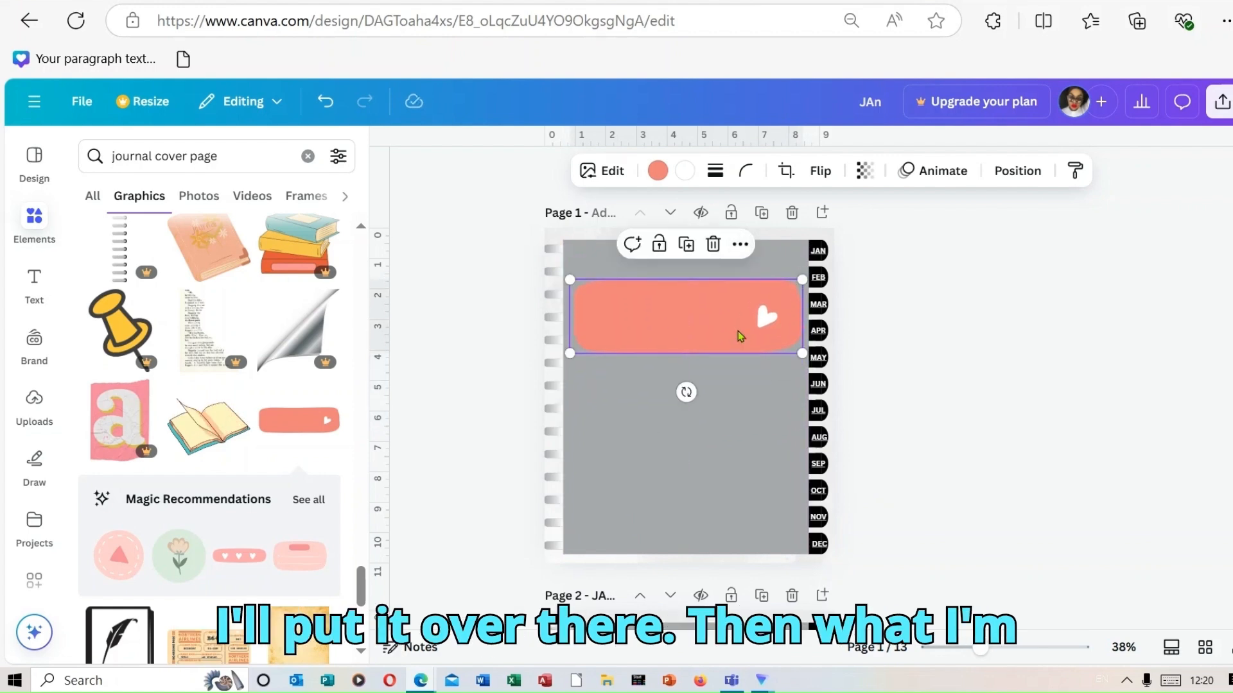
{"action": "left_click", "coordinate": [904, 364]}
Recolor the banner on page 1 white and its heart with the light pink from the brand palette
{"action": "left_click", "coordinate": [705, 315]}
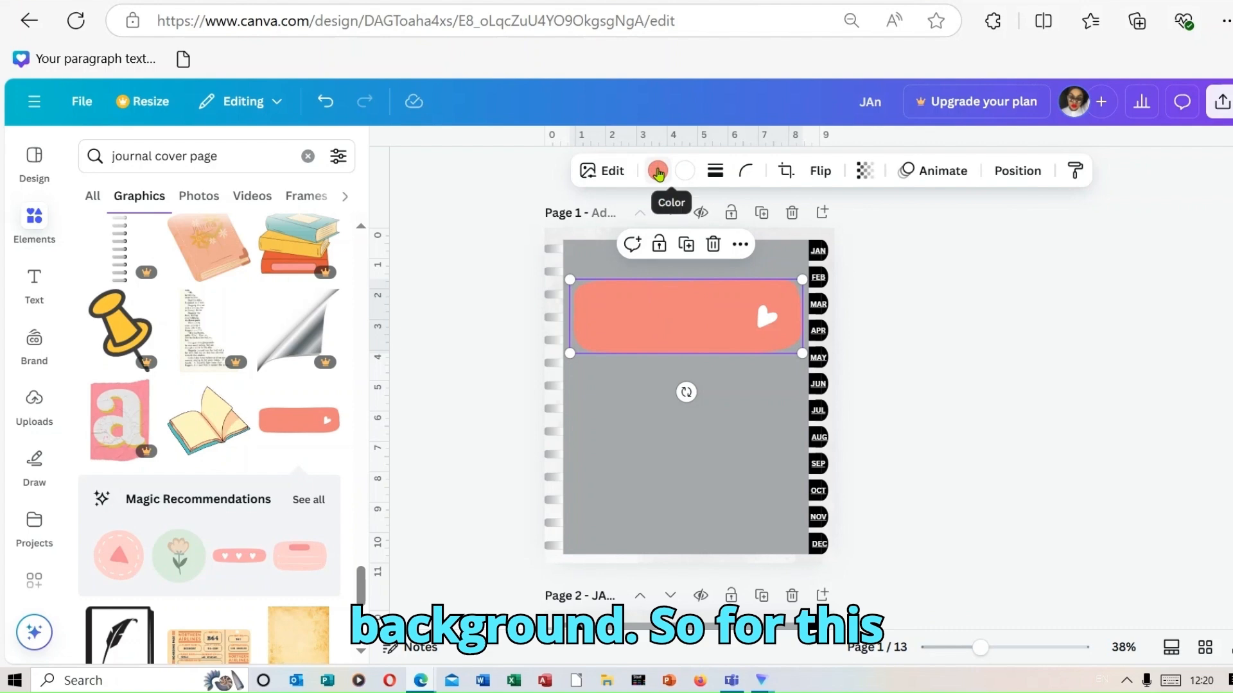
{"action": "left_click", "coordinate": [657, 170]}
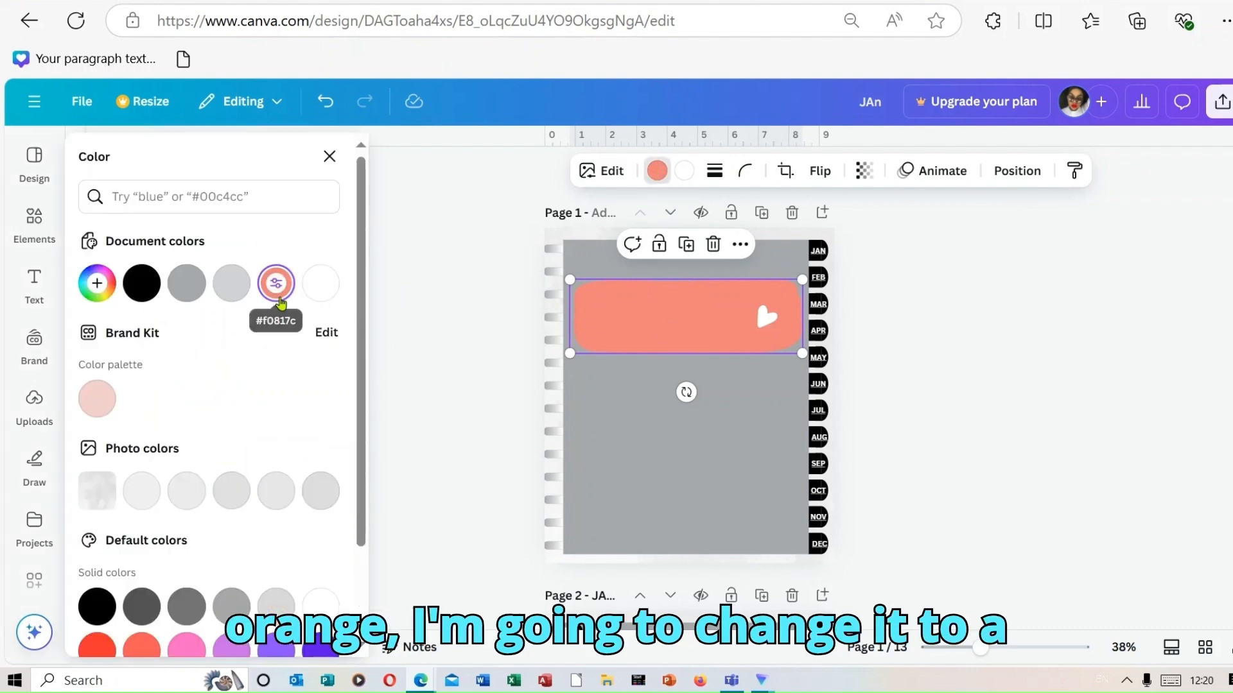
{"action": "left_click", "coordinate": [322, 297]}
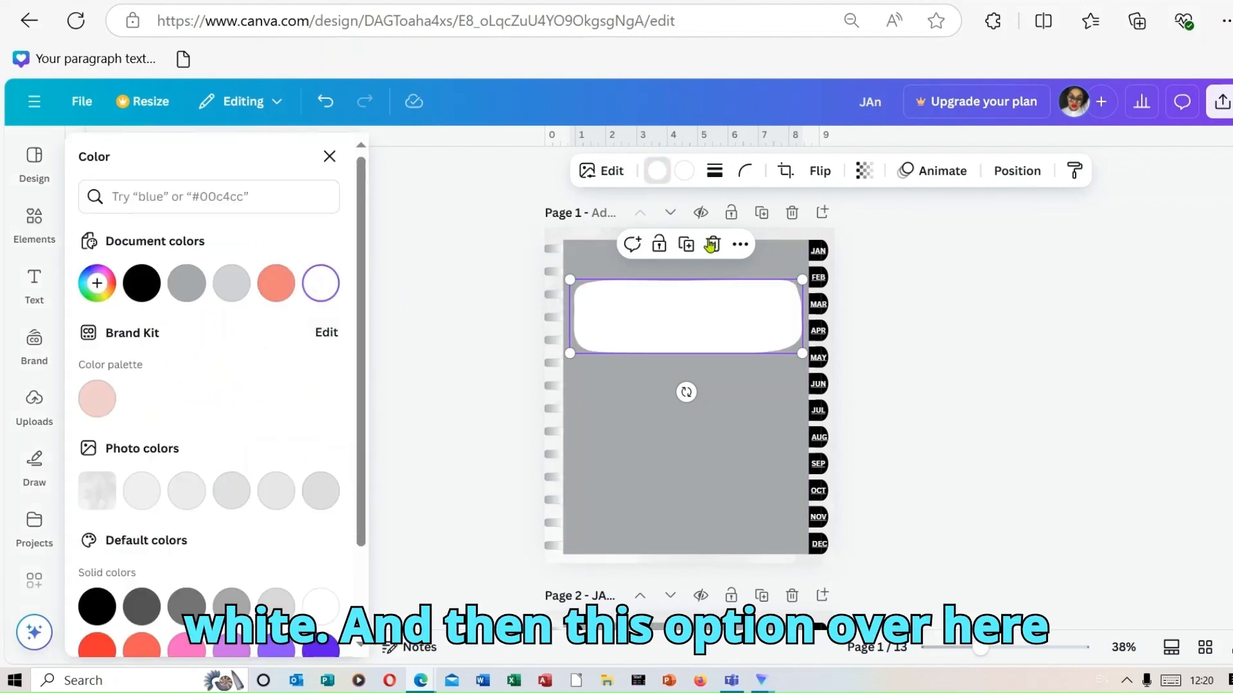
{"action": "left_click", "coordinate": [686, 179]}
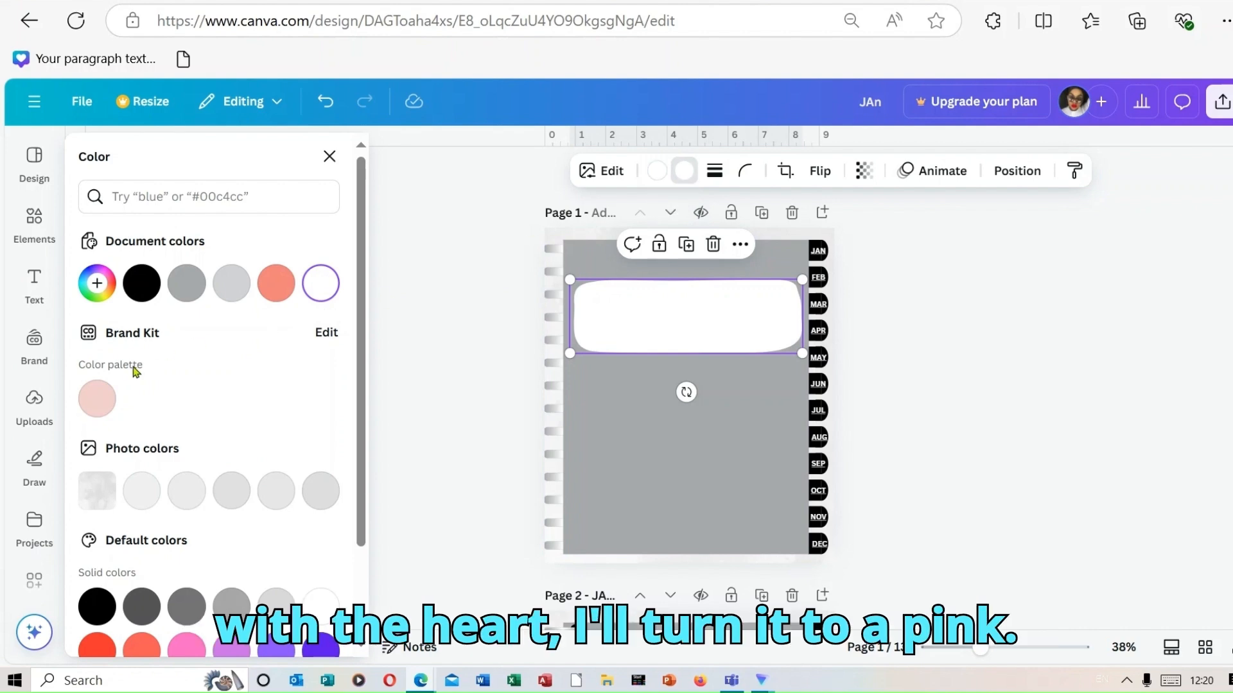
{"action": "left_click", "coordinate": [101, 399]}
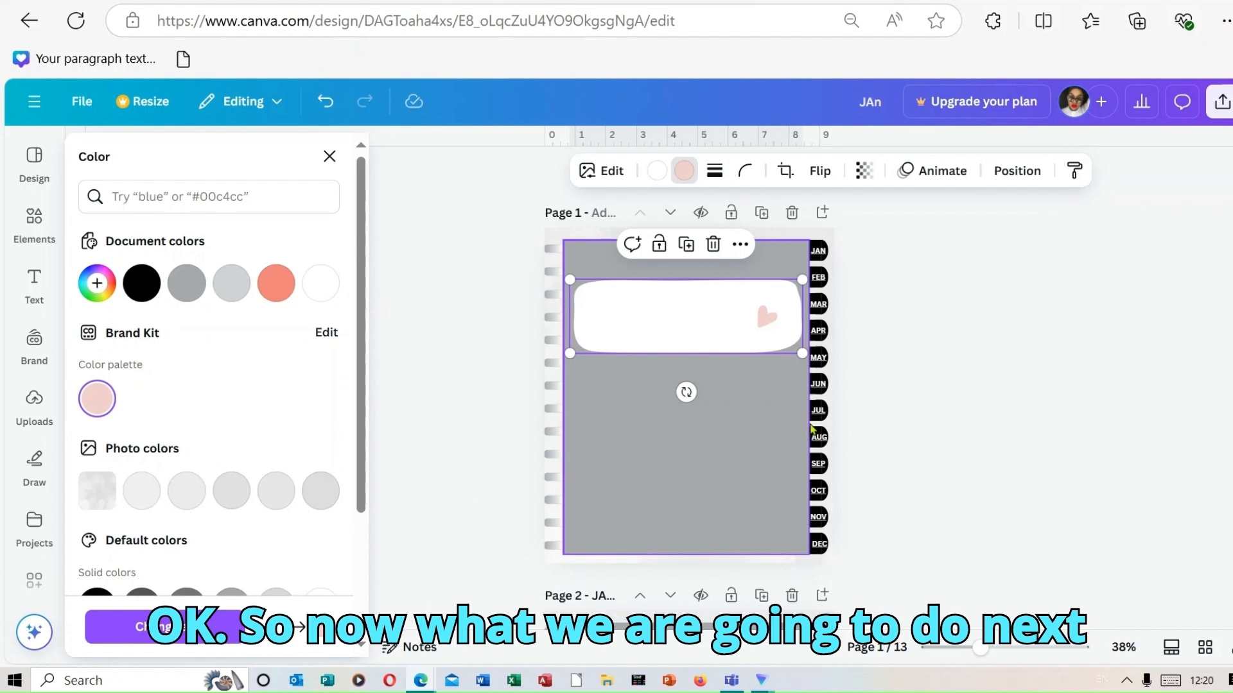
Add a two-line heading reading "2025" and "PLANNER" to page 1 and place it on the white banner
{"action": "left_click", "coordinate": [34, 283]}
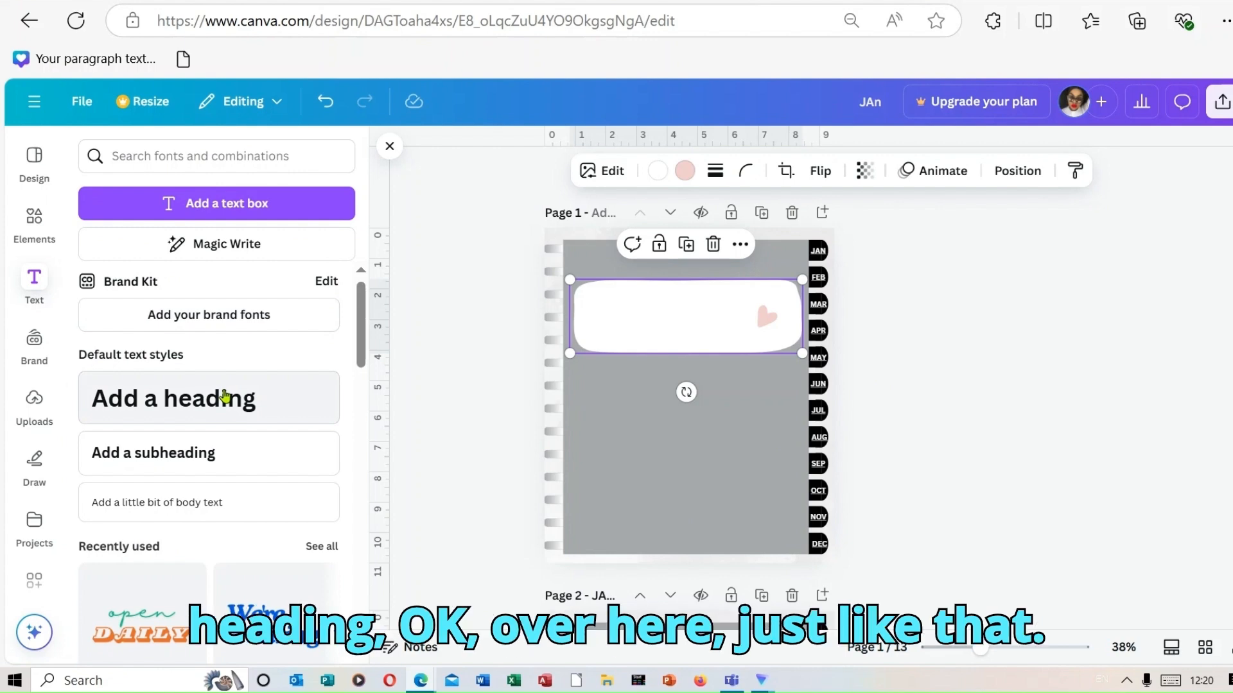
{"action": "left_click", "coordinate": [224, 396]}
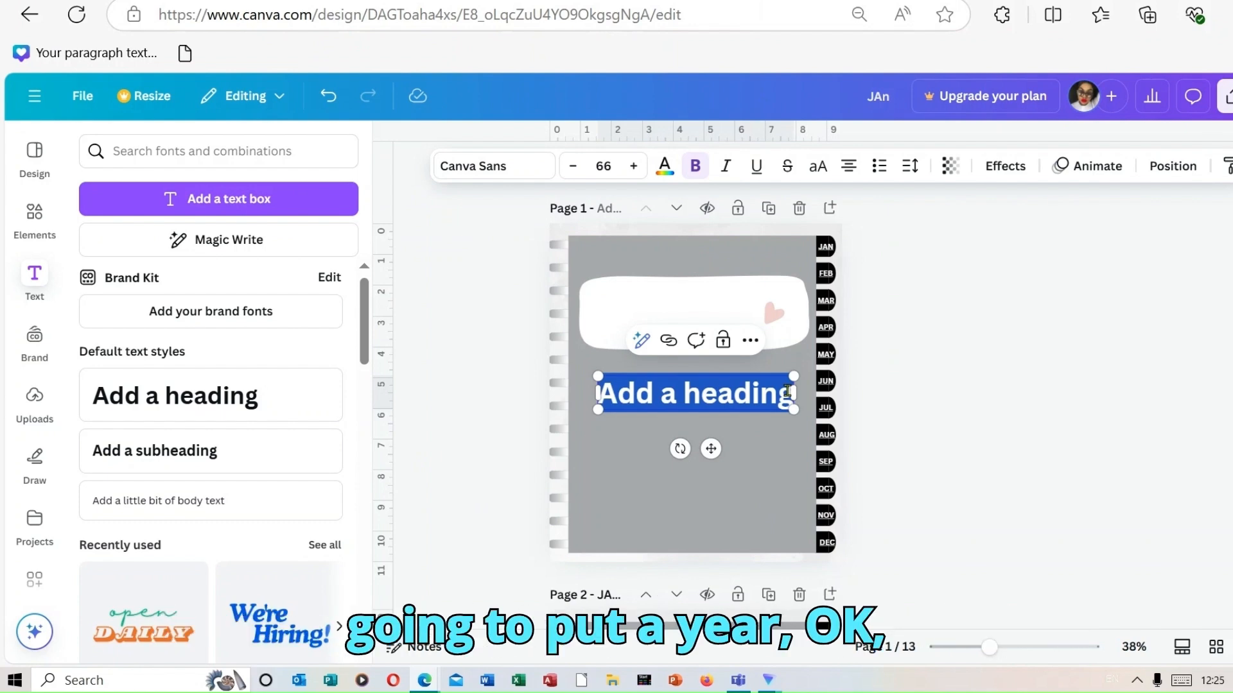
{"action": "type", "text": "2025"}
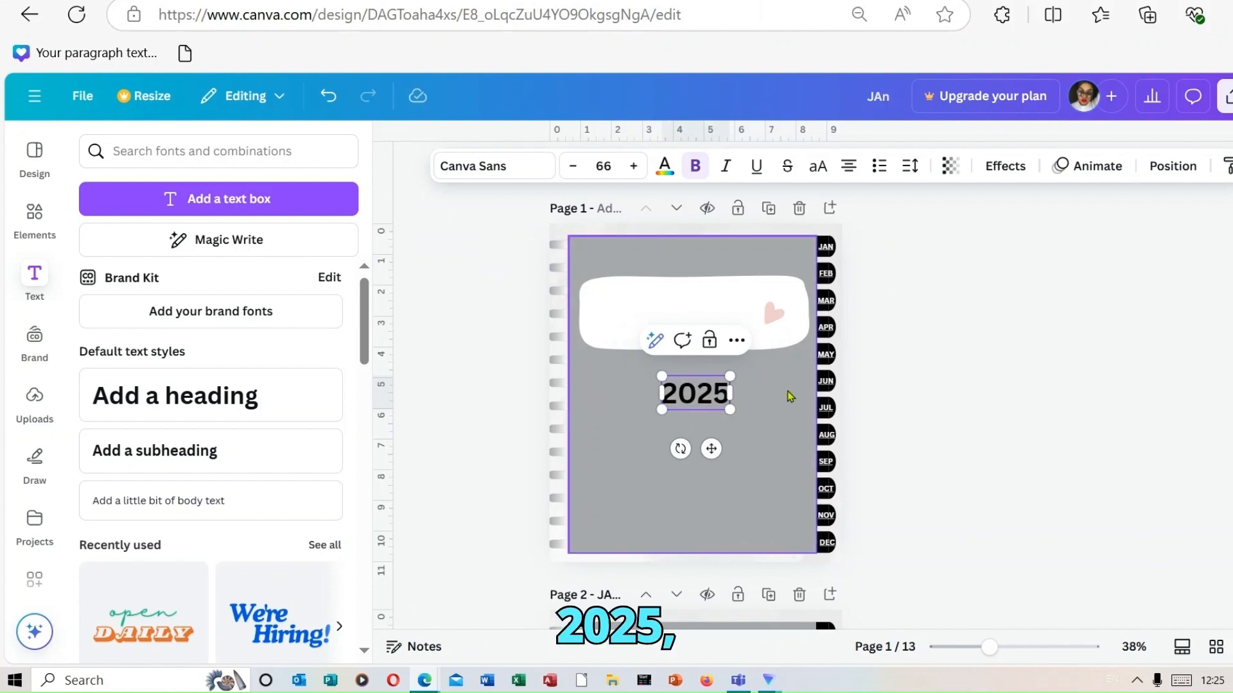
{"action": "key", "text": "Return"}
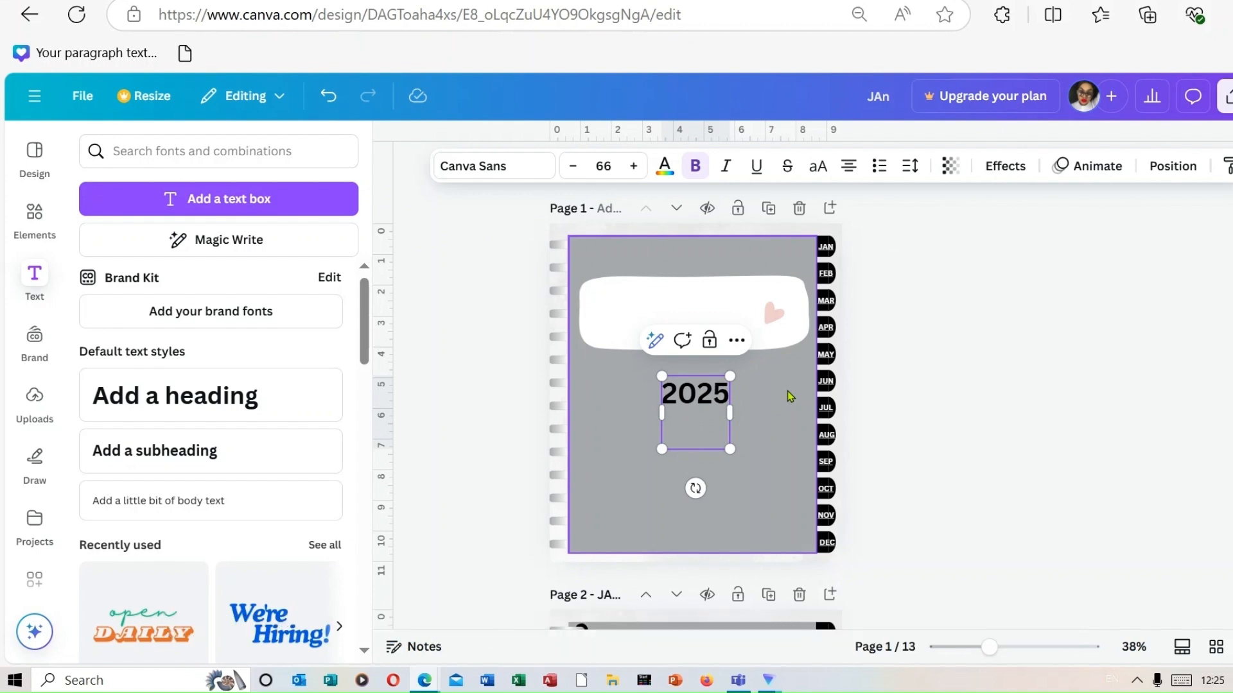
{"action": "type", "text": "PLA"}
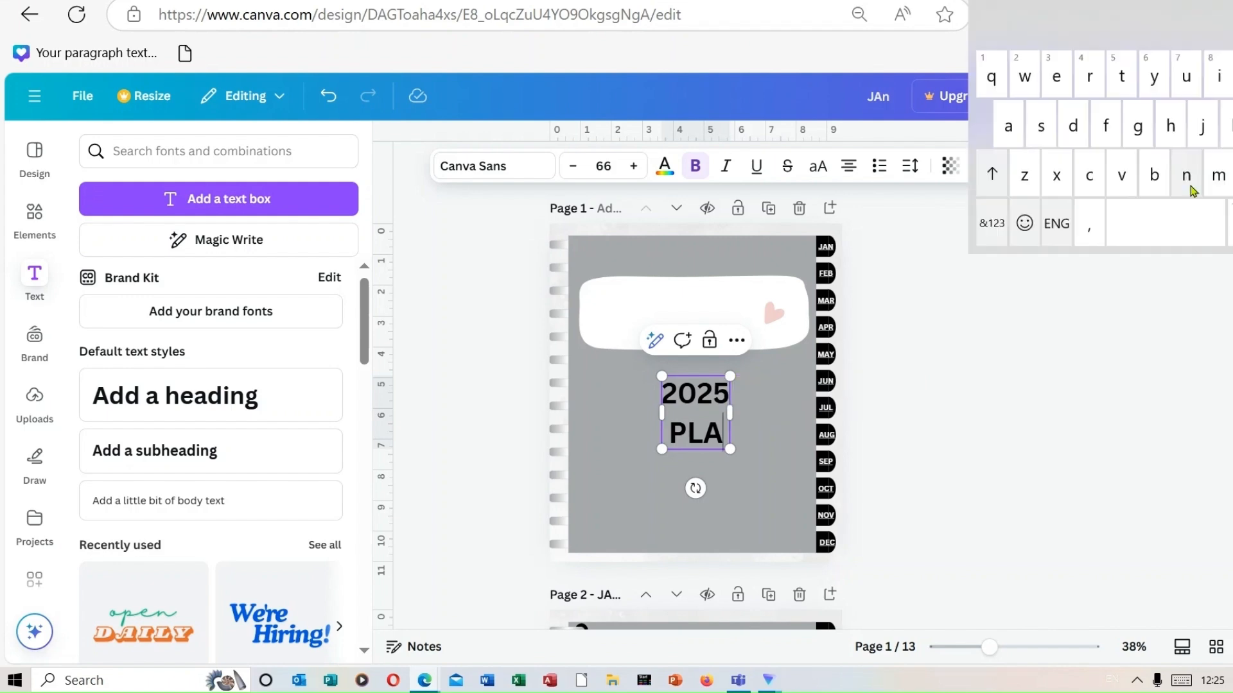
{"action": "left_click", "coordinate": [1190, 188]}
{"action": "left_click", "coordinate": [1190, 188]}
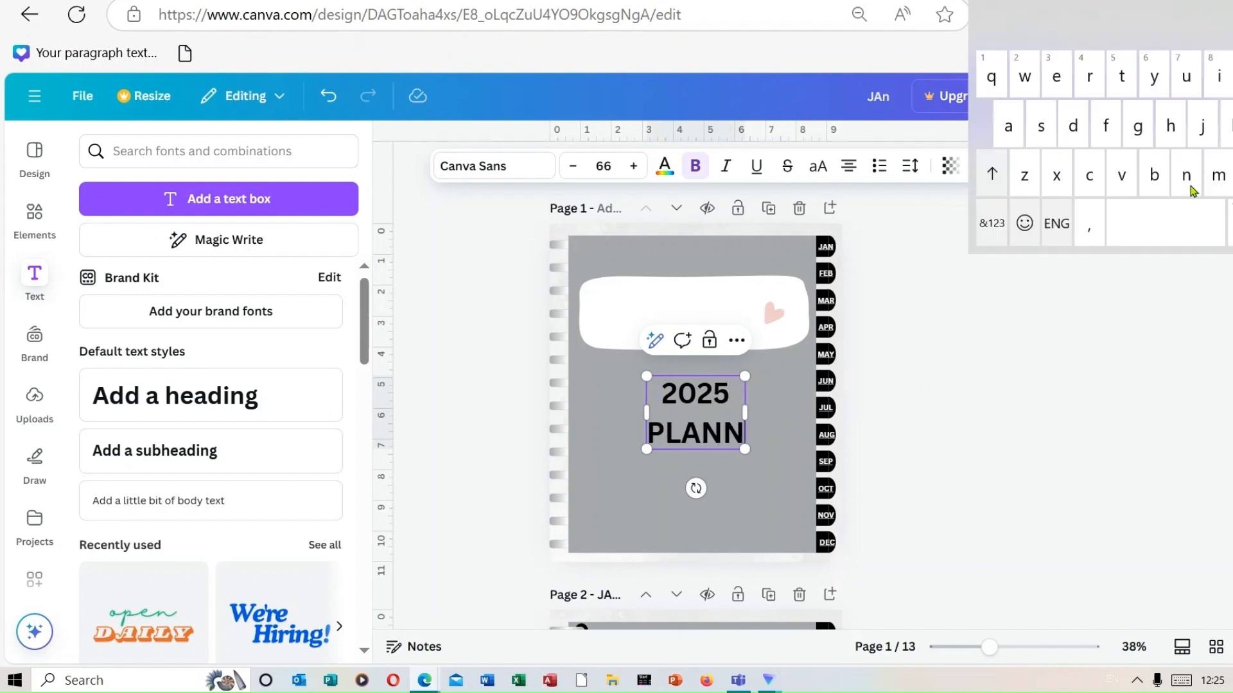
{"action": "type", "text": "ER"}
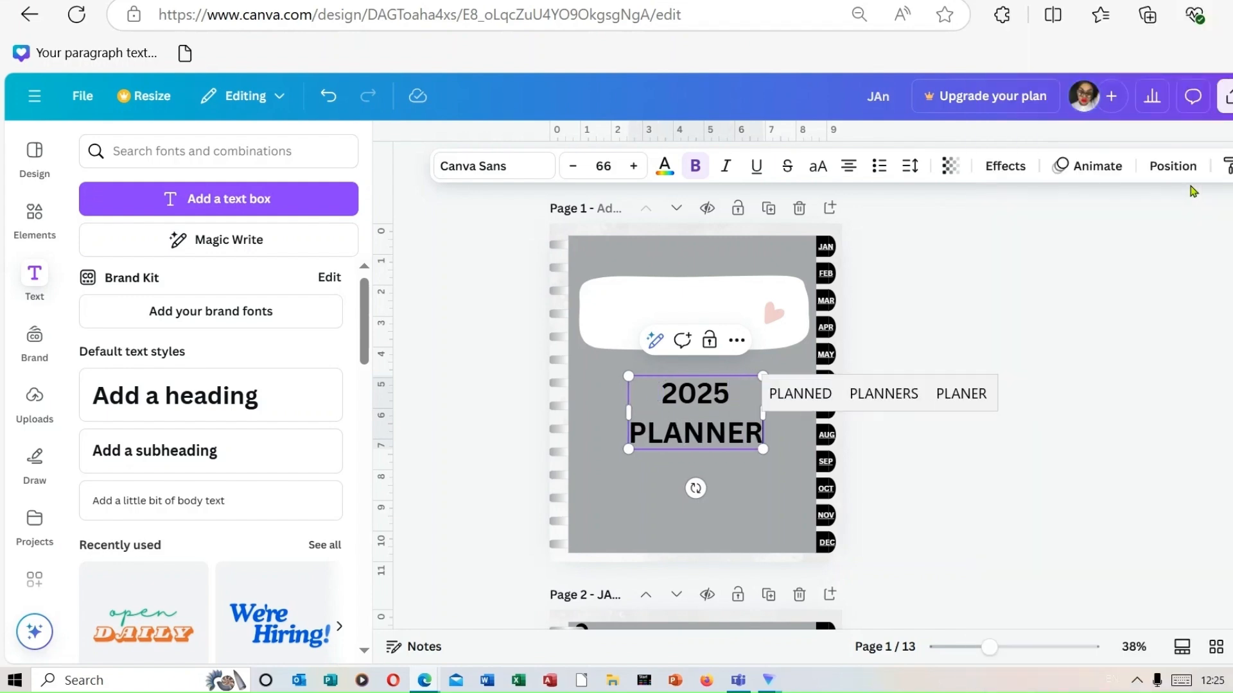
{"action": "key", "text": "Escape"}
{"action": "left_click_drag", "start_coordinate": [699, 402], "coordinate": [687, 310]}
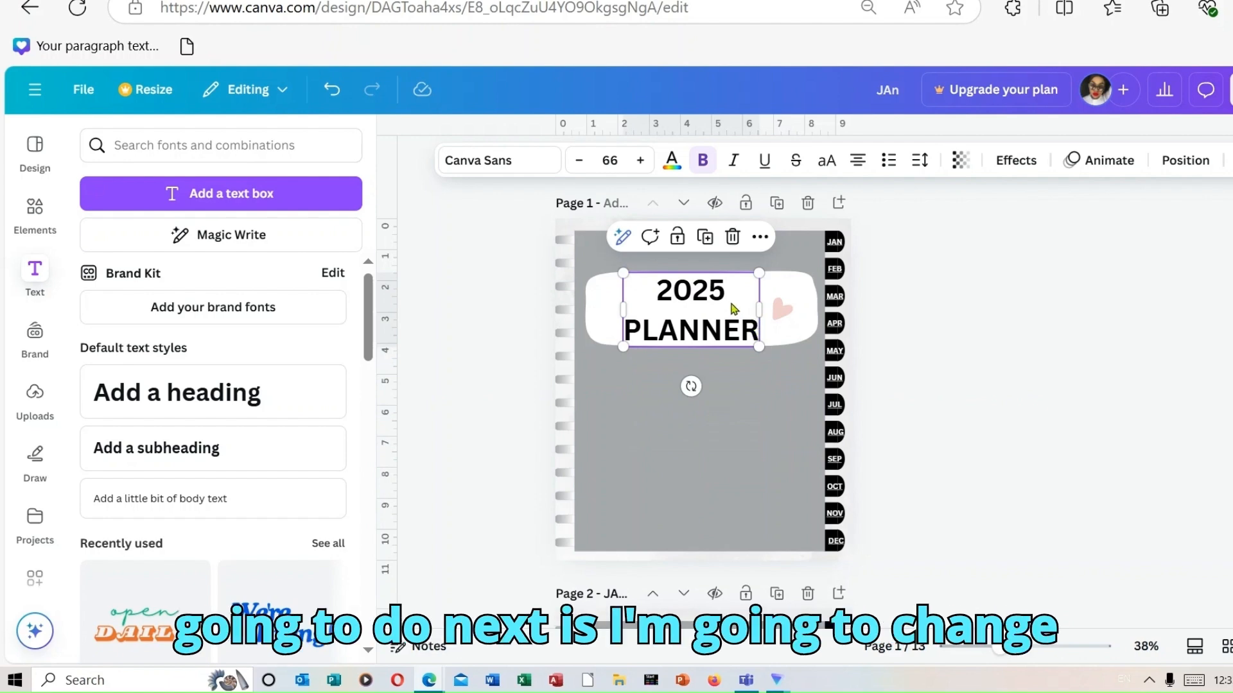
Set the font of the word PLANNER in the cover heading to Shrikhand
{"action": "double_click", "coordinate": [752, 329]}
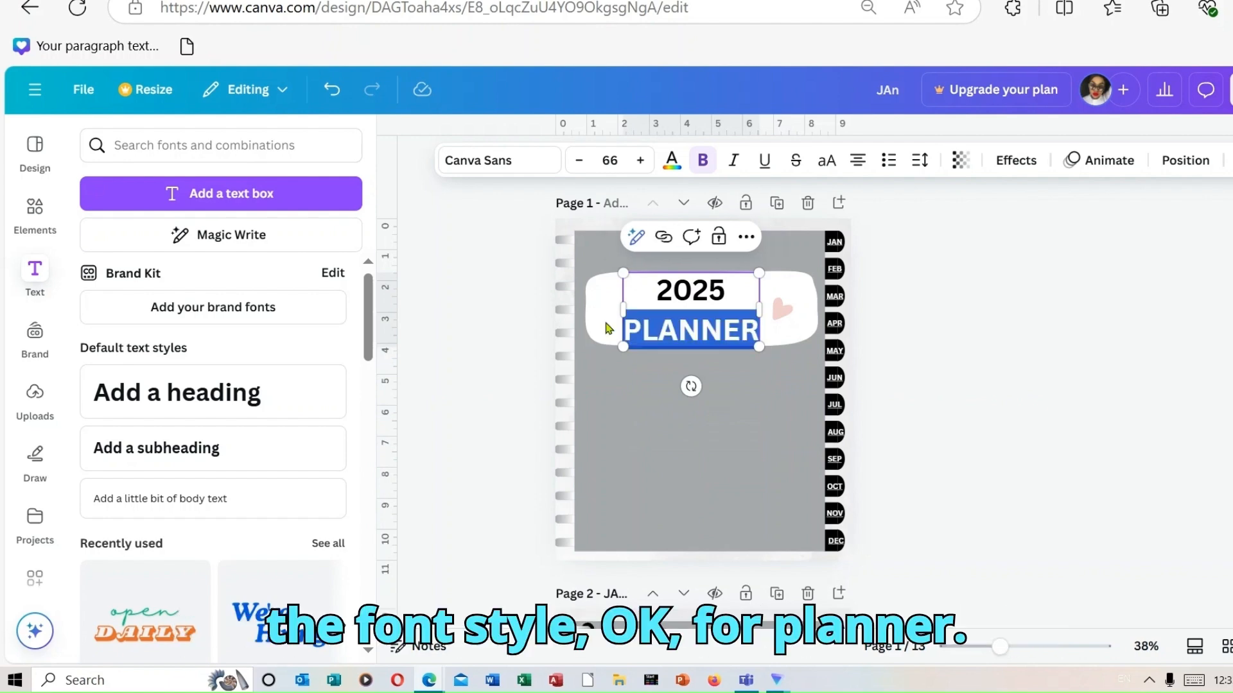
{"action": "left_click", "coordinate": [483, 161]}
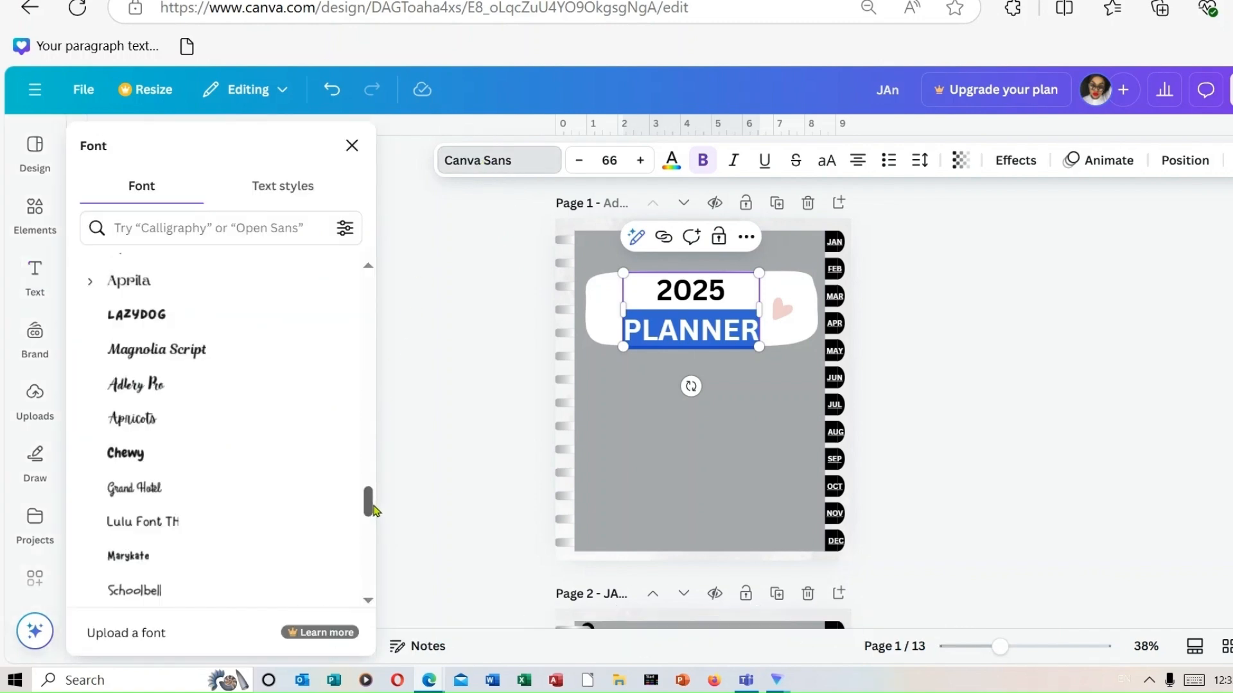
{"action": "left_click_drag", "start_coordinate": [369, 502], "coordinate": [384, 299]}
{"action": "left_click", "coordinate": [266, 526]}
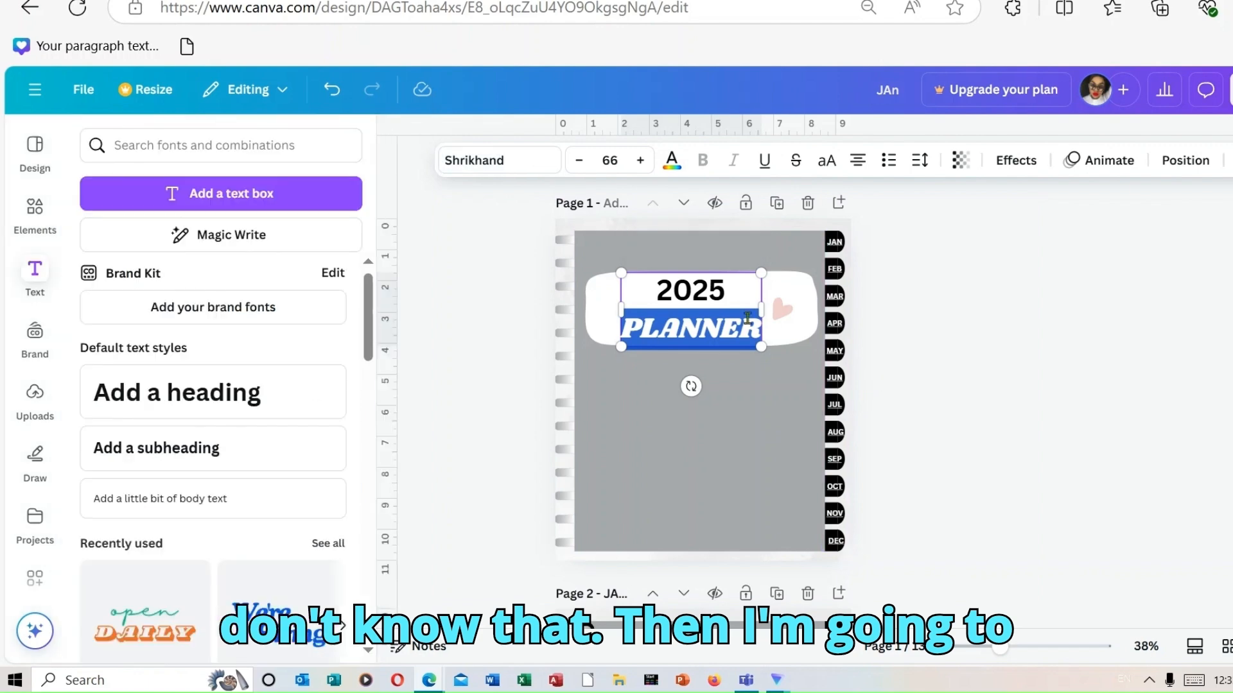
Set the font of 2025 in the cover heading to Magnolia Script
{"action": "left_click", "coordinate": [723, 293]}
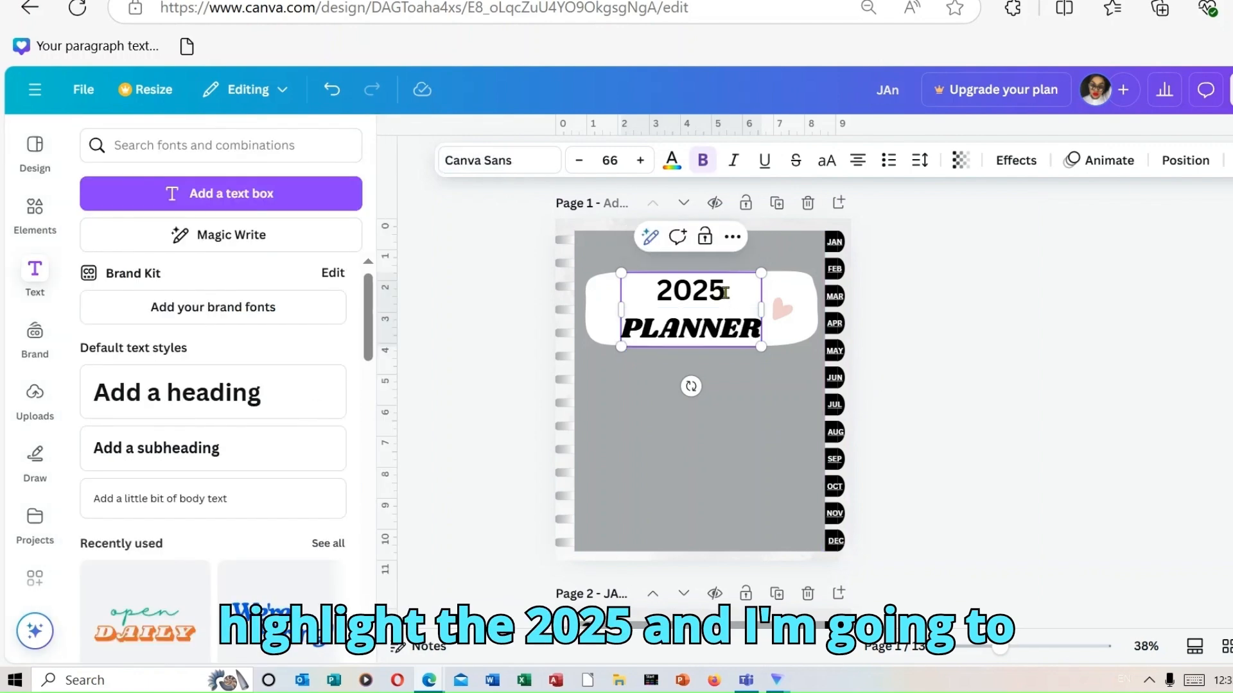
{"action": "left_click_drag", "start_coordinate": [725, 292], "coordinate": [638, 287]}
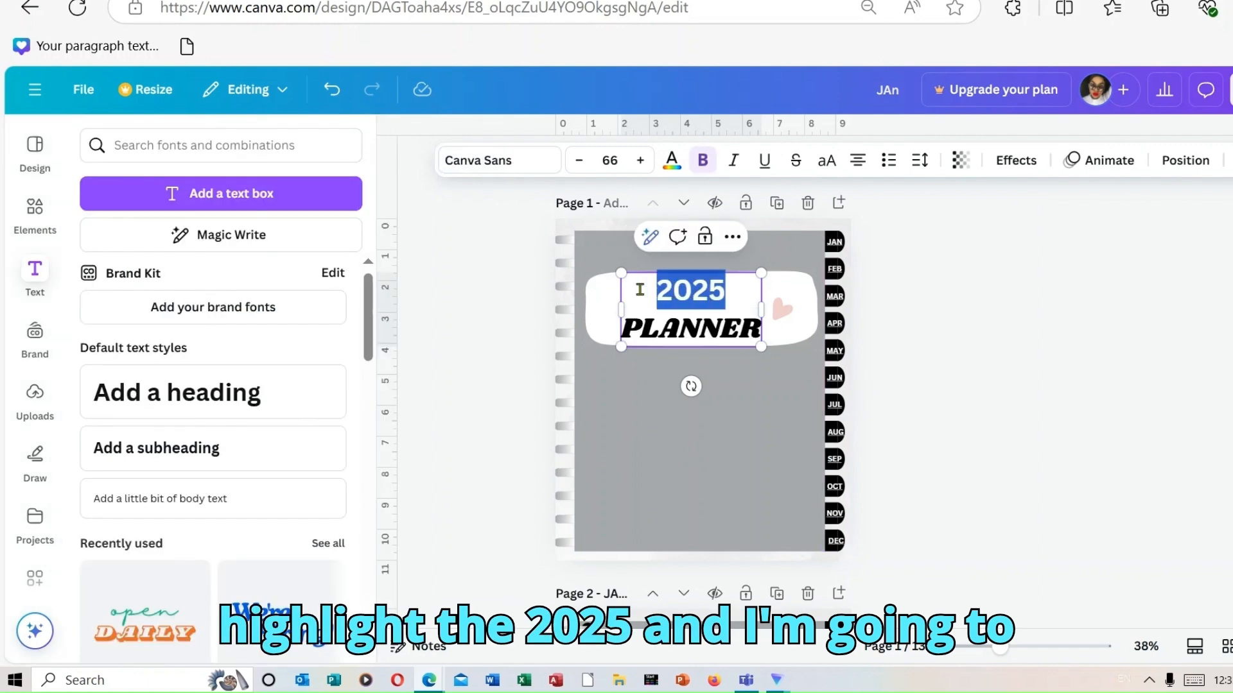
{"action": "left_click", "coordinate": [541, 162]}
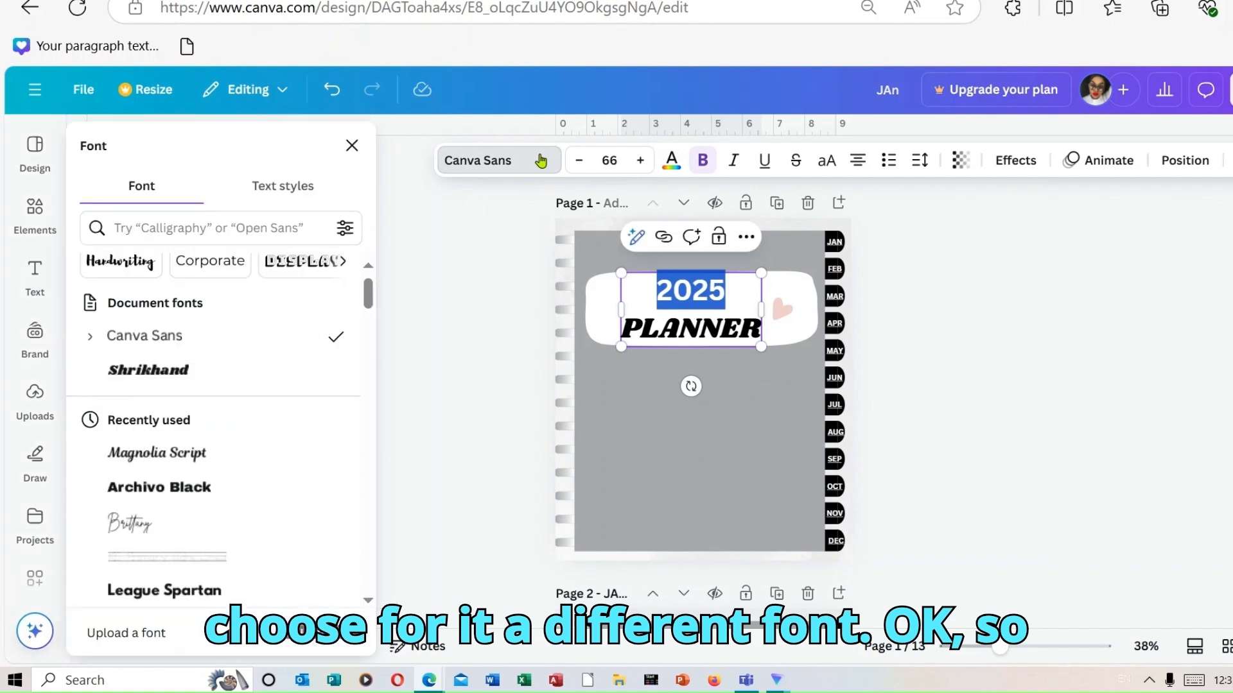
{"action": "left_click", "coordinate": [269, 458]}
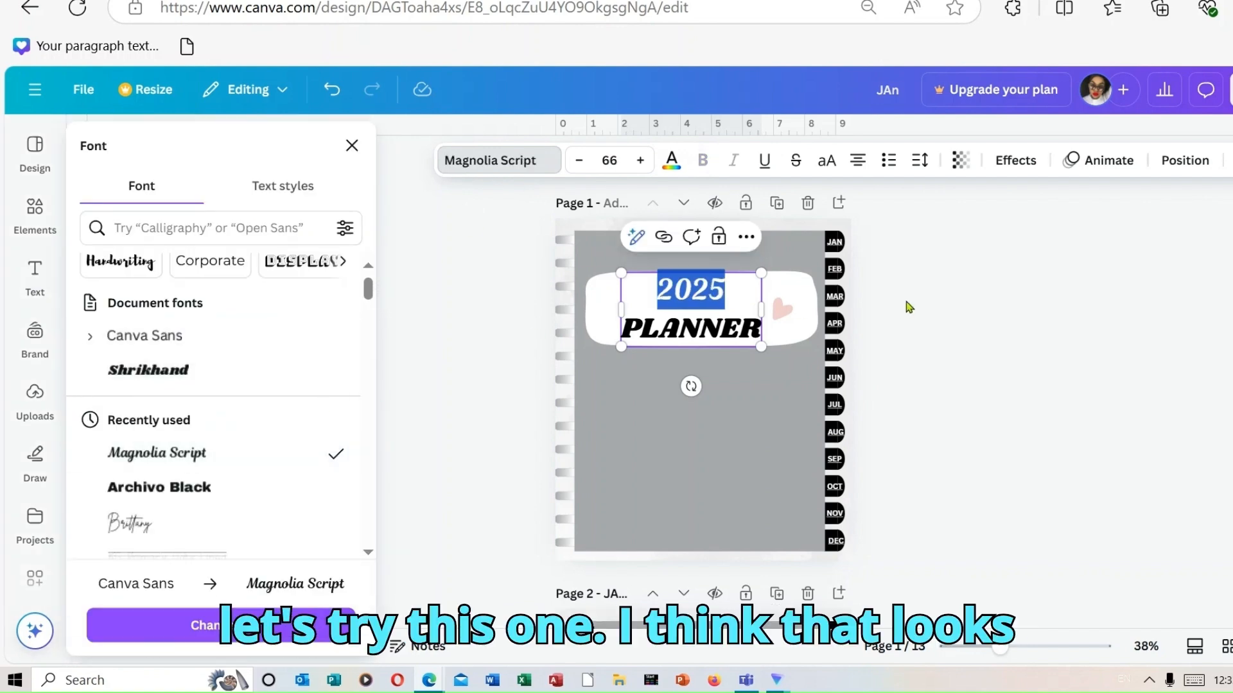
{"action": "left_click", "coordinate": [919, 310]}
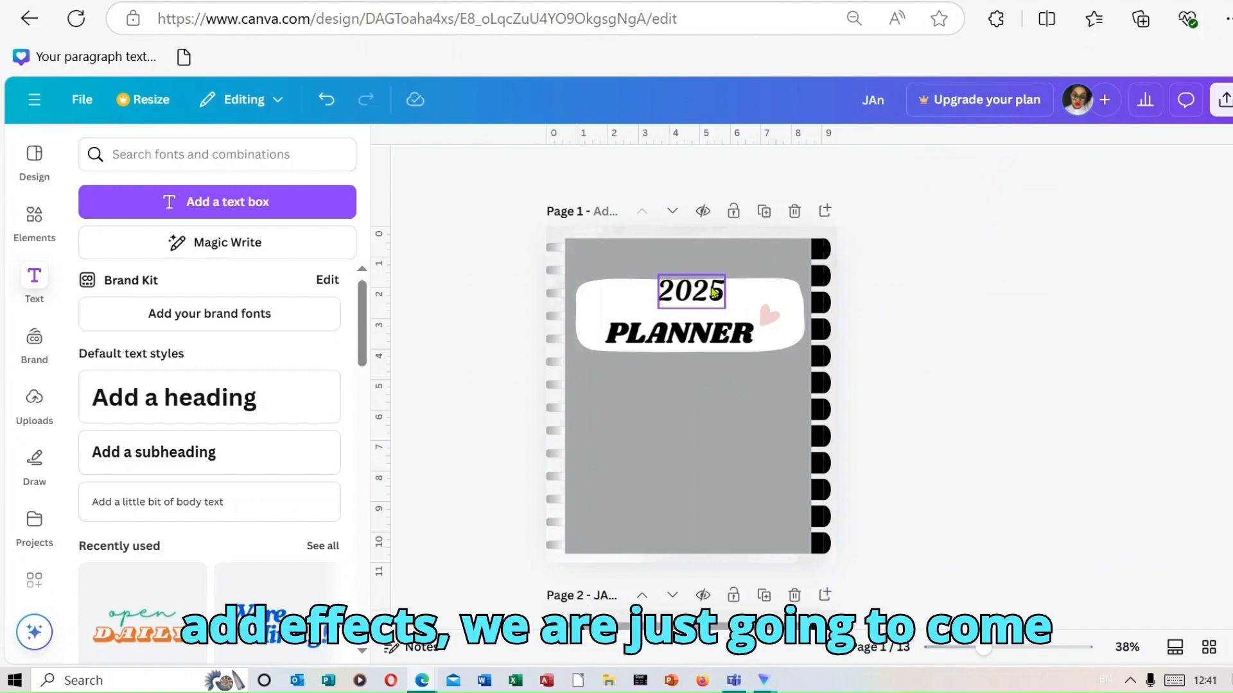
Set the outline effect color of the 2025 text on the cover to white
{"action": "left_click", "coordinate": [714, 293]}
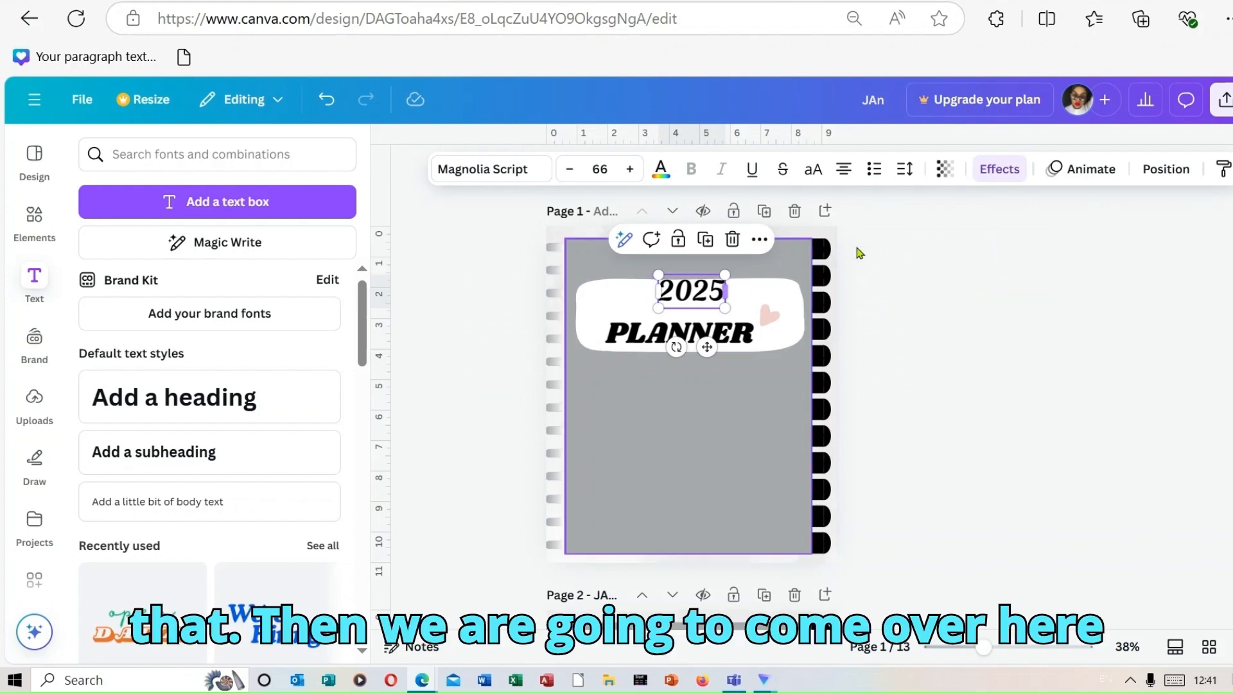
{"action": "left_click", "coordinate": [985, 172]}
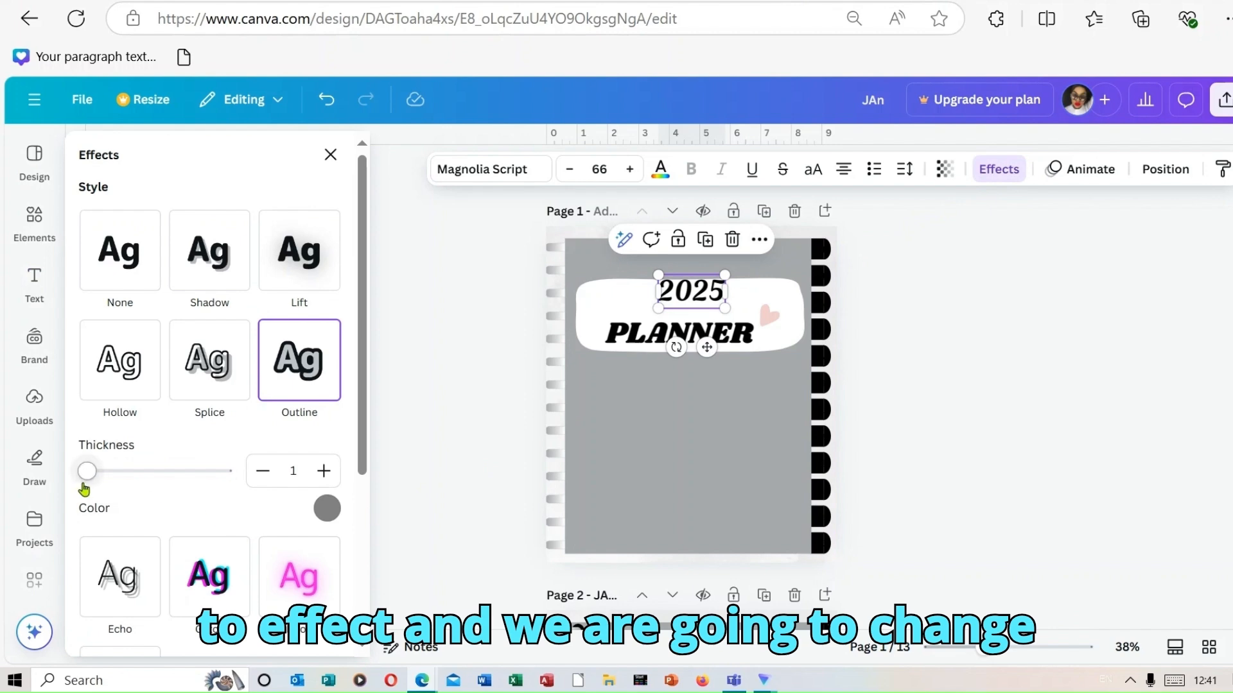
{"action": "left_click", "coordinate": [334, 510]}
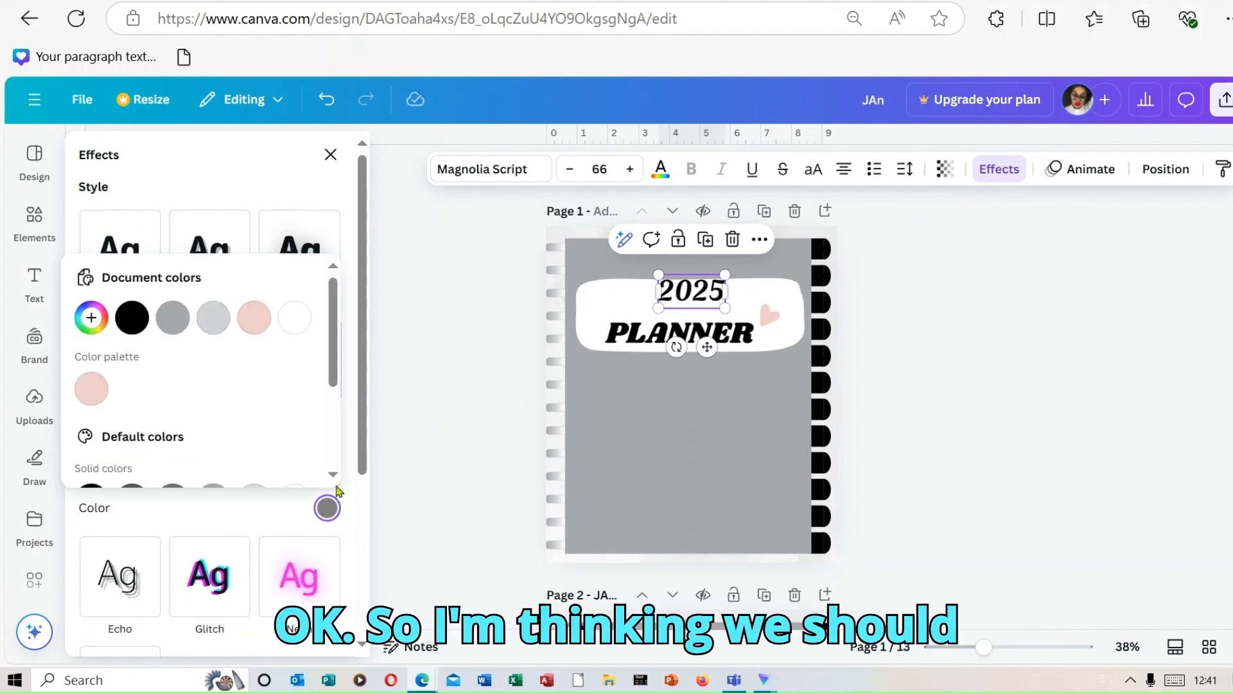
{"action": "left_click_drag", "start_coordinate": [338, 363], "coordinate": [341, 421]}
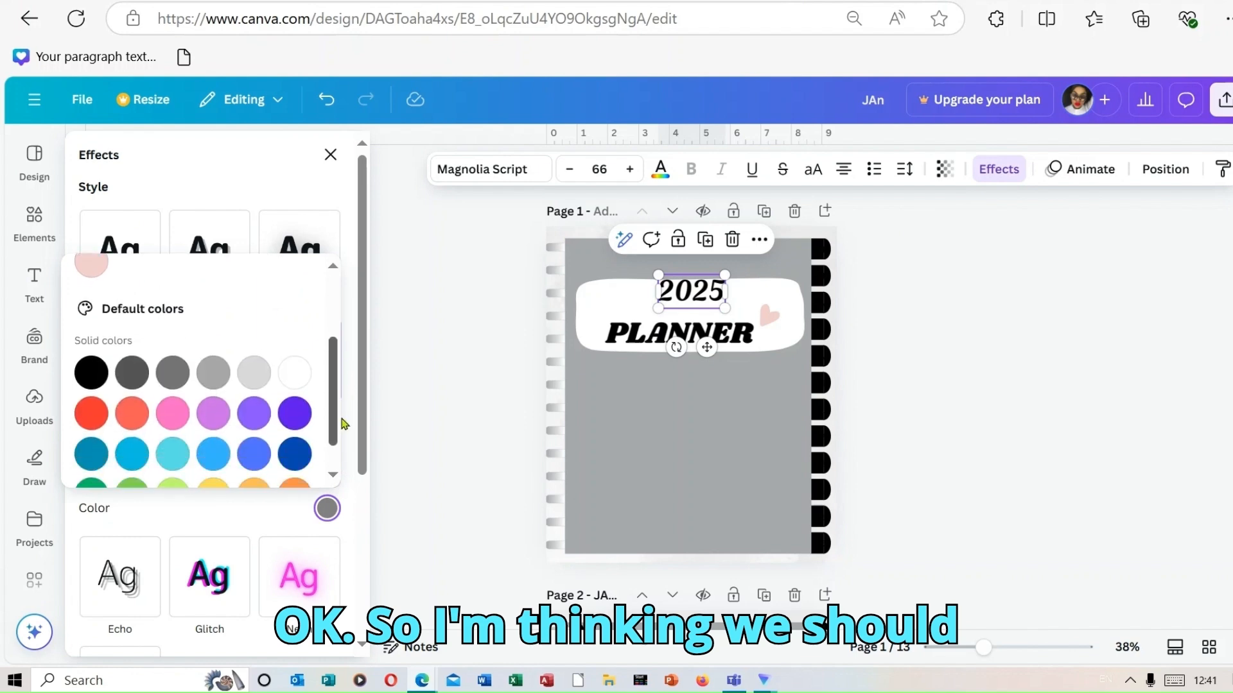
{"action": "left_click", "coordinate": [301, 373]}
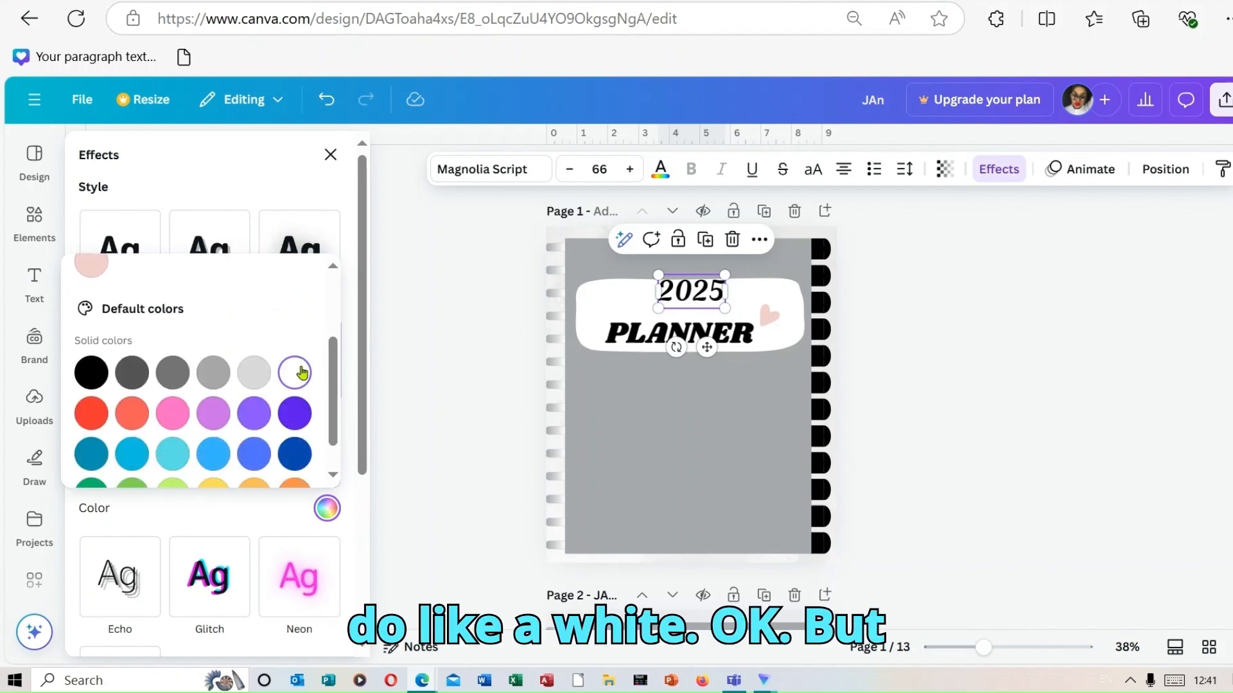
Recolor the cover banner behind the heading black
{"action": "left_click", "coordinate": [604, 305]}
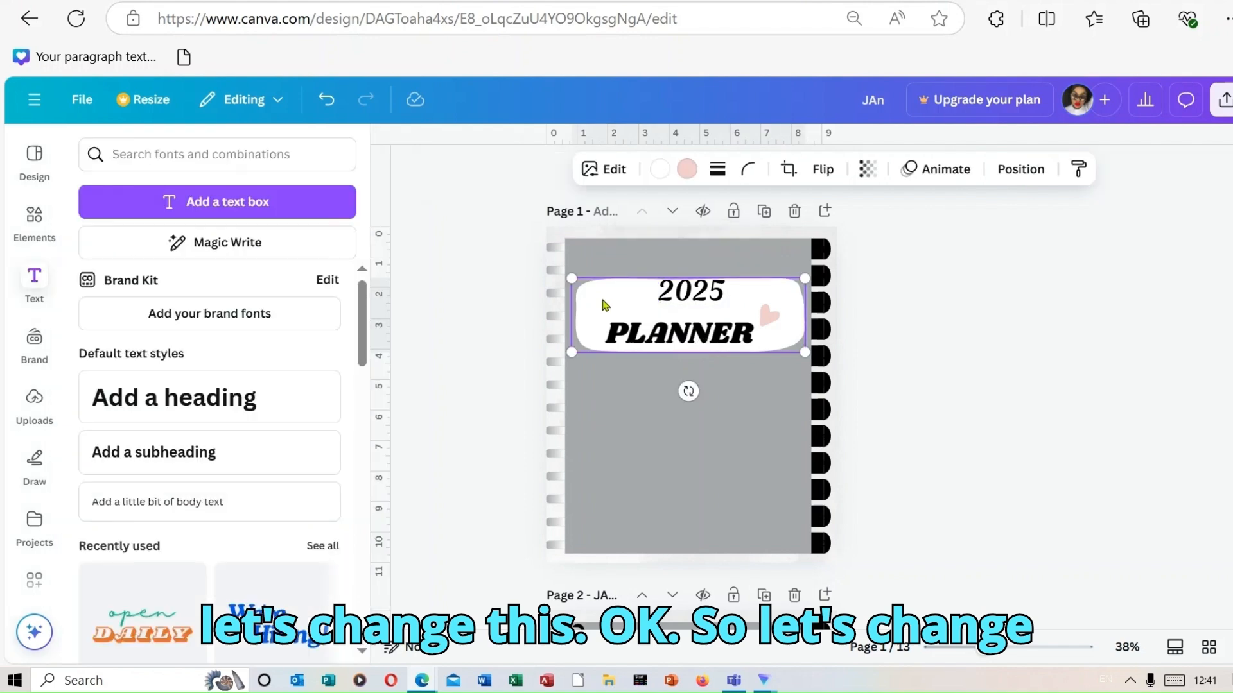
{"action": "left_click", "coordinate": [660, 169]}
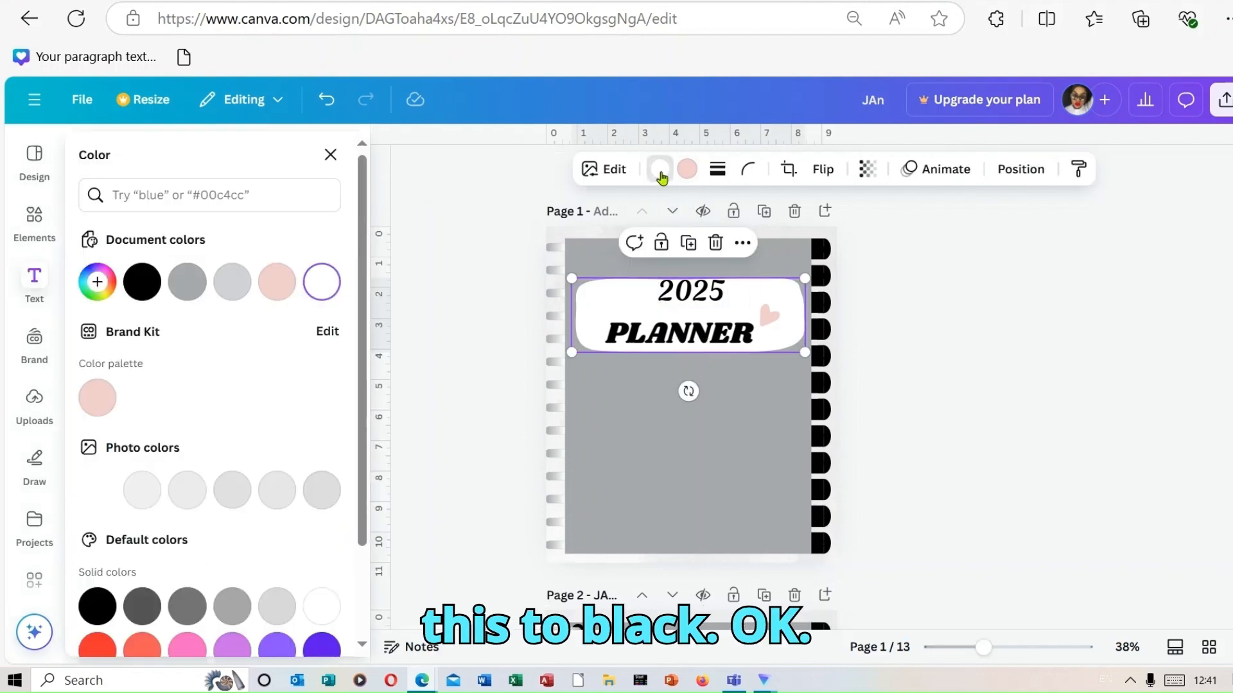
{"action": "left_click", "coordinate": [142, 282]}
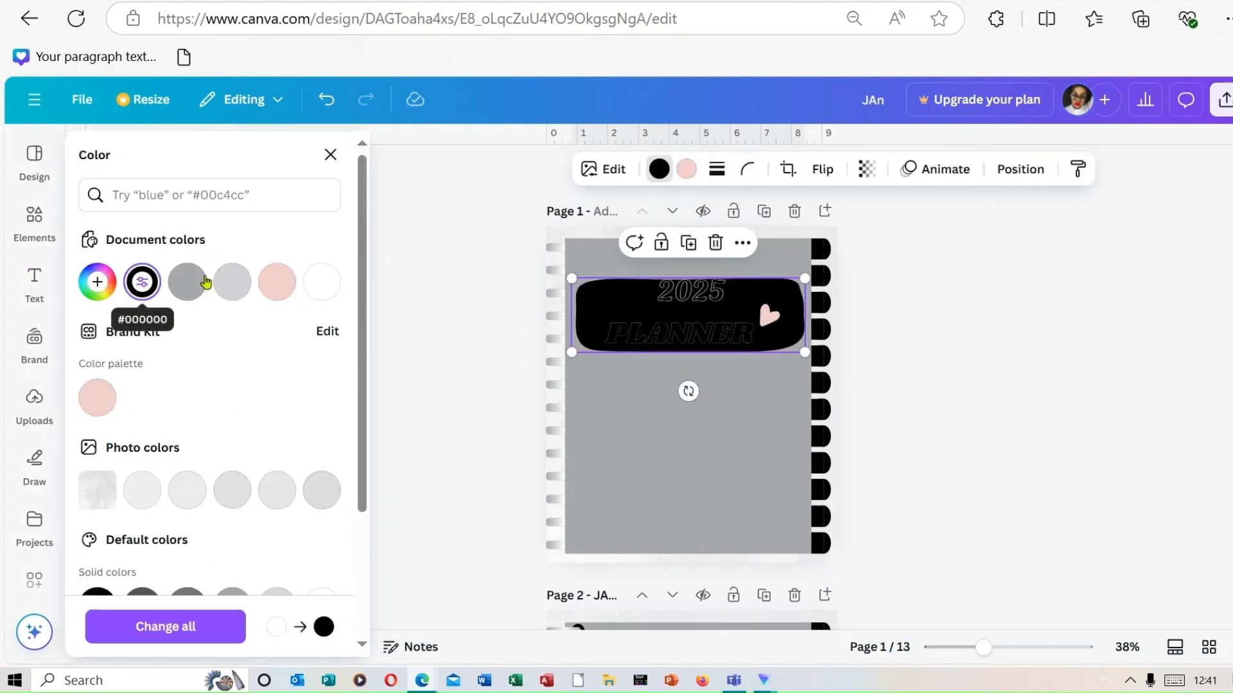
Recolor the PLANNER and 2025 texts on the cover white
{"action": "left_click", "coordinate": [717, 334]}
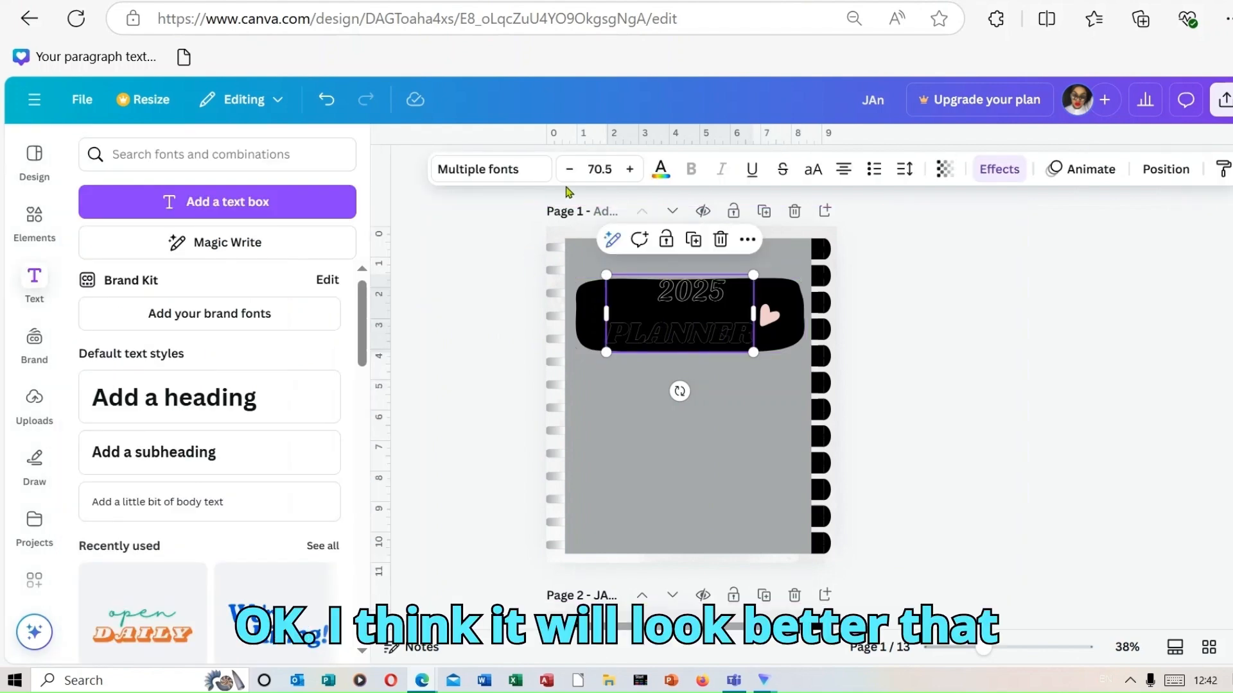
{"action": "left_click", "coordinate": [663, 172]}
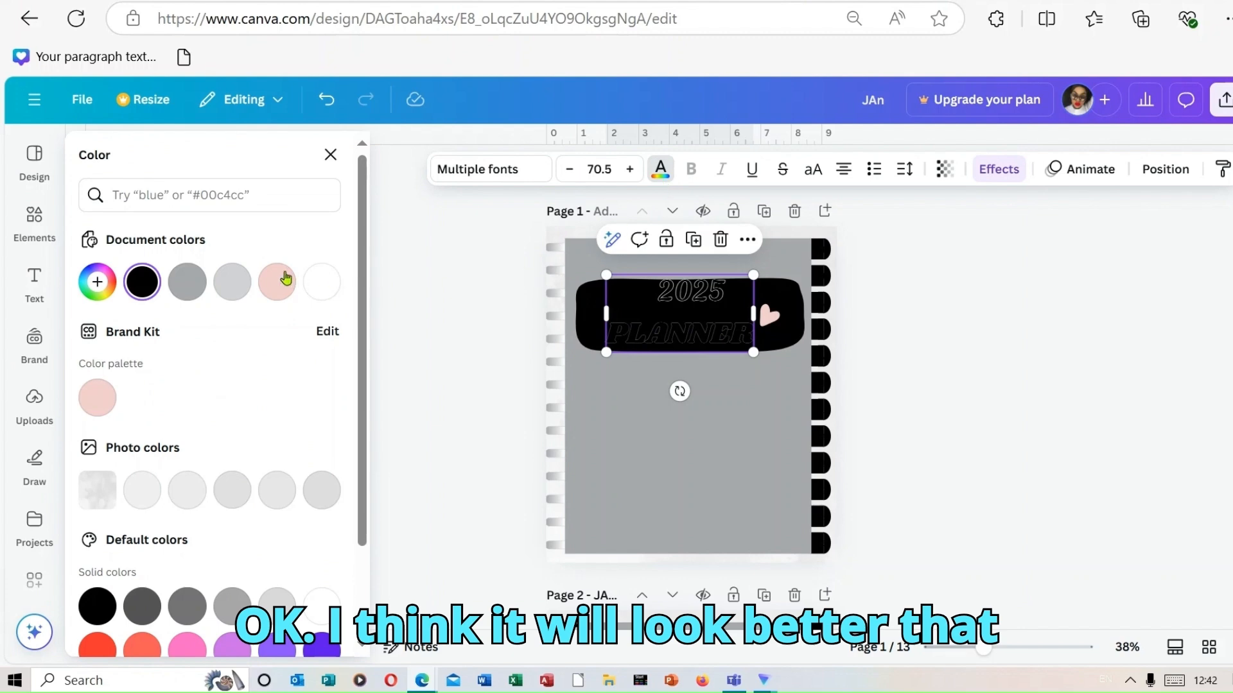
{"action": "left_click", "coordinate": [335, 288]}
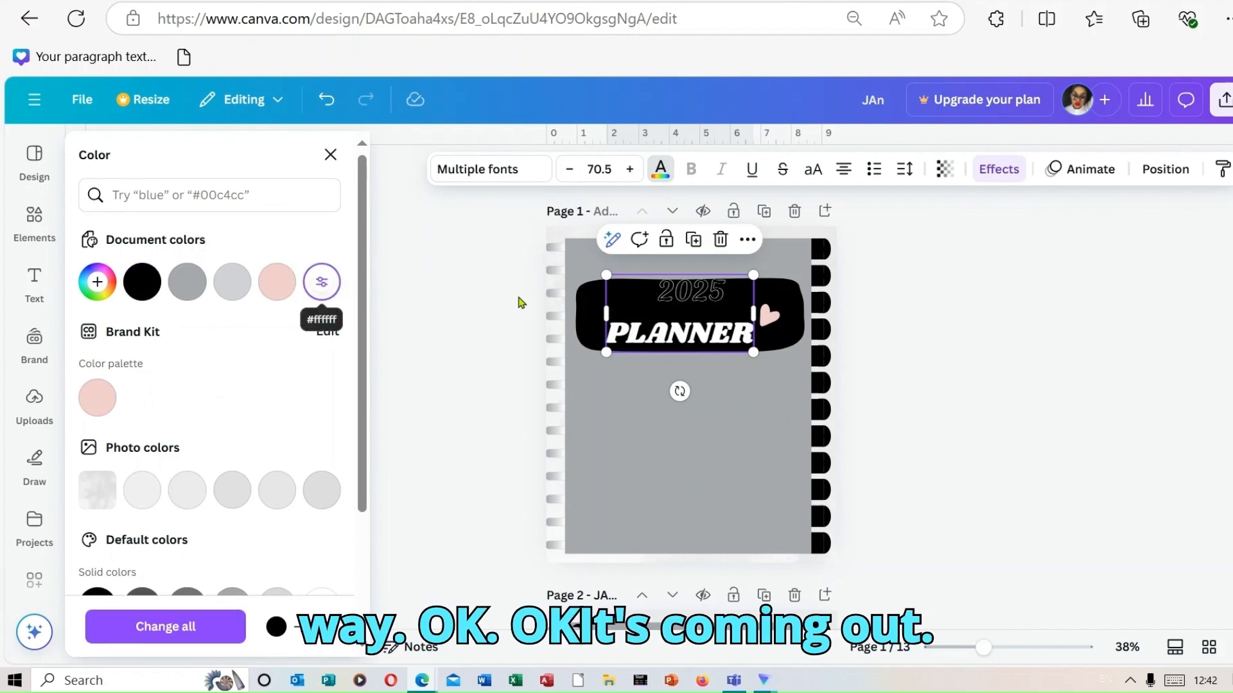
{"action": "left_click", "coordinate": [713, 297]}
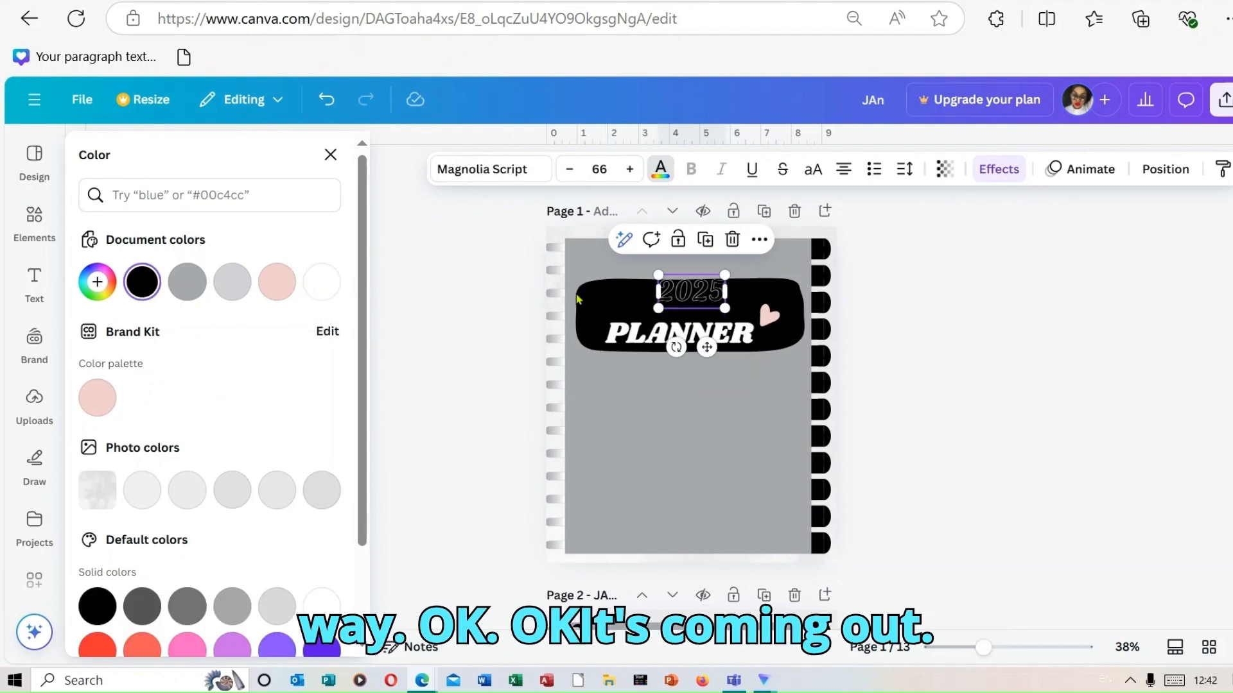
{"action": "left_click", "coordinate": [327, 281]}
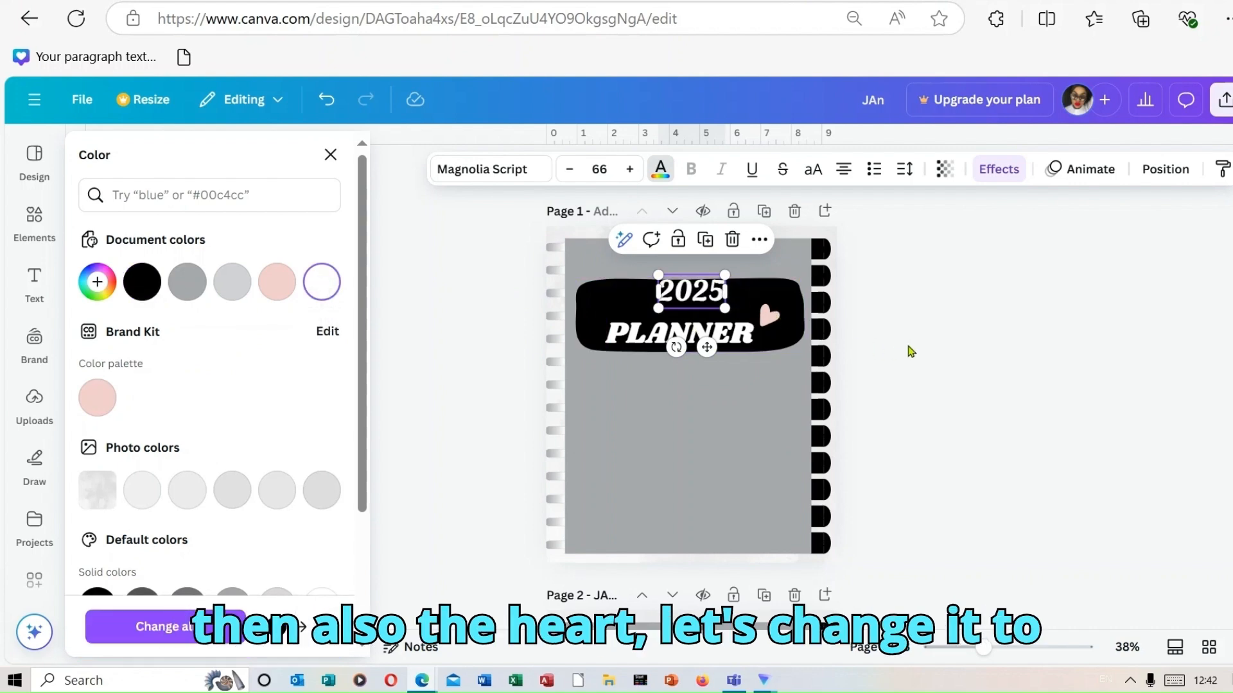
Recolor the heart on the cover banner white
{"action": "left_click", "coordinate": [770, 307]}
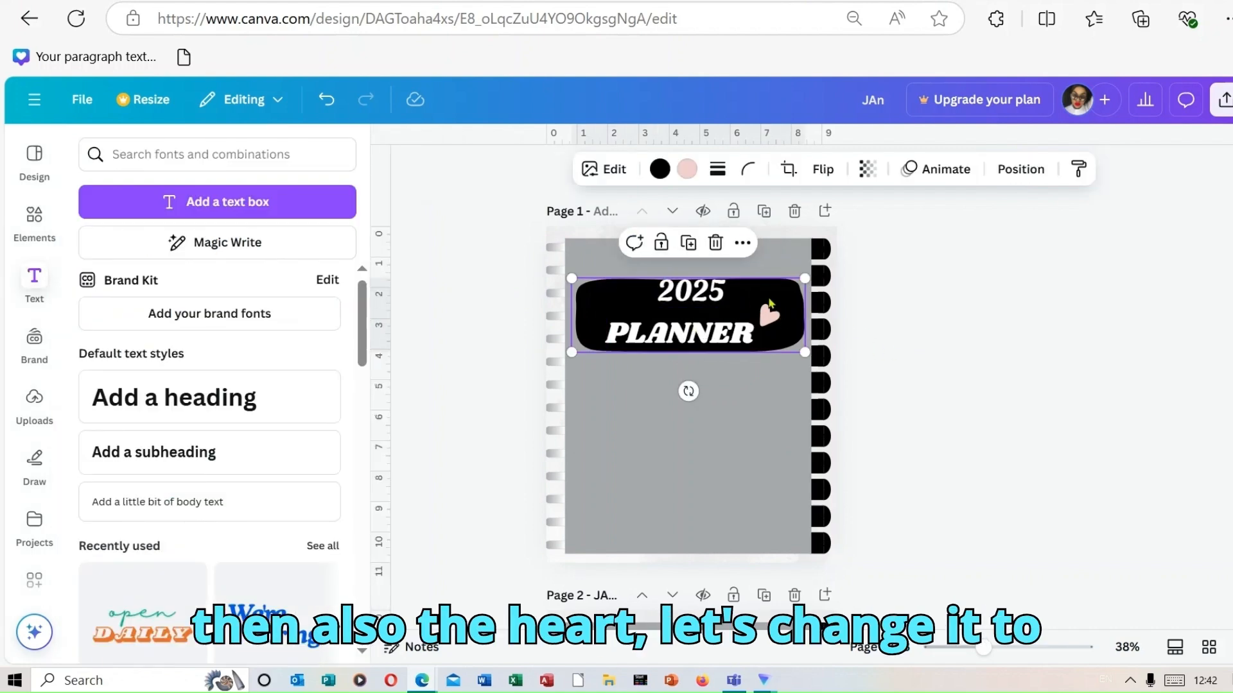
{"action": "left_click", "coordinate": [686, 168]}
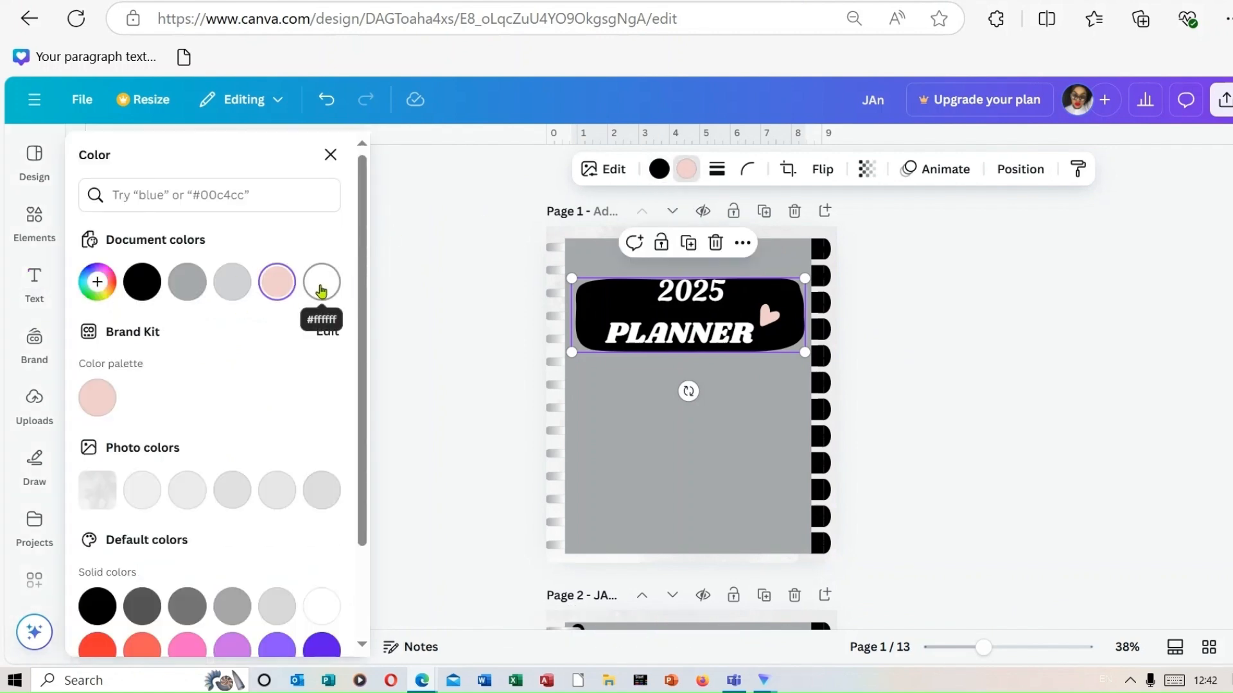
{"action": "left_click", "coordinate": [321, 283]}
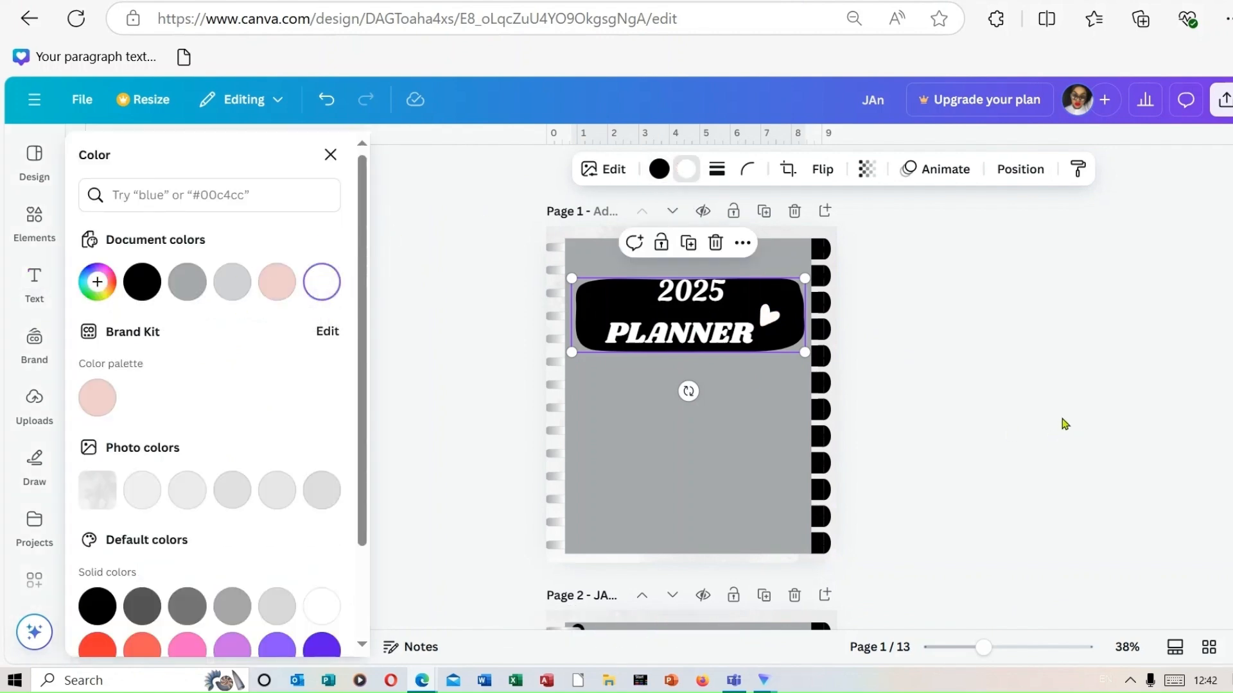
{"action": "key", "text": "Escape"}
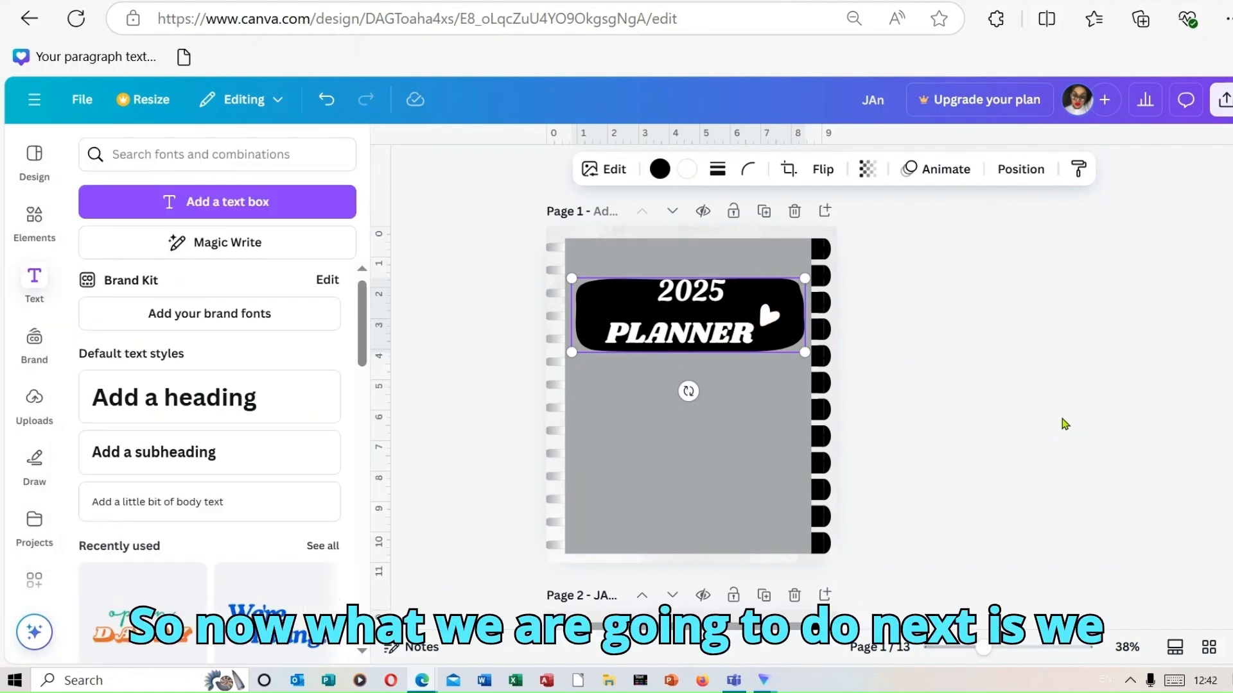
Increase the outline effect thickness of the 2025 text to 200
{"action": "left_click", "coordinate": [707, 297]}
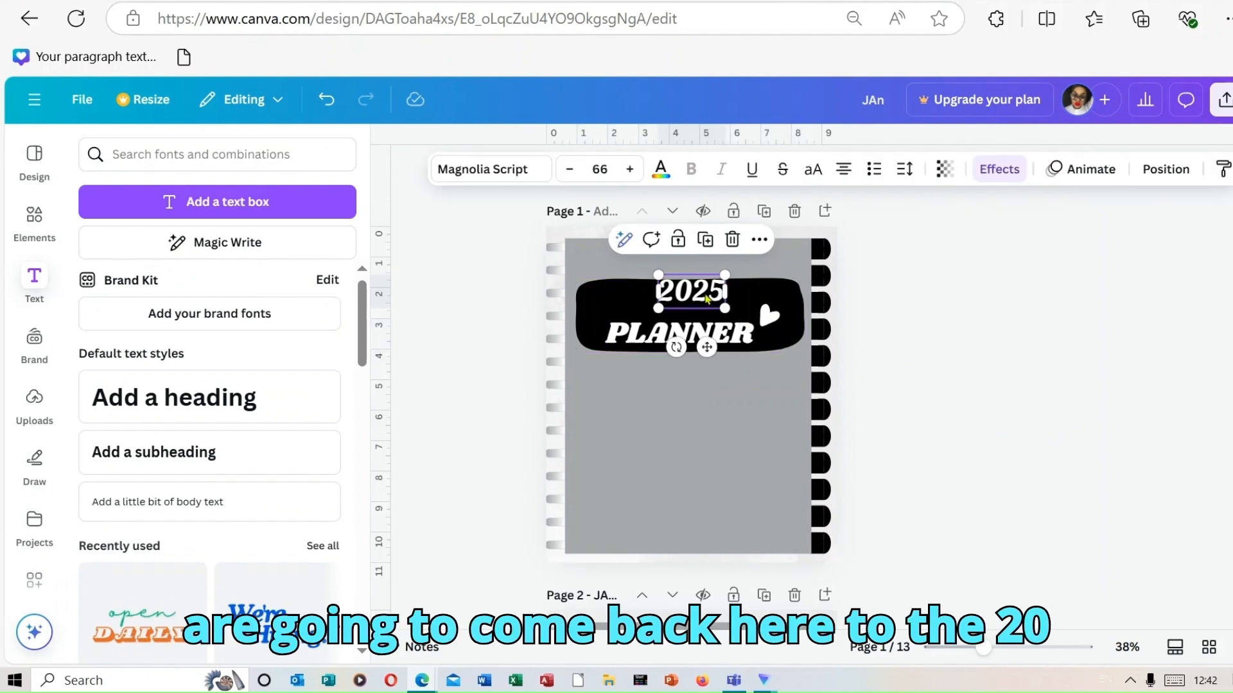
{"action": "left_click", "coordinate": [1000, 168]}
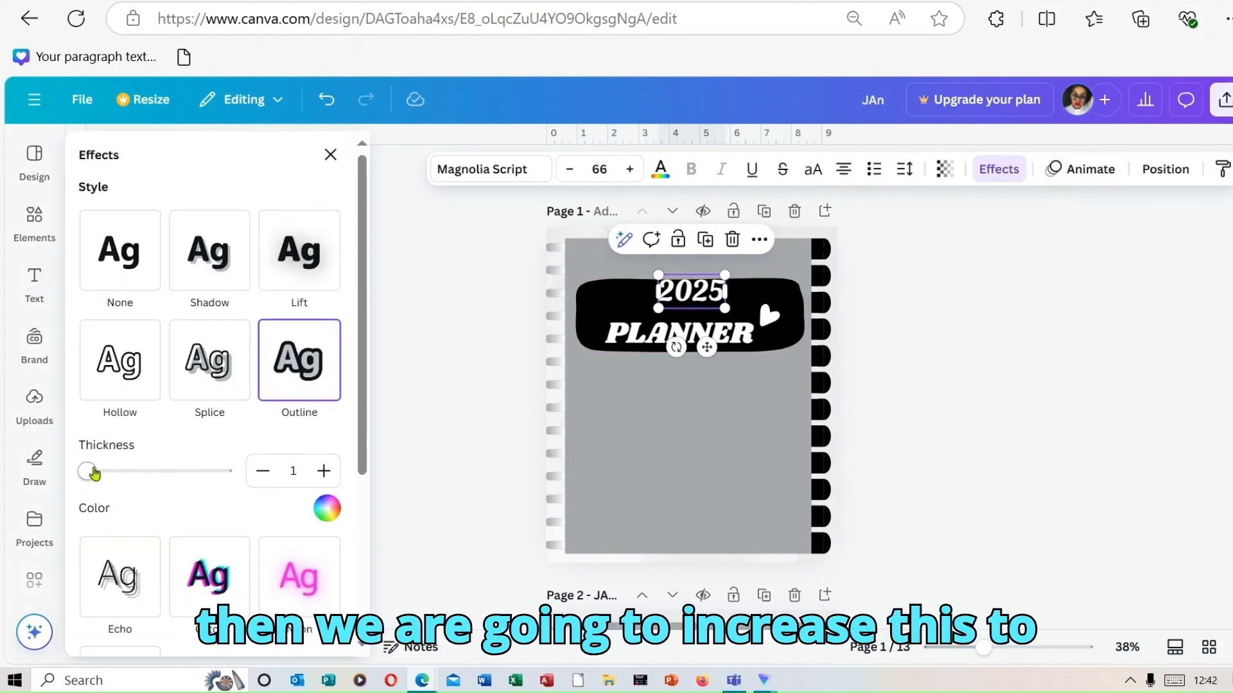
{"action": "left_click_drag", "start_coordinate": [88, 472], "coordinate": [227, 488]}
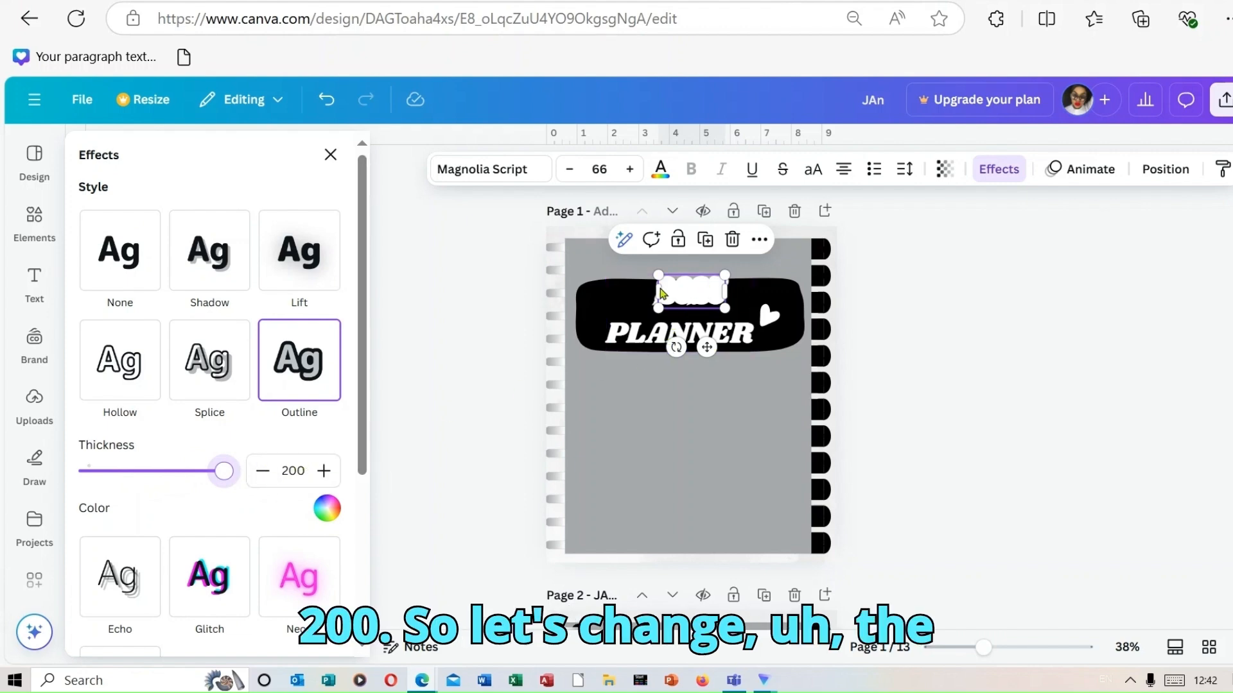
Try to change the fill color of the 2025 text to black while editing its digits
{"action": "left_click", "coordinate": [681, 292]}
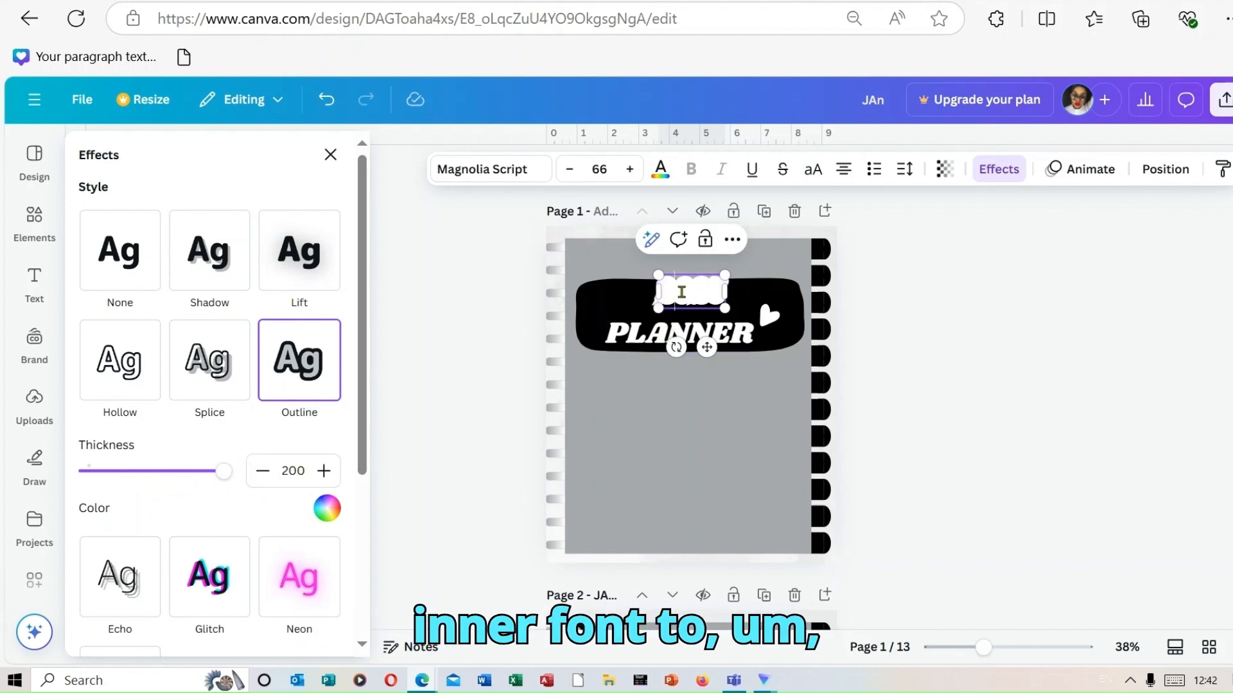
{"action": "left_click", "coordinate": [661, 171]}
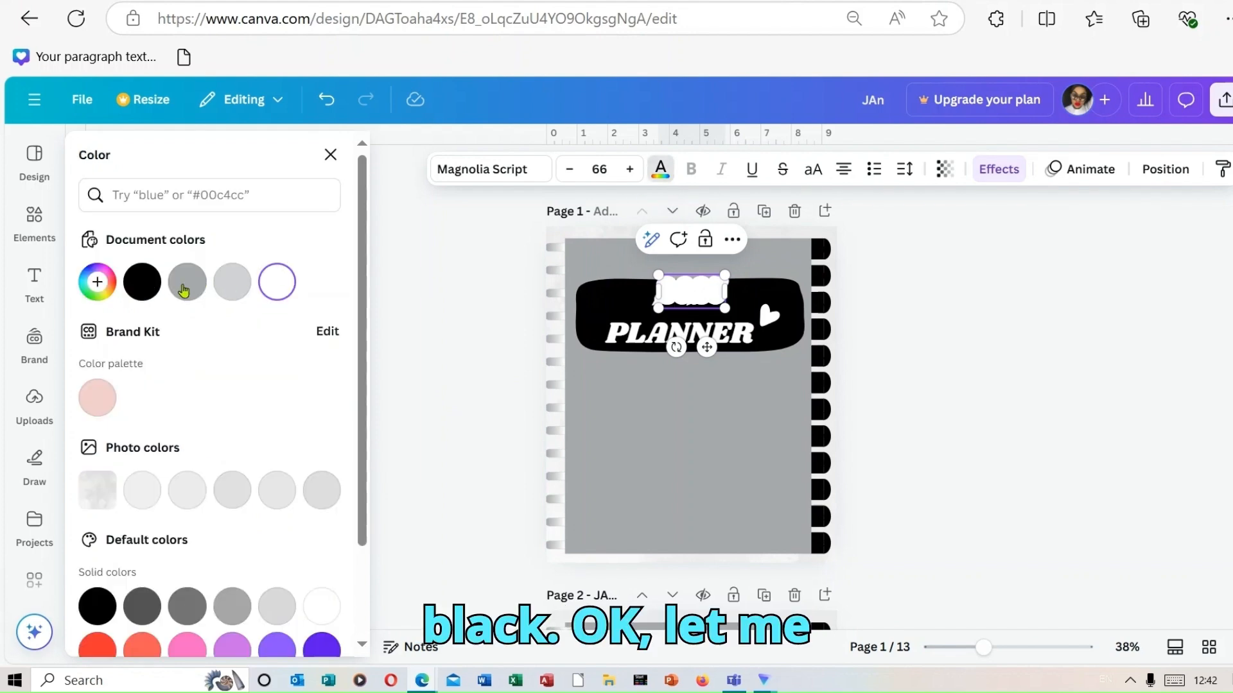
{"action": "left_click", "coordinate": [142, 281]}
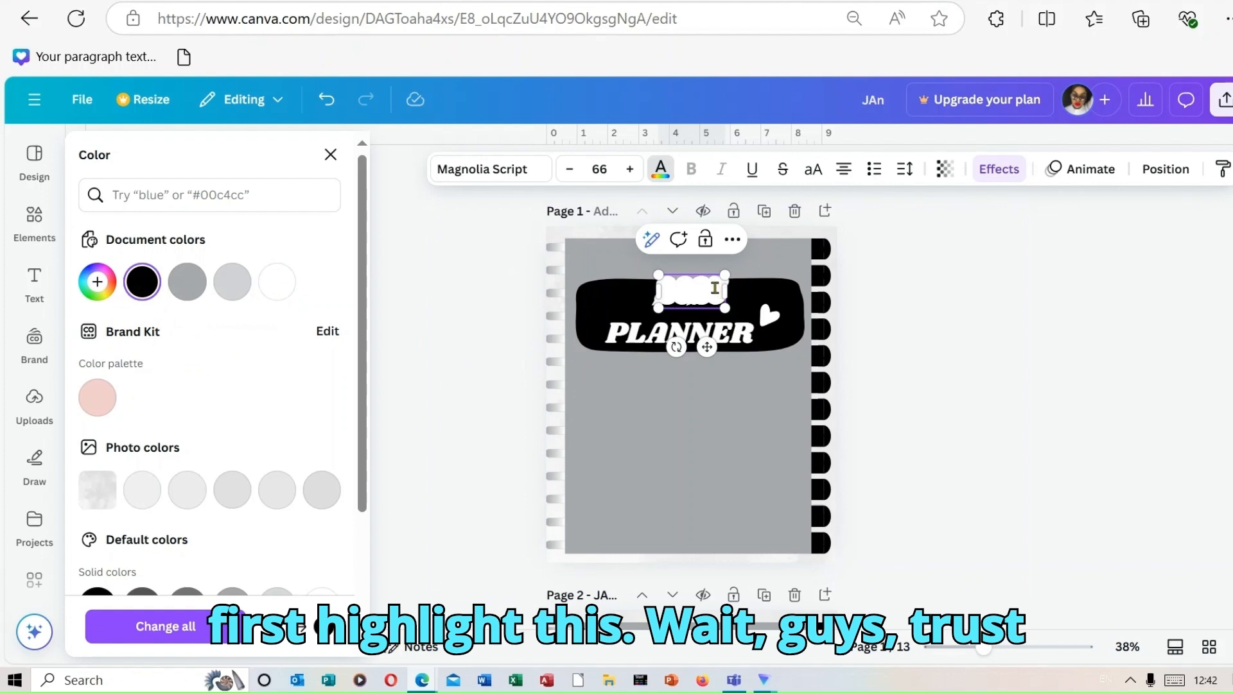
{"action": "left_click_drag", "start_coordinate": [719, 293], "coordinate": [691, 293]}
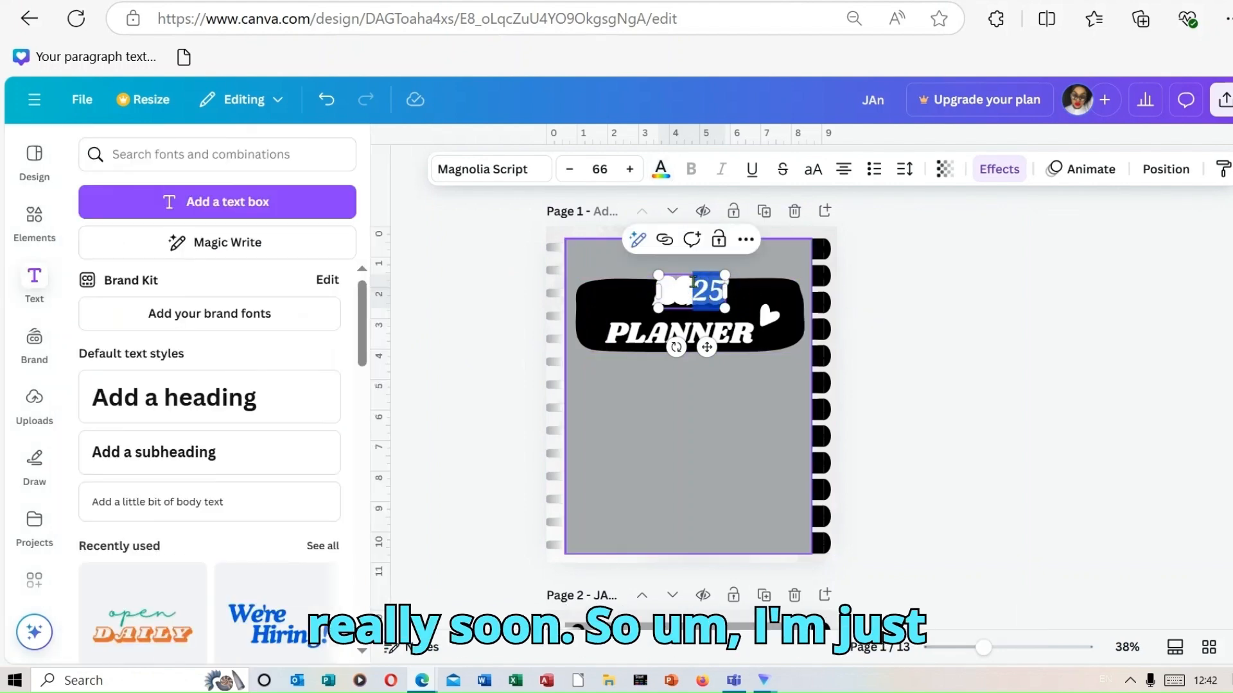
{"action": "left_click", "coordinate": [936, 320]}
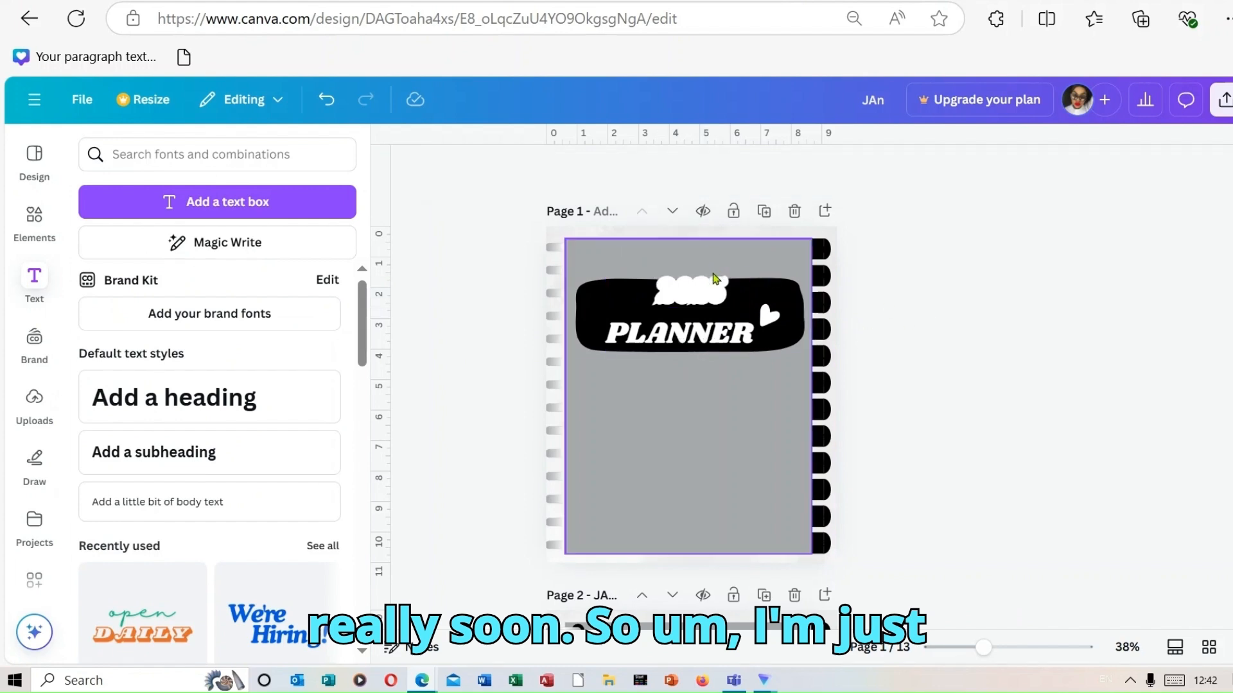
Nudge the cover heading slightly and recolor the whole 2025 text black inside its white outline
{"action": "left_click_drag", "start_coordinate": [717, 290], "coordinate": [737, 295]}
{"action": "left_click", "coordinate": [986, 343]}
{"action": "left_click", "coordinate": [892, 317]}
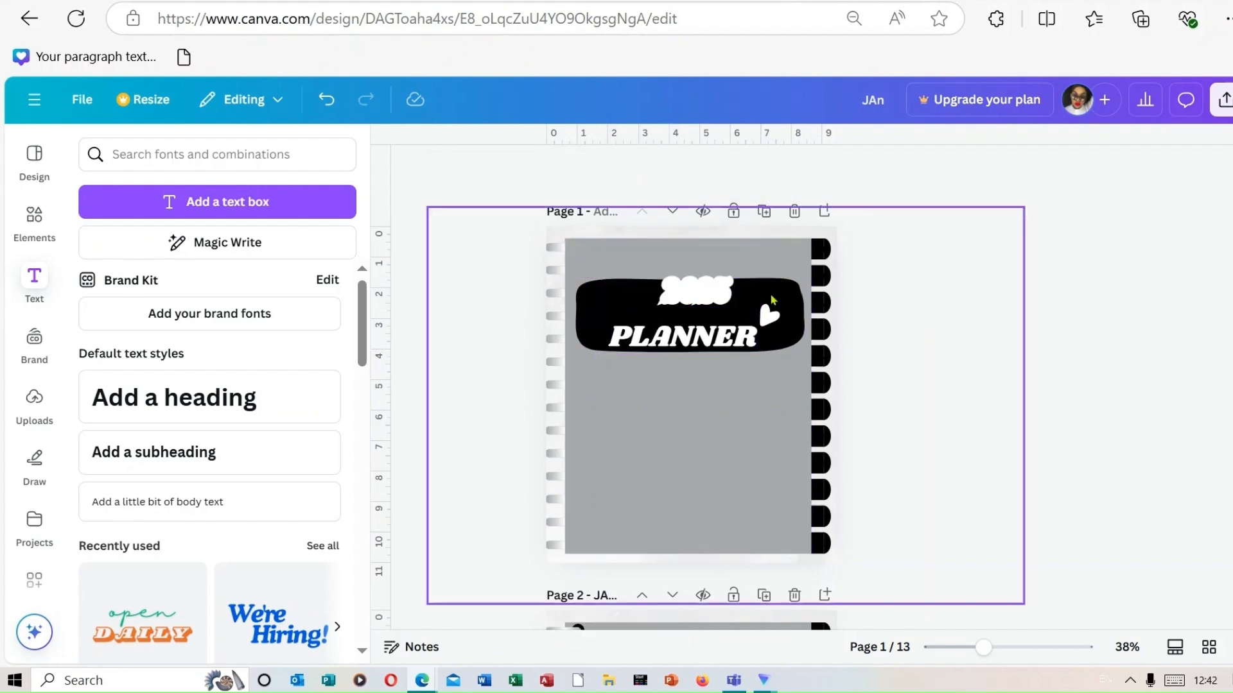
{"action": "left_click", "coordinate": [698, 297]}
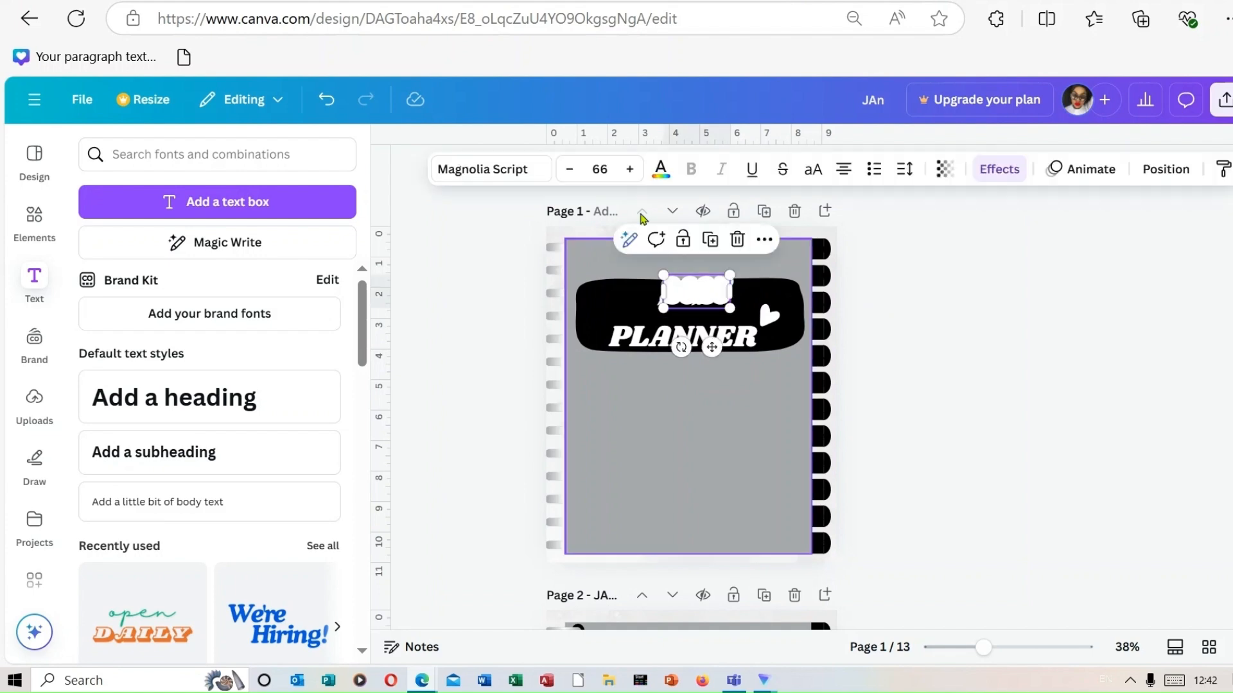
{"action": "left_click", "coordinate": [661, 169]}
{"action": "left_click", "coordinate": [141, 284]}
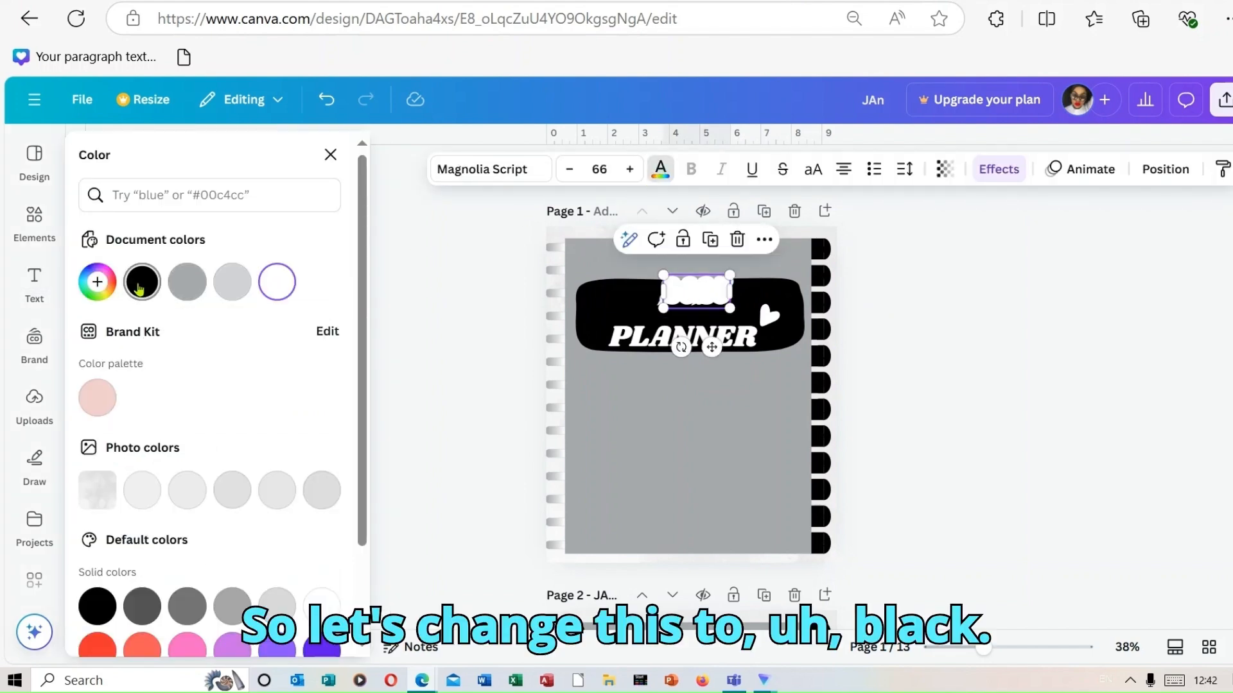
{"action": "left_click", "coordinate": [873, 325]}
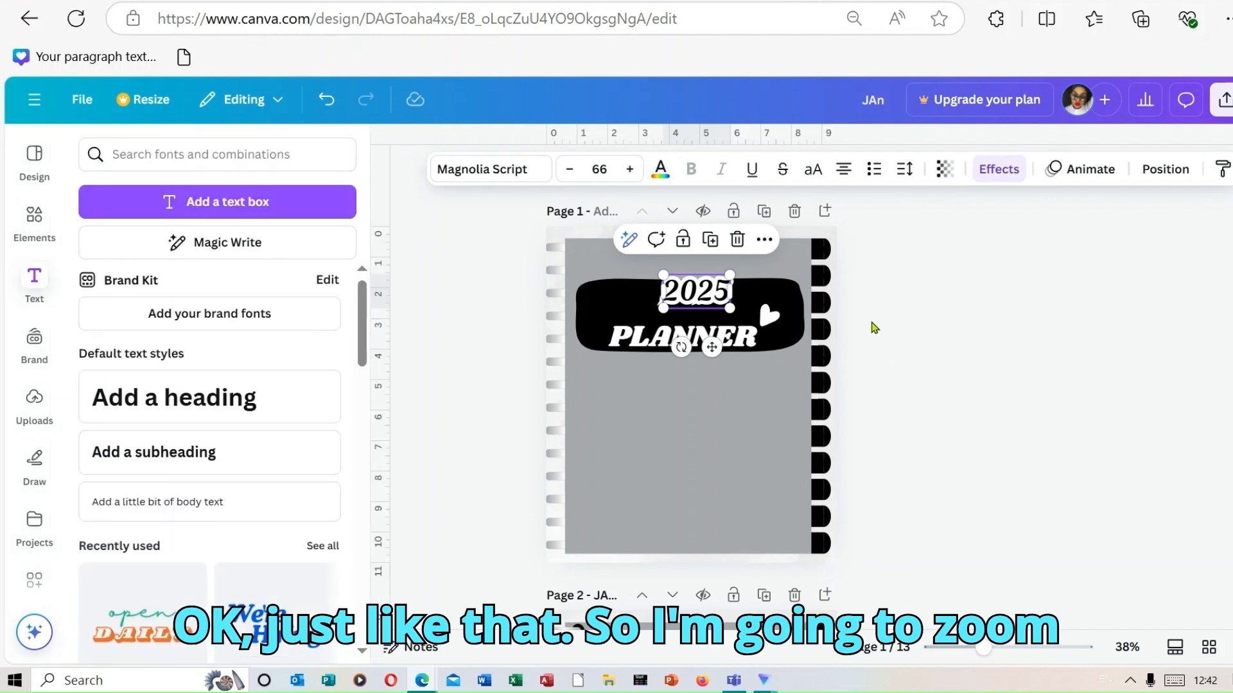
Enlarge the 2025 text to font size 104 and move the black banner lower on the cover
{"action": "left_click_drag", "start_coordinate": [661, 275], "coordinate": [625, 256]}
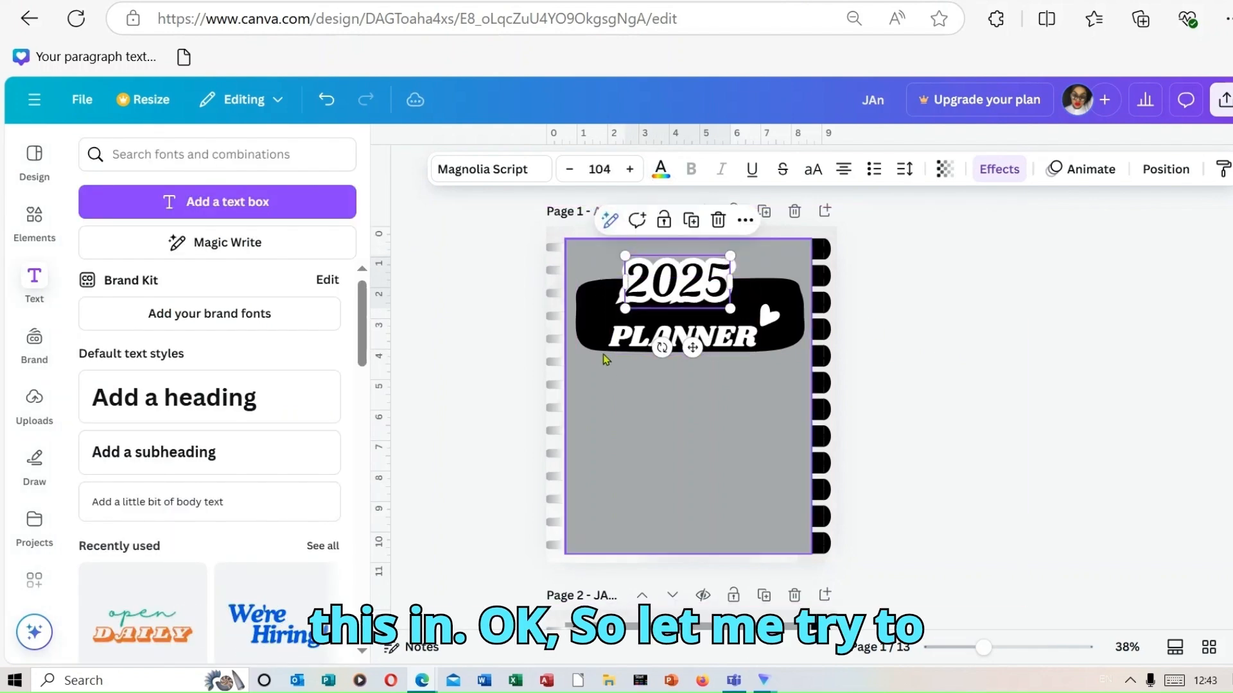
{"action": "left_click_drag", "start_coordinate": [591, 317], "coordinate": [594, 345]}
{"action": "left_click_drag", "start_coordinate": [689, 333], "coordinate": [689, 339]}
{"action": "left_click", "coordinate": [689, 334]}
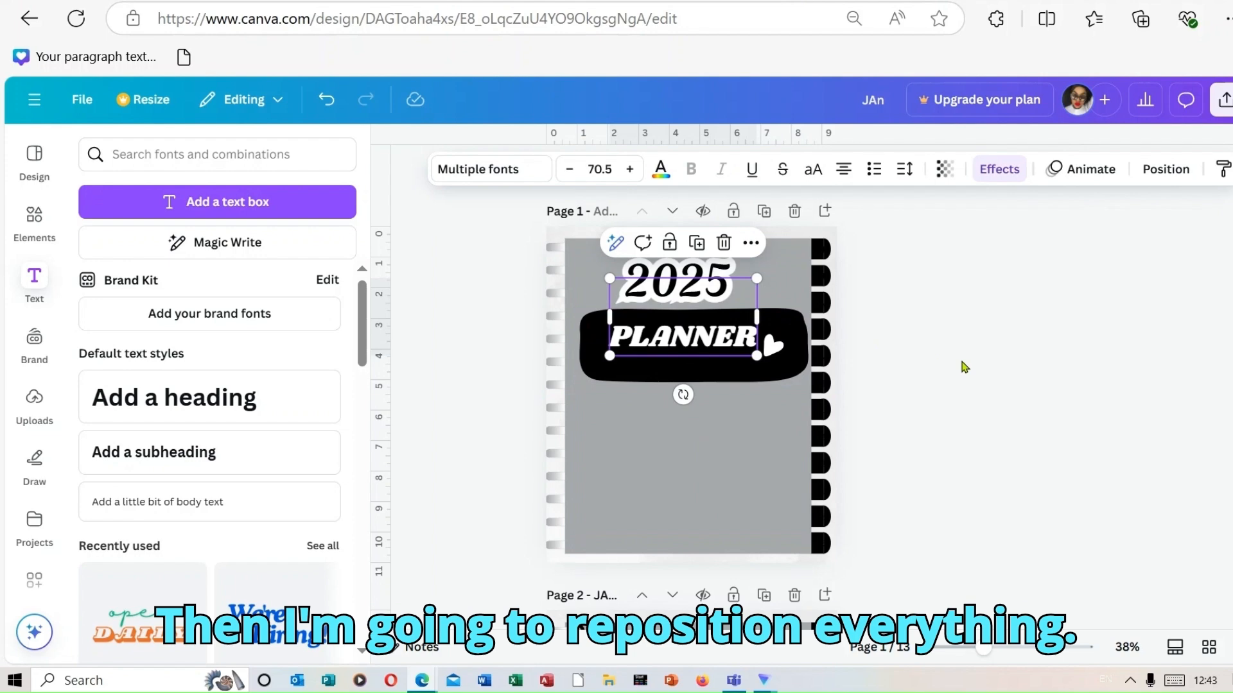
{"action": "left_click", "coordinate": [963, 367]}
Move PLANNER down onto the black banner and reposition the enlarged 2025 above it
{"action": "mouse_move", "coordinate": [719, 329]}
{"action": "left_mouse_down"}
{"action": "mouse_move", "coordinate": [719, 354]}
{"action": "mouse_move", "coordinate": [719, 342]}
{"action": "left_mouse_up"}
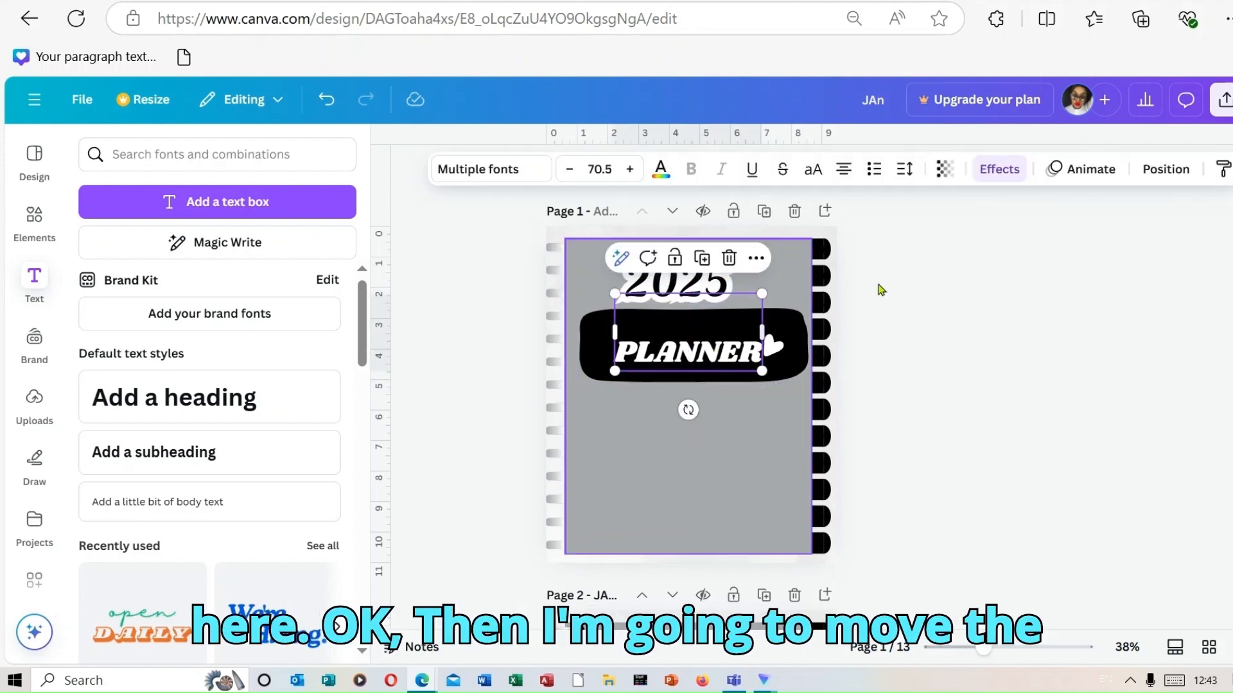
{"action": "left_click", "coordinate": [1000, 329]}
{"action": "left_click_drag", "start_coordinate": [690, 290], "coordinate": [772, 264]}
{"action": "left_click_drag", "start_coordinate": [704, 292], "coordinate": [705, 300]}
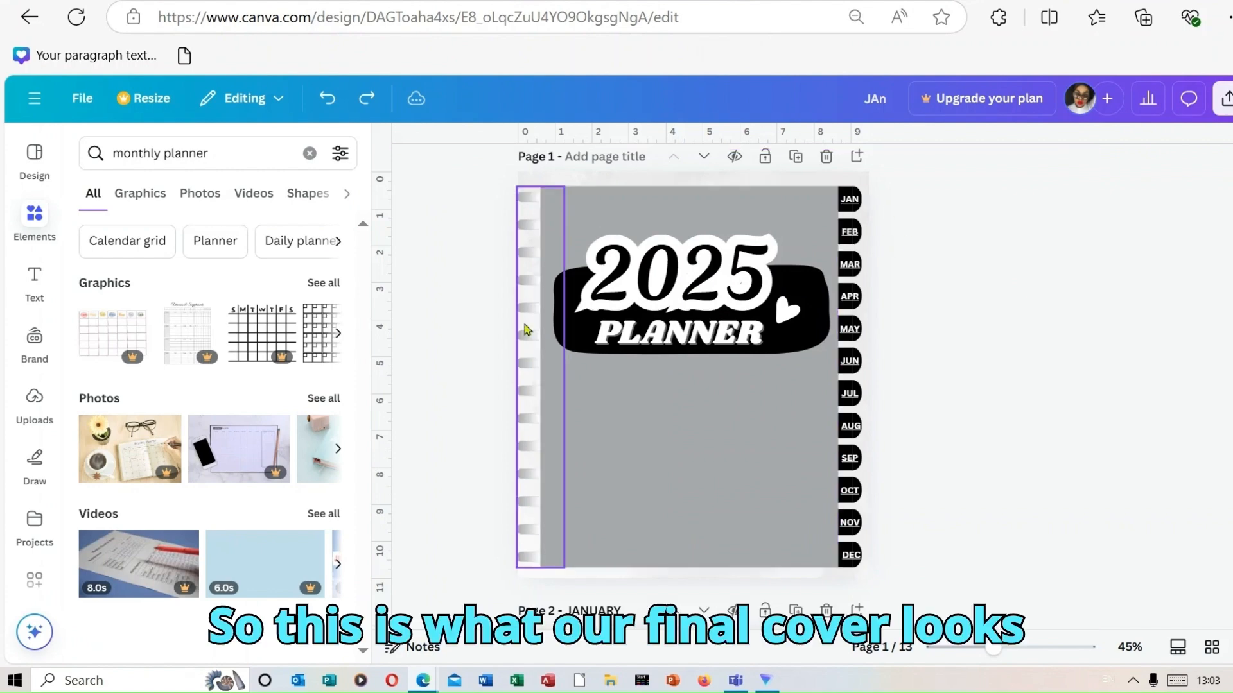
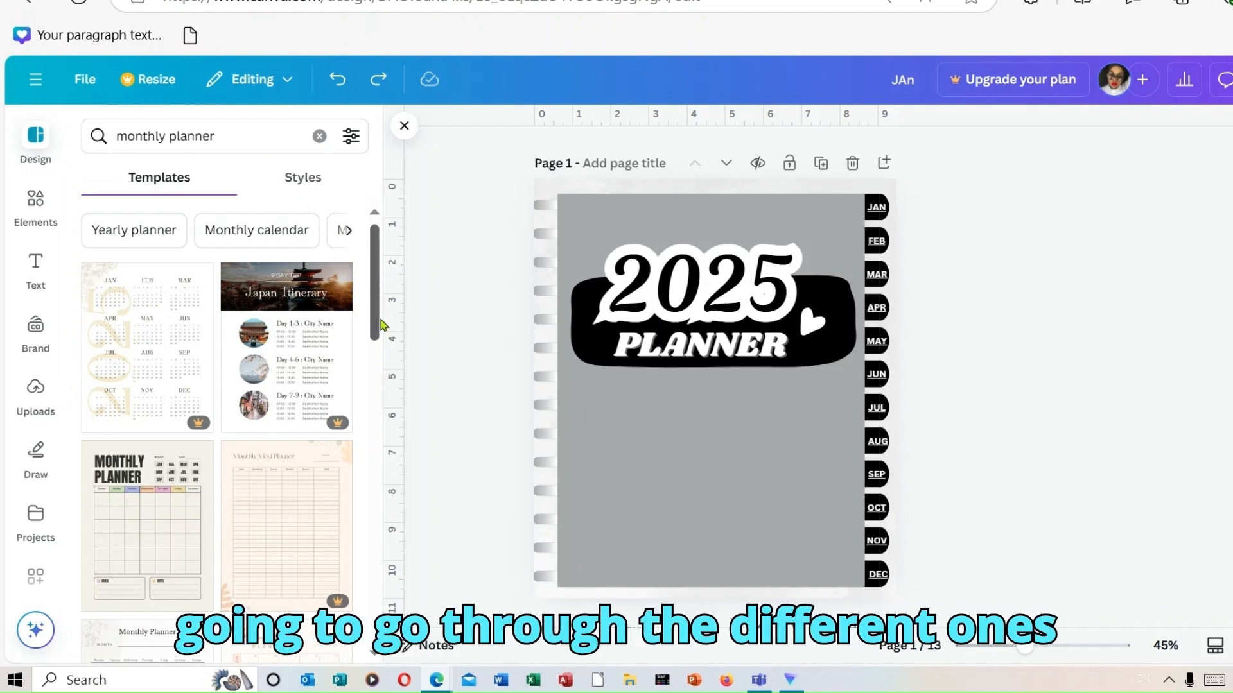
Insert five blank pages directly after the JANUARY page
{"action": "left_click_drag", "start_coordinate": [377, 329], "coordinate": [384, 420]}
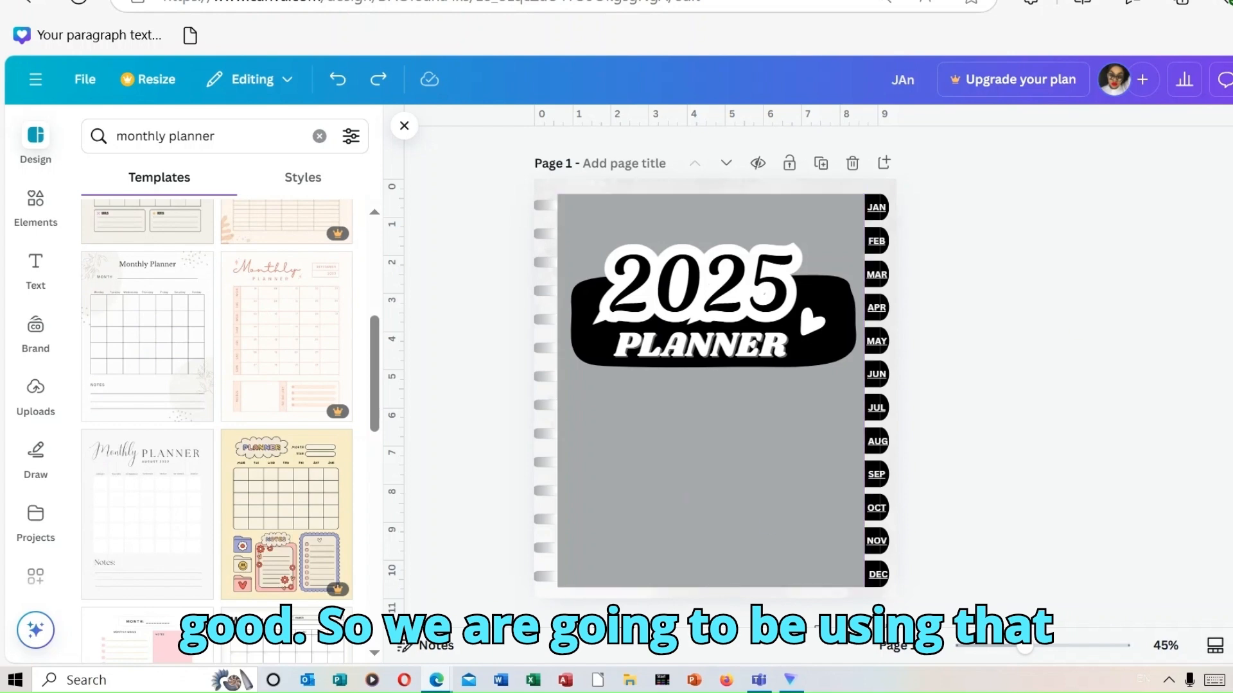
{"action": "scroll", "coordinate": [713, 385], "scroll_direction": "down", "scroll_amount": 5}
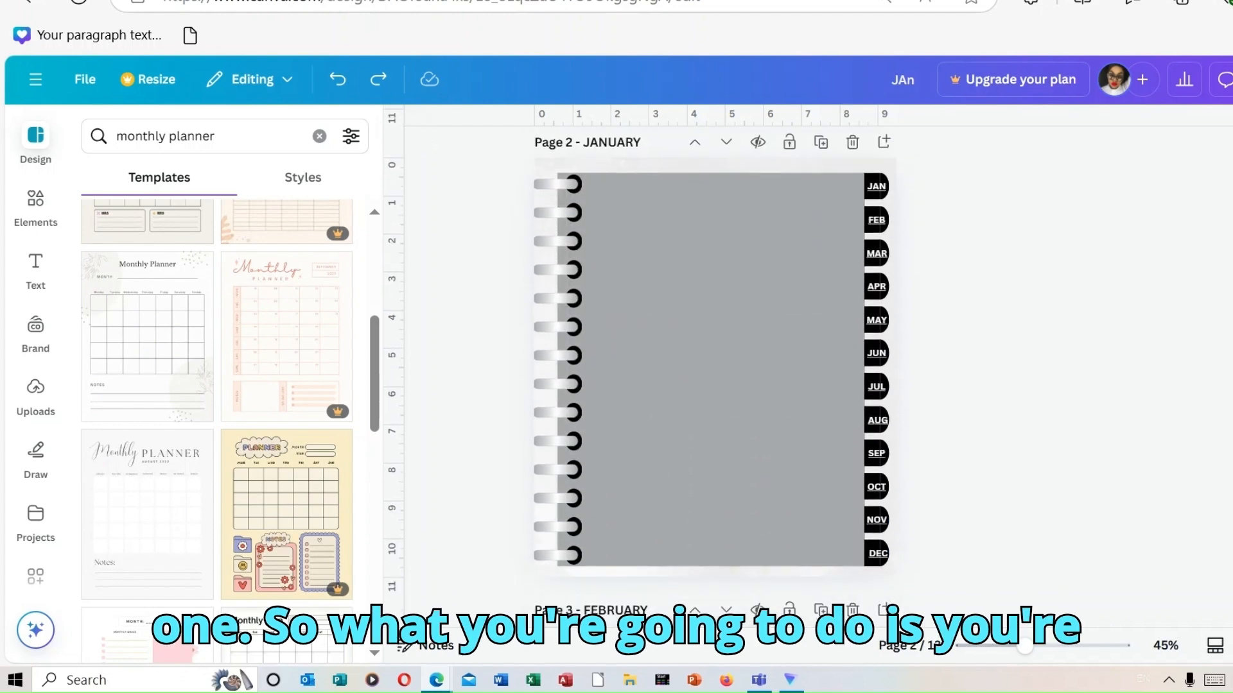
{"action": "scroll", "coordinate": [713, 386], "scroll_direction": "up", "scroll_amount": 2}
{"action": "scroll", "coordinate": [713, 385], "scroll_direction": "up", "scroll_amount": 3}
{"action": "scroll", "coordinate": [713, 385], "scroll_direction": "down", "scroll_amount": 5}
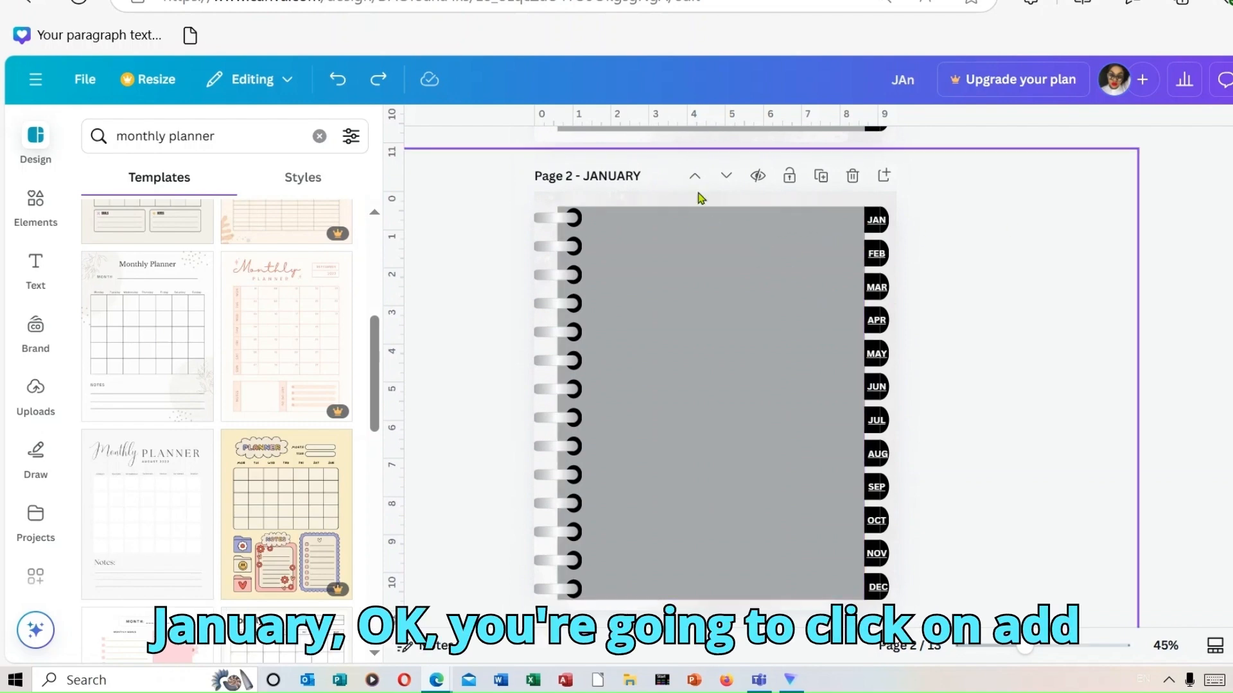
{"action": "left_click", "coordinate": [887, 177]}
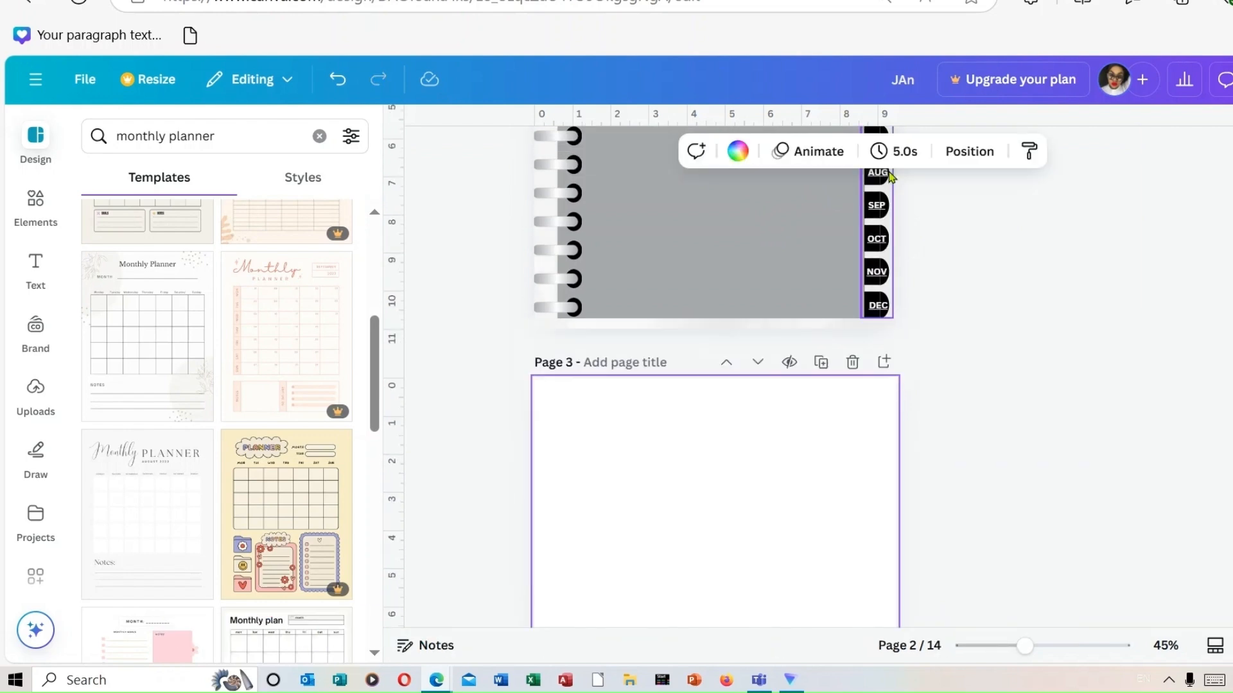
{"action": "left_click", "coordinate": [884, 178]}
{"action": "left_click", "coordinate": [884, 179]}
{"action": "left_click", "coordinate": [884, 180]}
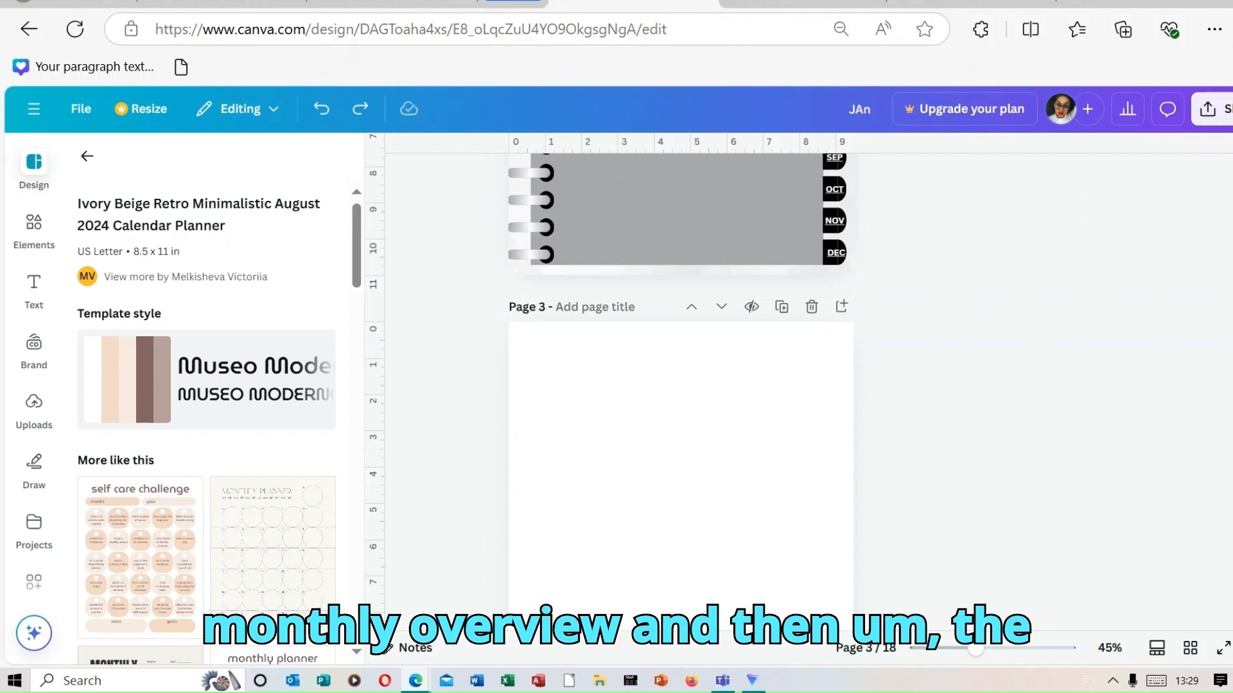
Apply the Ivory Beige Retro Minimalistic August 2024 Calendar Planner template to the blank page 3
{"action": "scroll", "coordinate": [681, 379], "scroll_direction": "down", "scroll_amount": 10}
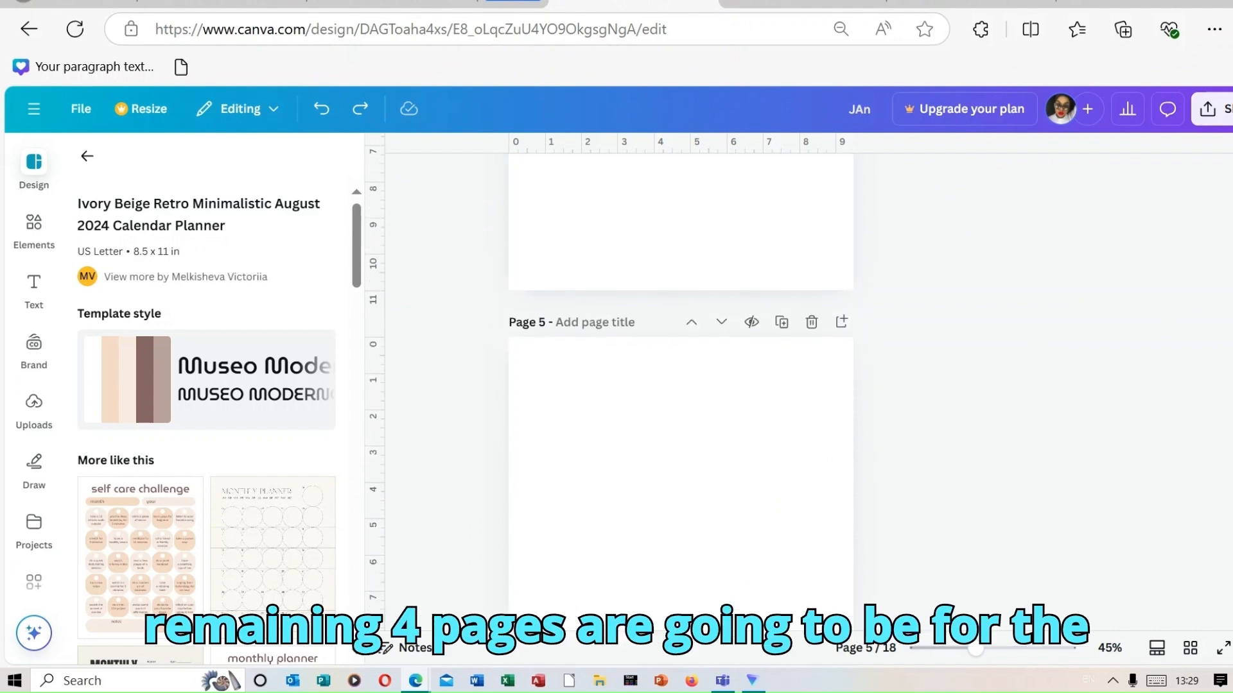
{"action": "scroll", "coordinate": [680, 378], "scroll_direction": "up", "scroll_amount": 9}
{"action": "scroll", "coordinate": [636, 258], "scroll_direction": "up", "scroll_amount": 5}
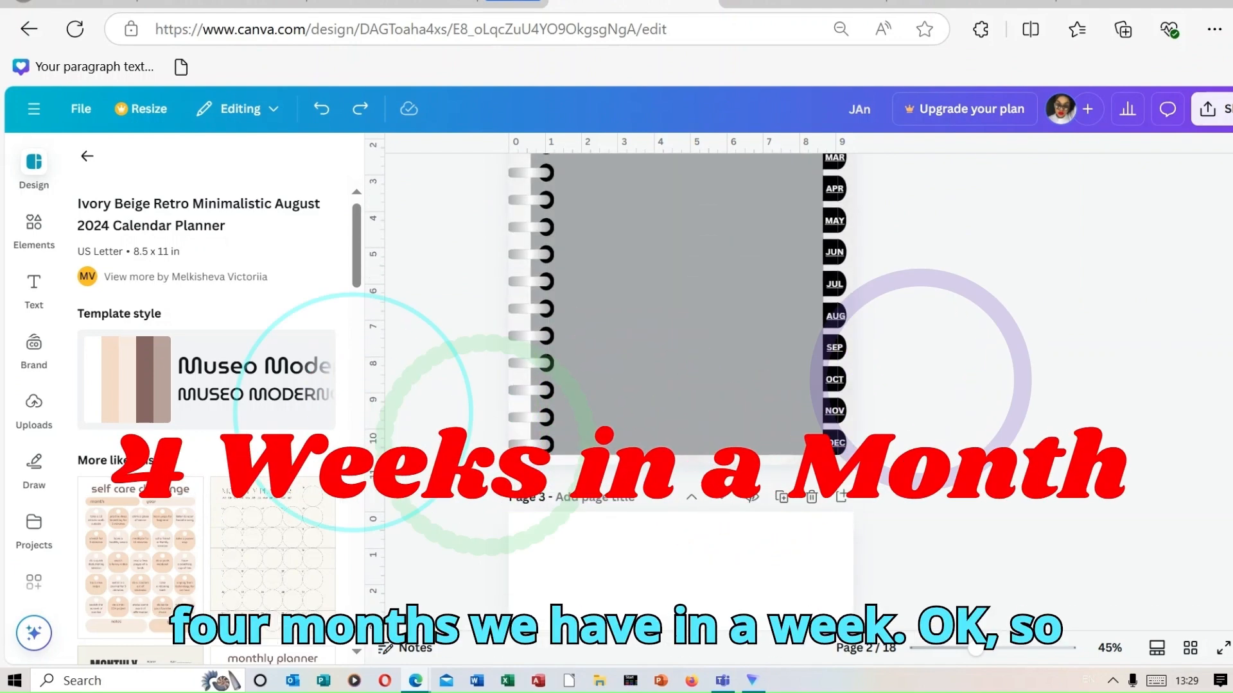
{"action": "left_click", "coordinate": [87, 156]}
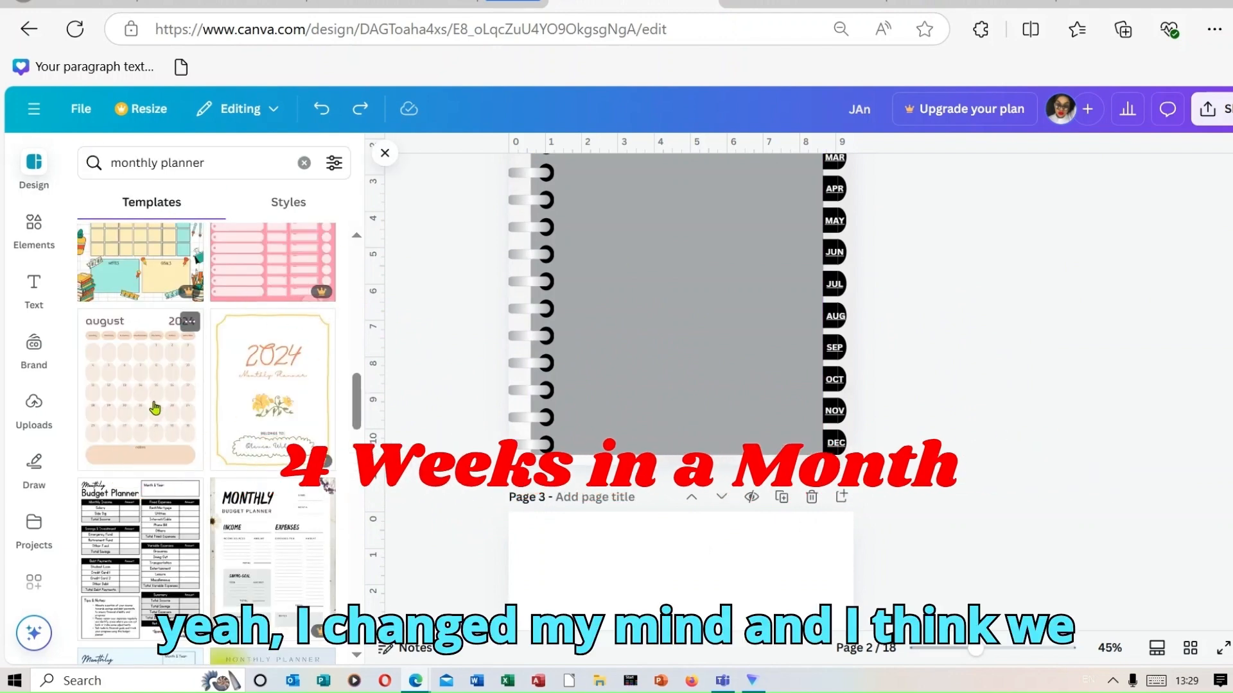
{"action": "left_click", "coordinate": [650, 610]}
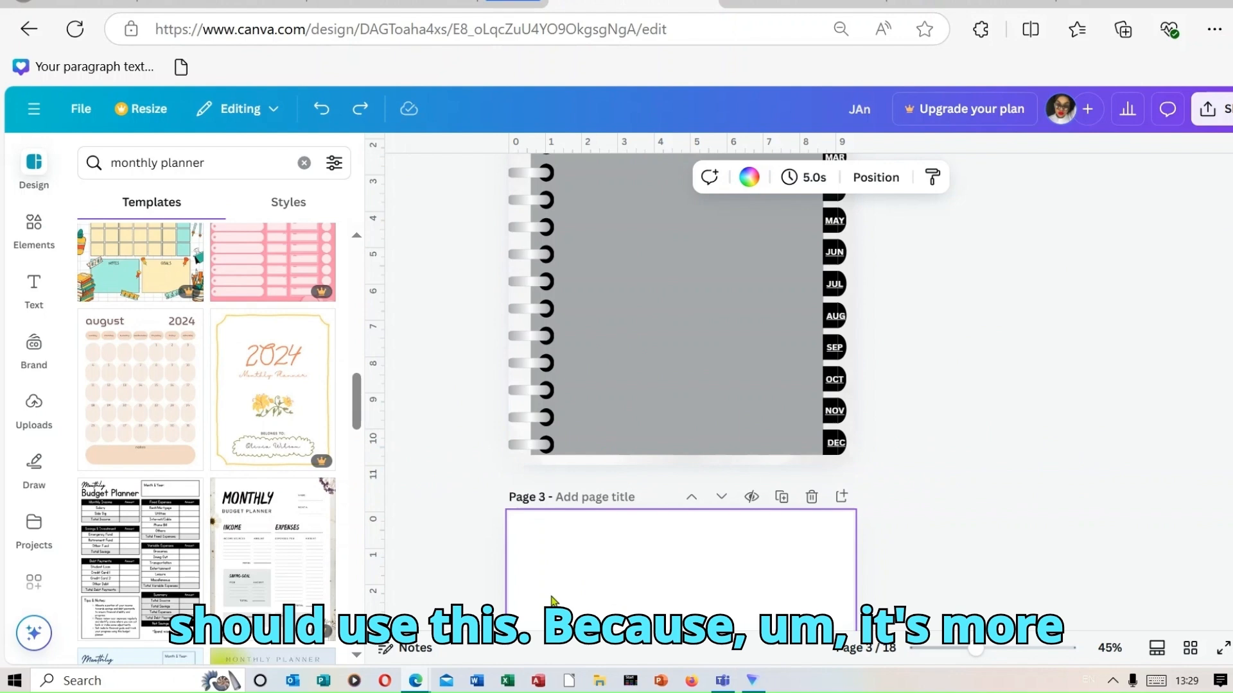
{"action": "left_click", "coordinate": [120, 405]}
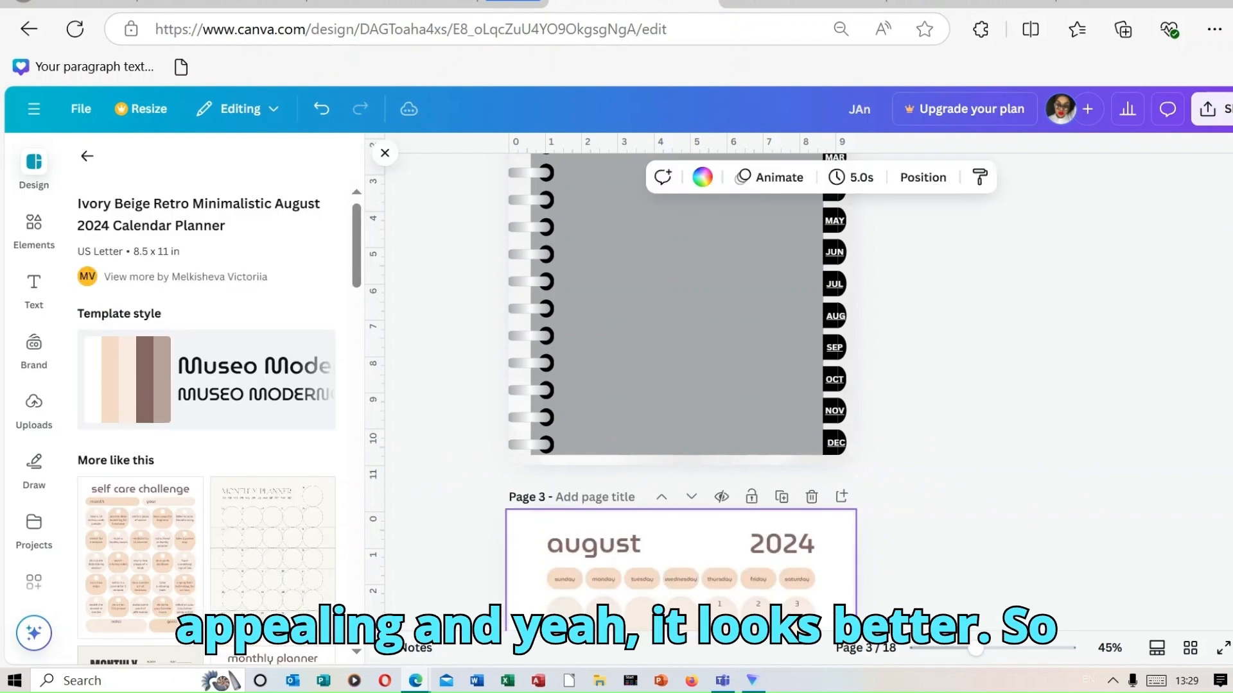
{"action": "scroll", "coordinate": [681, 391], "scroll_direction": "down", "scroll_amount": 6}
{"action": "scroll", "coordinate": [681, 392], "scroll_direction": "up", "scroll_amount": 5}
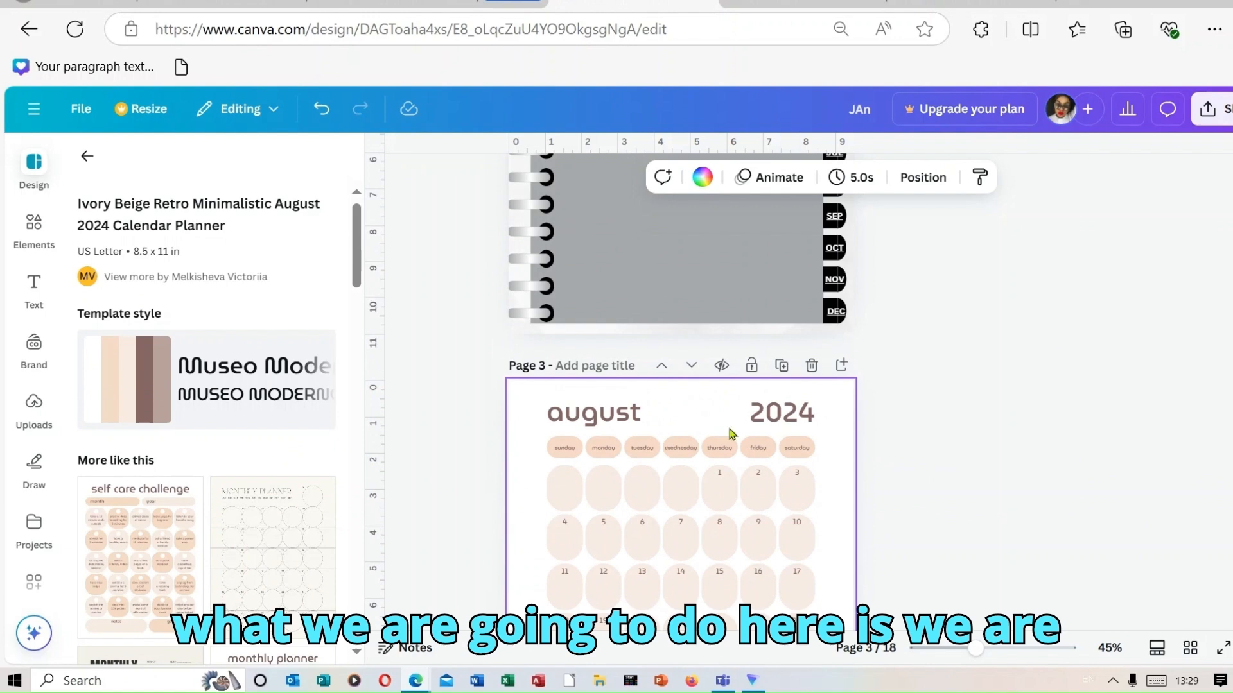
Replace the month heading on the page 3 calendar with JANUARY
{"action": "left_click", "coordinate": [649, 415]}
{"action": "left_click", "coordinate": [649, 414]}
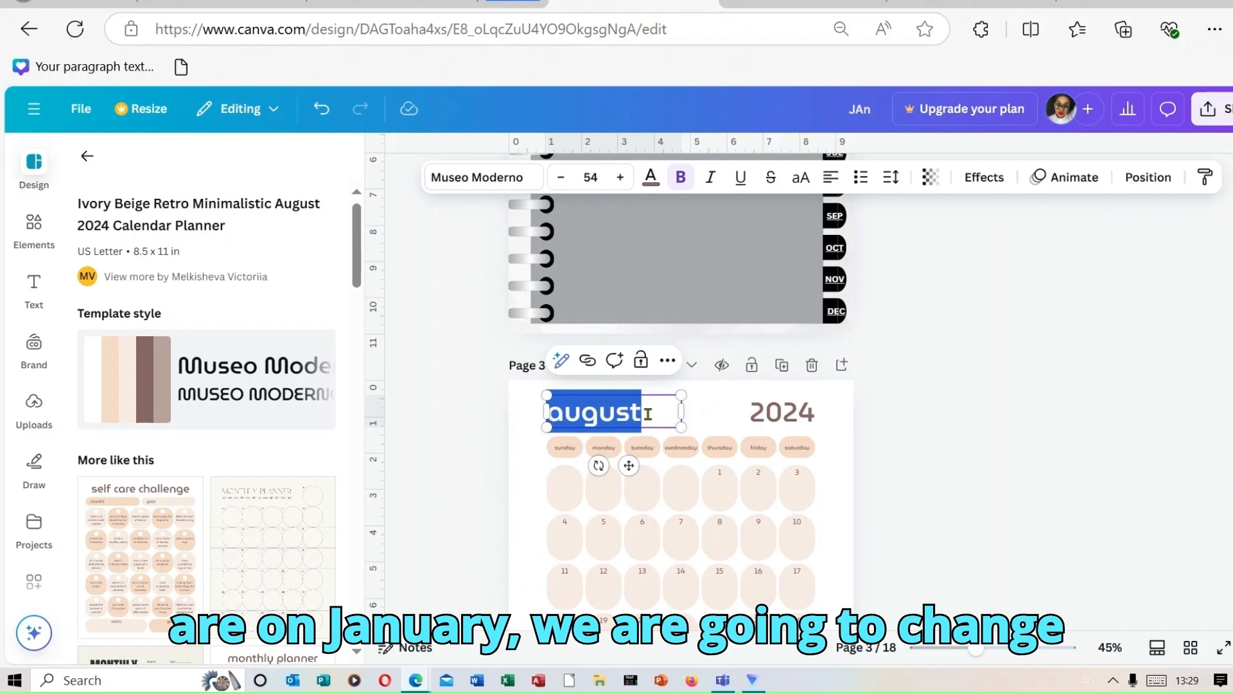
{"action": "key", "text": "BackSpace"}
{"action": "type", "text": "JA"}
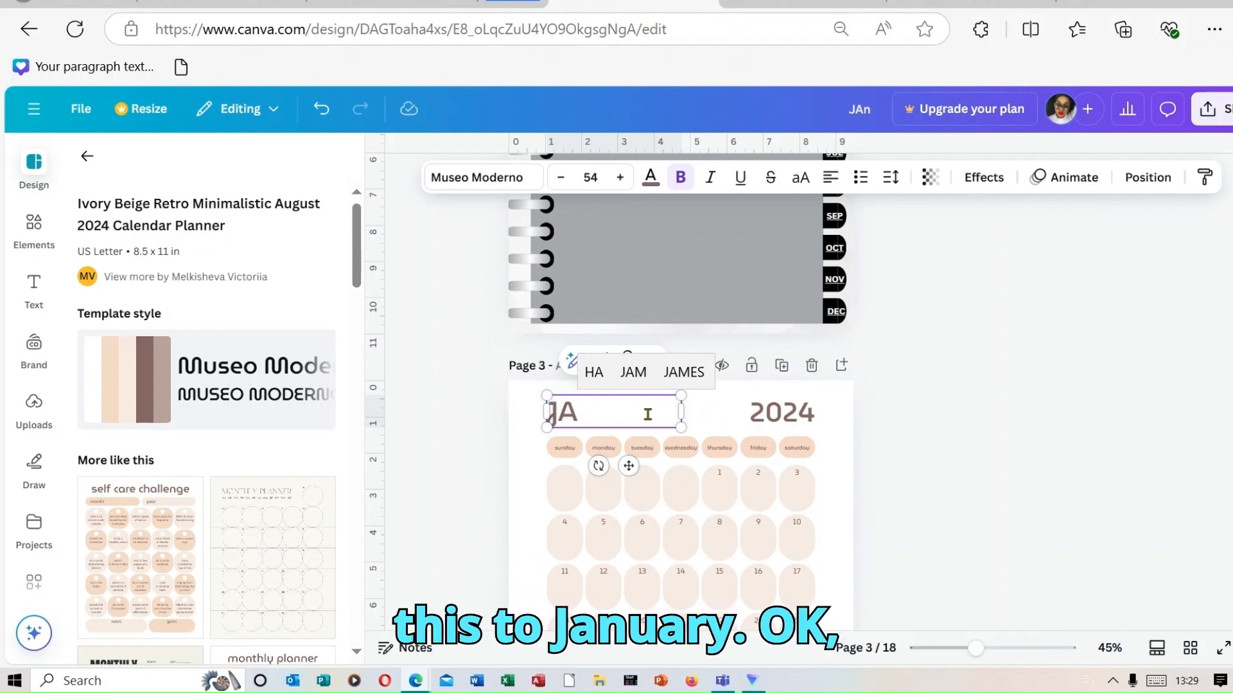
{"action": "left_click", "coordinate": [1148, 685]}
{"action": "left_click", "coordinate": [1161, 185]}
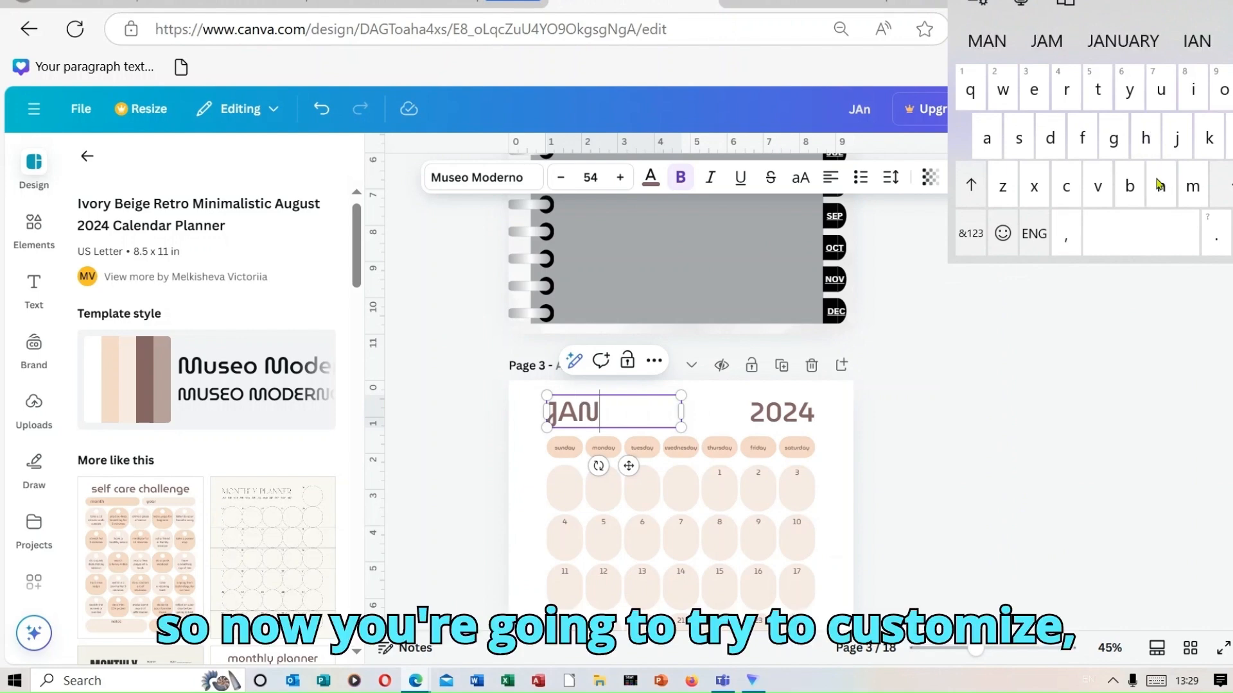
{"action": "type", "text": "UARY"}
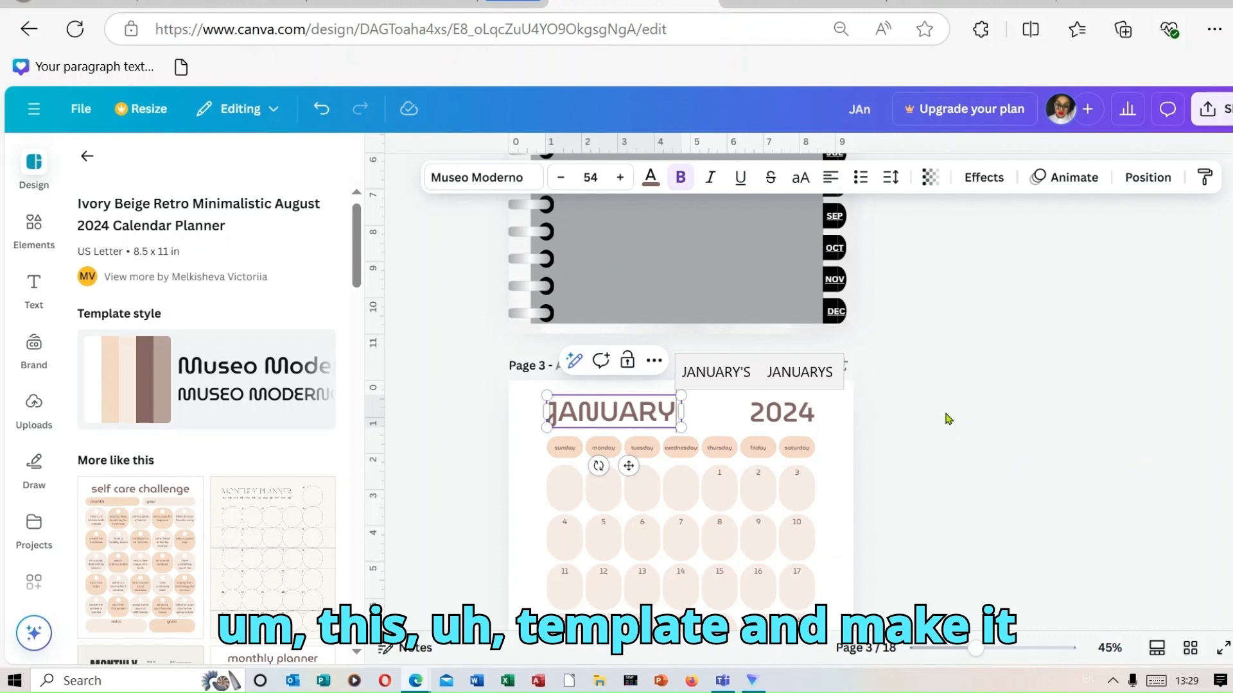
Try Shrikhand and Archivo Black on the JANUARY heading, and set its font to Magnolia Script
{"action": "left_click", "coordinate": [809, 413]}
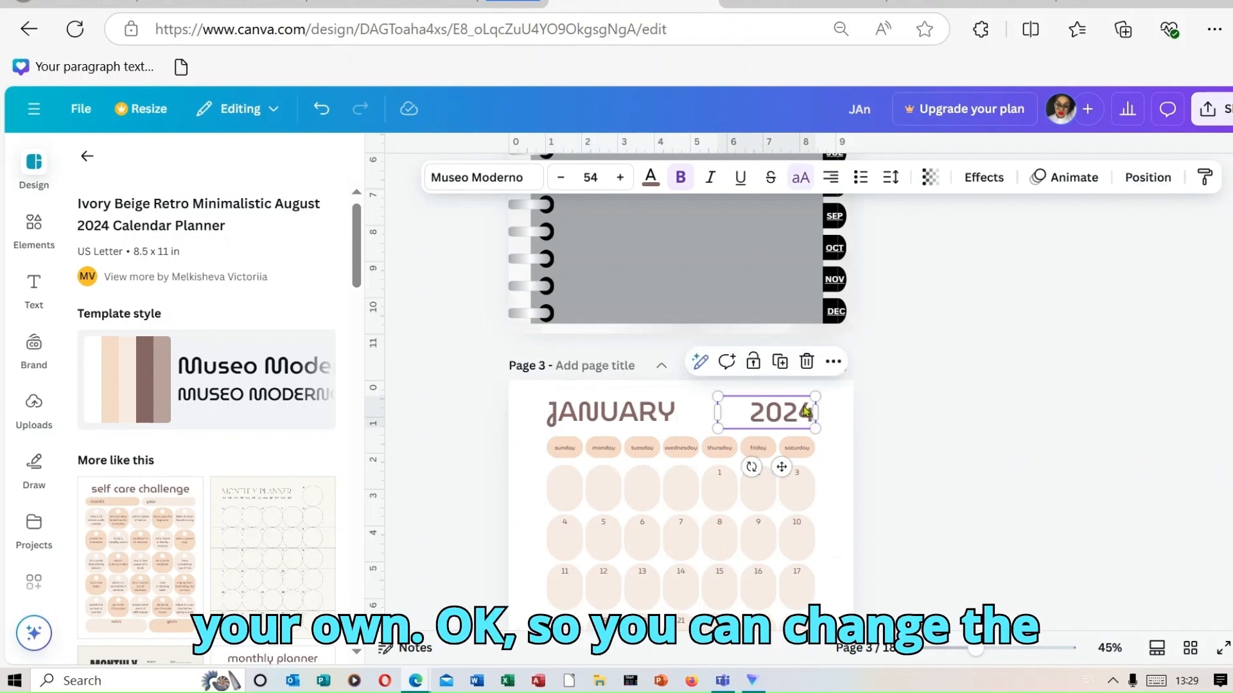
{"action": "left_click", "coordinate": [626, 416]}
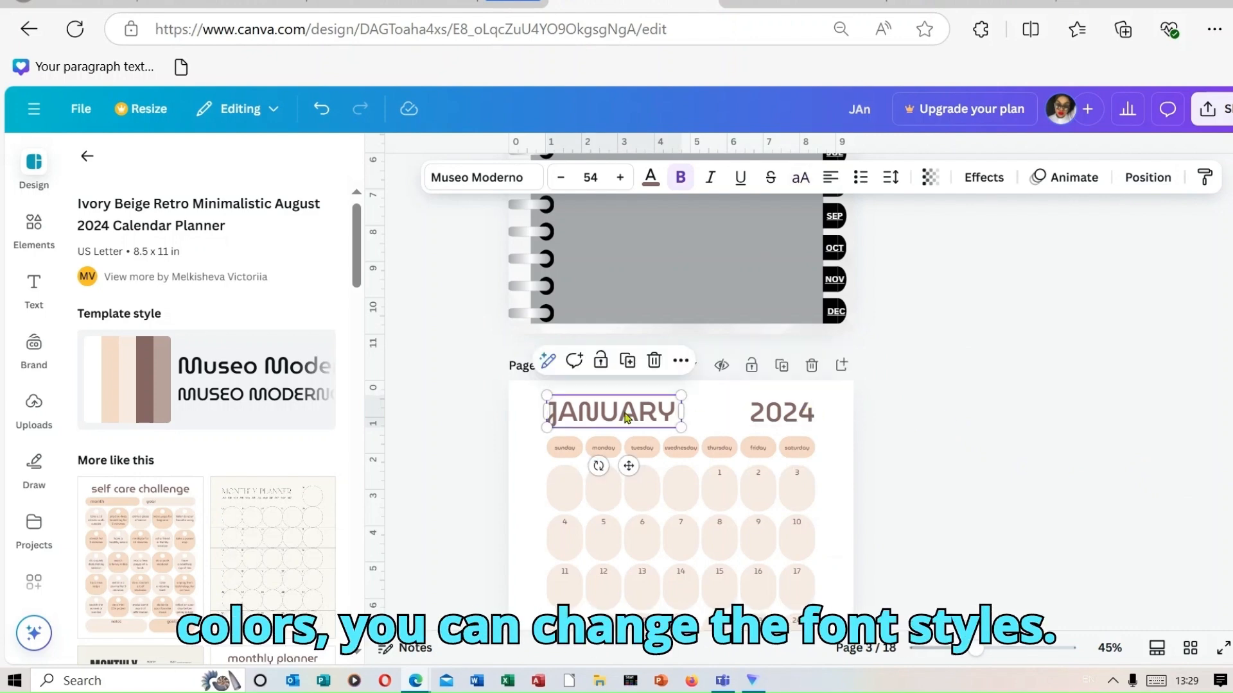
{"action": "left_click", "coordinate": [514, 163]}
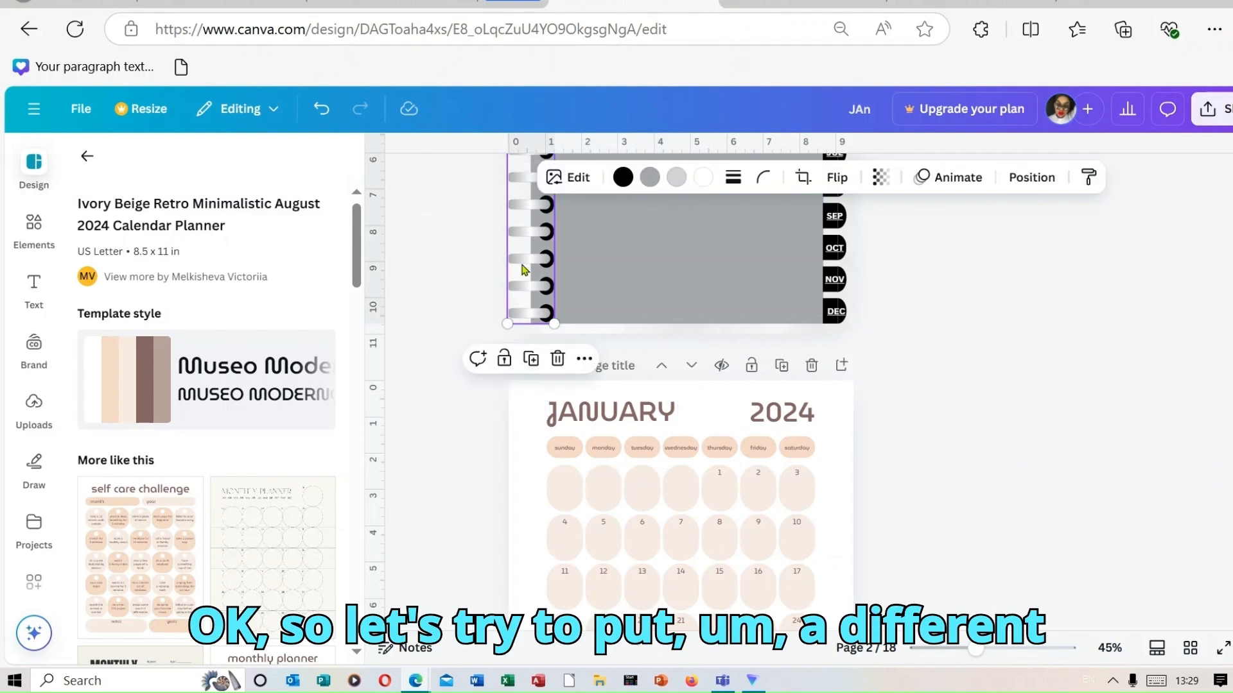
{"action": "left_click", "coordinate": [631, 418]}
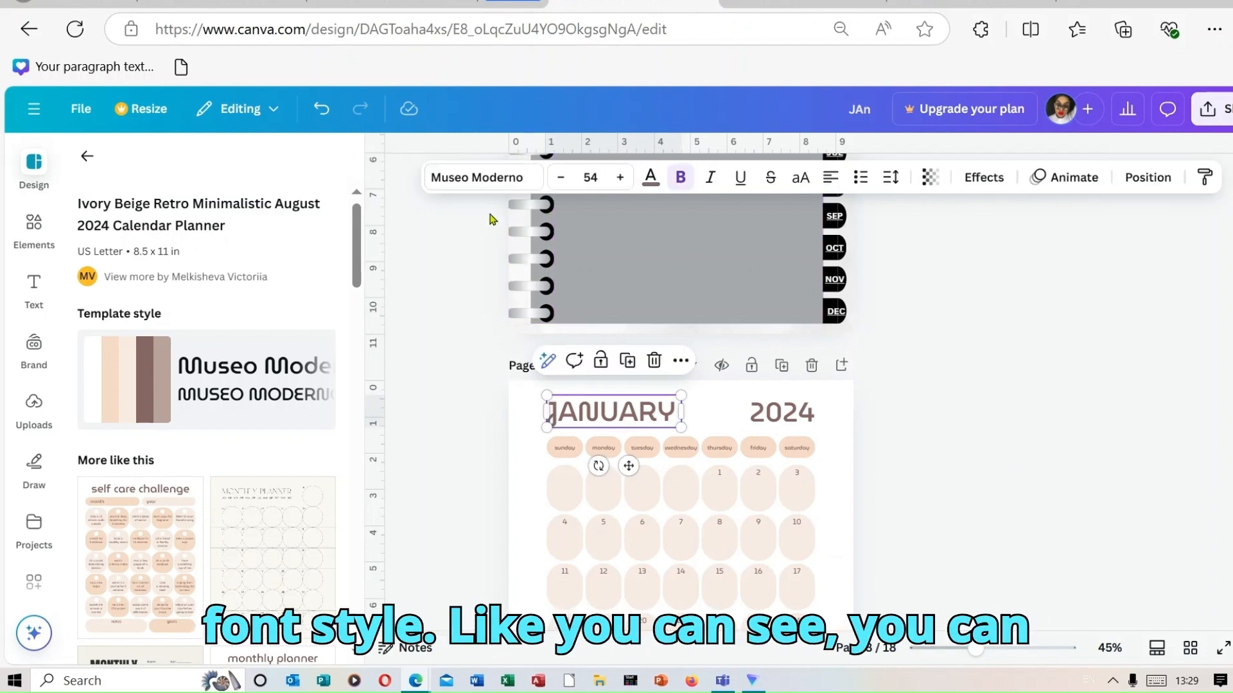
{"action": "left_click", "coordinate": [504, 180]}
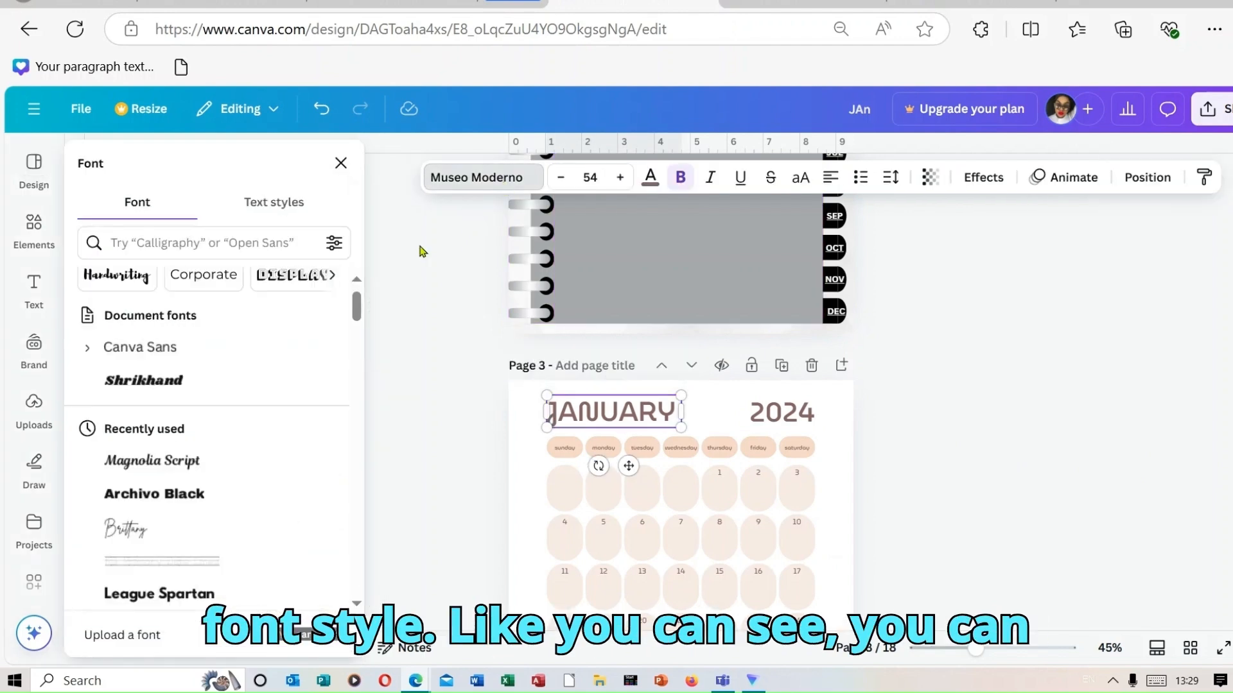
{"action": "left_click", "coordinate": [212, 395]}
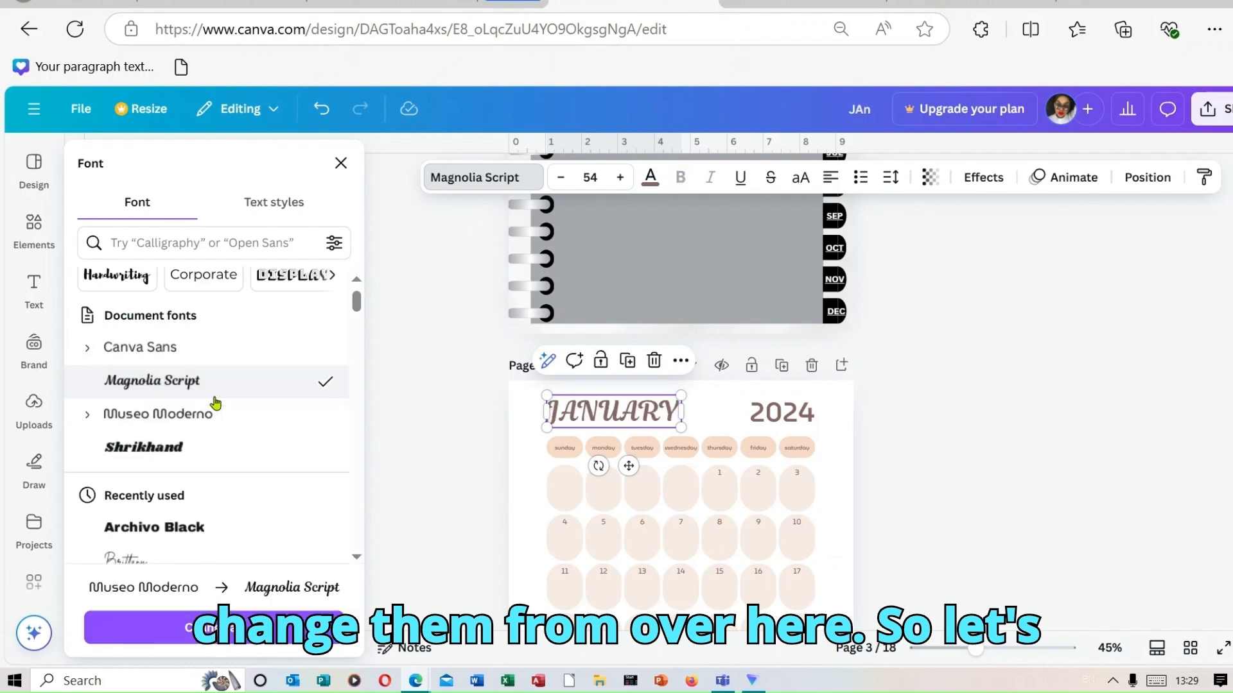
{"action": "left_click", "coordinate": [199, 455]}
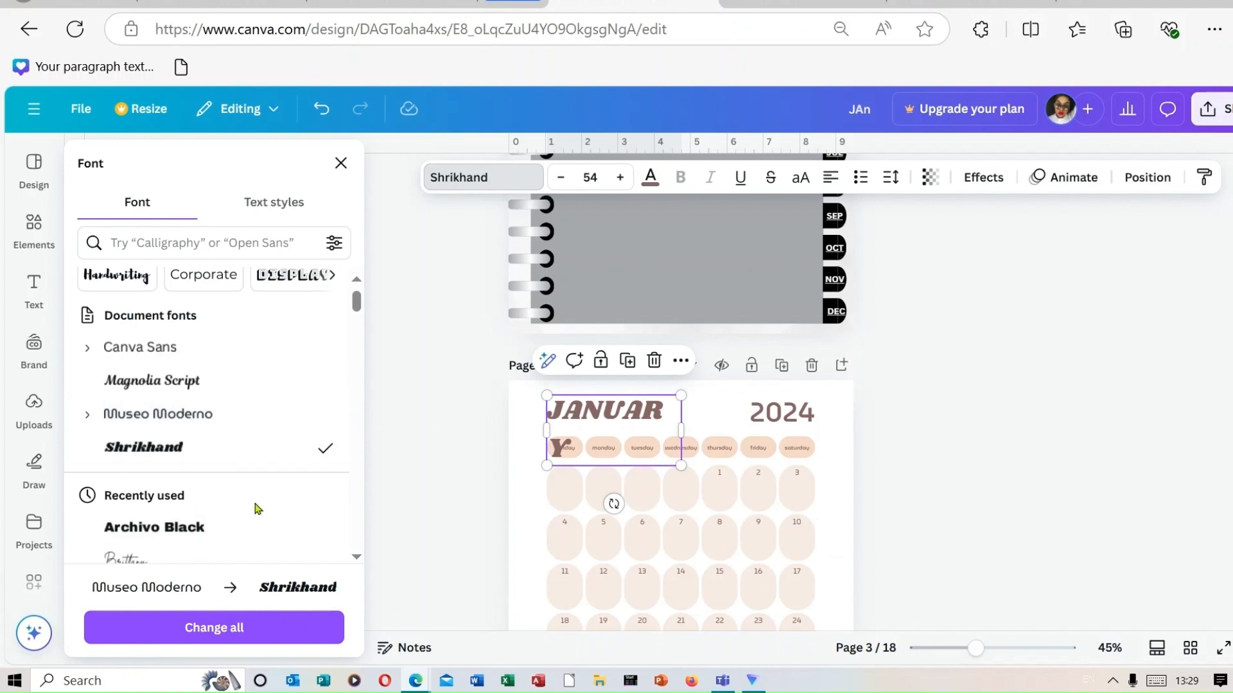
{"action": "left_click", "coordinate": [217, 535]}
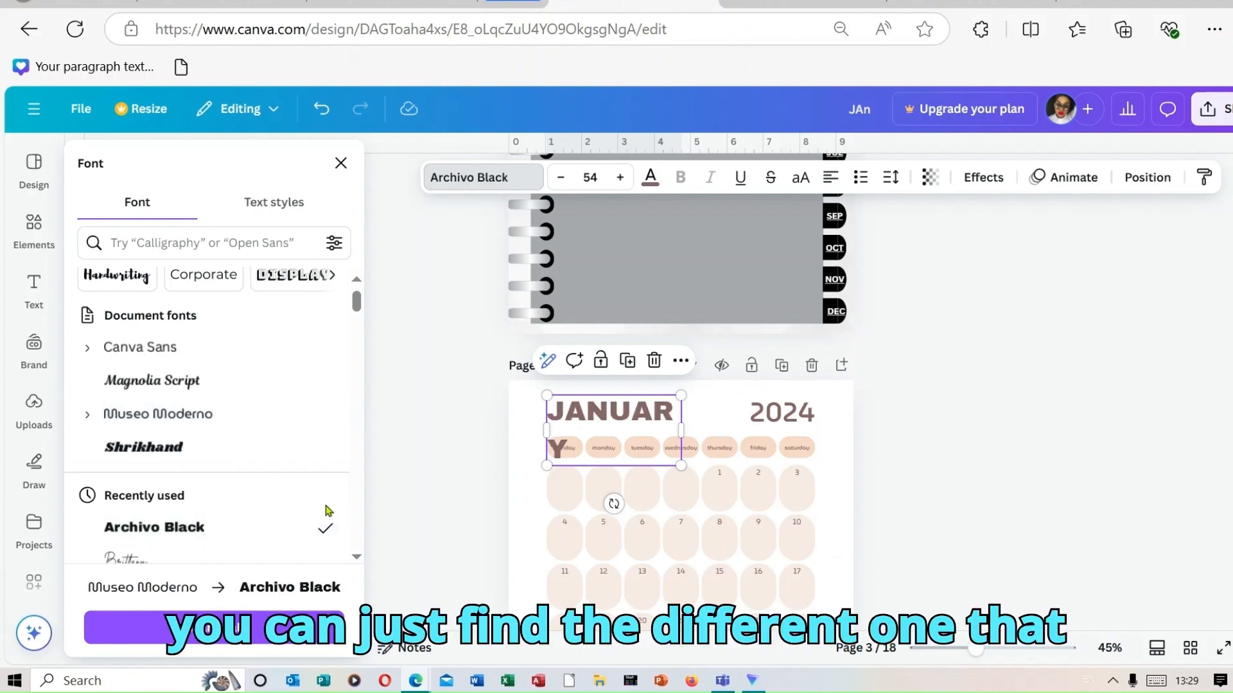
{"action": "left_click", "coordinate": [311, 383]}
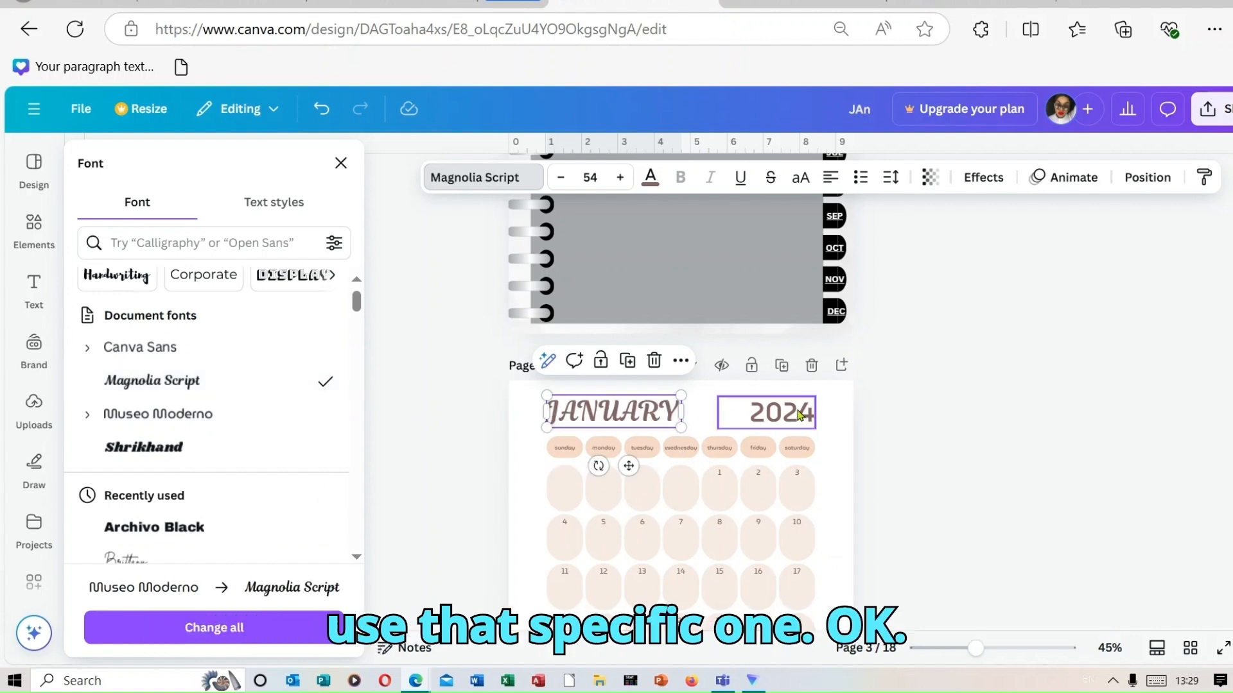
Change the year in the page 3 calendar heading to 2025
{"action": "left_click", "coordinate": [799, 415]}
{"action": "double_click", "coordinate": [798, 413]}
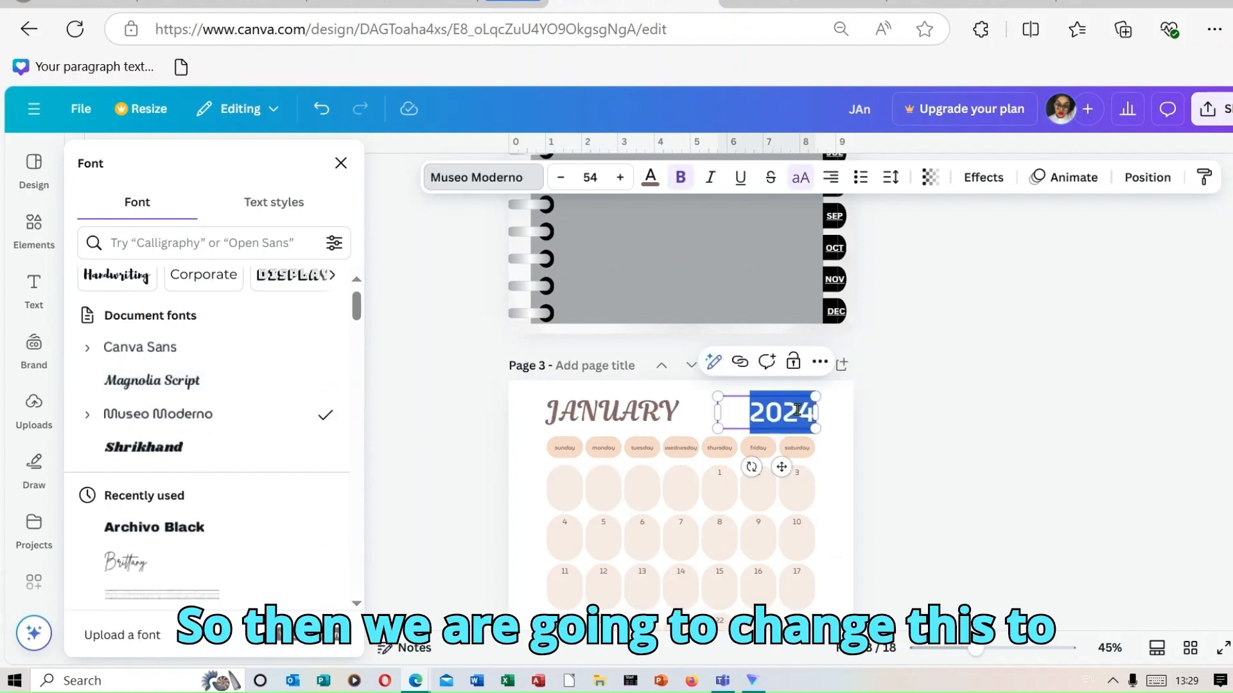
{"action": "left_click", "coordinate": [797, 411]}
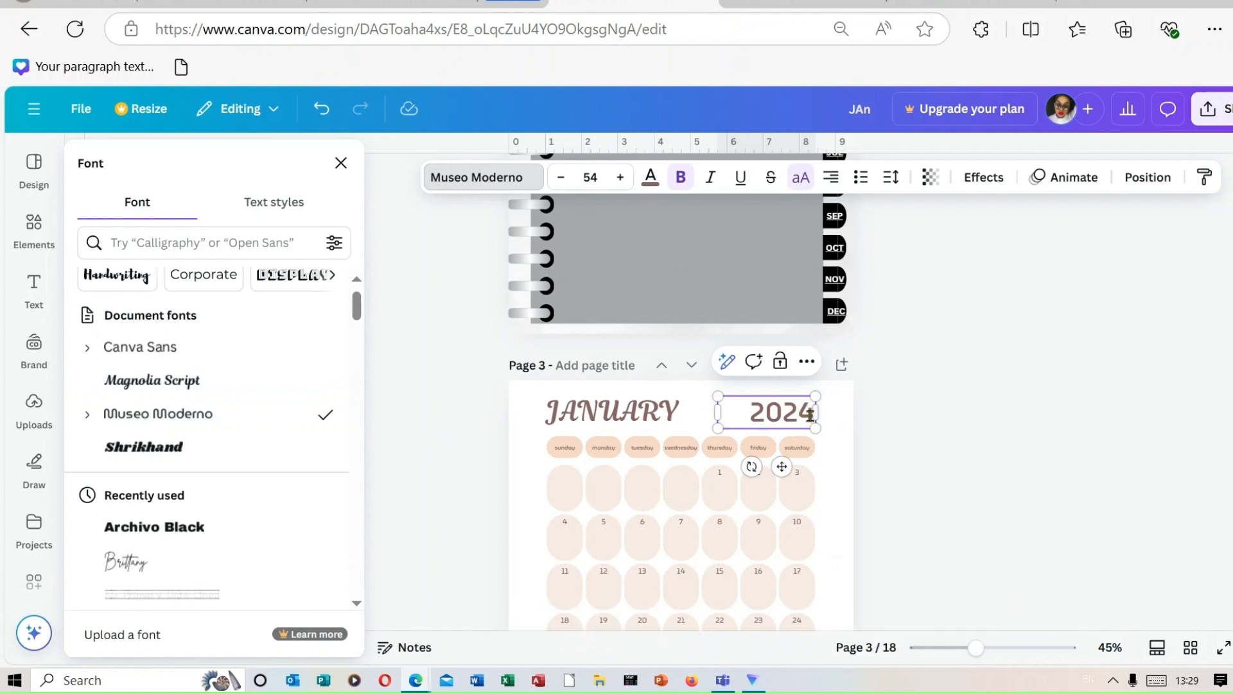
{"action": "key", "text": "Delete"}
{"action": "type", "text": "5"}
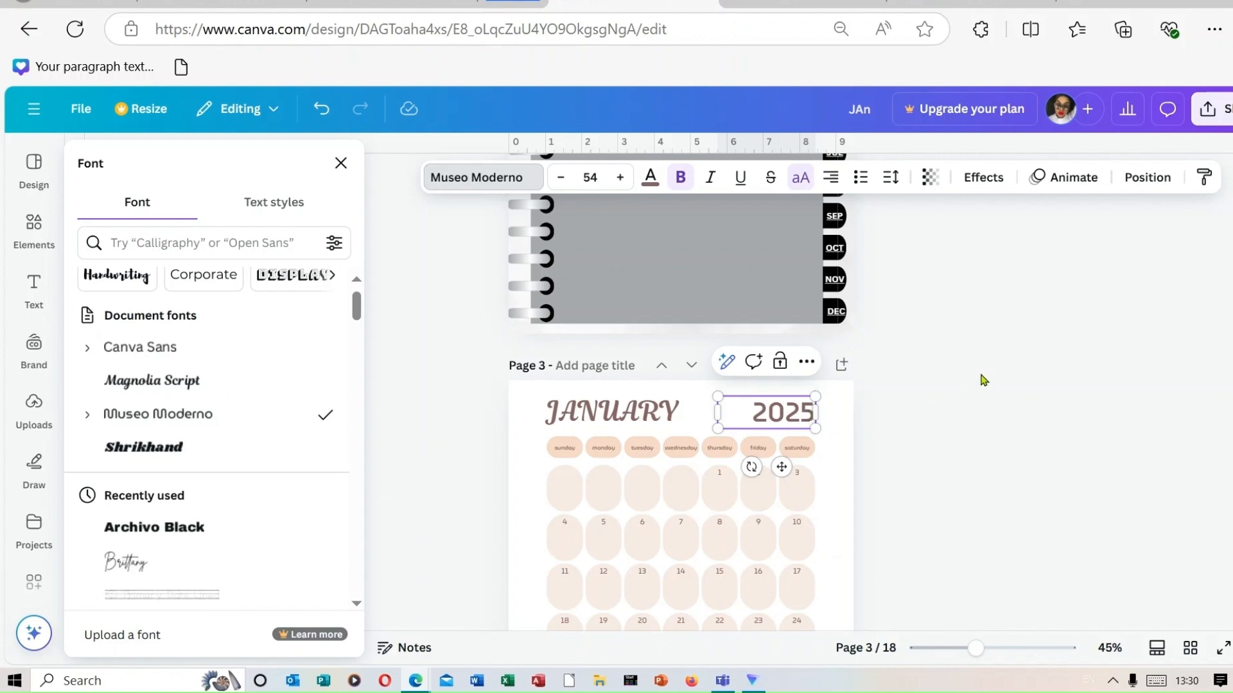
{"action": "key", "text": "Escape"}
{"action": "left_click", "coordinate": [923, 488]}
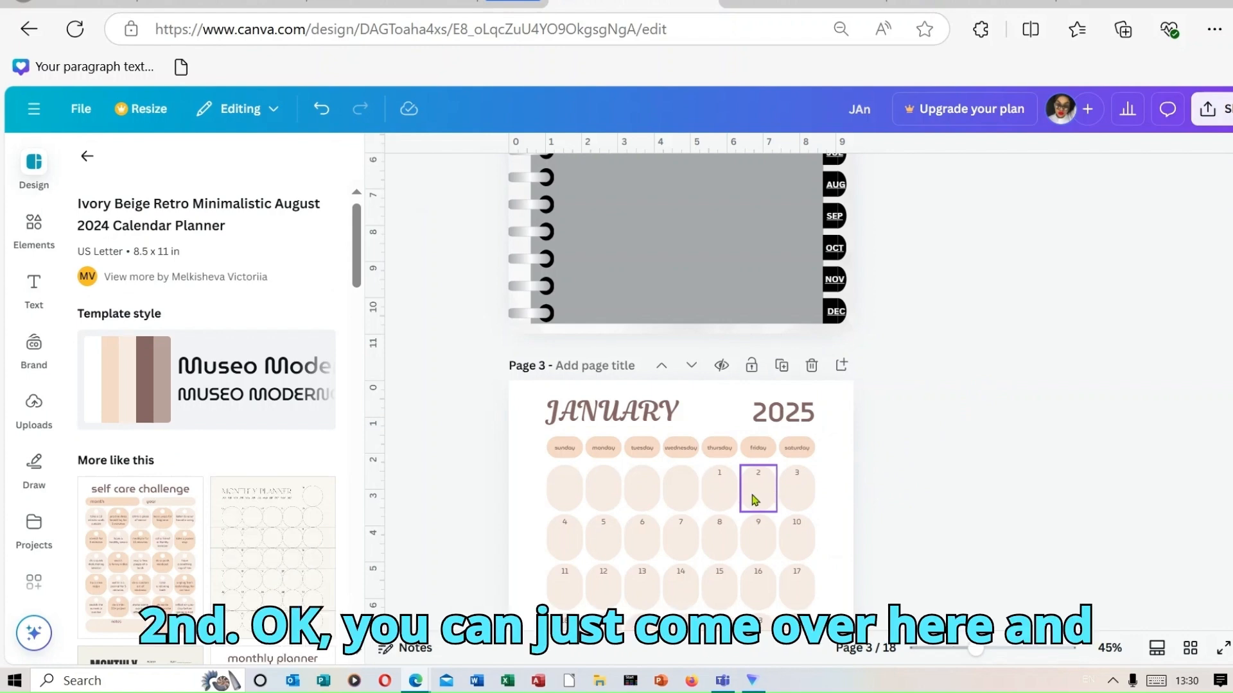
Try to edit the number 1 in the calendar's first Thursday cell
{"action": "left_click", "coordinate": [724, 479]}
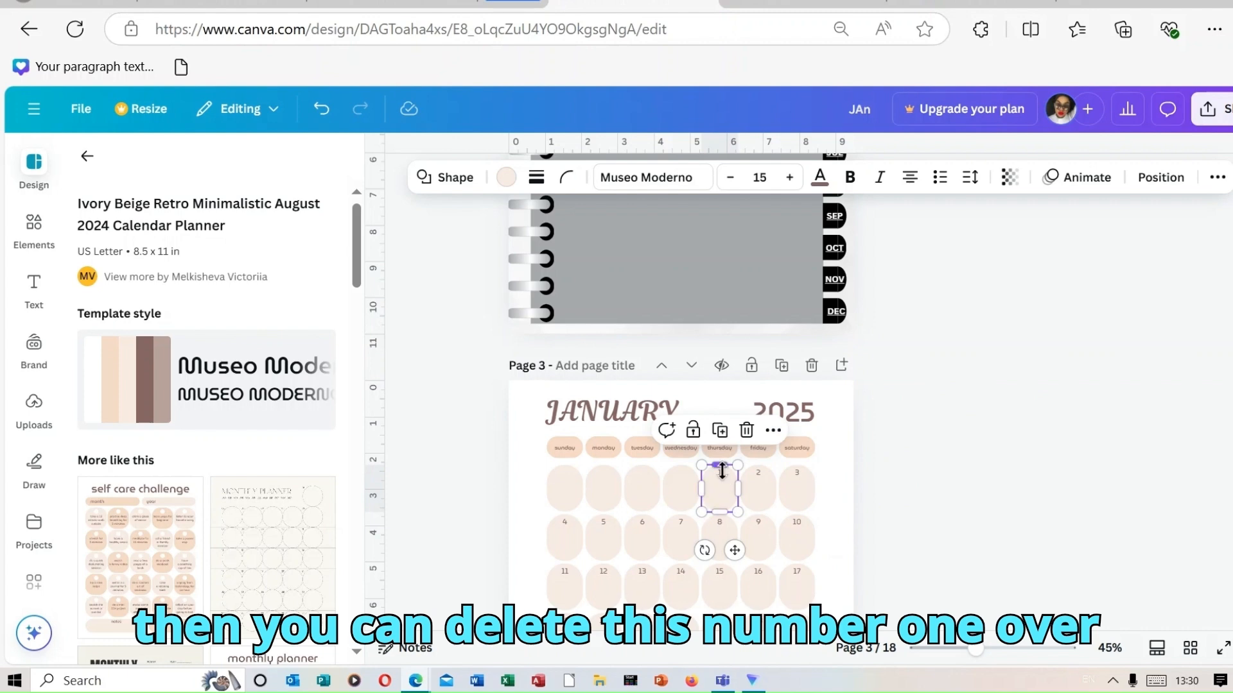
{"action": "left_click", "coordinate": [704, 470]}
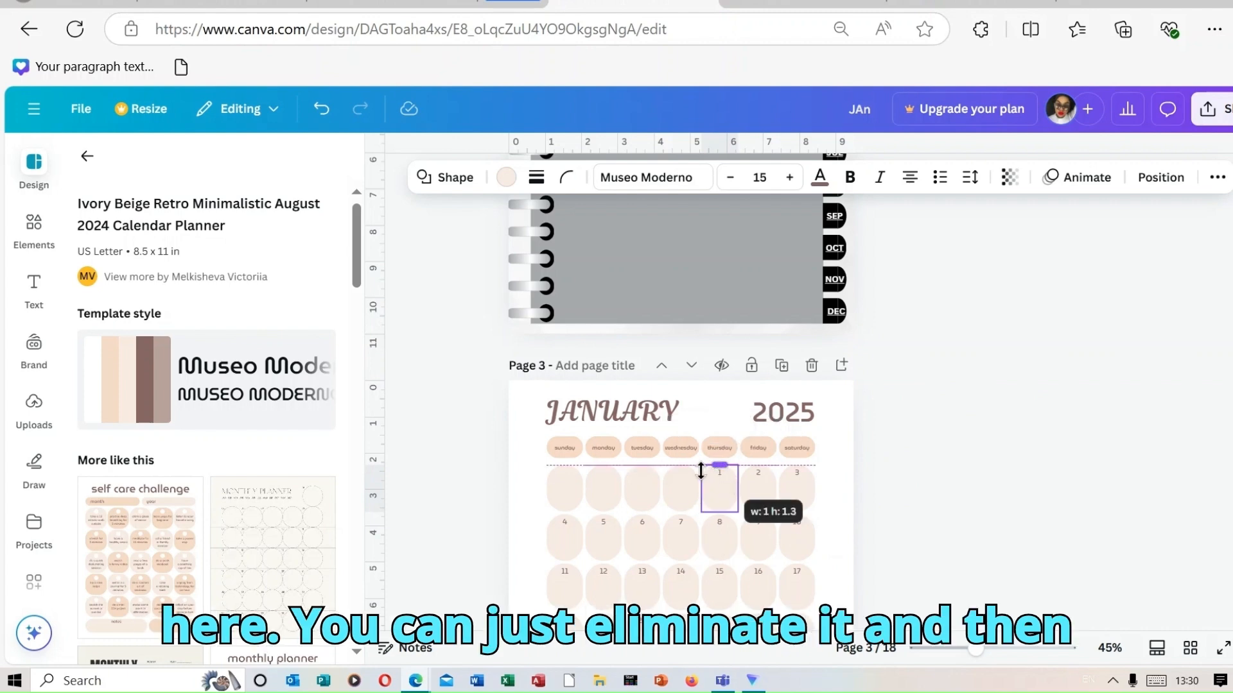
{"action": "double_click", "coordinate": [732, 478]}
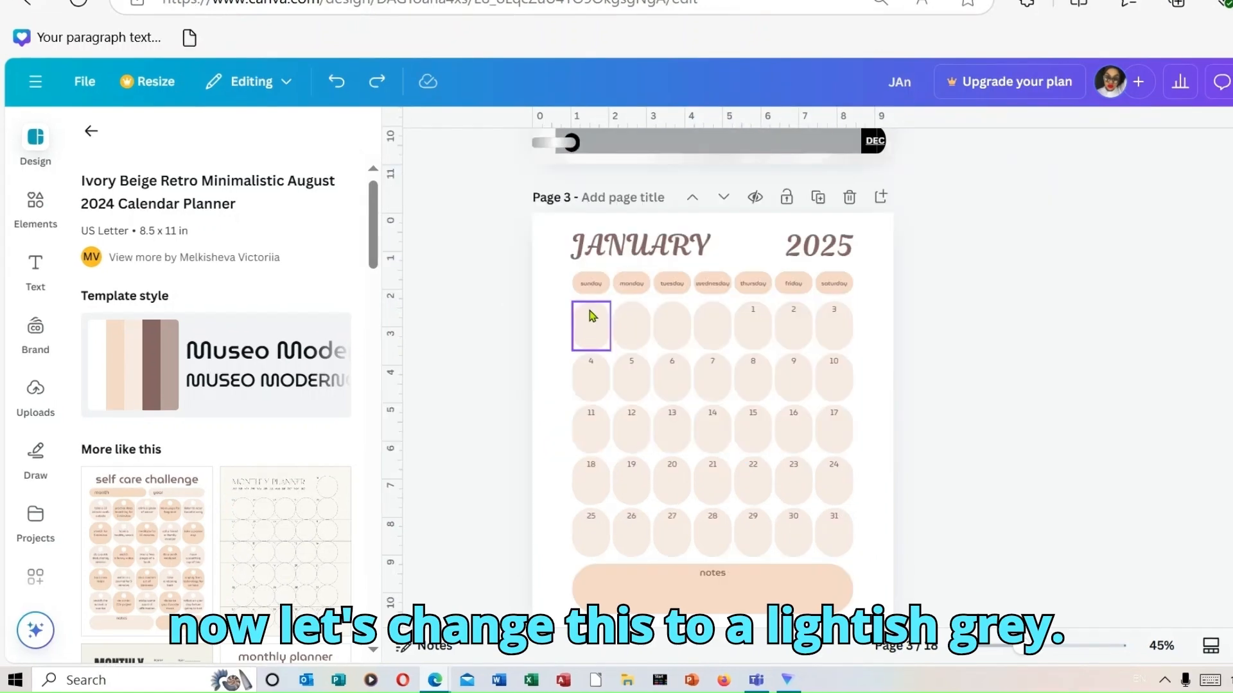
Recolor the calendar's beige date cells to the light grey document color and apply the change to all matching elements
{"action": "left_click", "coordinate": [592, 316]}
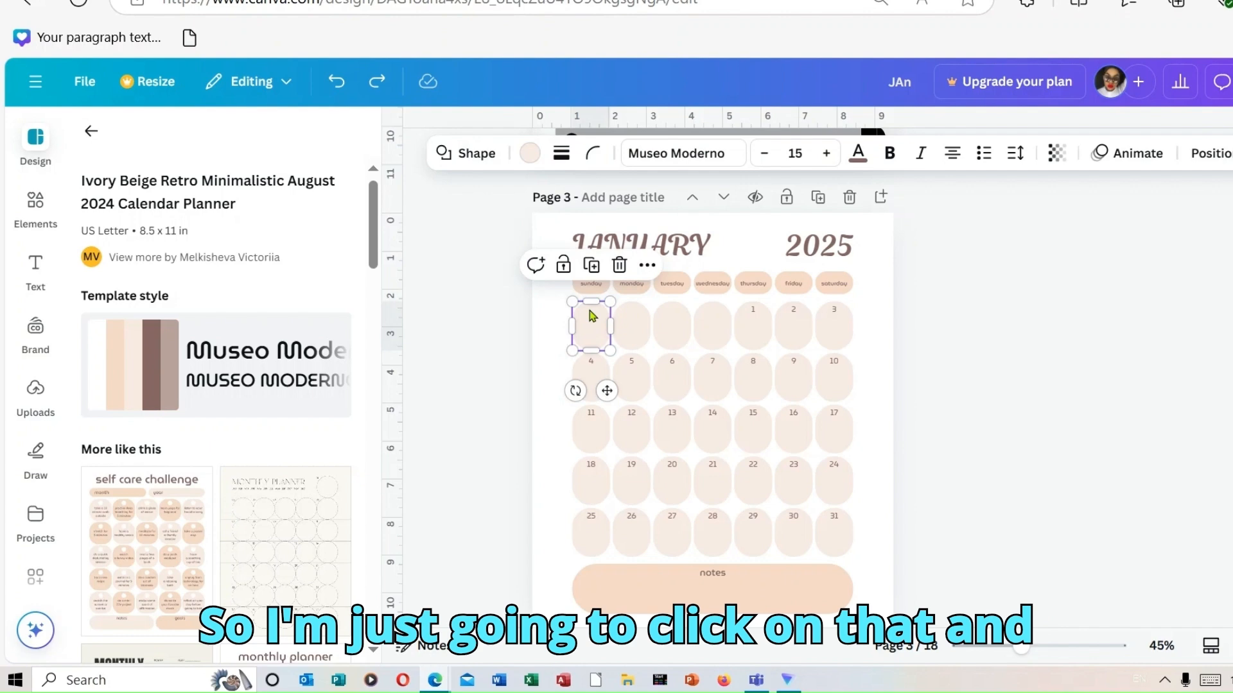
{"action": "left_click", "coordinate": [530, 153]}
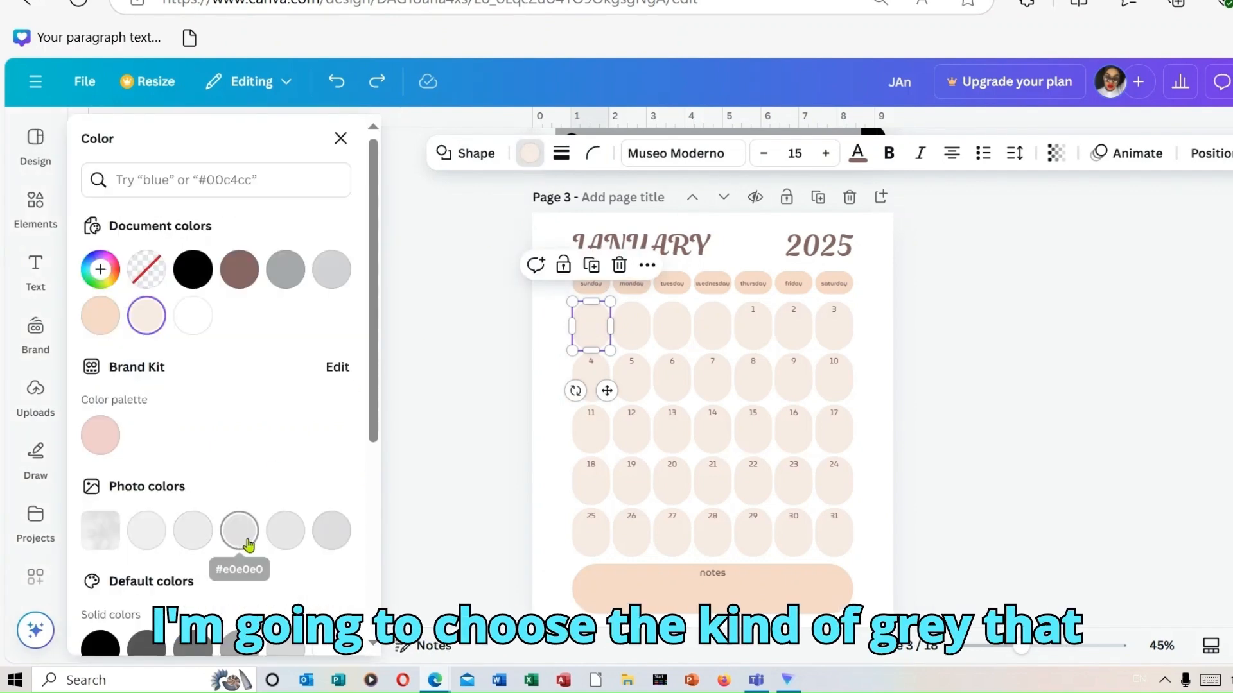
{"action": "left_click", "coordinate": [334, 276]}
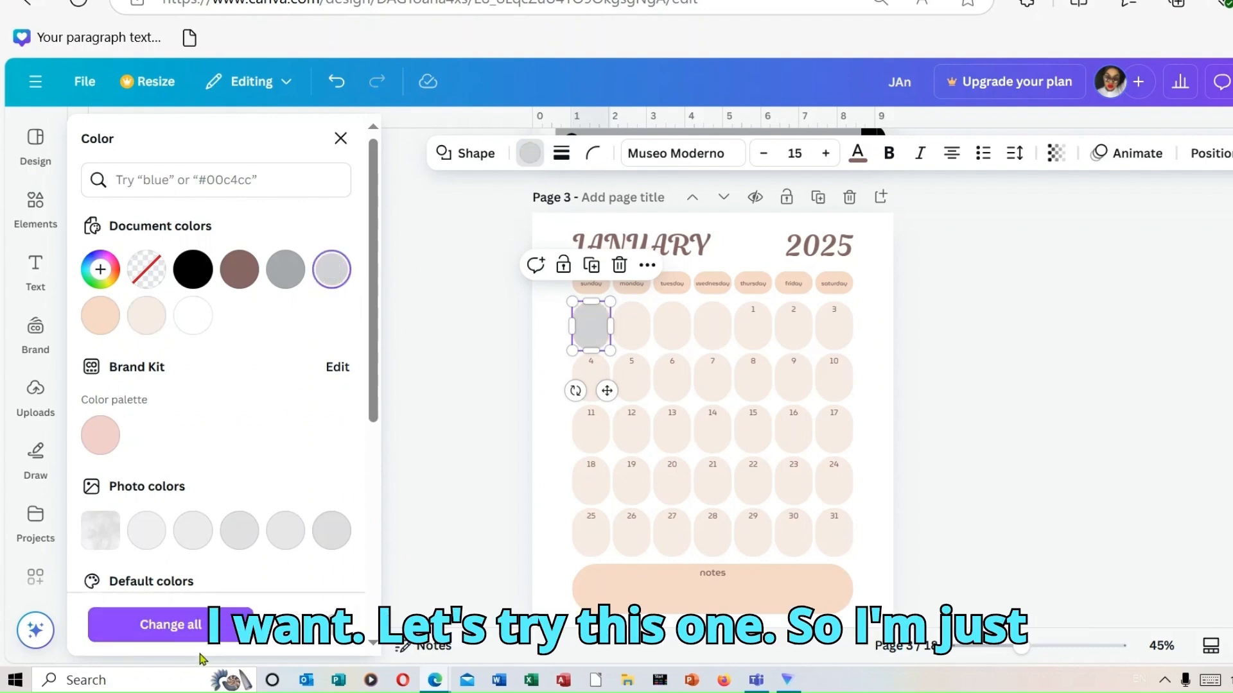
{"action": "left_click", "coordinate": [201, 633]}
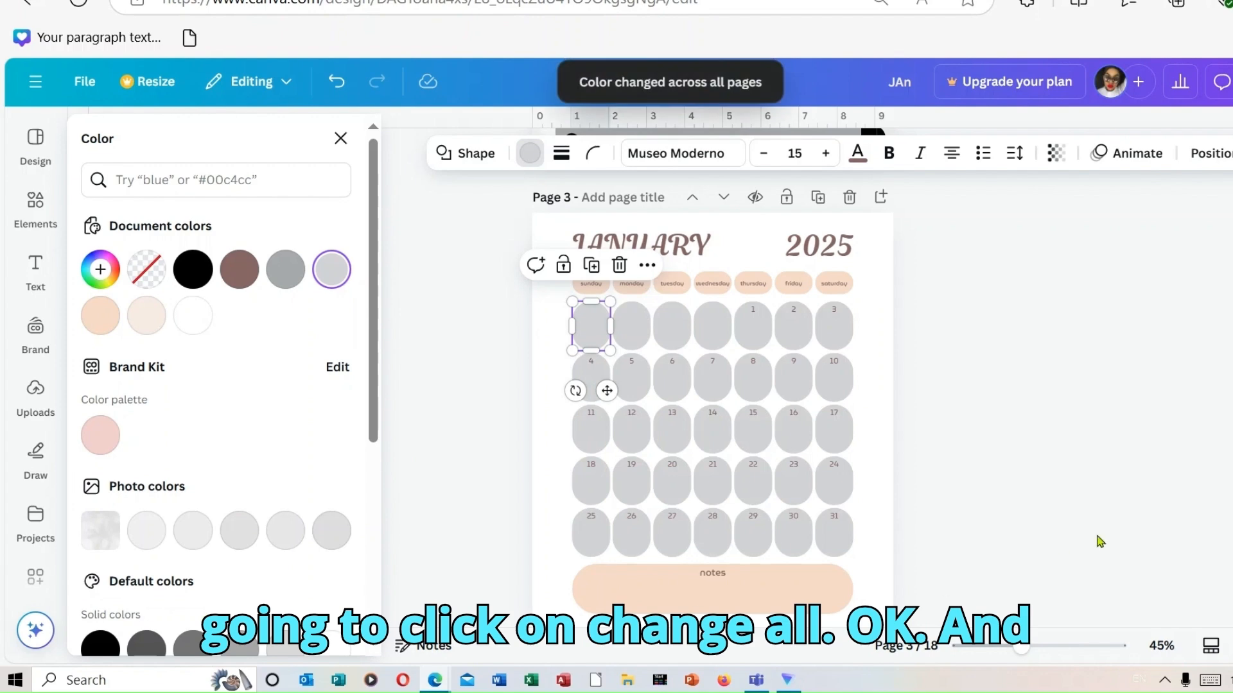
Recolor the calendar's brown text black across all matching elements, and set the notes label's text color to white (#ffffff)
{"action": "left_click", "coordinate": [753, 314]}
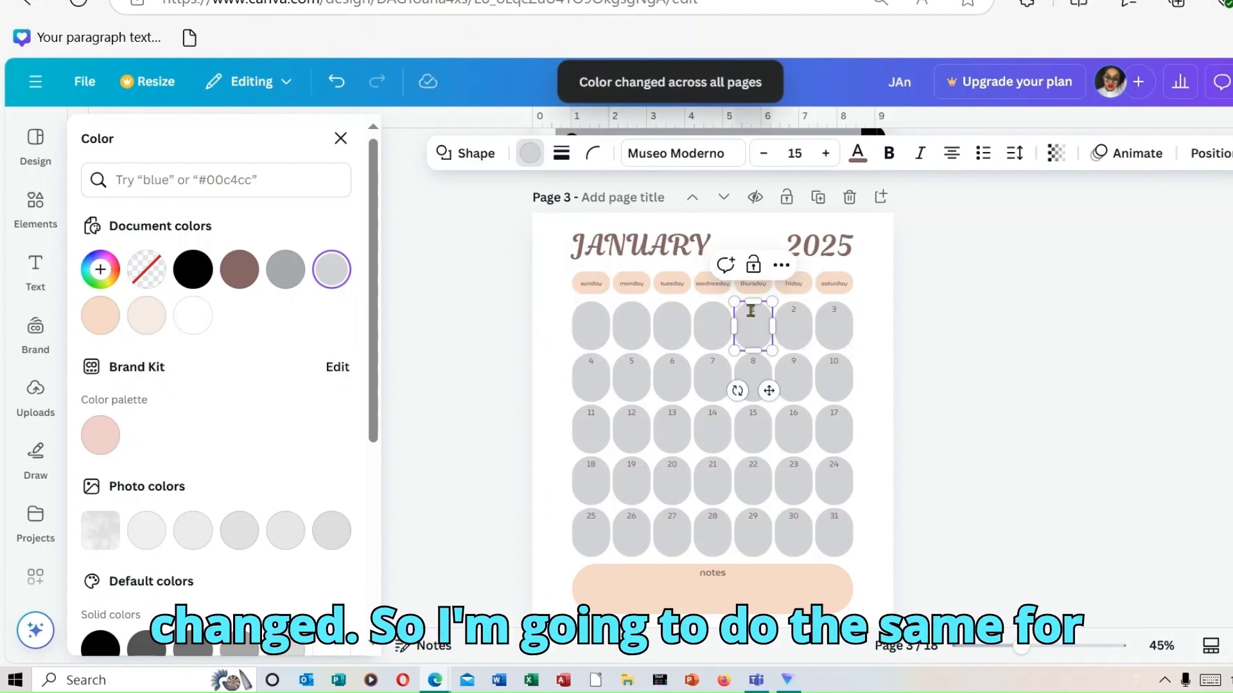
{"action": "left_click", "coordinate": [858, 154]}
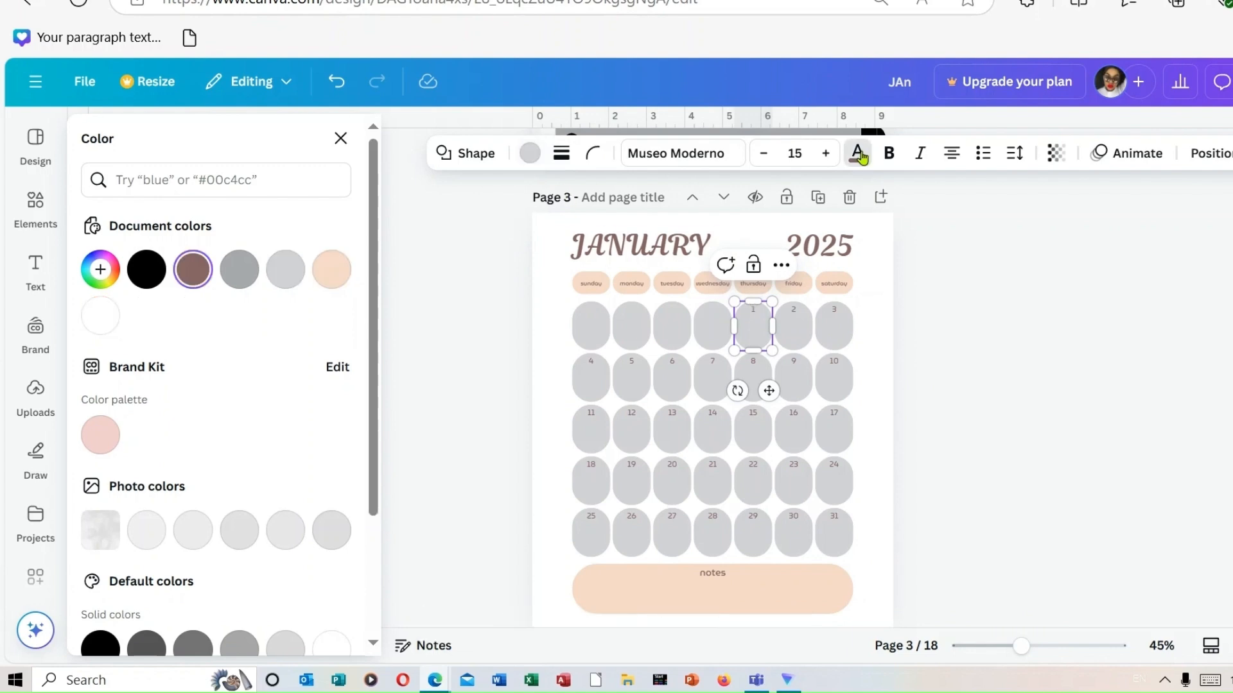
{"action": "left_click", "coordinate": [148, 269]}
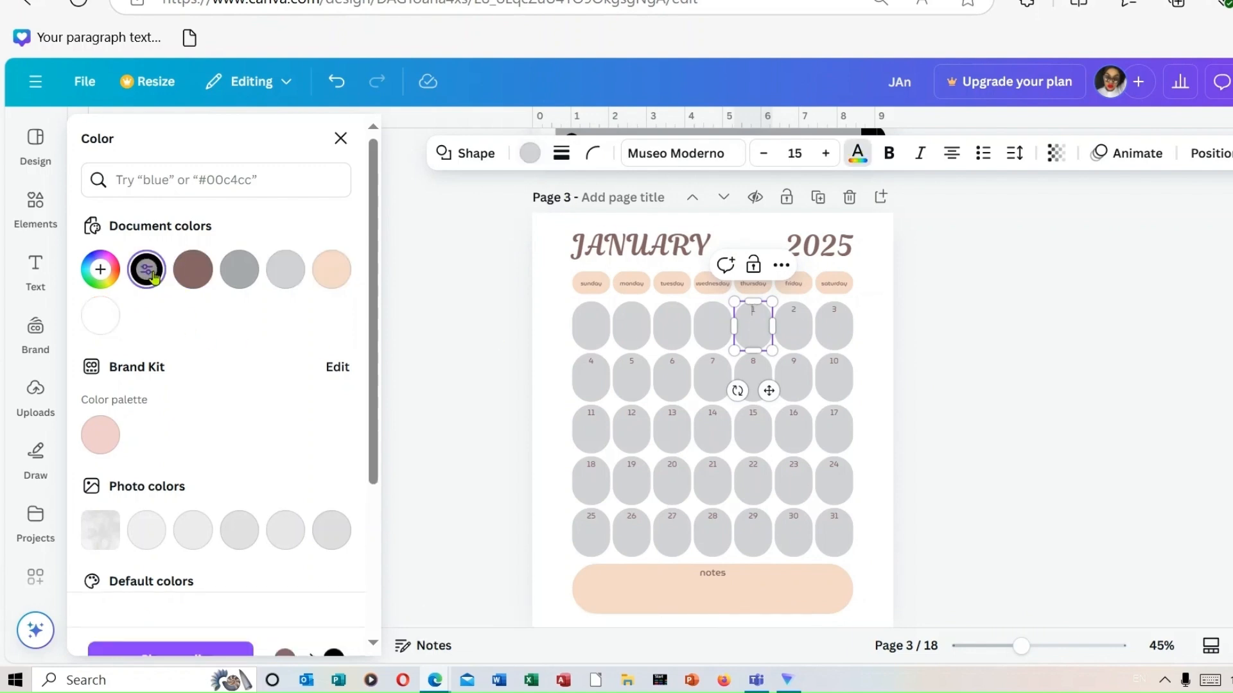
{"action": "left_click", "coordinate": [170, 625]}
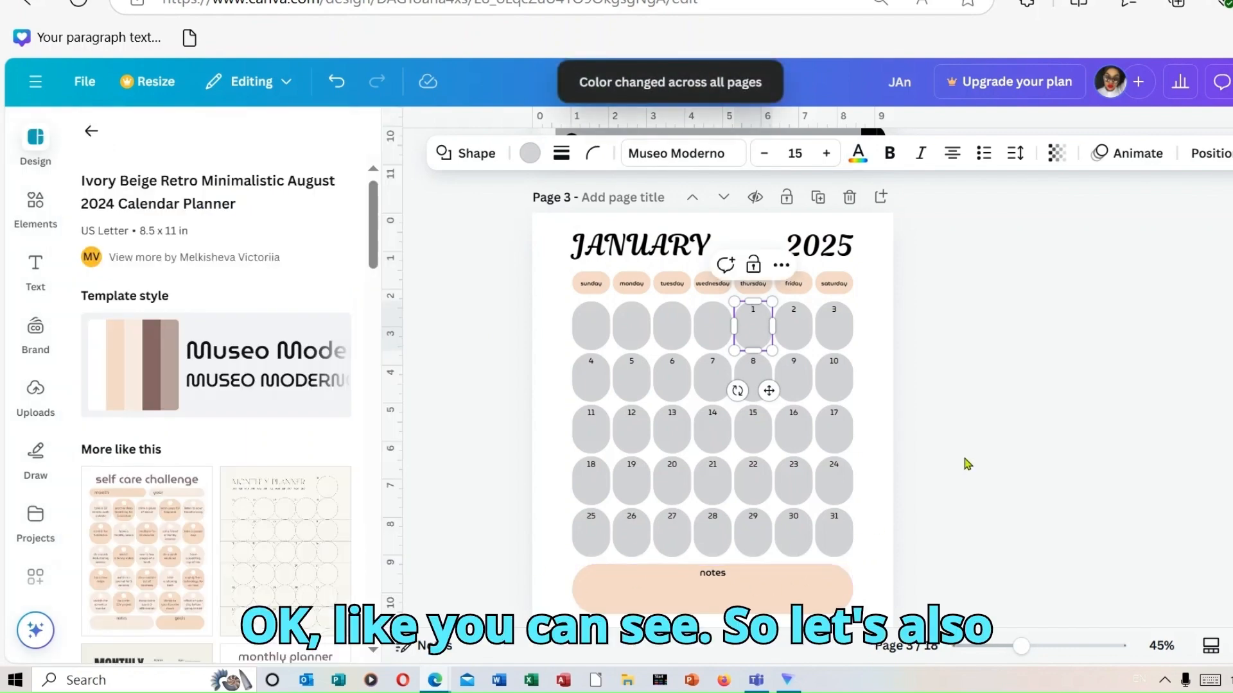
{"action": "left_click", "coordinate": [877, 495]}
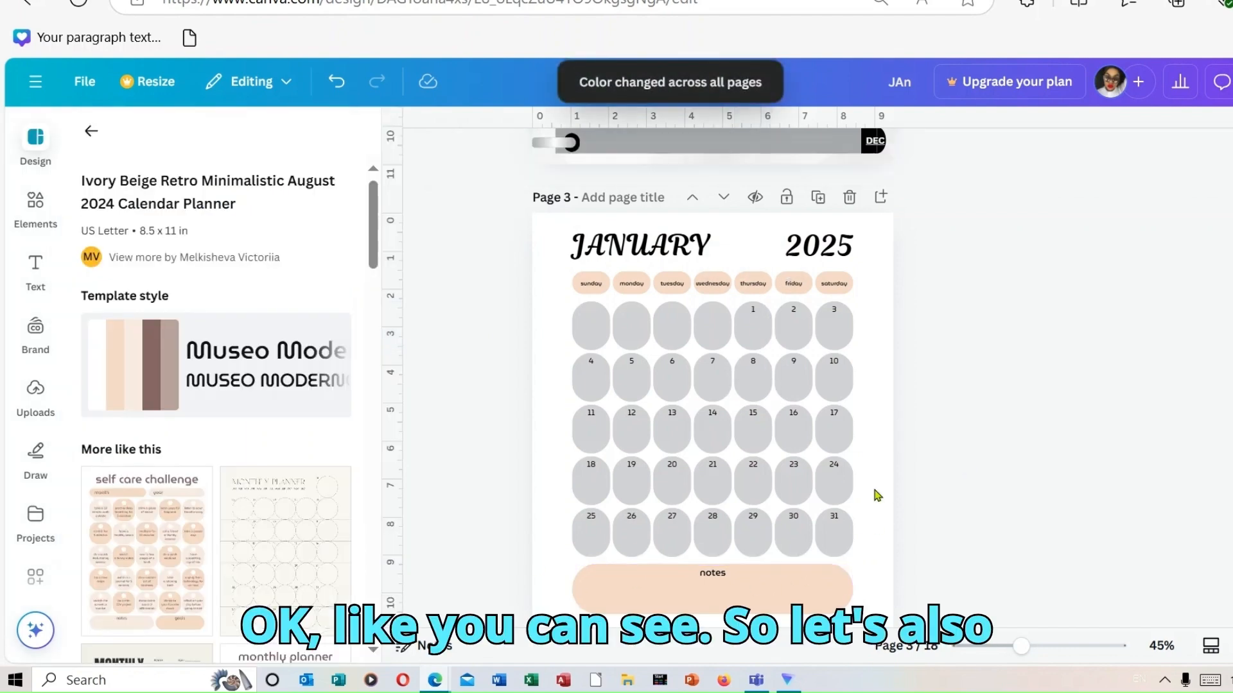
{"action": "left_click", "coordinate": [778, 597]}
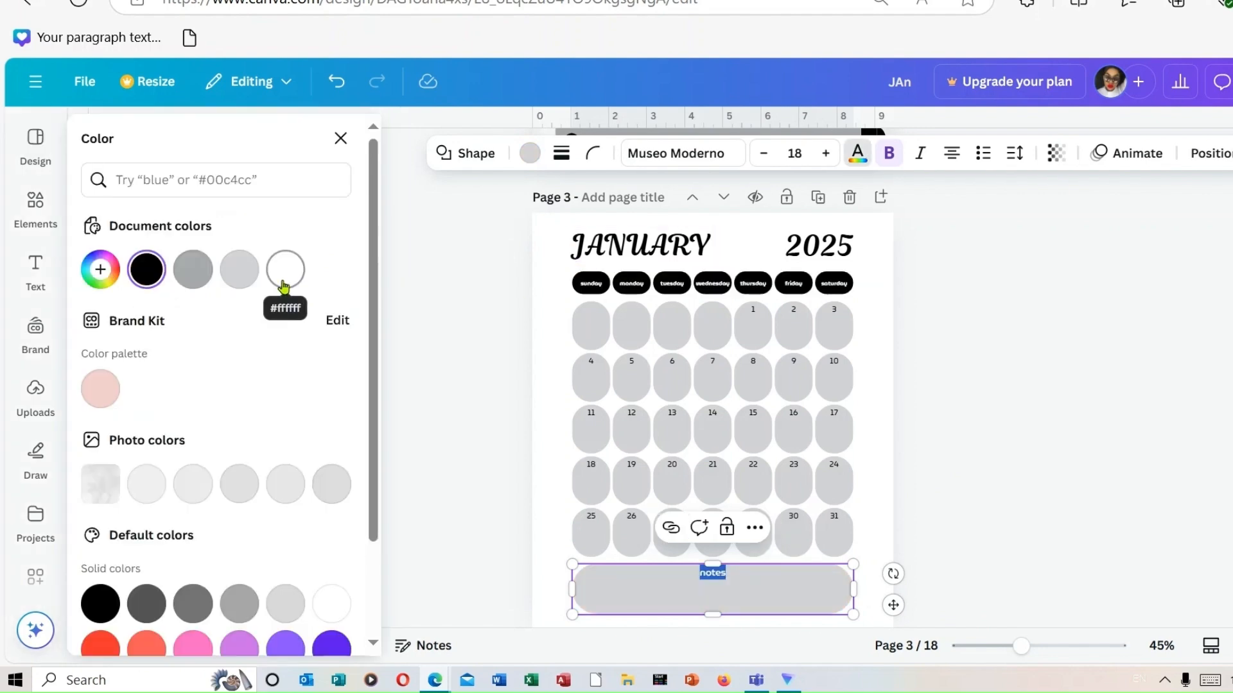
{"action": "left_click", "coordinate": [283, 269]}
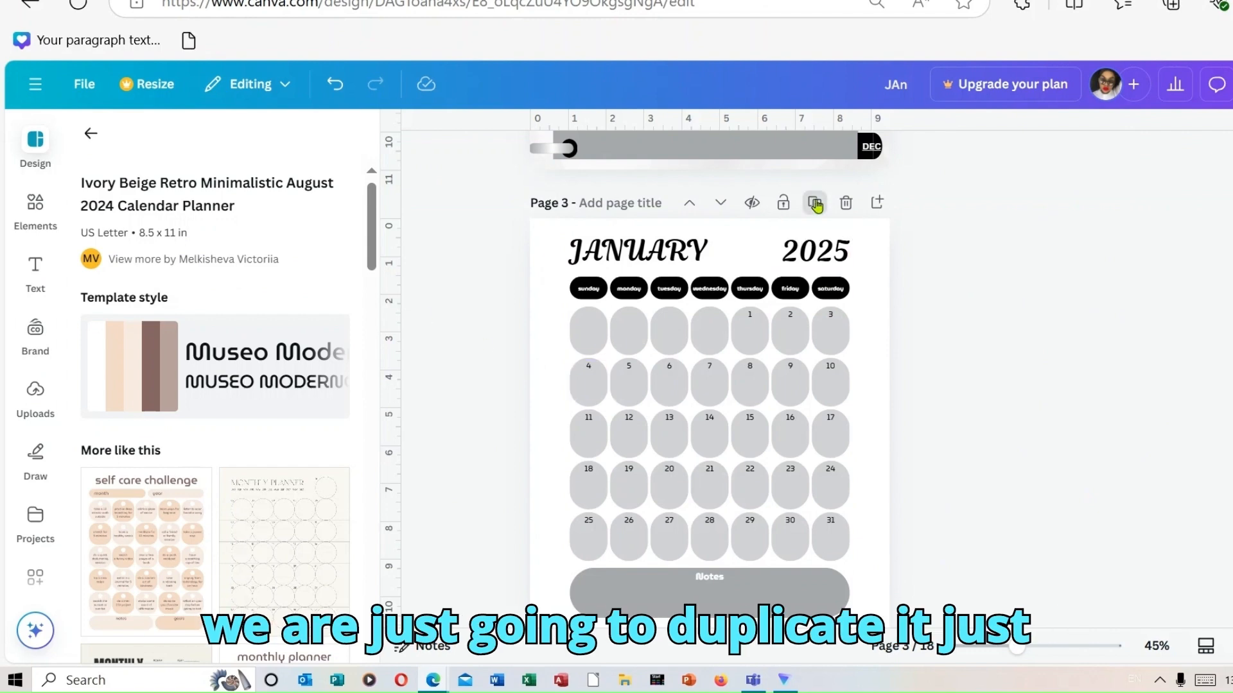
Duplicate the page 3 January calendar and reorder the copy to directly follow the February divider, as page 9
{"action": "left_click", "coordinate": [814, 203]}
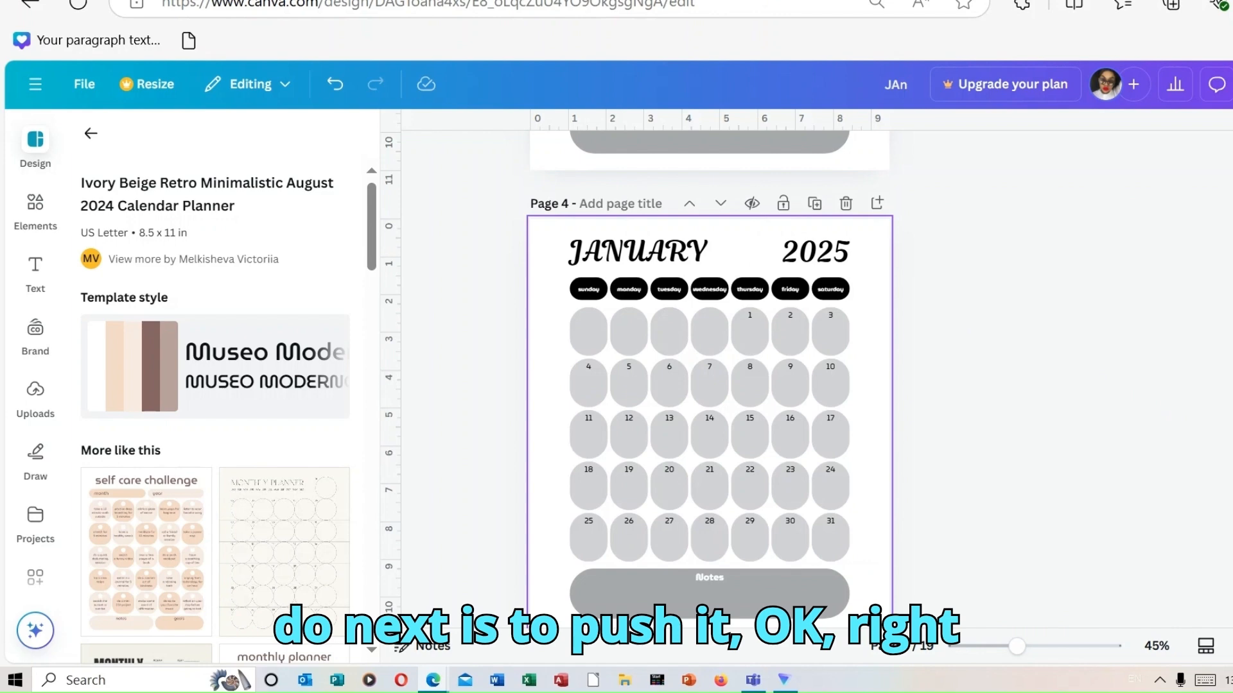
{"action": "scroll", "coordinate": [710, 385], "scroll_direction": "down", "scroll_amount": 4}
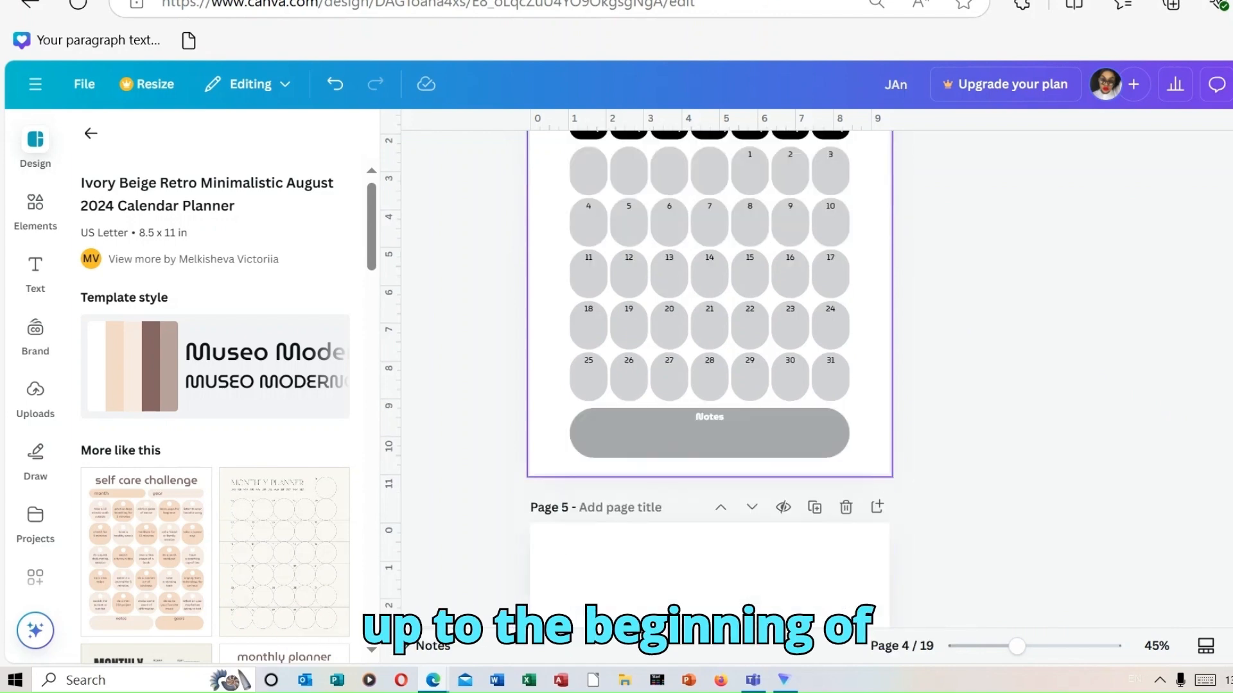
{"action": "scroll", "coordinate": [710, 386], "scroll_direction": "up", "scroll_amount": 7}
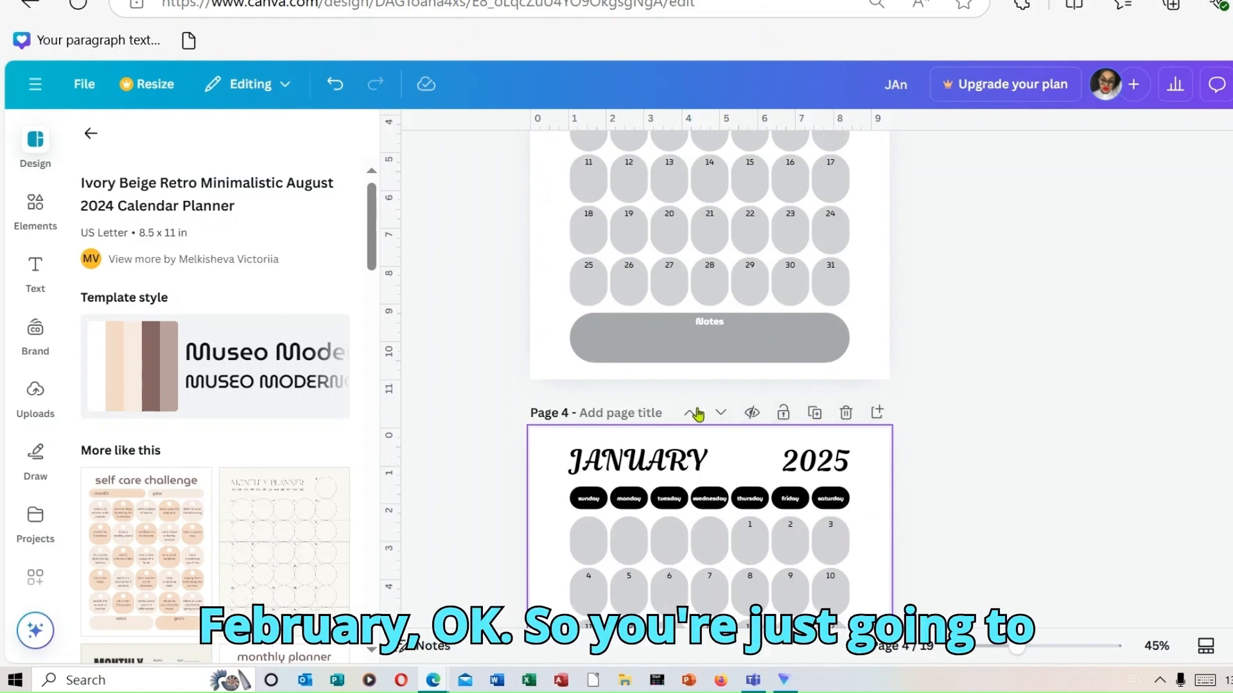
{"action": "left_click", "coordinate": [722, 414]}
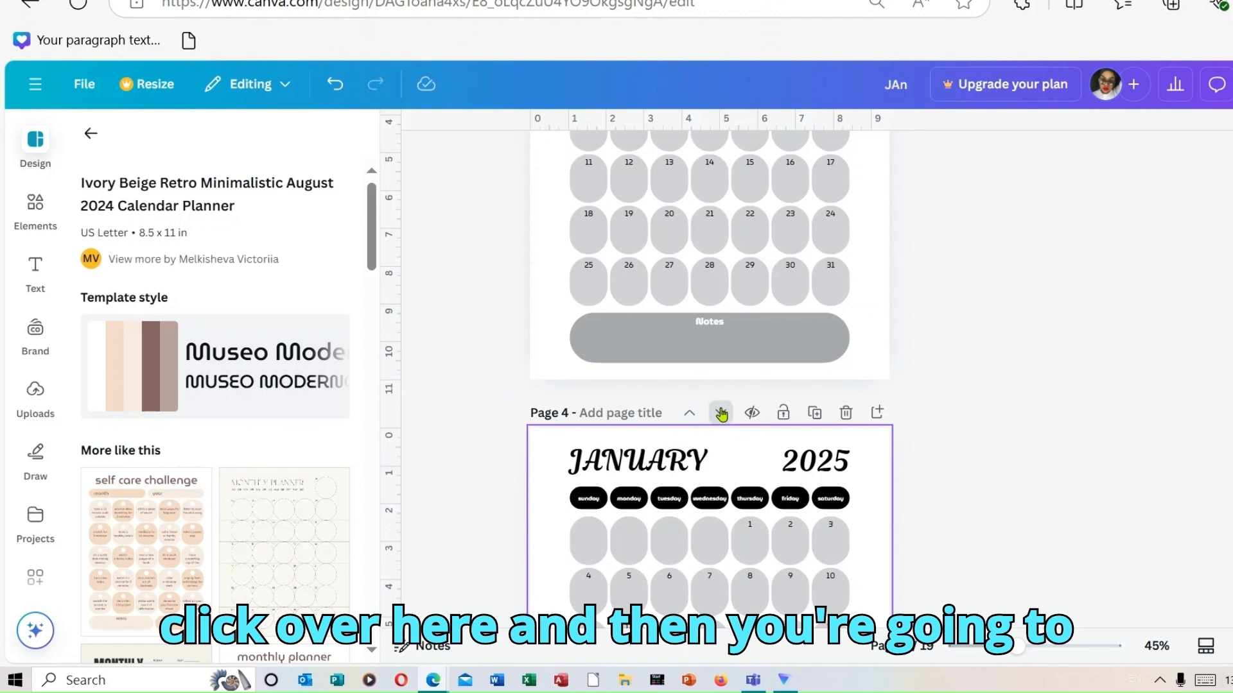
{"action": "left_click", "coordinate": [721, 412]}
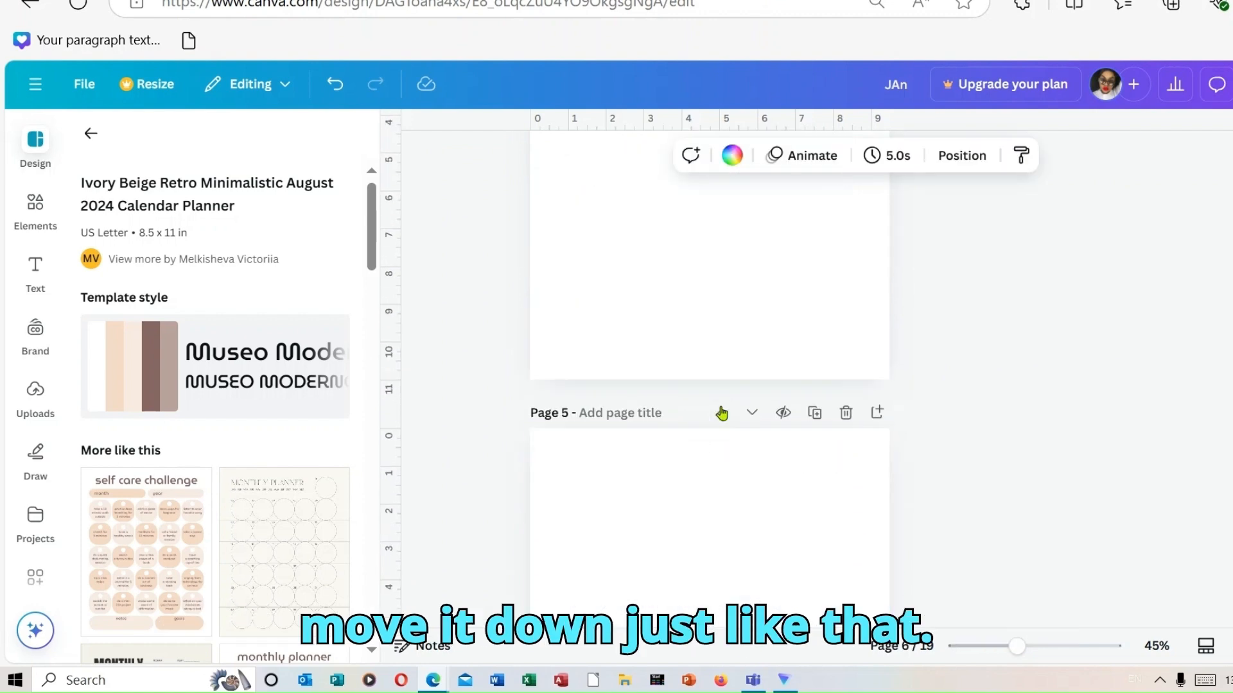
{"action": "left_click", "coordinate": [721, 421]}
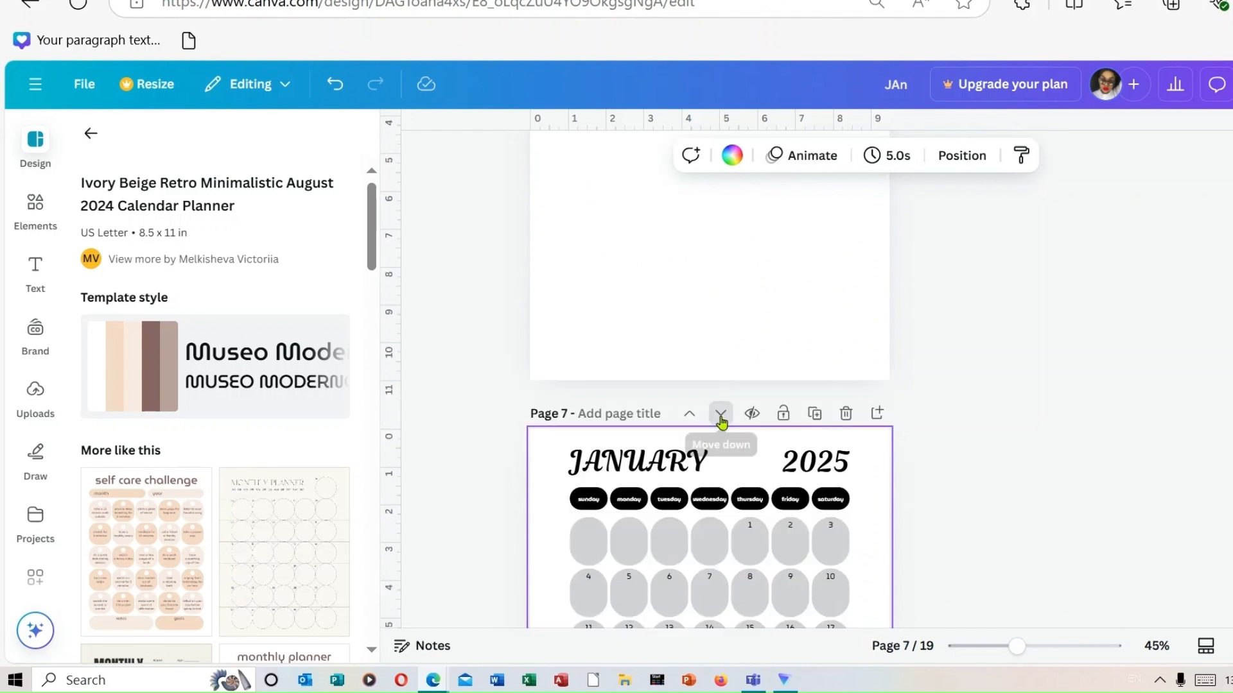
{"action": "left_click", "coordinate": [721, 418]}
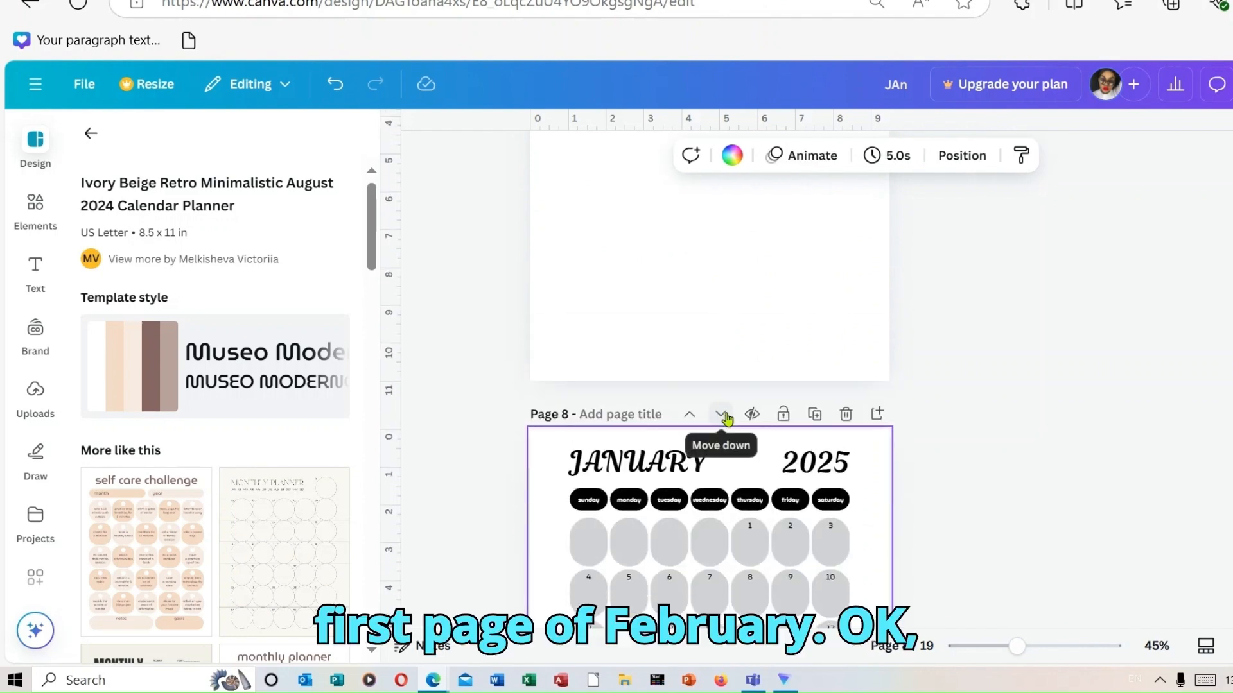
{"action": "left_click", "coordinate": [723, 416]}
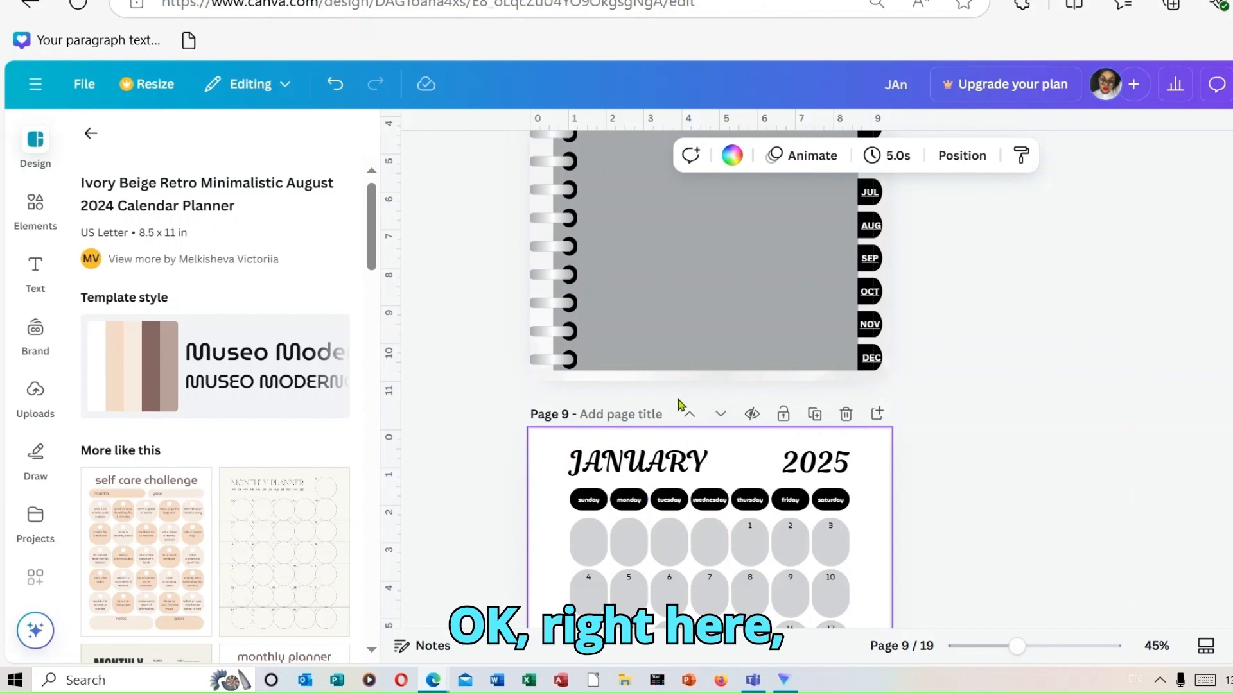
Change the month heading on the page 9 calendar to FEBRUARY
{"action": "double_click", "coordinate": [681, 462]}
{"action": "type", "text": "FEBRU"}
{"action": "scroll", "coordinate": [681, 462], "scroll_direction": "down", "scroll_amount": 2}
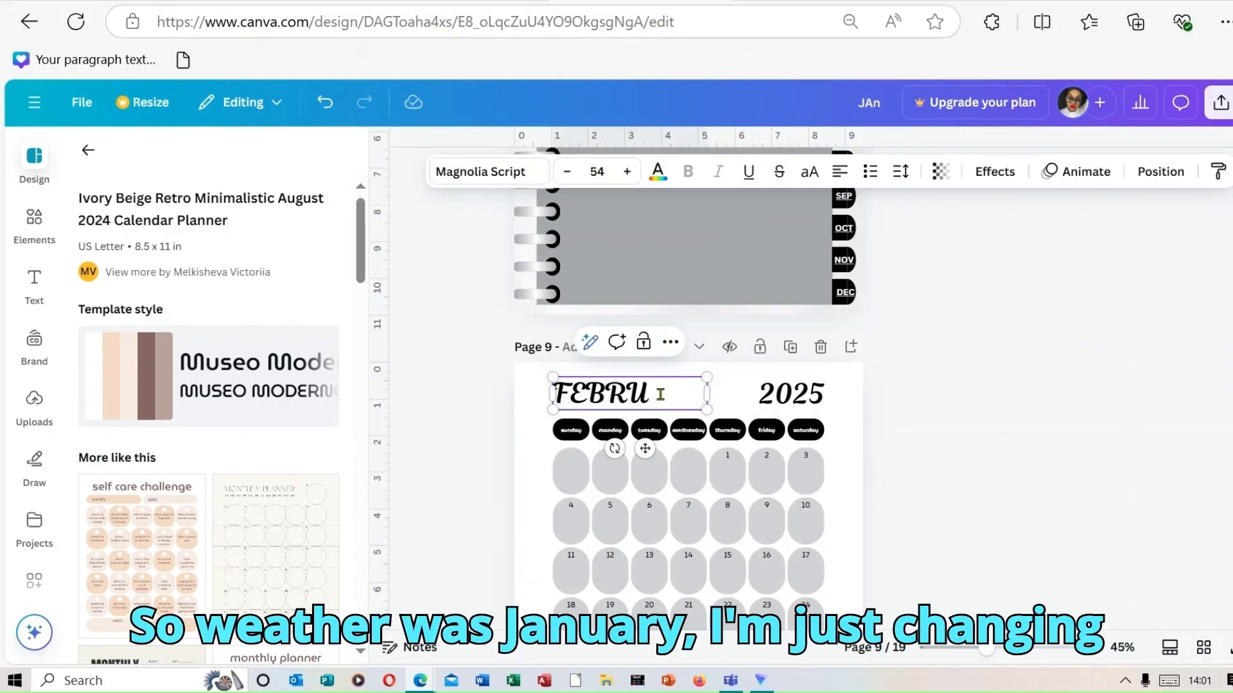
{"action": "type", "text": "ARY"}
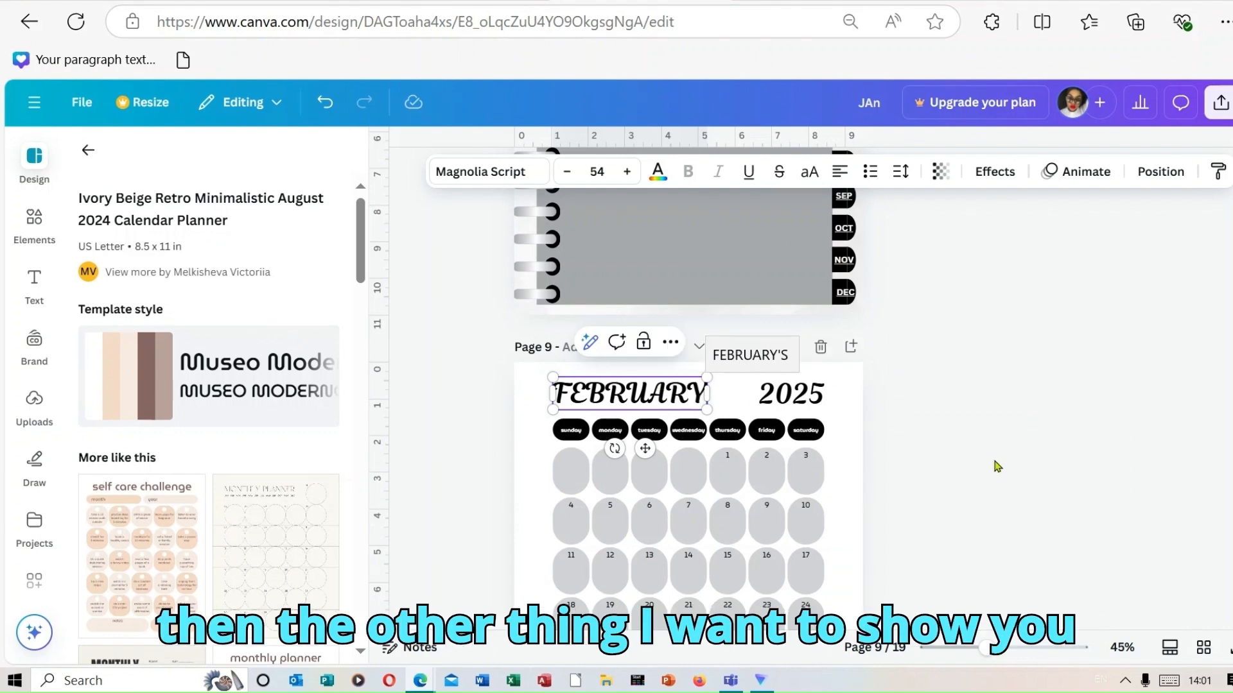
Clear the date numbers from all the day cells of the February calendar on page 9
{"action": "double_click", "coordinate": [738, 463]}
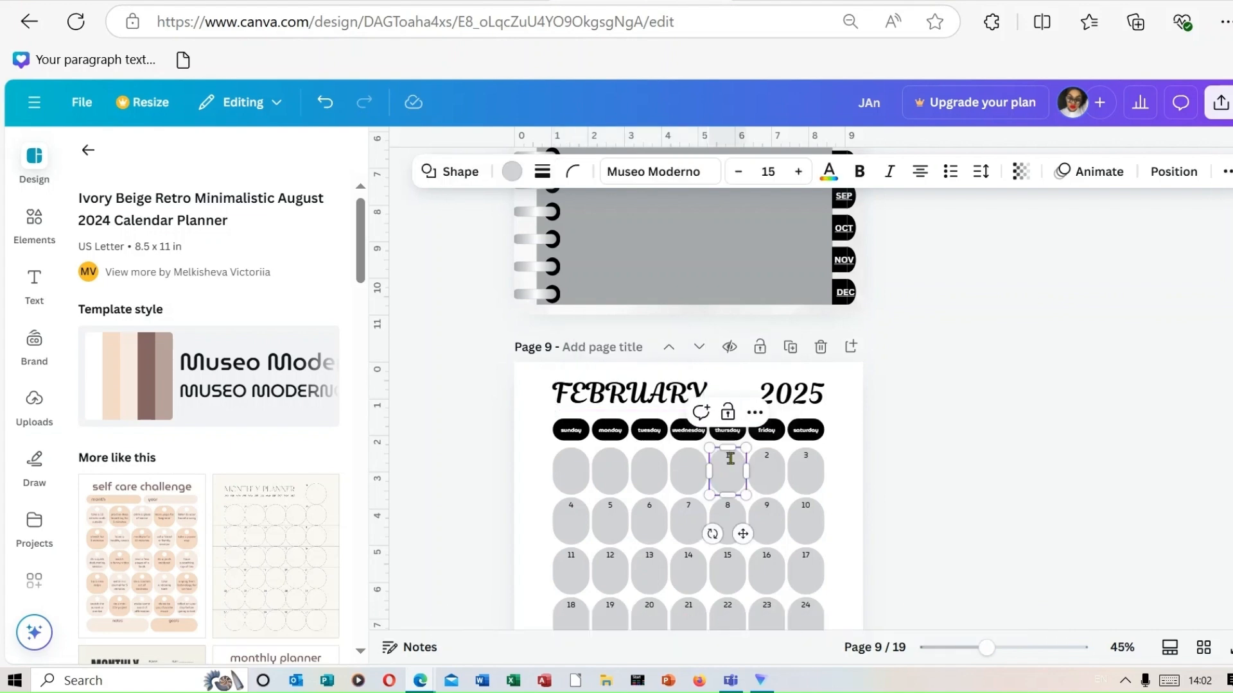
{"action": "key", "text": "BackSpace"}
{"action": "double_click", "coordinate": [777, 470]}
{"action": "key", "text": "BackSpace"}
{"action": "double_click", "coordinate": [814, 466]}
{"action": "key", "text": "BackSpace"}
{"action": "double_click", "coordinate": [581, 511]}
{"action": "key", "text": "BackSpace"}
{"action": "double_click", "coordinate": [624, 512]}
{"action": "key", "text": "BackSpace"}
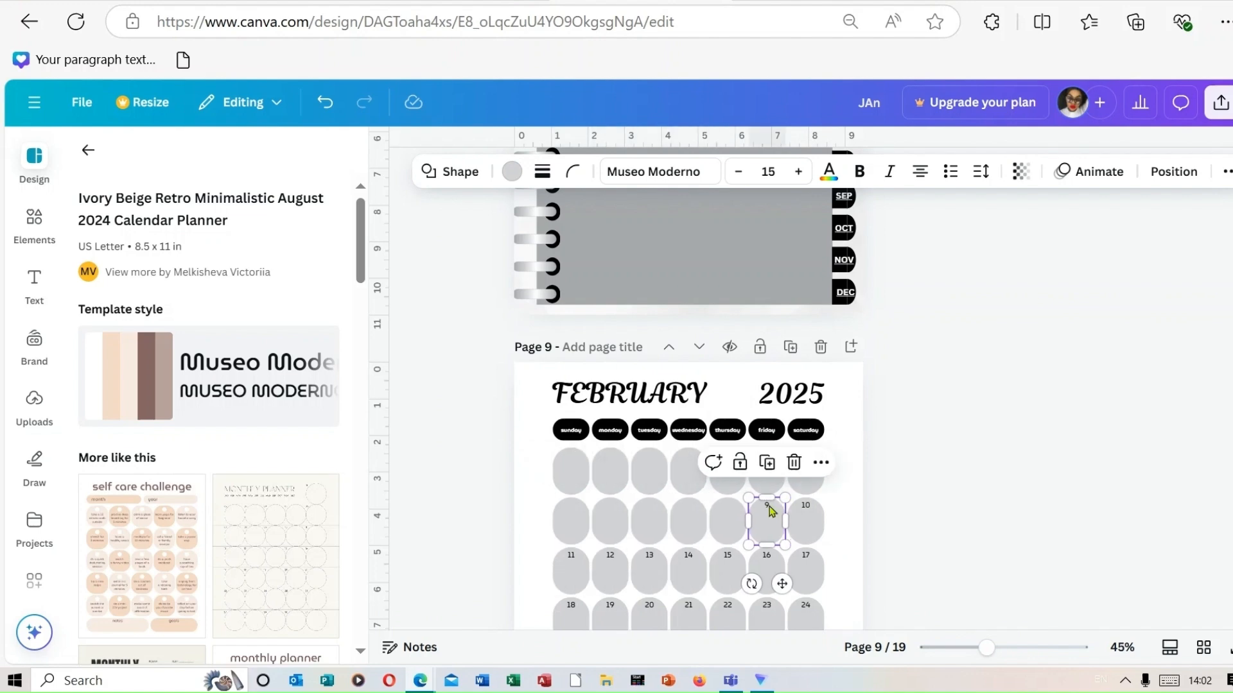
{"action": "double_click", "coordinate": [814, 516]}
{"action": "key", "text": "BackSpace"}
{"action": "double_click", "coordinate": [576, 564]}
{"action": "key", "text": "BackSpace"}
{"action": "double_click", "coordinate": [616, 565]}
{"action": "key", "text": "BackSpace"}
{"action": "double_click", "coordinate": [652, 570]}
{"action": "key", "text": "BackSpace"}
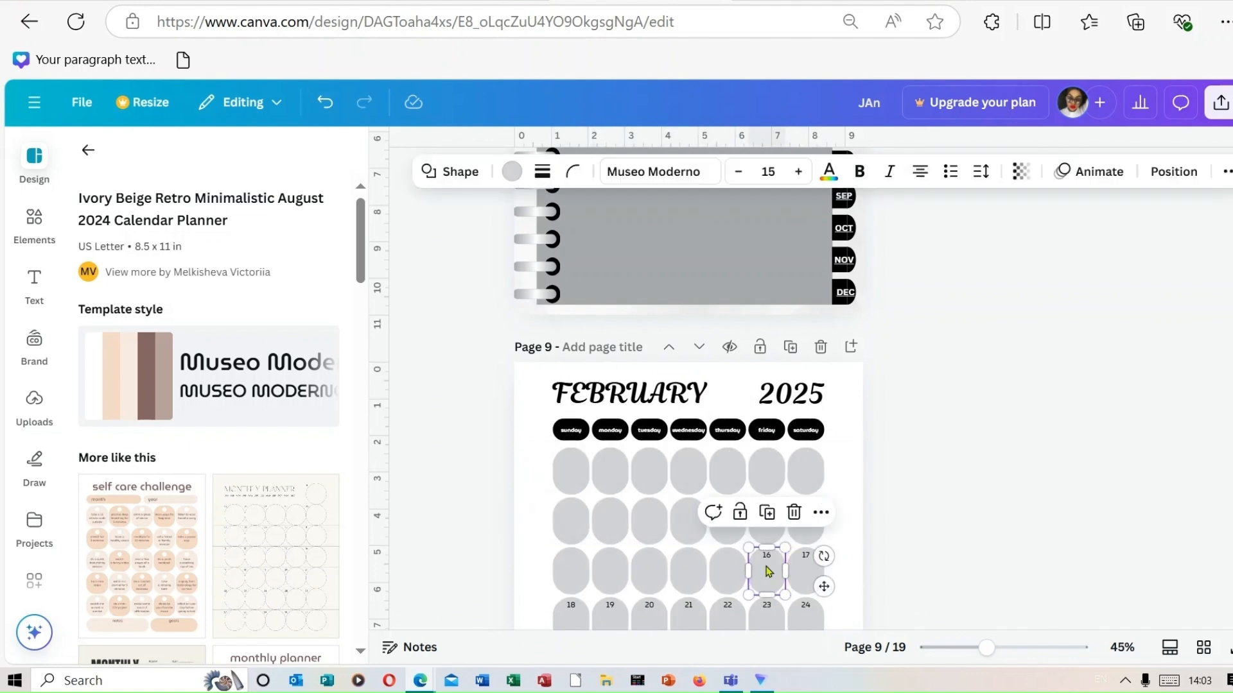
{"action": "scroll", "coordinate": [805, 570], "scroll_direction": "down", "scroll_amount": 5}
{"action": "double_click", "coordinate": [571, 280]}
{"action": "key", "text": "BackSpace"}
{"action": "double_click", "coordinate": [611, 278]}
{"action": "key", "text": "BackSpace"}
{"action": "double_click", "coordinate": [658, 282]}
{"action": "key", "text": "BackSpace"}
{"action": "double_click", "coordinate": [697, 286]}
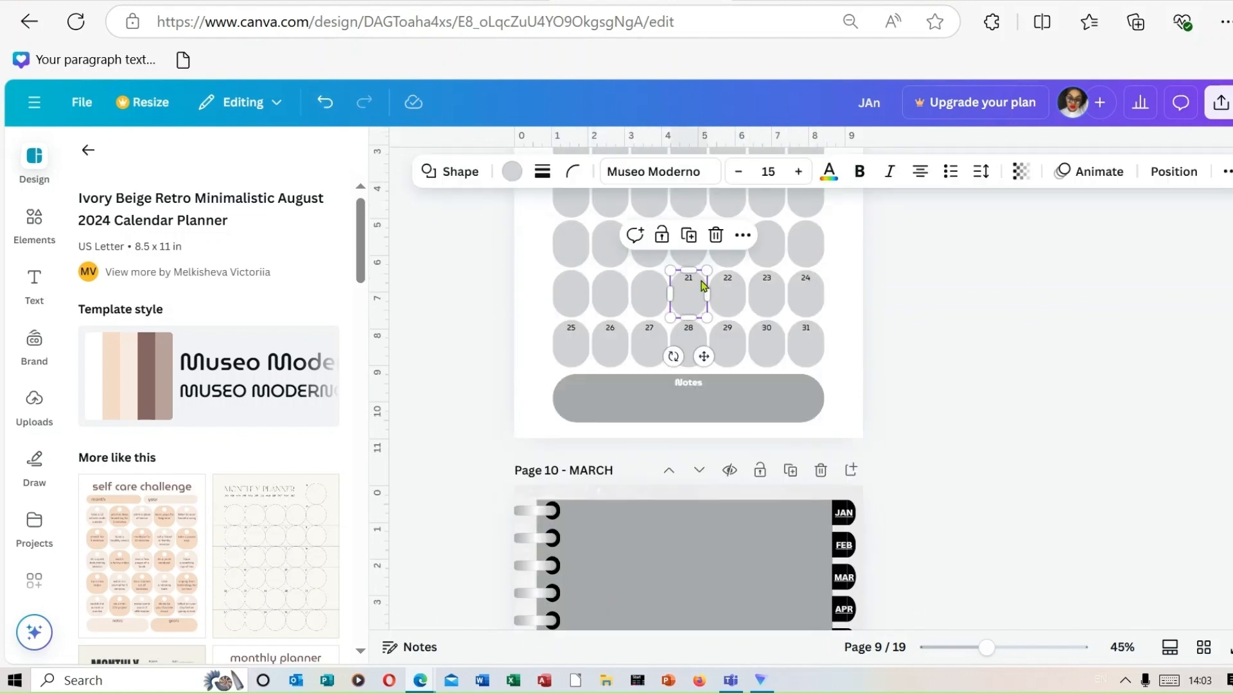
{"action": "left_click", "coordinate": [773, 277]}
{"action": "key", "text": "BackSpace"}
{"action": "key", "text": "BackSpace"}
{"action": "double_click", "coordinate": [811, 278]}
{"action": "key", "text": "BackSpace"}
{"action": "key", "text": "BackSpace"}
{"action": "double_click", "coordinate": [583, 330]}
{"action": "key", "text": "BackSpace"}
{"action": "key", "text": "BackSpace"}
{"action": "double_click", "coordinate": [621, 327]}
{"action": "key", "text": "BackSpace"}
{"action": "key", "text": "BackSpace"}
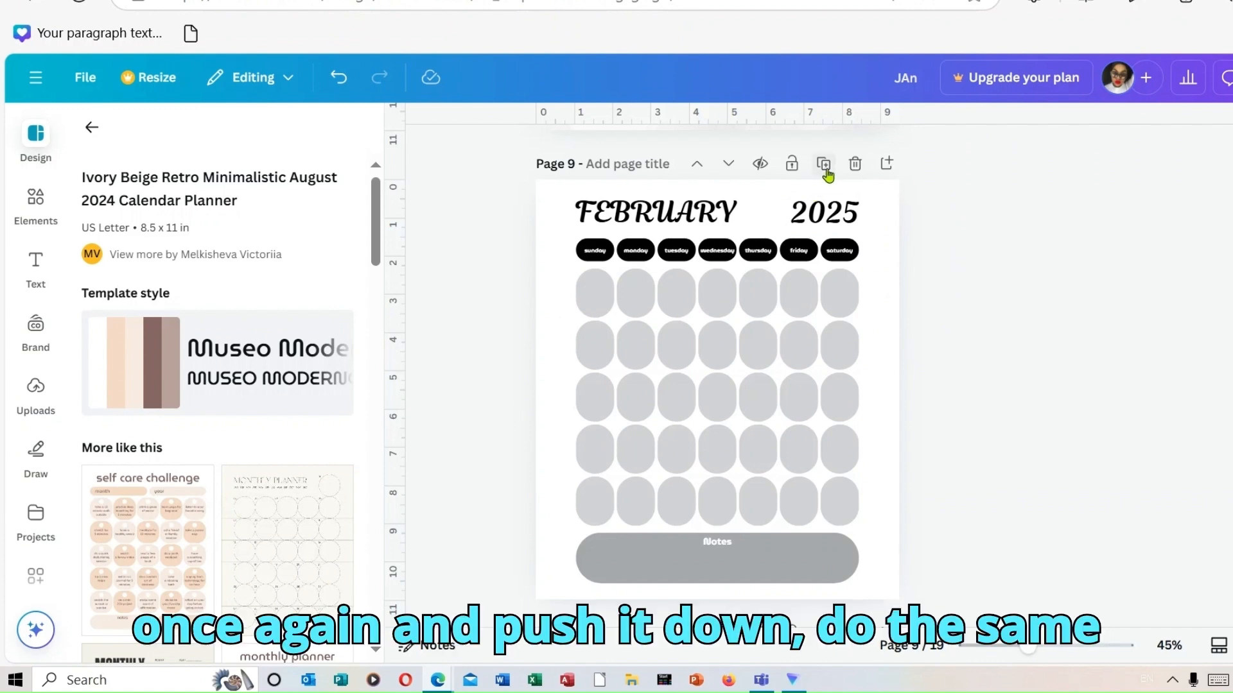
Duplicate the blank February calendar page to sit after the MARCH divider, and change the copy's heading to MARCH
{"action": "left_click", "coordinate": [824, 165]}
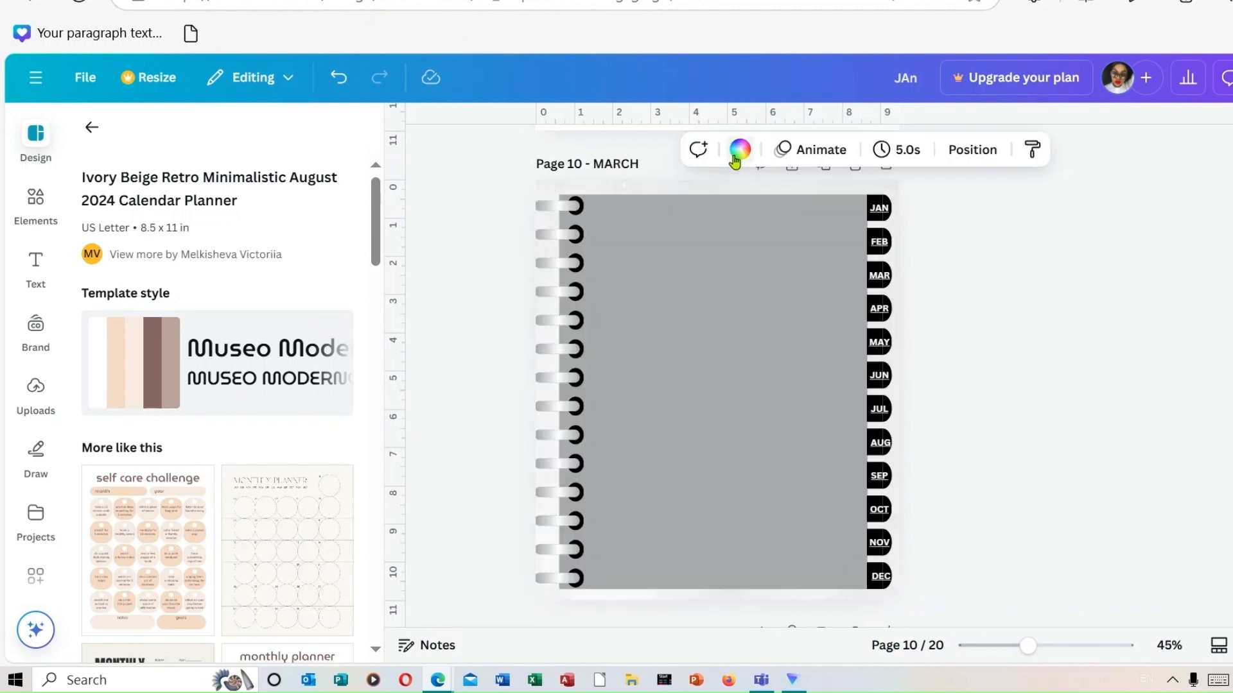
{"action": "scroll", "coordinate": [735, 161], "scroll_direction": "down", "scroll_amount": 5}
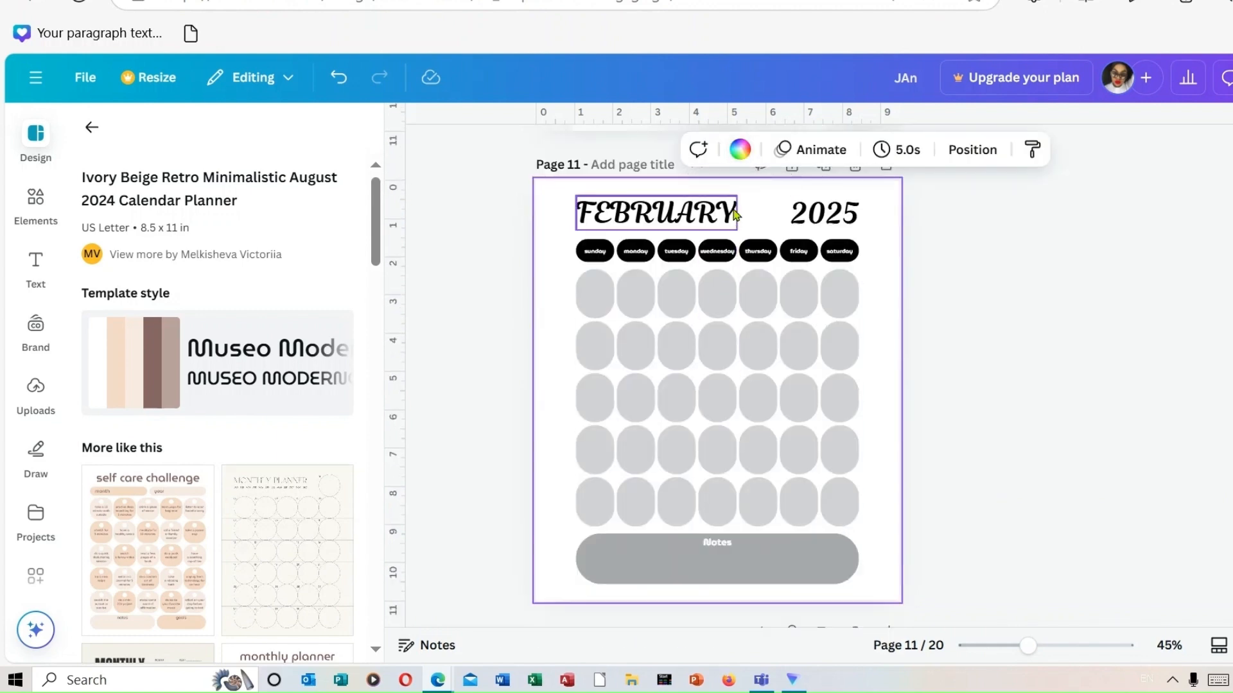
{"action": "double_click", "coordinate": [736, 214]}
{"action": "key", "text": "BackSpace"}
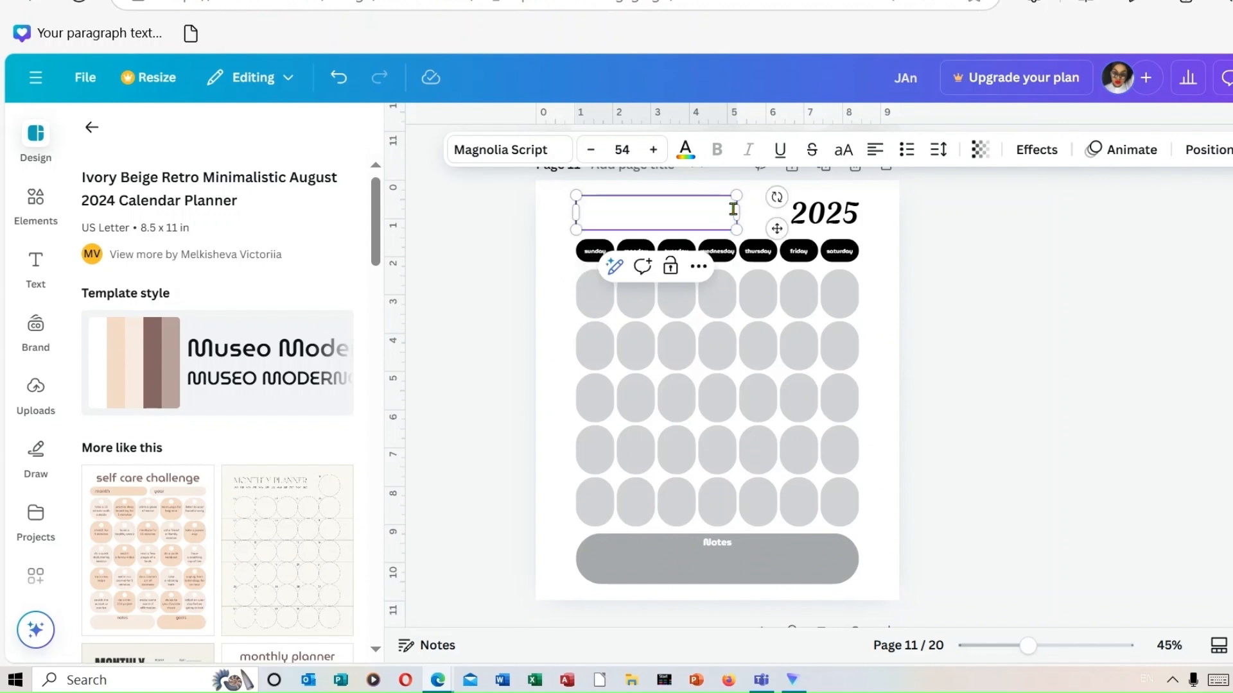
{"action": "type", "text": "MARC"}
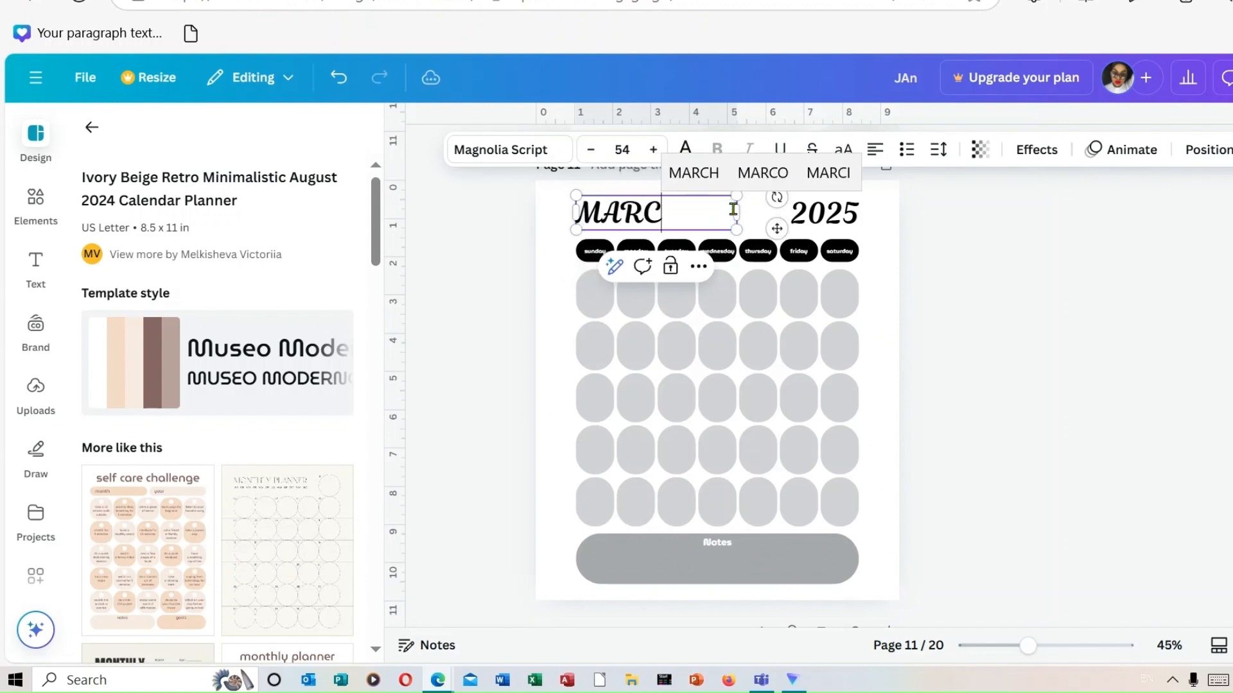
{"action": "type", "text": "H"}
{"action": "left_click", "coordinate": [1015, 322]}
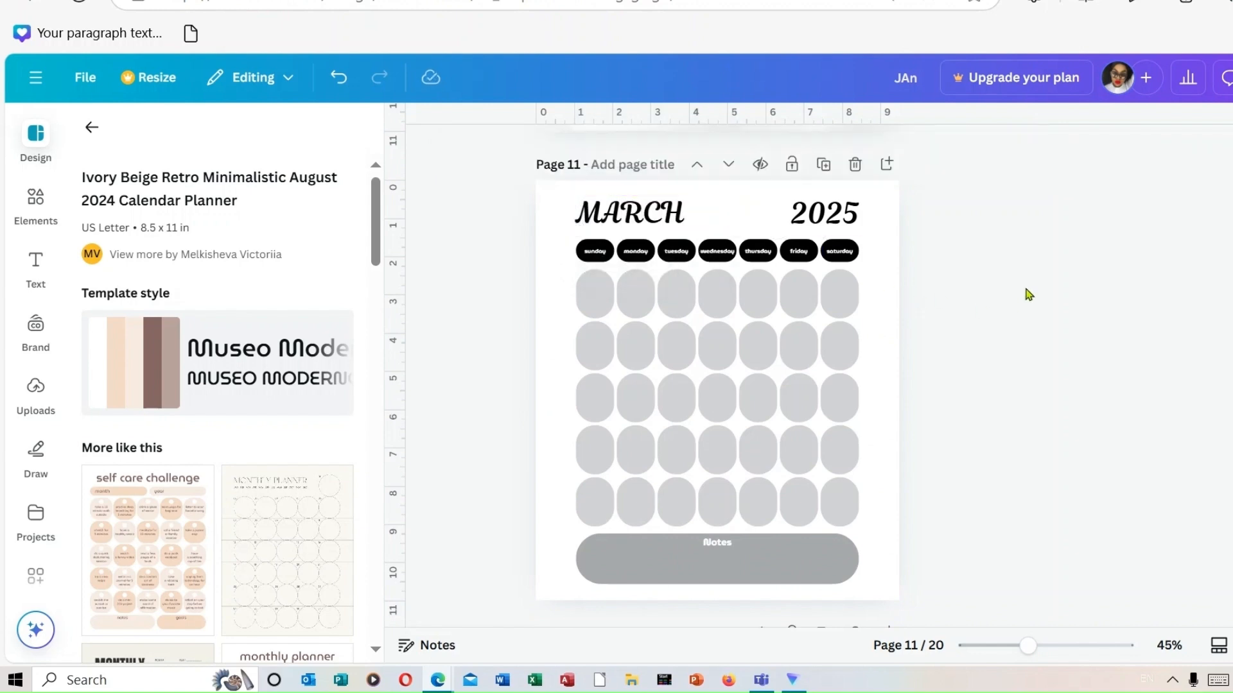
Duplicate the March calendar page to sit after the April divider, and change the copy's heading to APRIL
{"action": "left_click", "coordinate": [827, 165]}
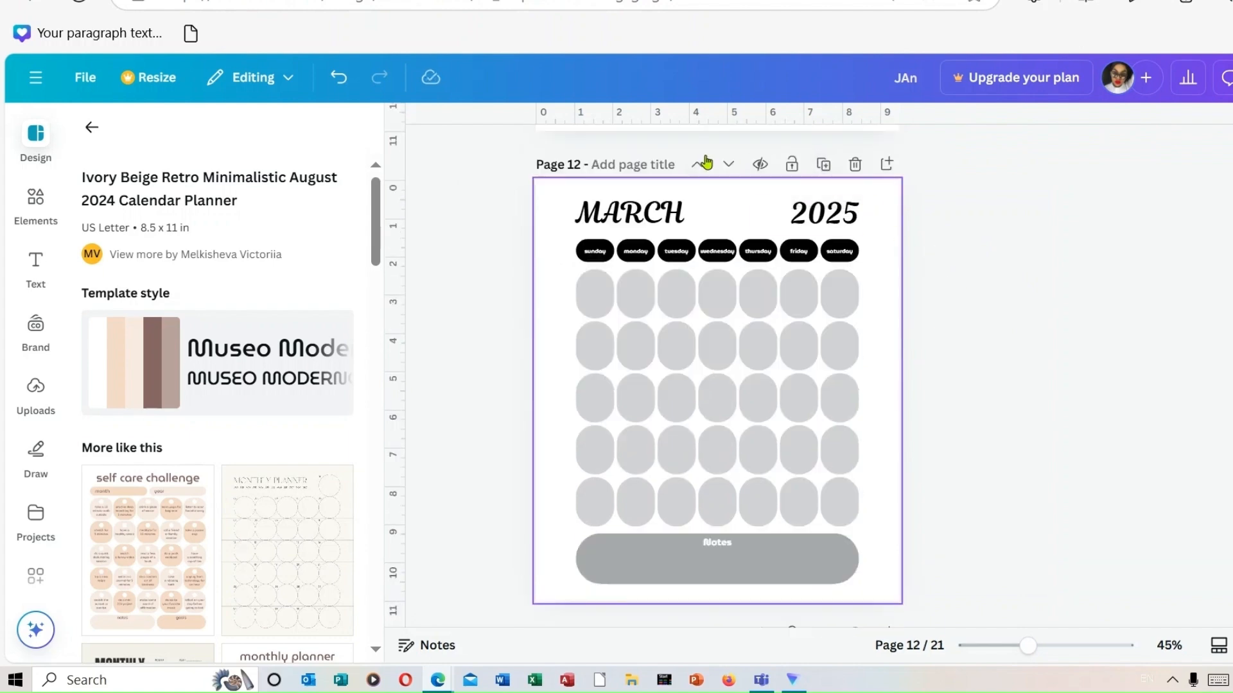
{"action": "left_click", "coordinate": [727, 165]}
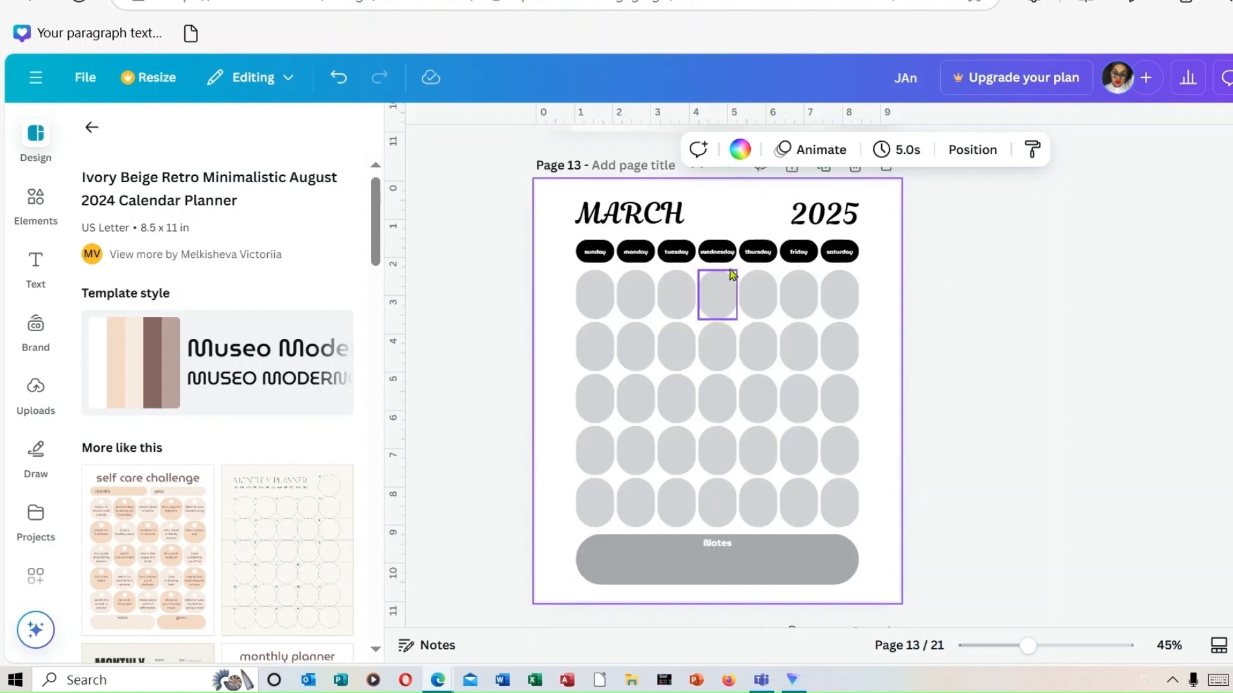
{"action": "double_click", "coordinate": [688, 214]}
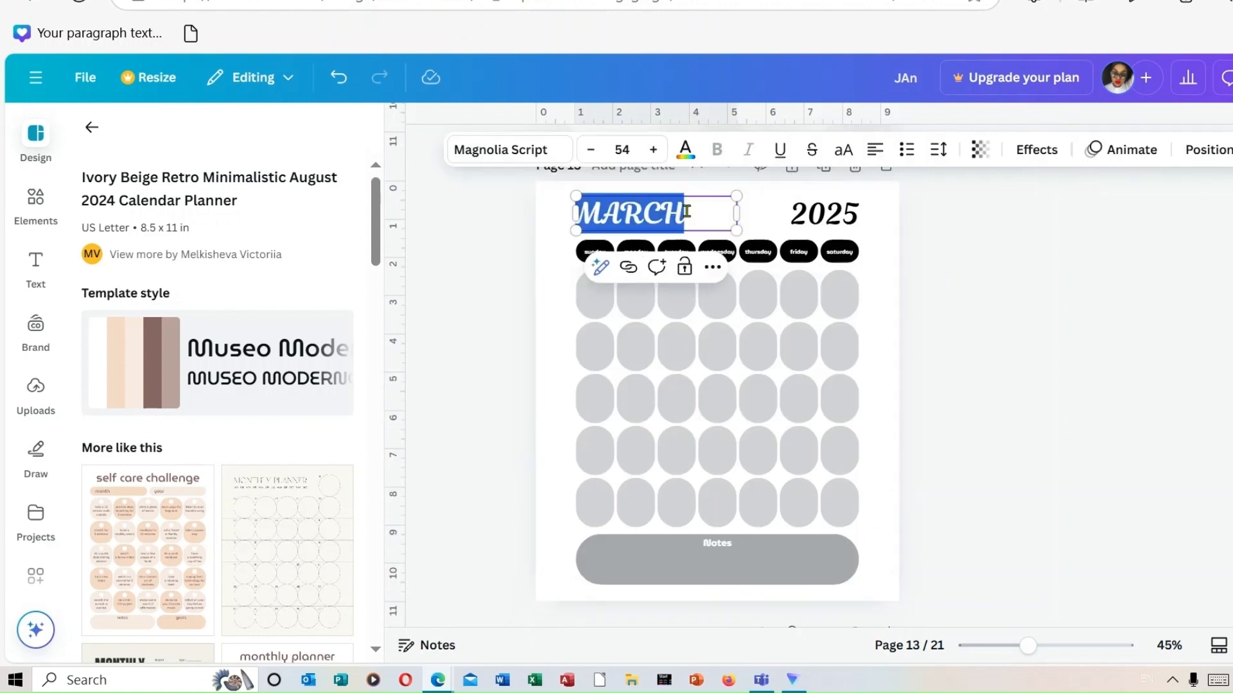
{"action": "key", "text": "BackSpace"}
{"action": "type", "text": "APR"}
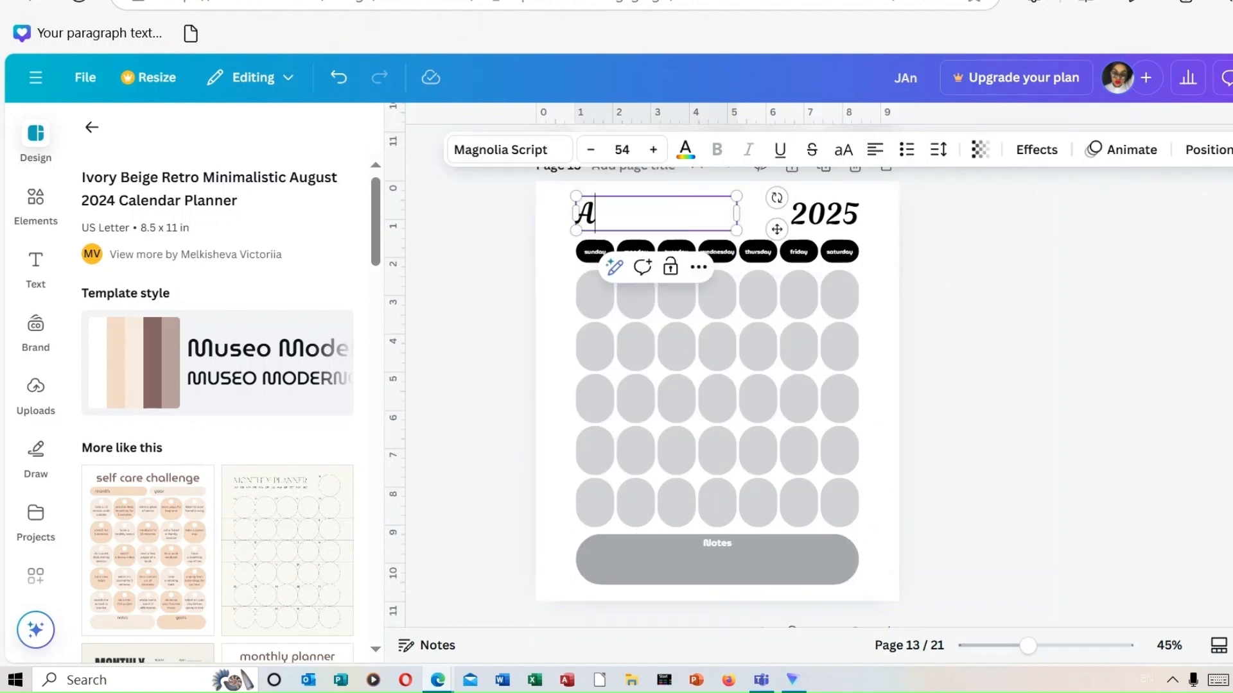
{"action": "type", "text": "IL"}
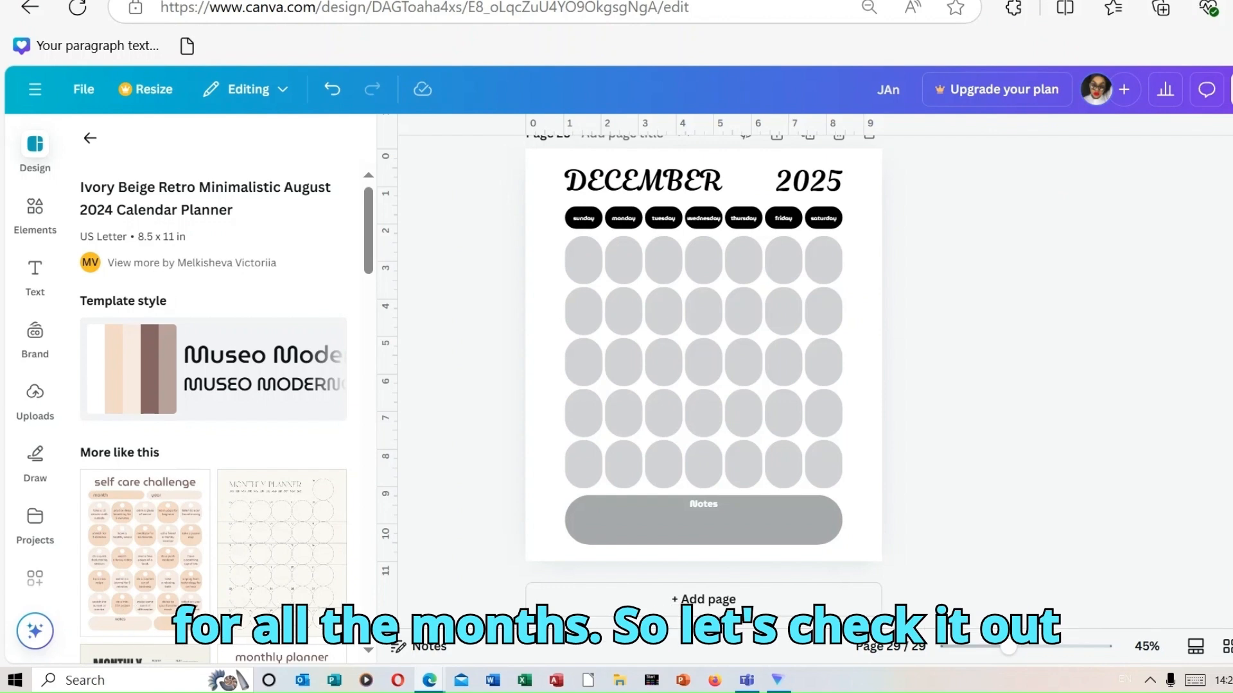
Examine all planner pages in grid view to check the calendar following each month's divider
{"action": "left_click", "coordinate": [1227, 647]}
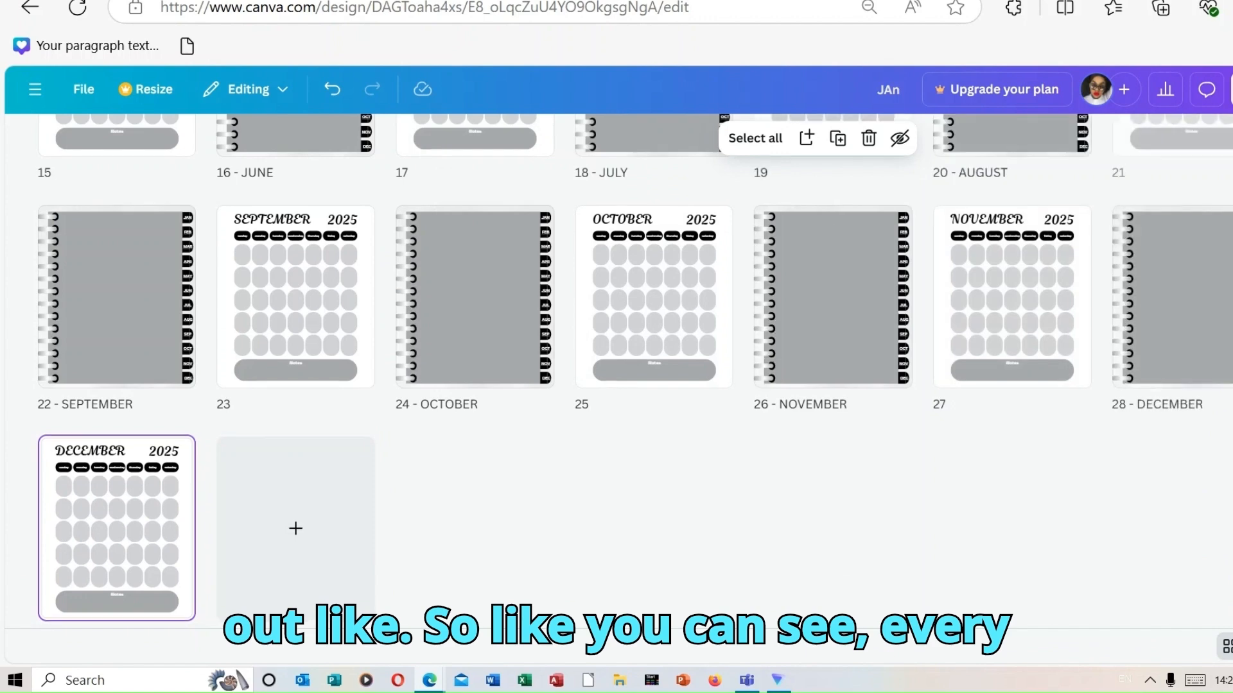
{"action": "scroll", "coordinate": [616, 372], "scroll_direction": "up", "scroll_amount": 5}
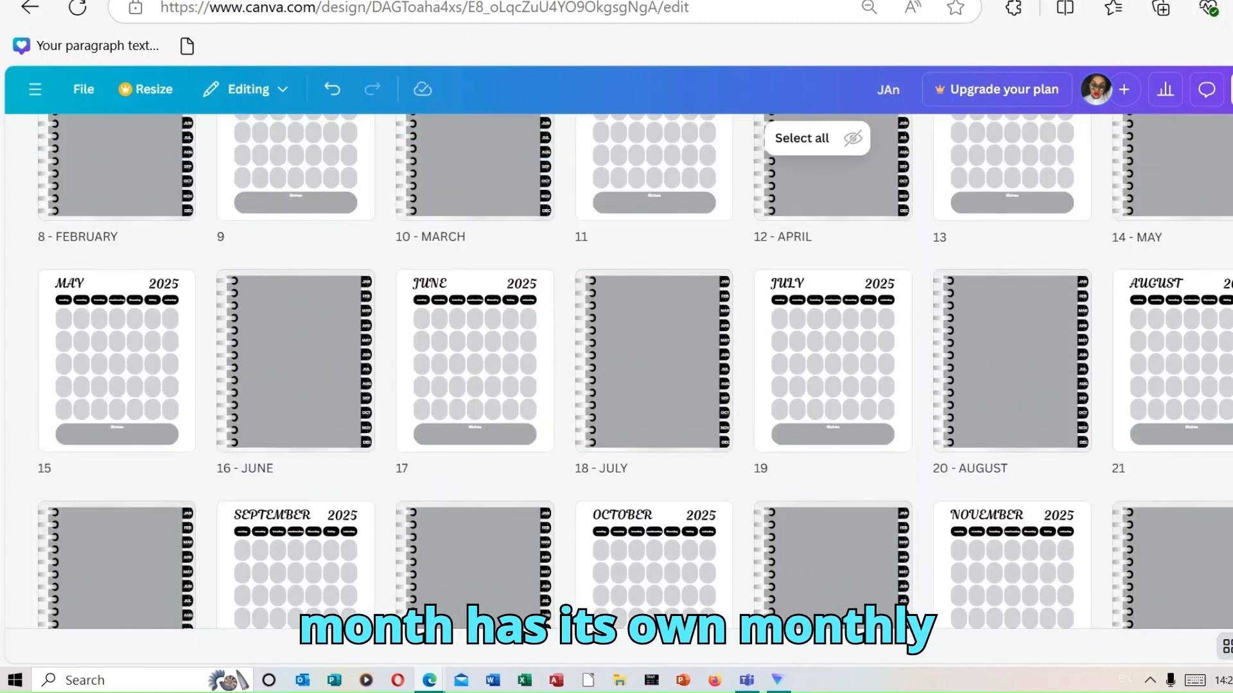
{"action": "scroll", "coordinate": [616, 372], "scroll_direction": "up", "scroll_amount": 3}
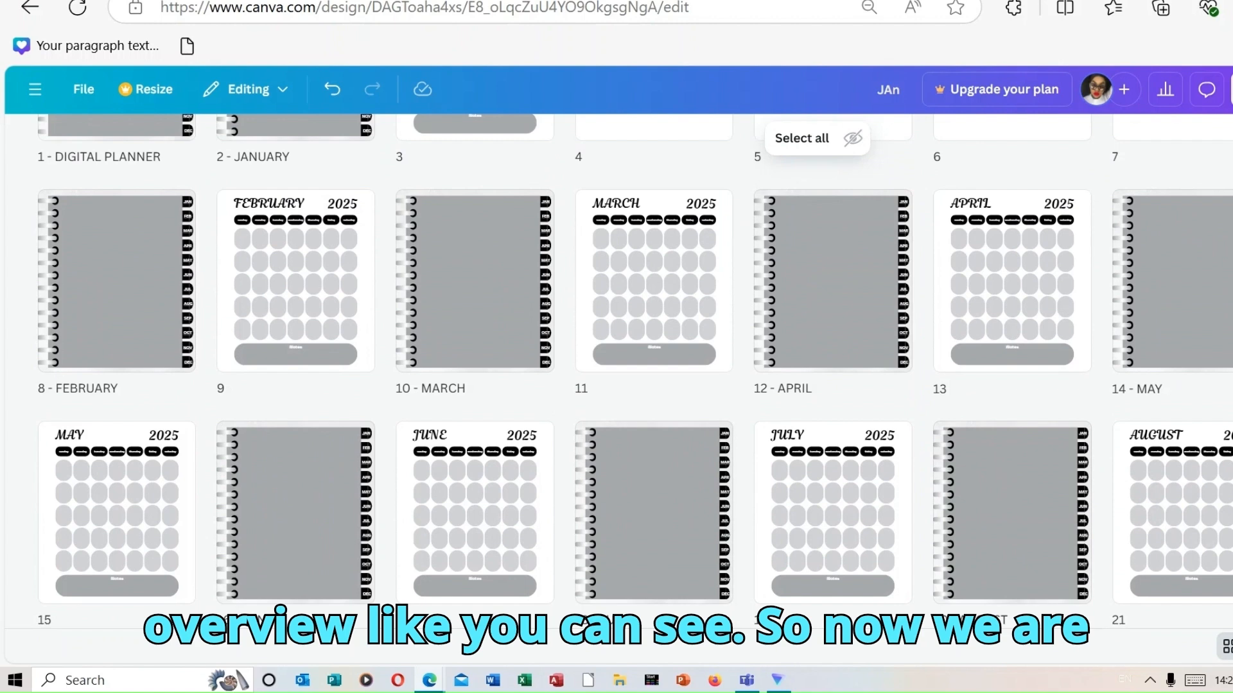
{"action": "scroll", "coordinate": [616, 372], "scroll_direction": "up", "scroll_amount": 4}
{"action": "scroll", "coordinate": [616, 373], "scroll_direction": "down", "scroll_amount": 4}
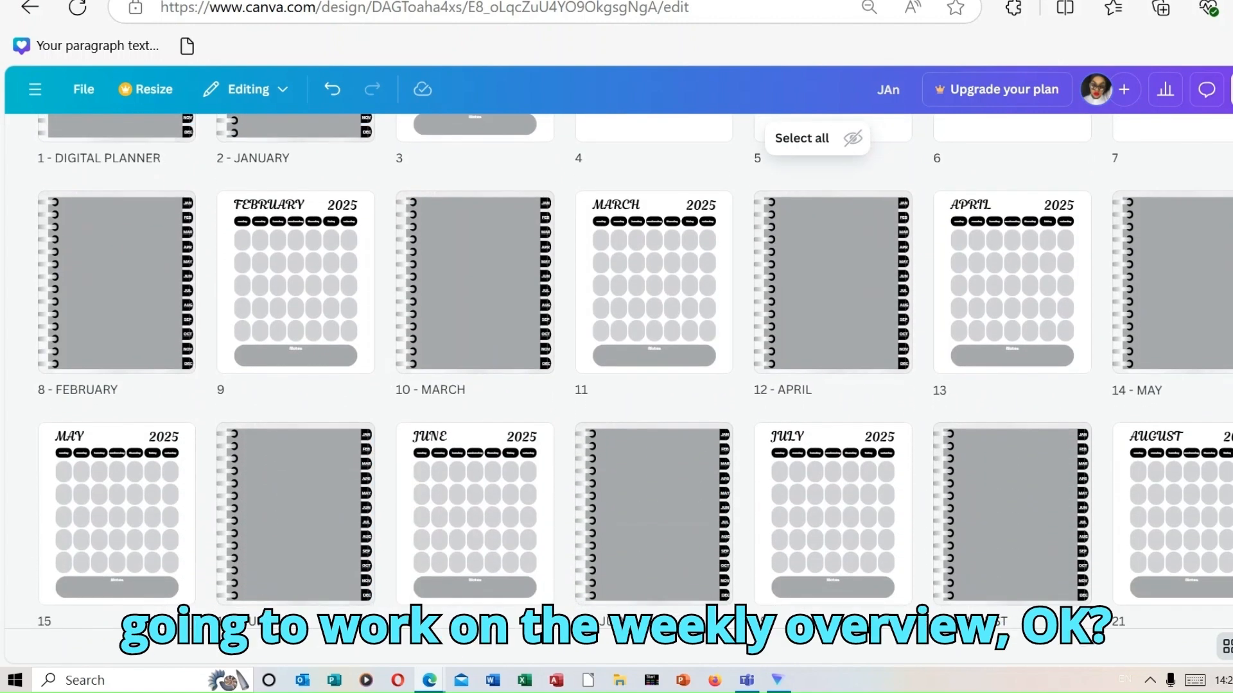
{"action": "scroll", "coordinate": [617, 372], "scroll_direction": "down", "scroll_amount": 3}
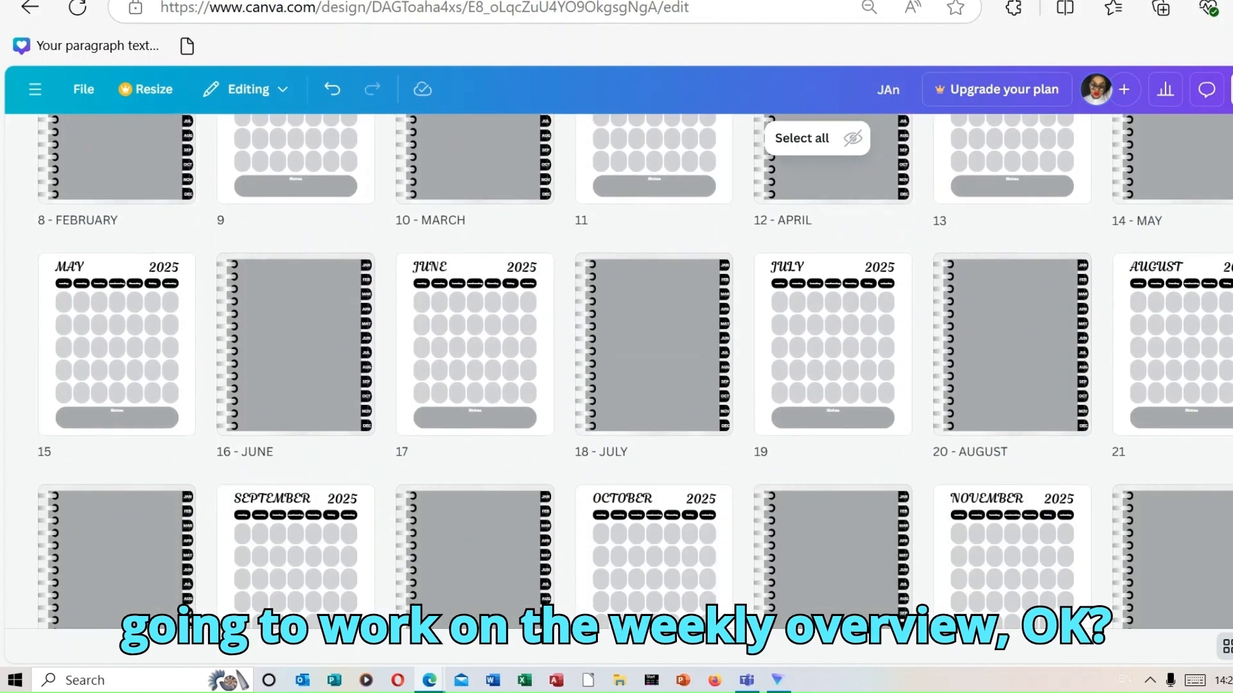
{"action": "scroll", "coordinate": [616, 372], "scroll_direction": "down", "scroll_amount": 1}
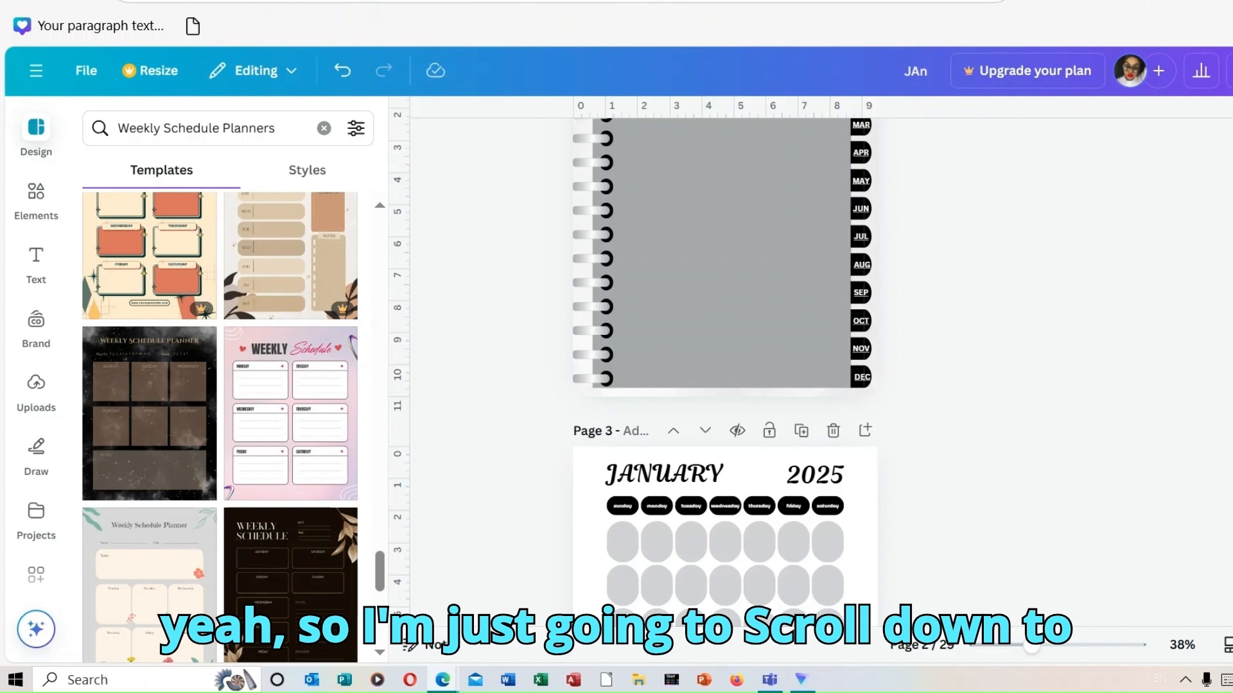
Select the blank page 4 that follows the January calendar
{"action": "scroll", "coordinate": [726, 359], "scroll_direction": "down", "scroll_amount": 8}
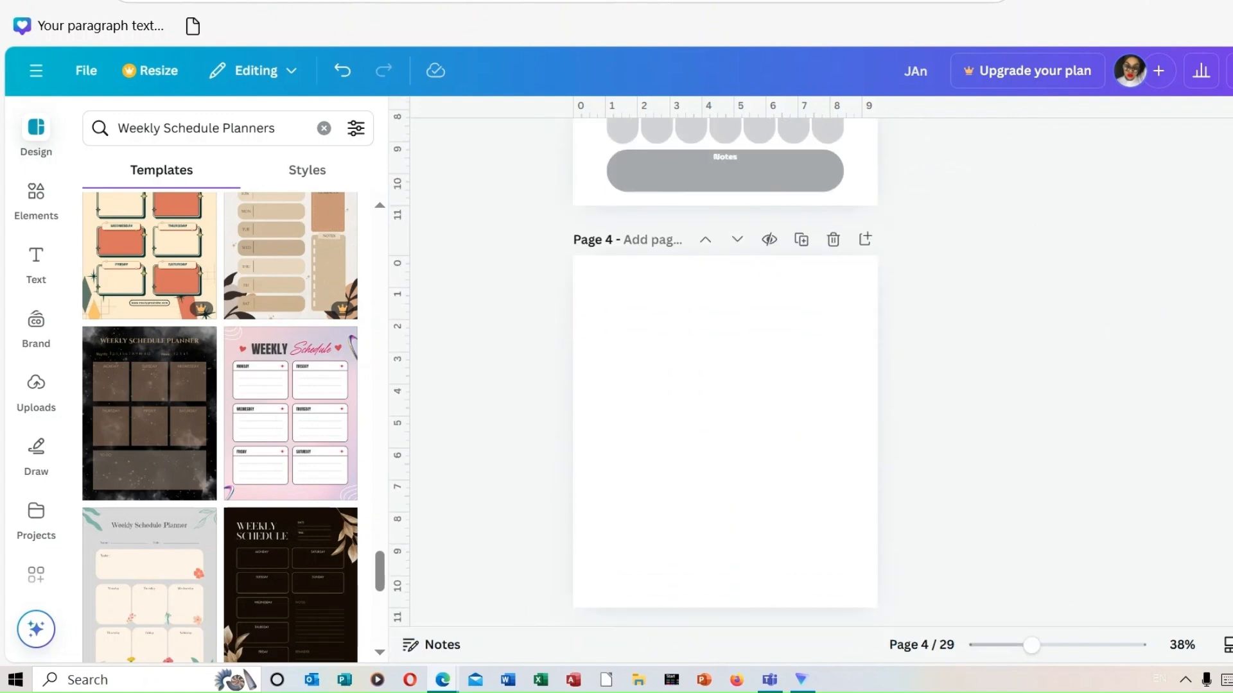
{"action": "left_click", "coordinate": [661, 443]}
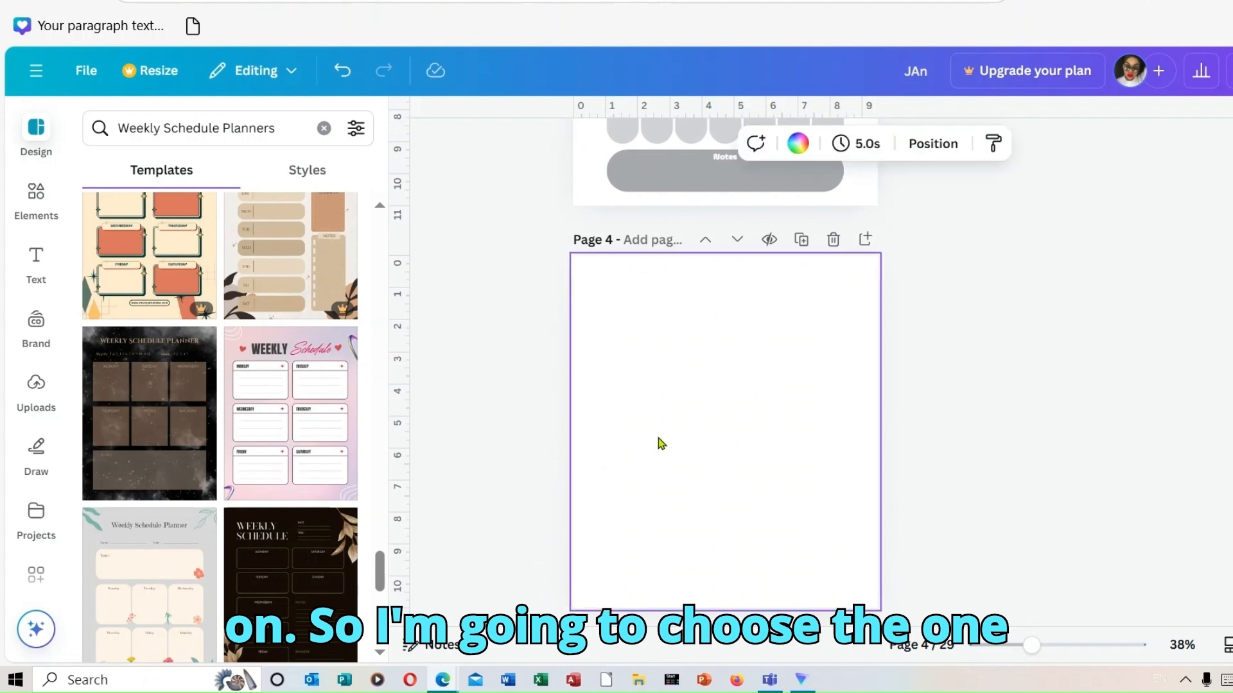
{"action": "scroll", "coordinate": [725, 386], "scroll_direction": "up", "scroll_amount": 10}
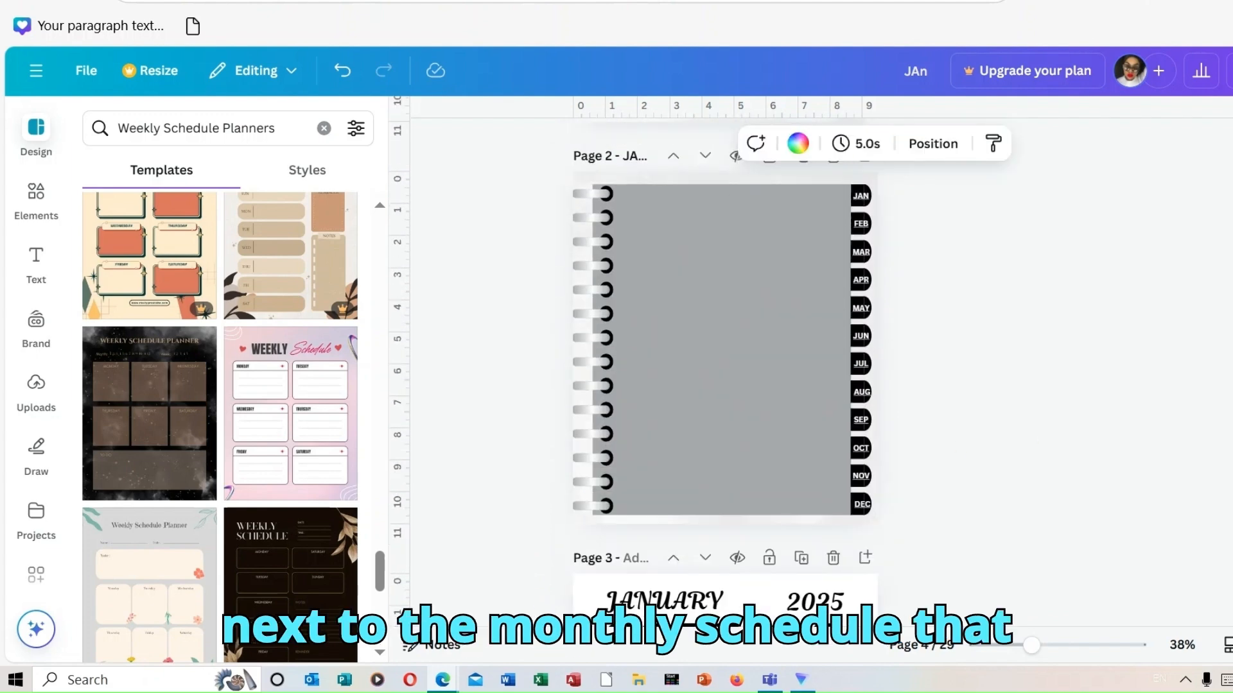
{"action": "scroll", "coordinate": [725, 385], "scroll_direction": "down", "scroll_amount": 5}
{"action": "scroll", "coordinate": [725, 385], "scroll_direction": "down", "scroll_amount": 5}
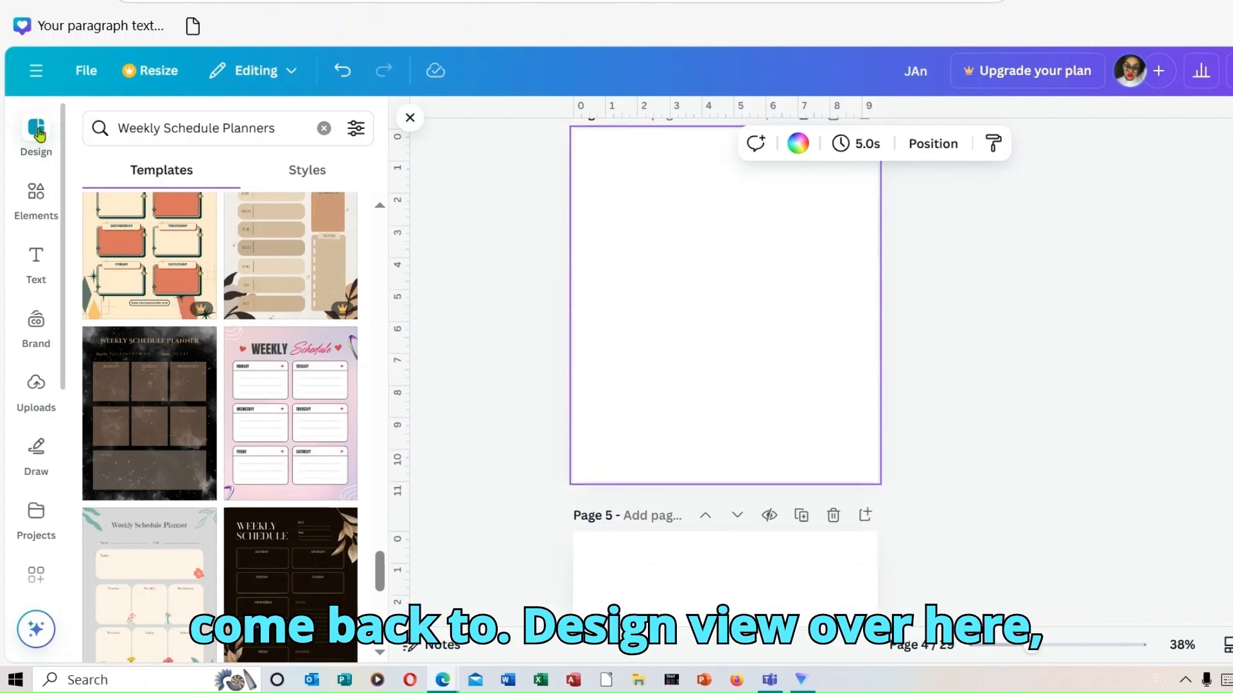
Browse the Weekly Schedule Planners templates and apply the Pink Gradient Weekly Schedule Planner to page 4
{"action": "left_click", "coordinate": [294, 129]}
{"action": "left_click_drag", "start_coordinate": [294, 129], "coordinate": [112, 129]}
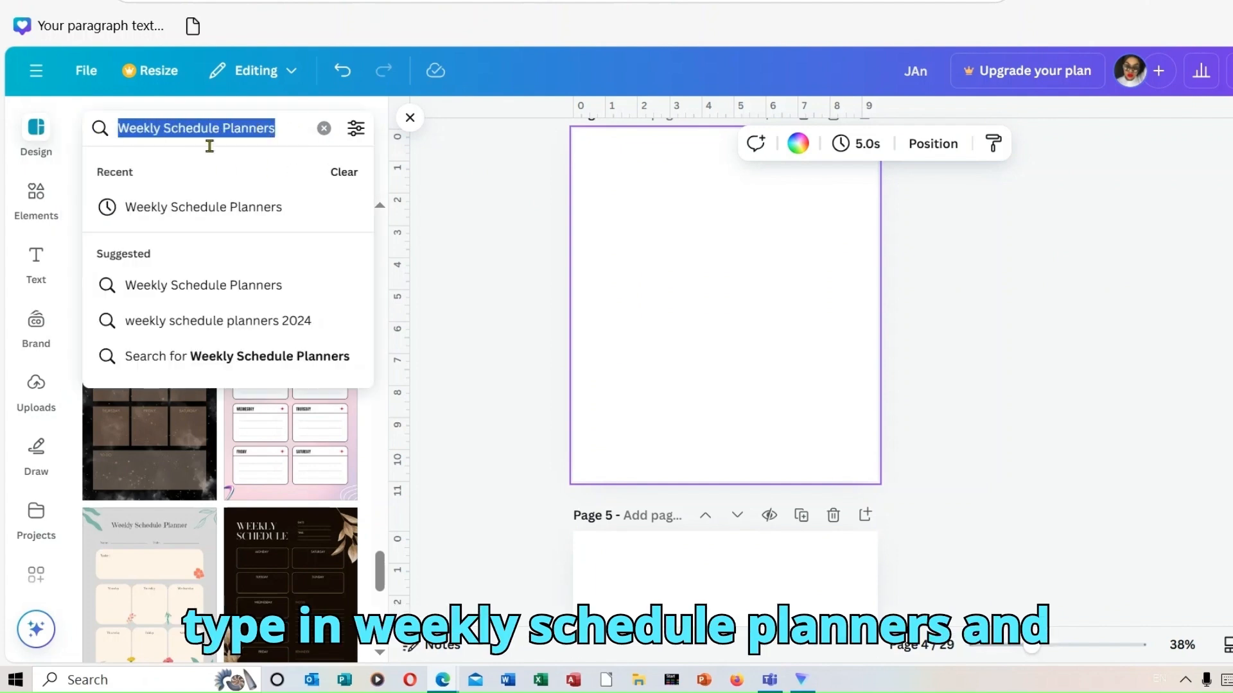
{"action": "left_click", "coordinate": [481, 212]}
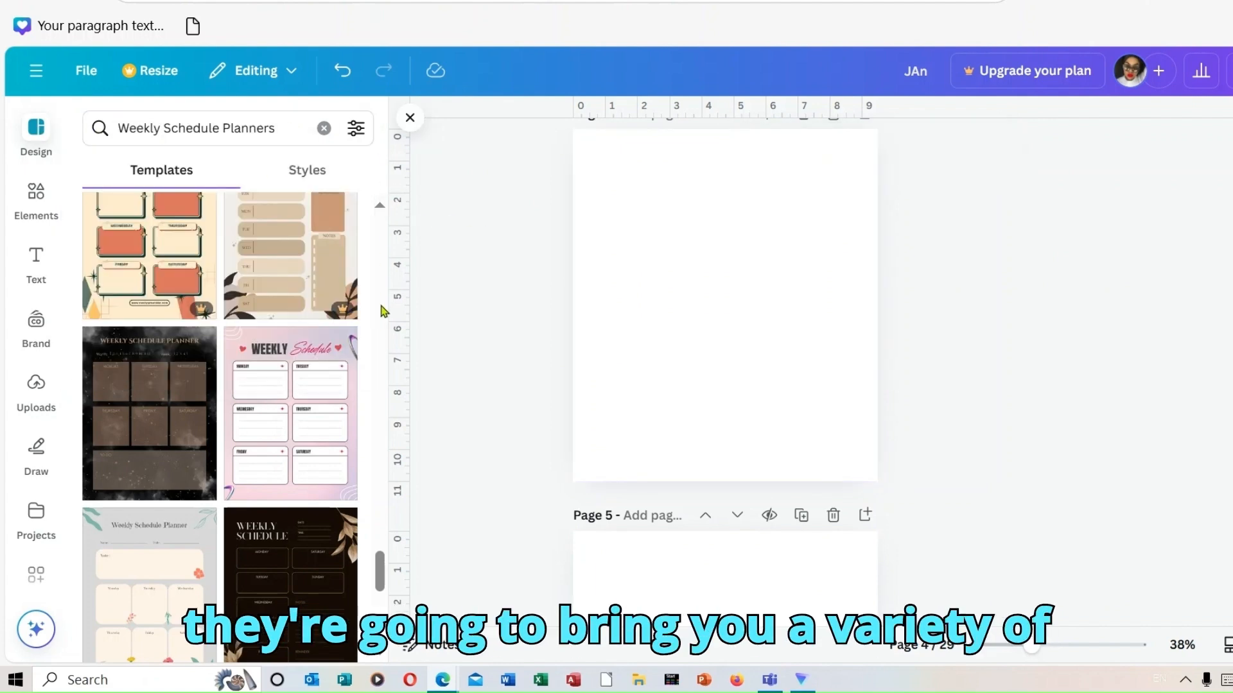
{"action": "mouse_move", "coordinate": [382, 589]}
{"action": "left_mouse_down"}
{"action": "mouse_move", "coordinate": [382, 563]}
{"action": "mouse_move", "coordinate": [384, 613]}
{"action": "left_mouse_up"}
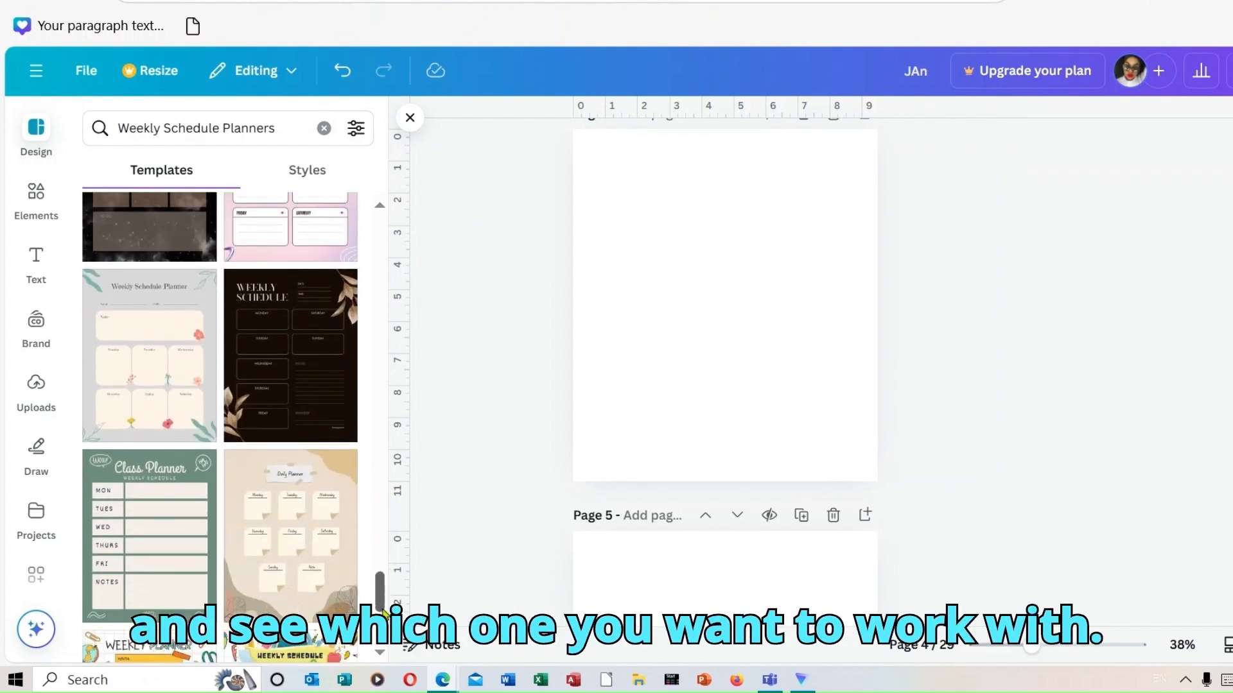
{"action": "mouse_move", "coordinate": [384, 613]}
{"action": "left_mouse_down"}
{"action": "mouse_move", "coordinate": [385, 587]}
{"action": "mouse_move", "coordinate": [385, 598]}
{"action": "left_mouse_up"}
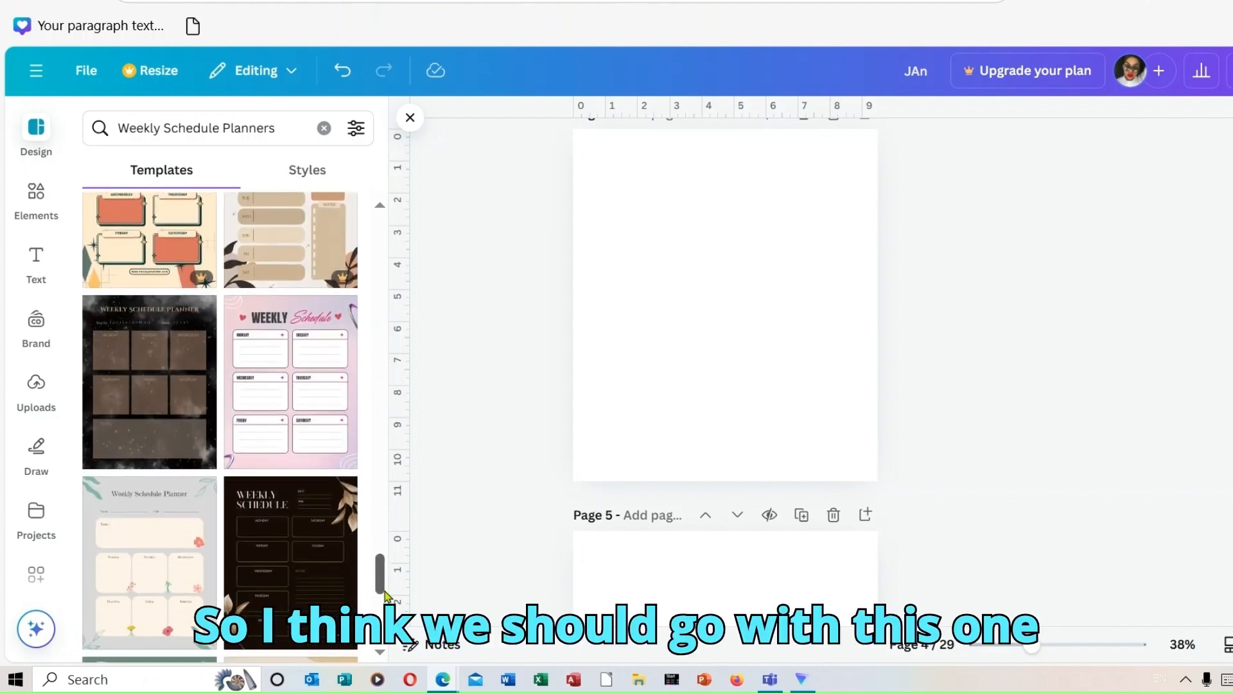
{"action": "left_click", "coordinate": [287, 387]}
Change the weekly schedule page's background color from the template pink to gray
{"action": "left_click", "coordinate": [674, 404]}
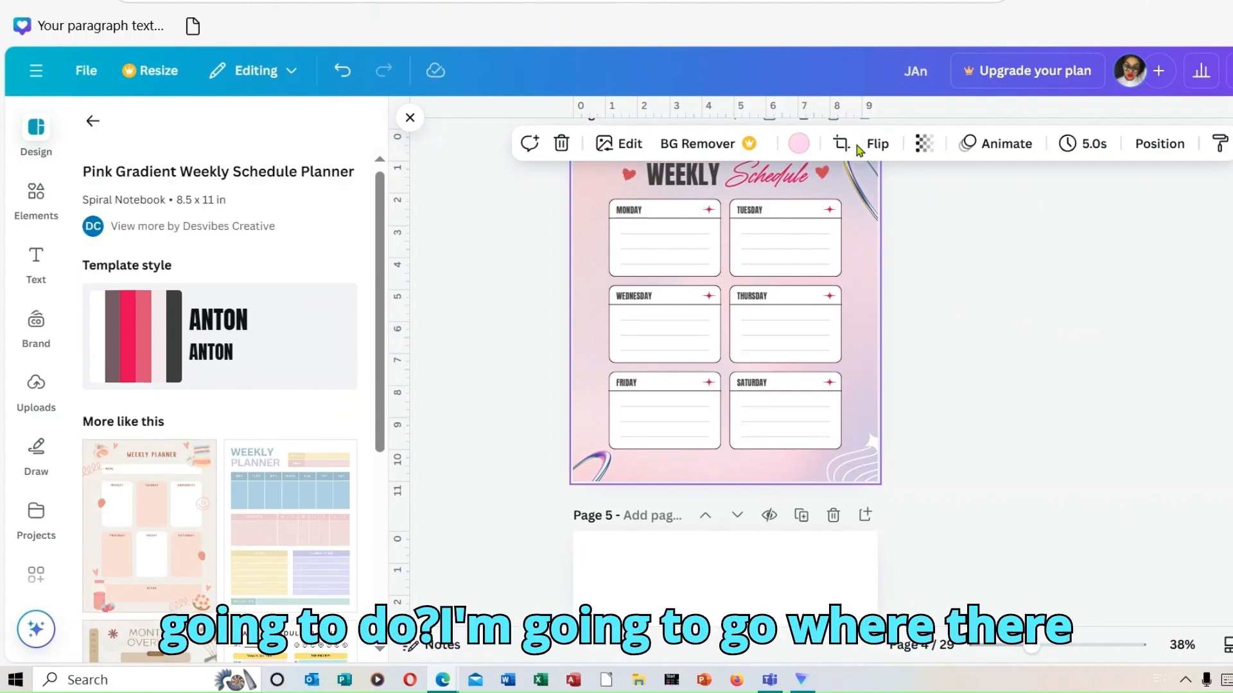
{"action": "left_click", "coordinate": [802, 146]}
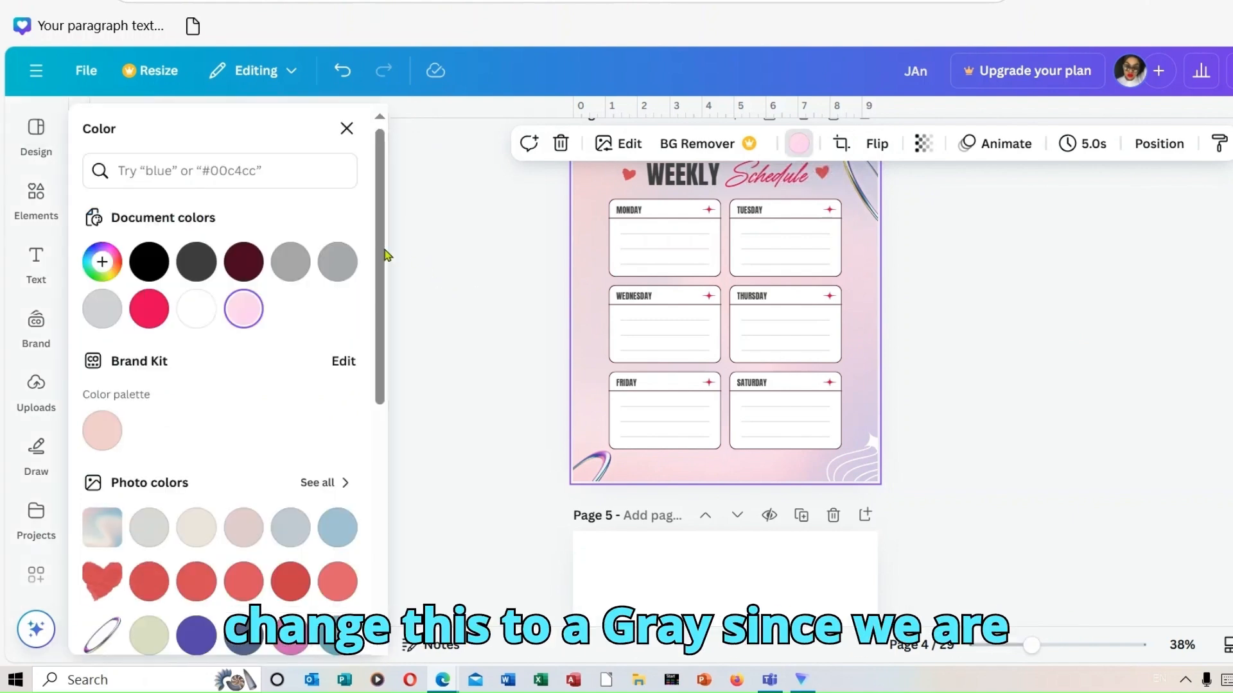
{"action": "left_click", "coordinate": [302, 270]}
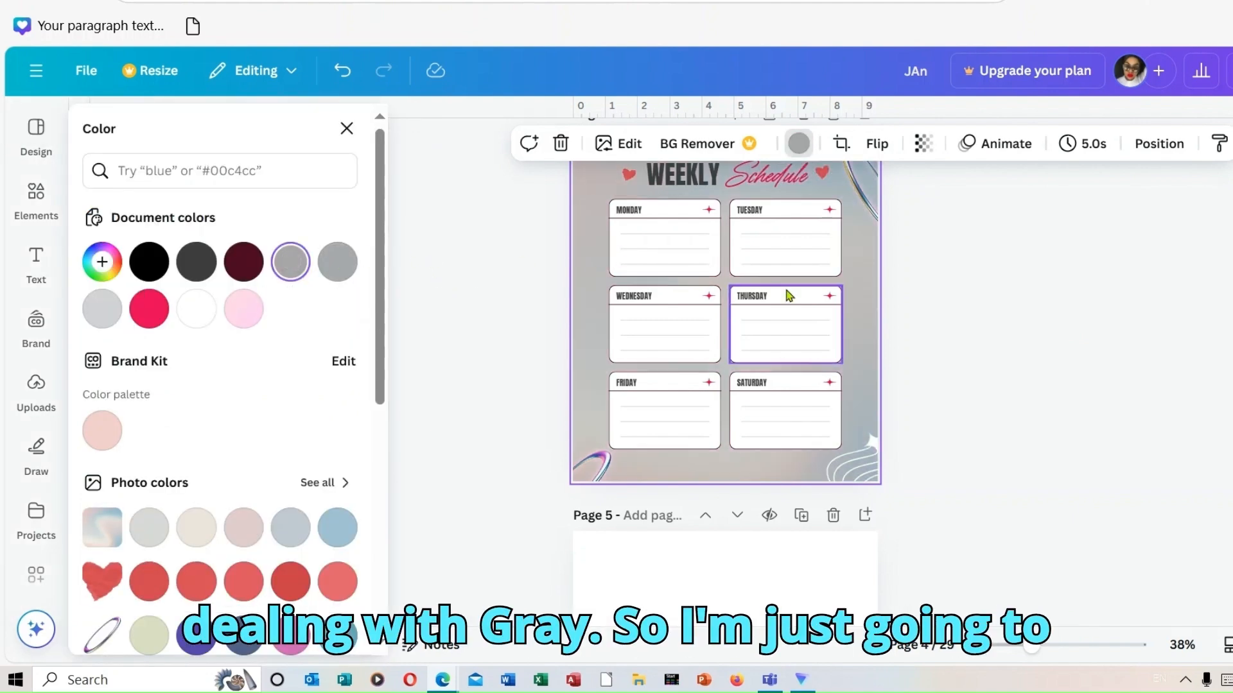
Set the text color of the word "Schedule" in the page 4 heading to white (#ffffff)
{"action": "left_click", "coordinate": [745, 184]}
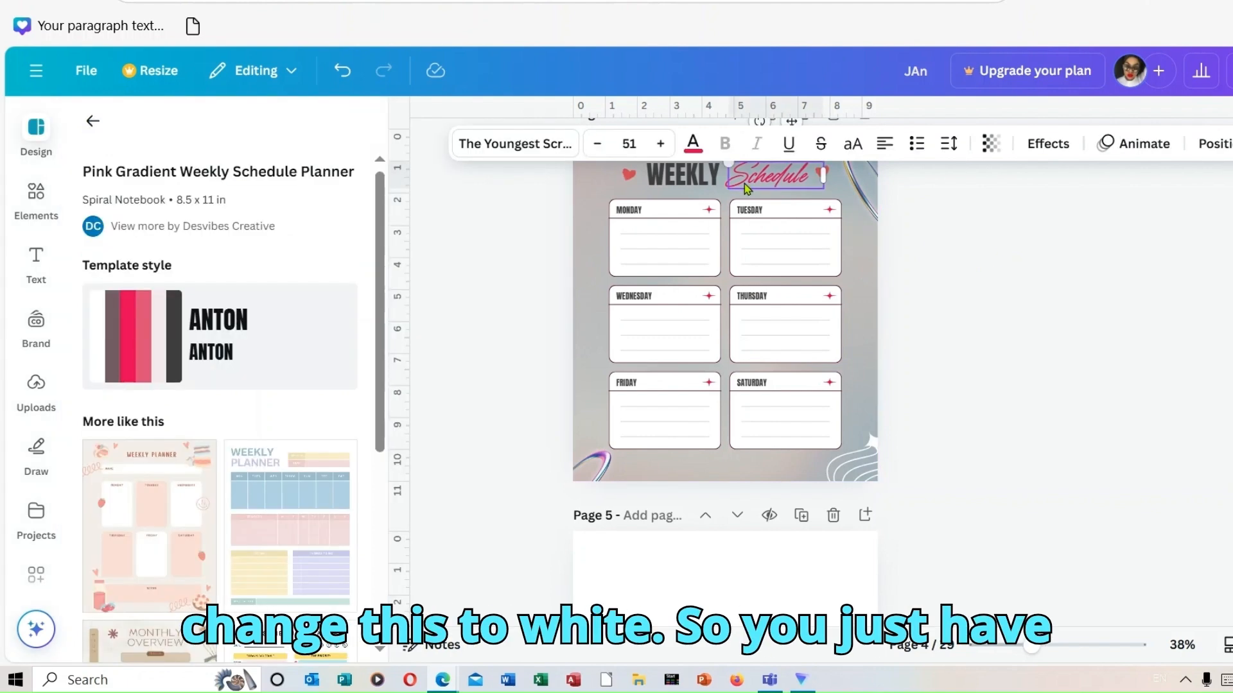
{"action": "left_click", "coordinate": [692, 144]}
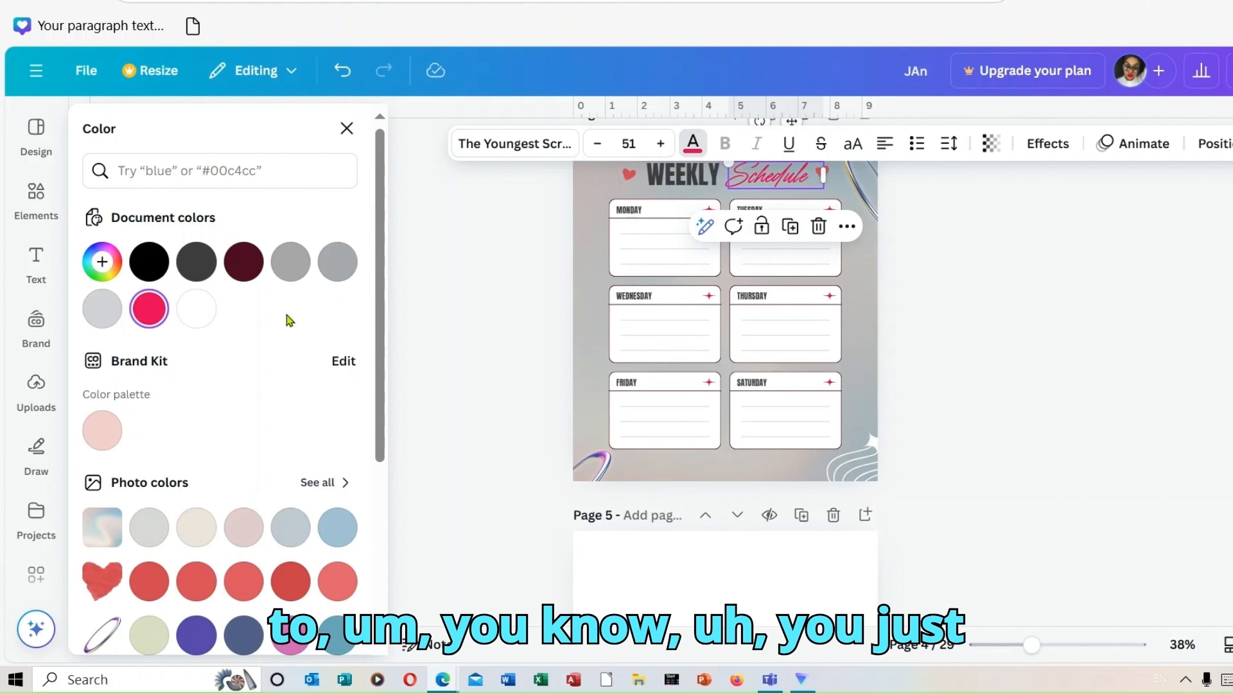
{"action": "left_click", "coordinate": [197, 309]}
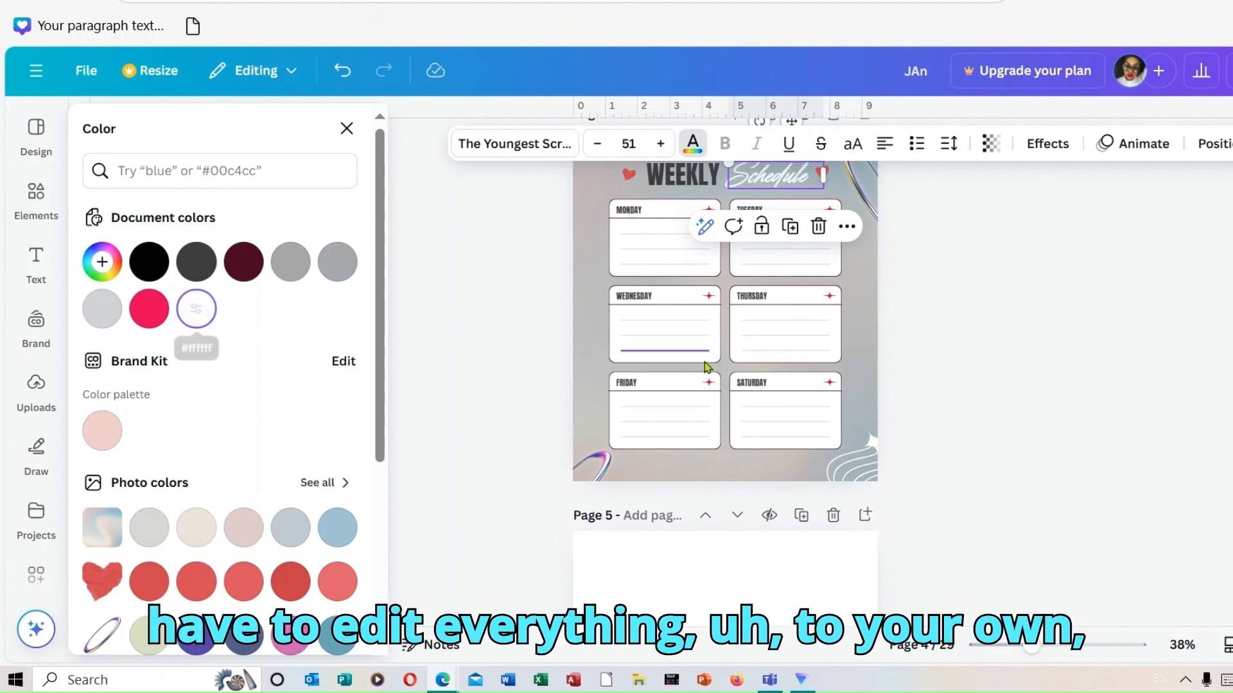
{"action": "left_click", "coordinate": [1032, 260]}
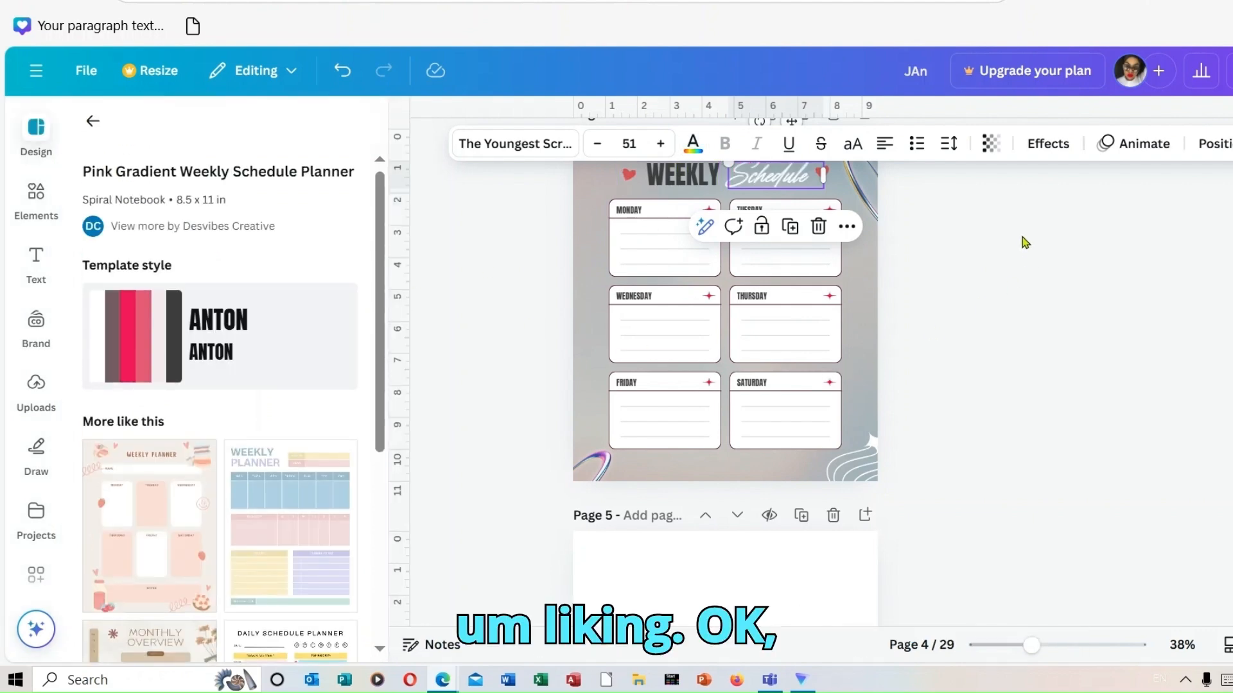
{"action": "left_click", "coordinate": [1025, 243]}
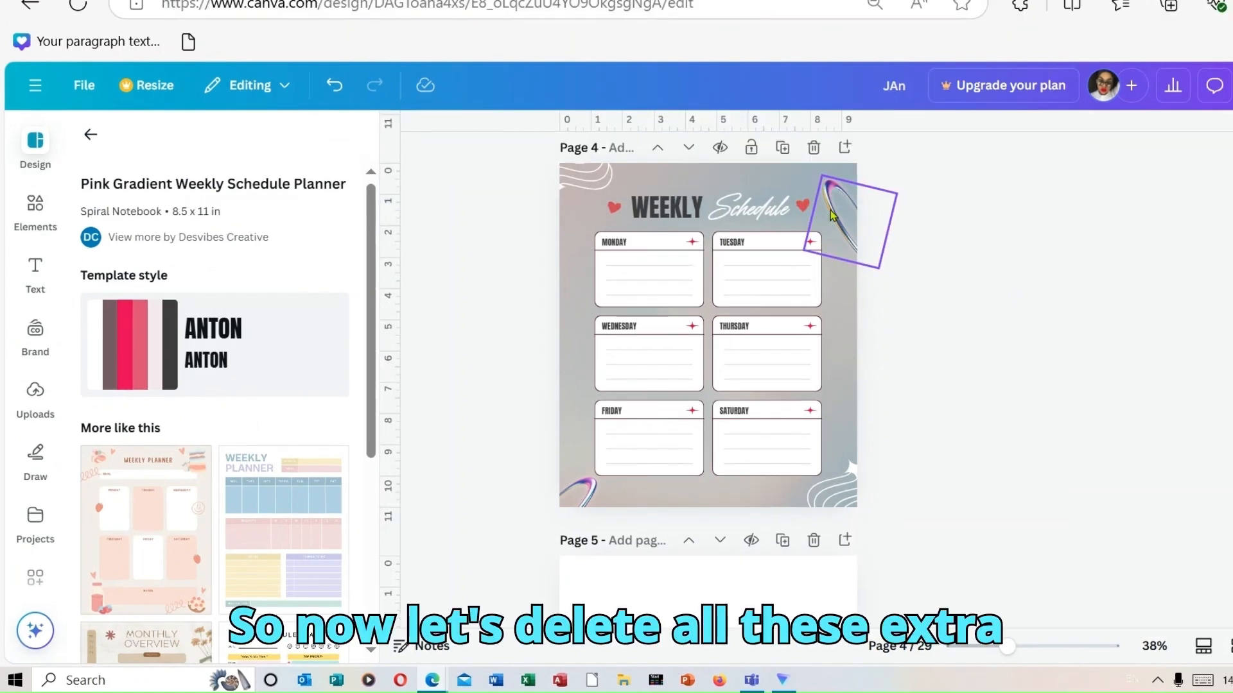
Delete the ring ornament beside the heading, both hearts and the white line ornament in the upper corner of page 4
{"action": "left_click", "coordinate": [830, 215]}
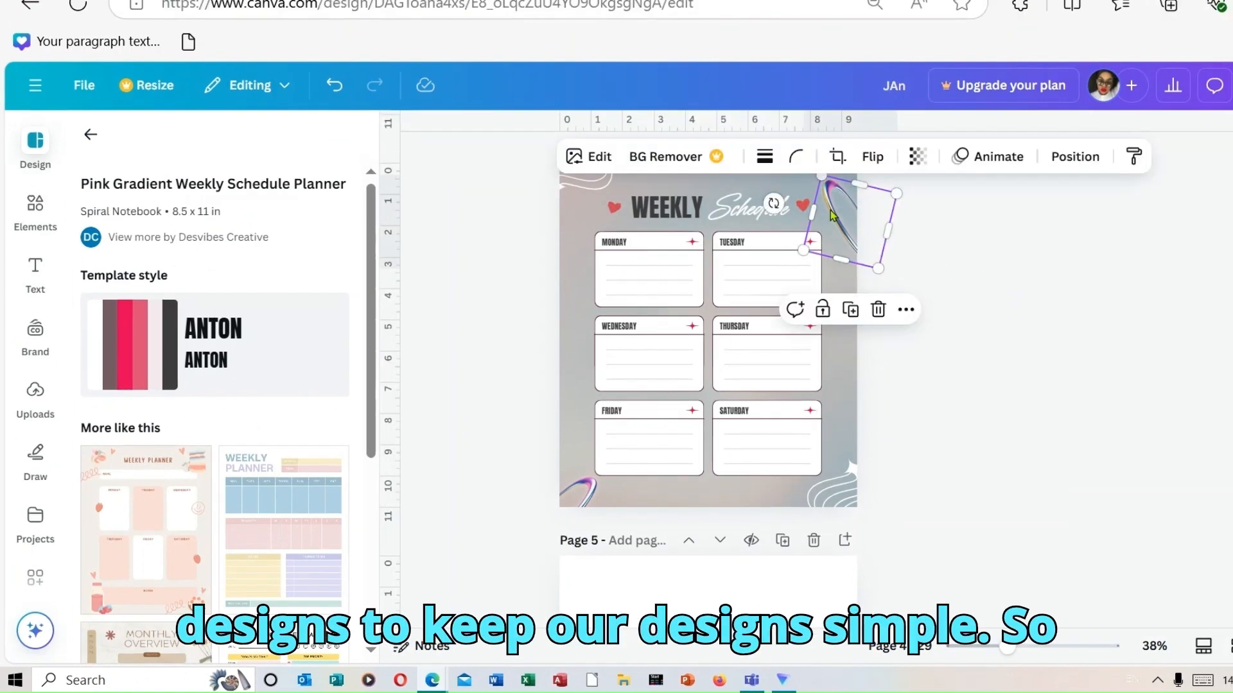
{"action": "left_click", "coordinate": [878, 310]}
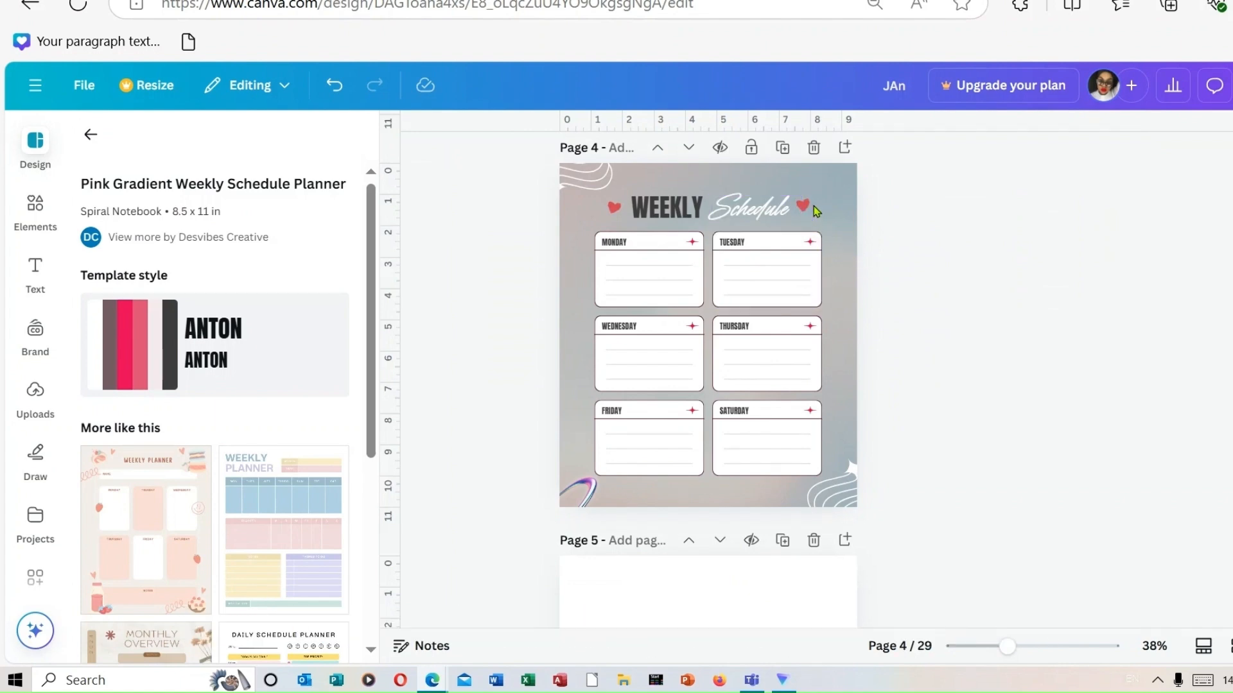
{"action": "left_click", "coordinate": [804, 205]}
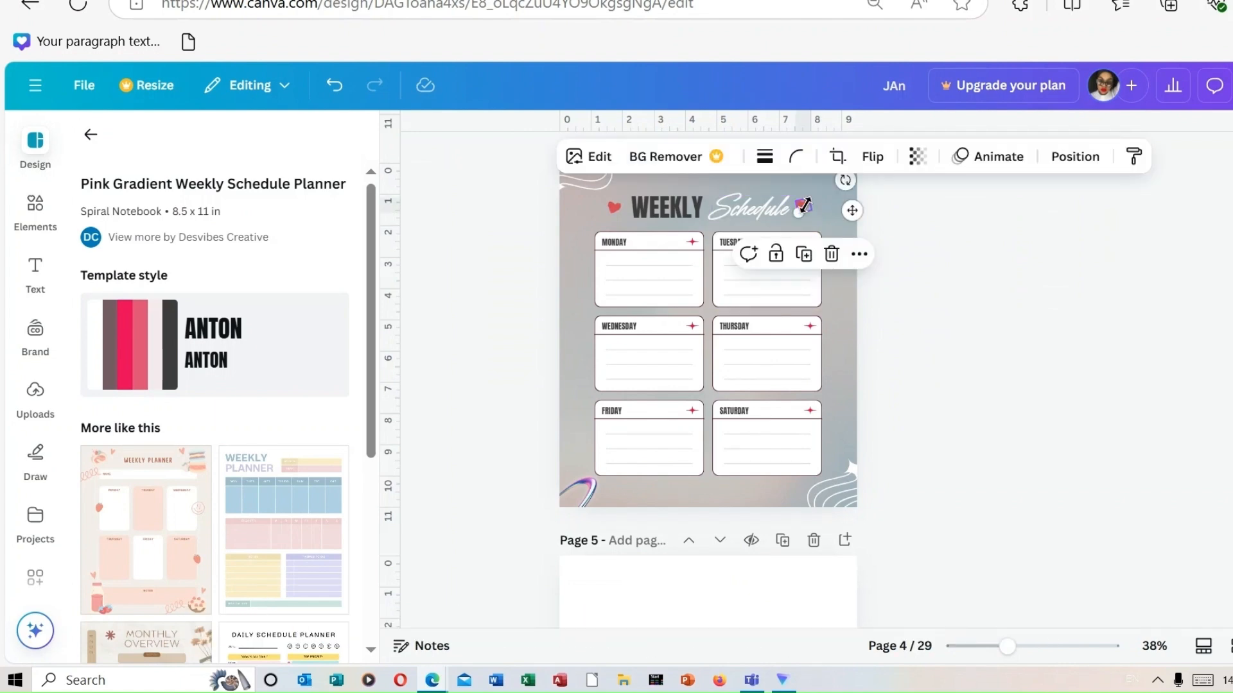
{"action": "left_click", "coordinate": [831, 251]}
{"action": "left_click", "coordinate": [612, 204]}
{"action": "left_click", "coordinate": [642, 253]}
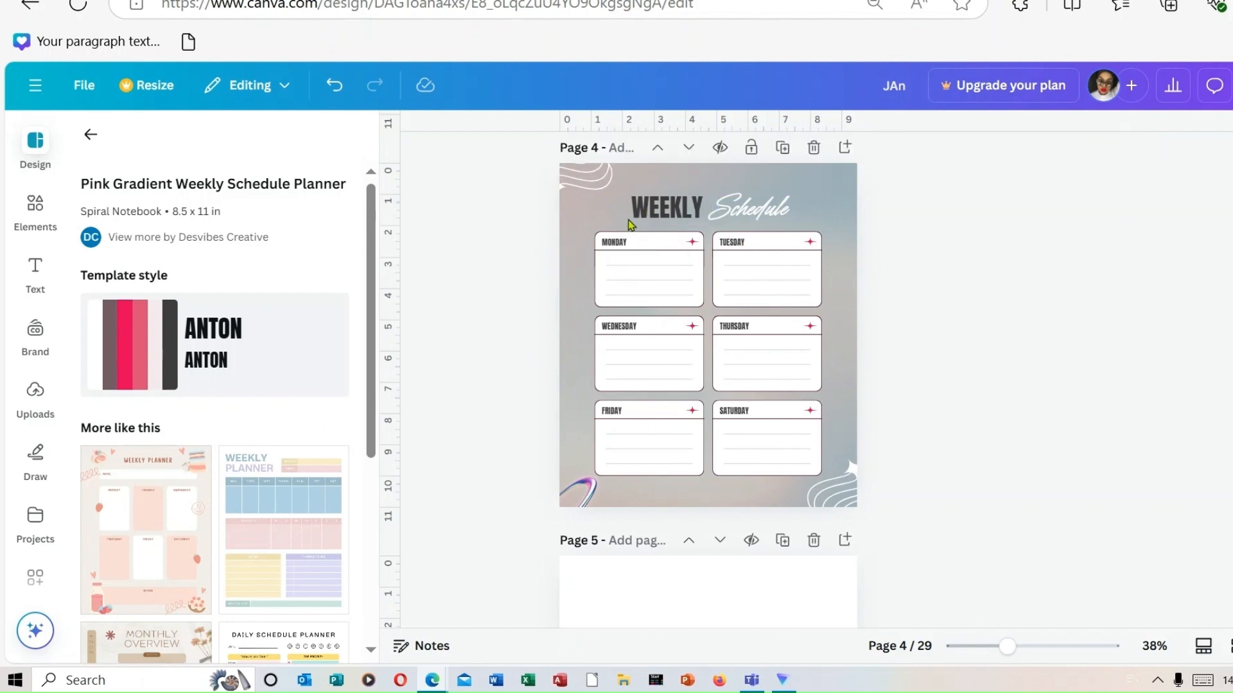
{"action": "left_click", "coordinate": [601, 172]}
{"action": "left_click", "coordinate": [598, 236]}
{"action": "left_click", "coordinate": [810, 244]}
{"action": "left_click", "coordinate": [837, 202]}
{"action": "left_click", "coordinate": [334, 86]}
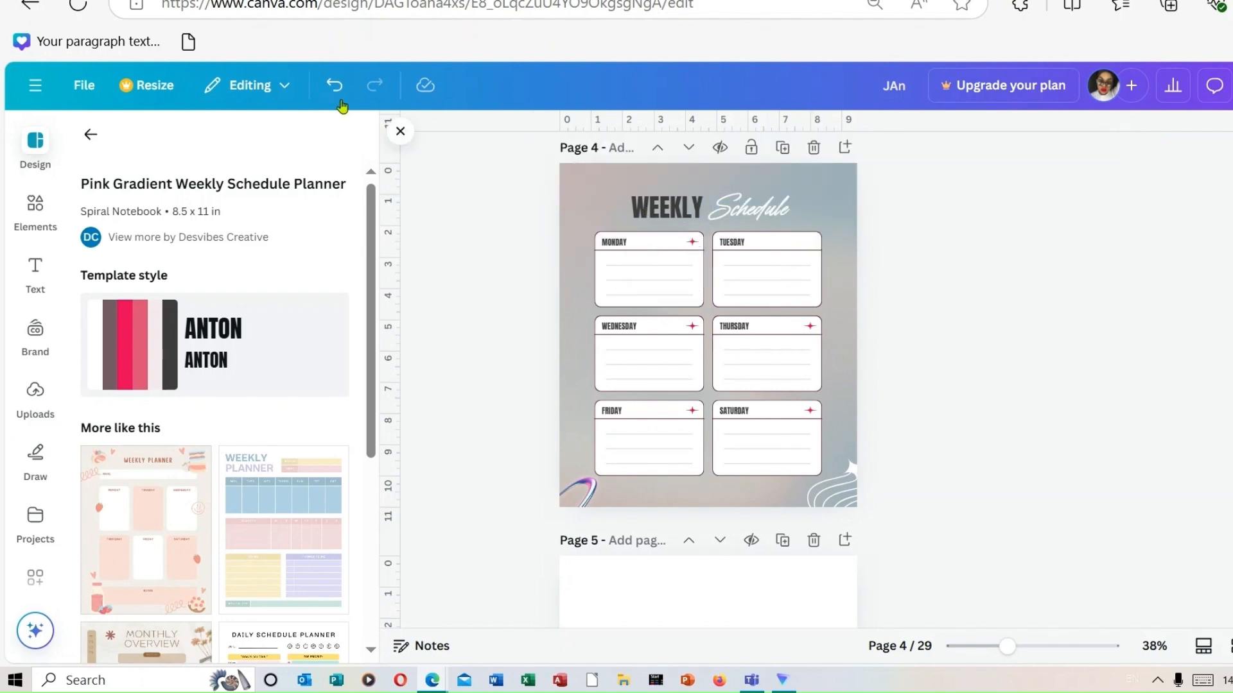
Recolor the small stars in the Tuesday, Monday and Wednesday boxes of the weekly schedule to black
{"action": "left_click", "coordinate": [811, 243]}
{"action": "left_click", "coordinate": [688, 156]}
{"action": "left_click", "coordinate": [146, 272]}
{"action": "left_click", "coordinate": [692, 242]}
{"action": "left_click", "coordinate": [146, 273]}
{"action": "left_click", "coordinate": [693, 326]}
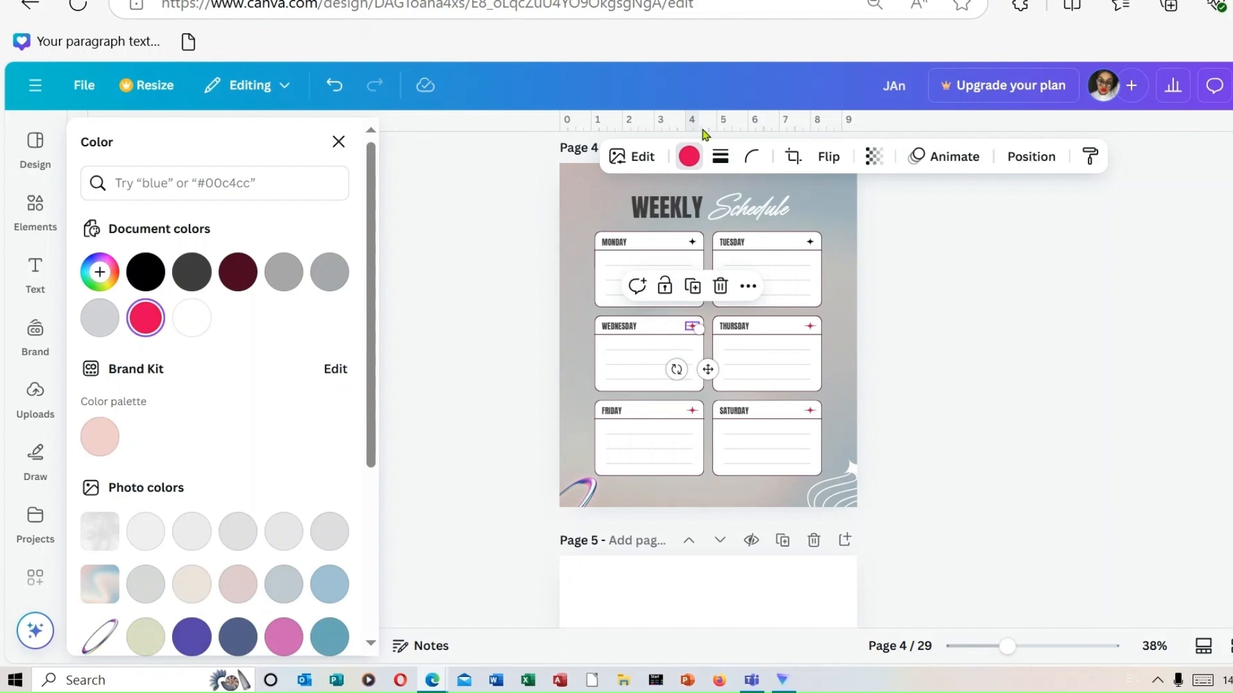
{"action": "left_click", "coordinate": [689, 156]}
{"action": "left_click", "coordinate": [689, 156]}
{"action": "left_click", "coordinate": [146, 272]}
Recolor the small stars in the Thursday, Friday and Saturday boxes to black, and select the white line ornament in the page's lower corner
{"action": "left_click", "coordinate": [810, 326]}
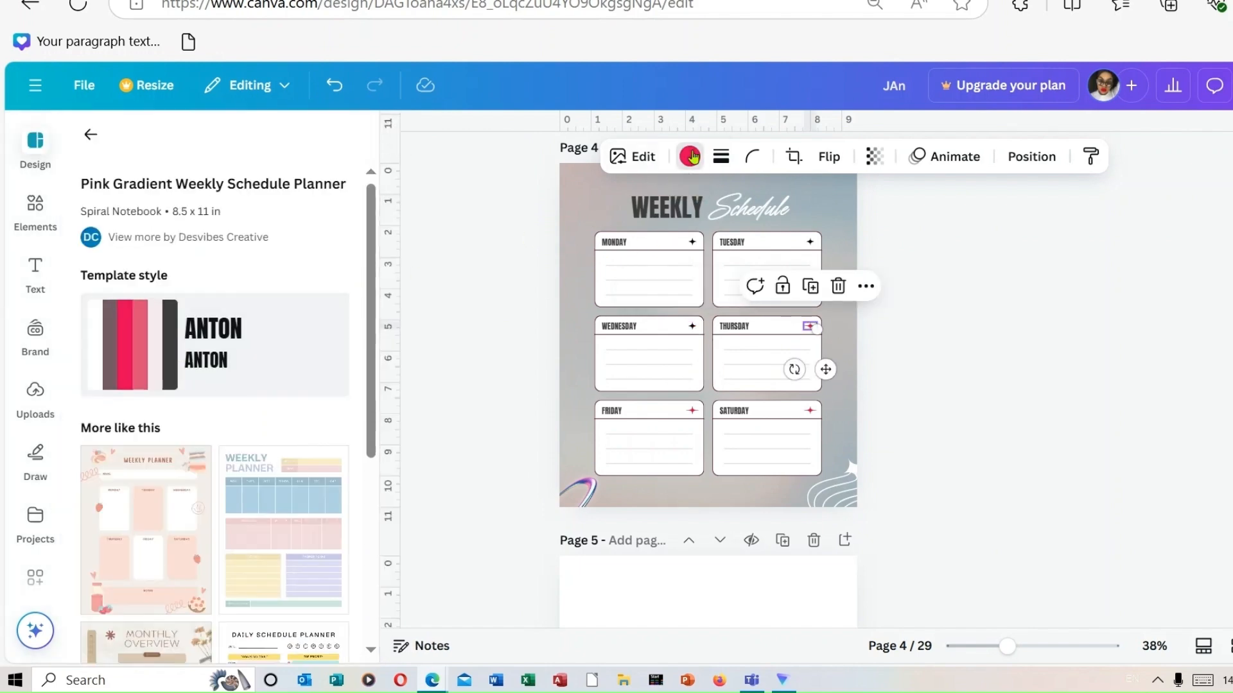
{"action": "left_click", "coordinate": [689, 156]}
{"action": "left_click", "coordinate": [146, 272]}
{"action": "left_click", "coordinate": [692, 410]}
{"action": "left_click", "coordinate": [689, 156]}
{"action": "left_click", "coordinate": [145, 273]}
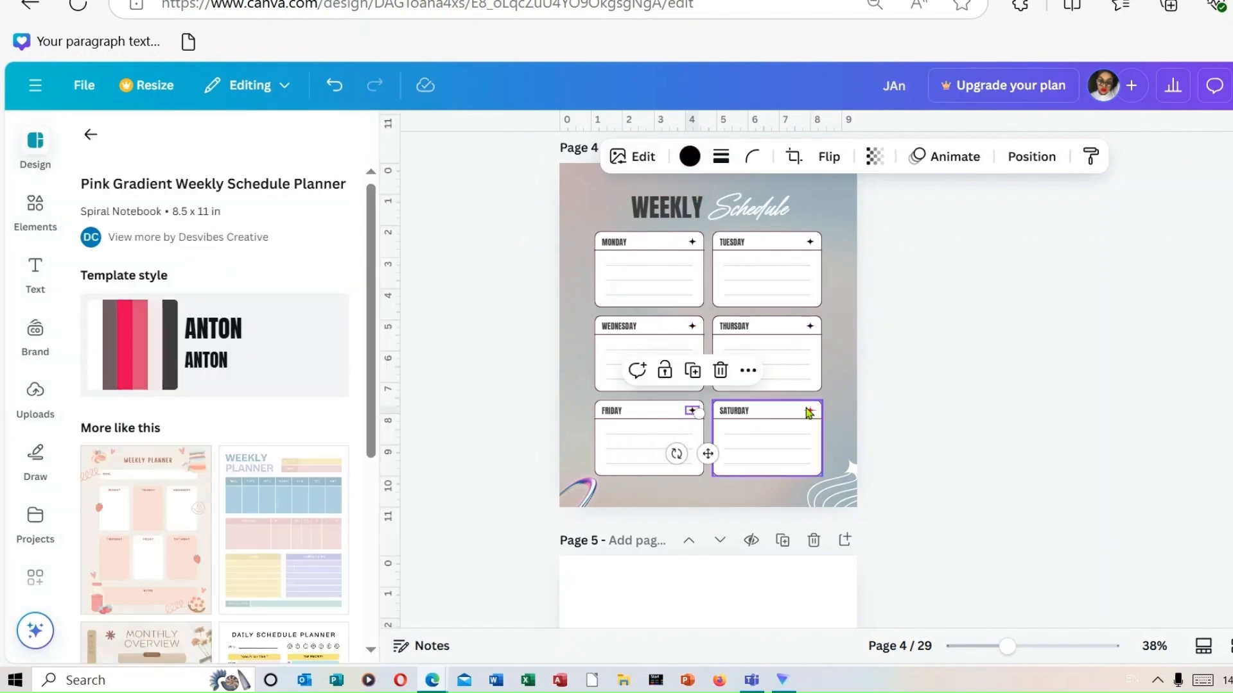
{"action": "left_click", "coordinate": [810, 410]}
{"action": "left_click", "coordinate": [689, 156]}
{"action": "left_click", "coordinate": [146, 272]}
{"action": "left_click", "coordinate": [834, 485]}
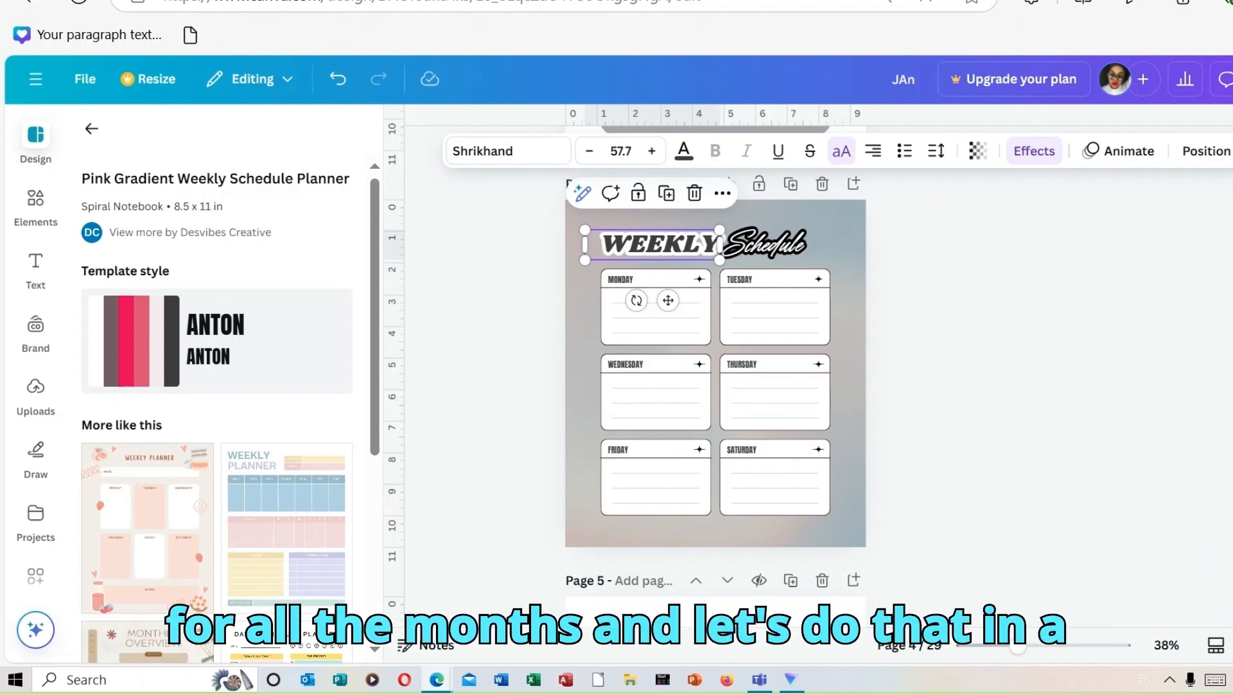
Delete the three blank pages 5, 6 and 7 after the weekly schedule in grid view
{"action": "left_click", "coordinate": [1216, 645]}
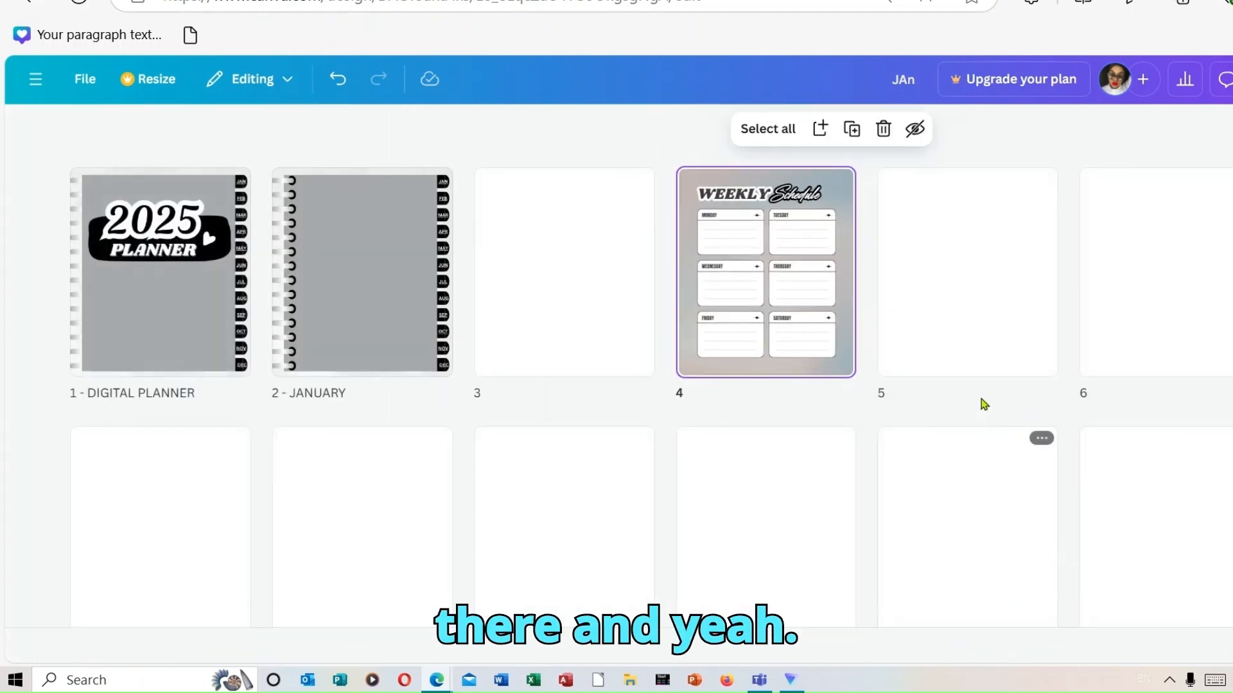
{"action": "scroll", "coordinate": [983, 405], "scroll_direction": "down", "scroll_amount": 1}
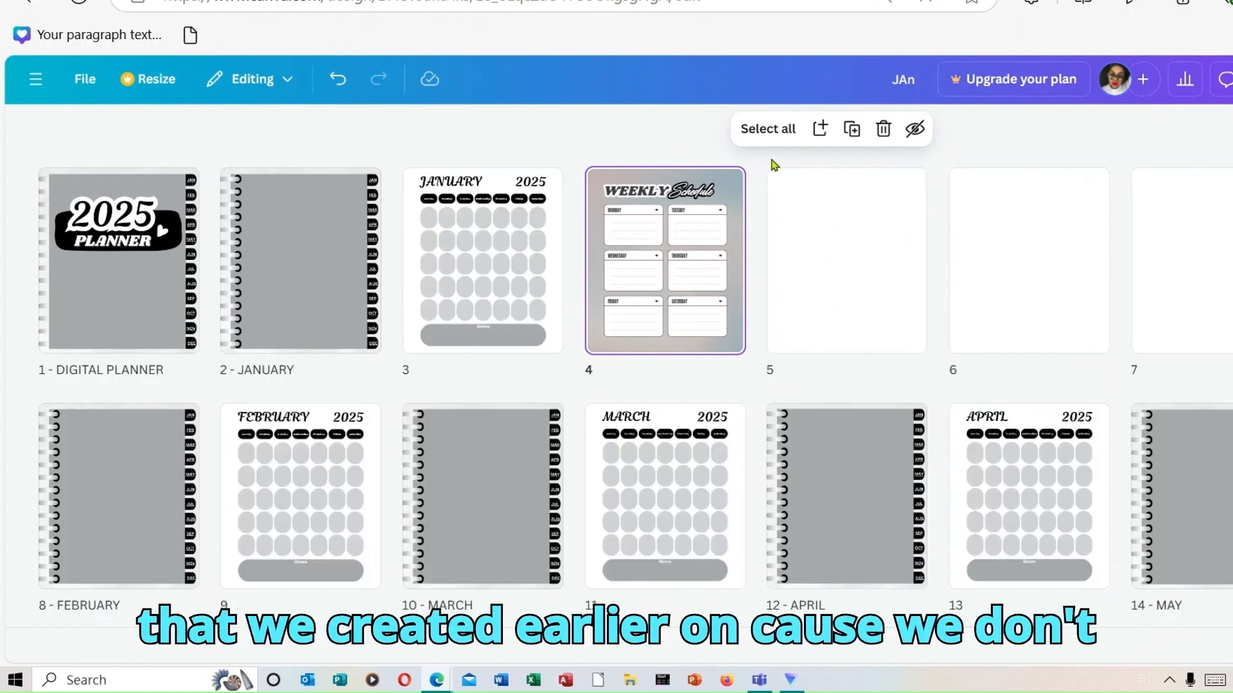
{"action": "left_click_drag", "start_coordinate": [773, 165], "coordinate": [1155, 370]}
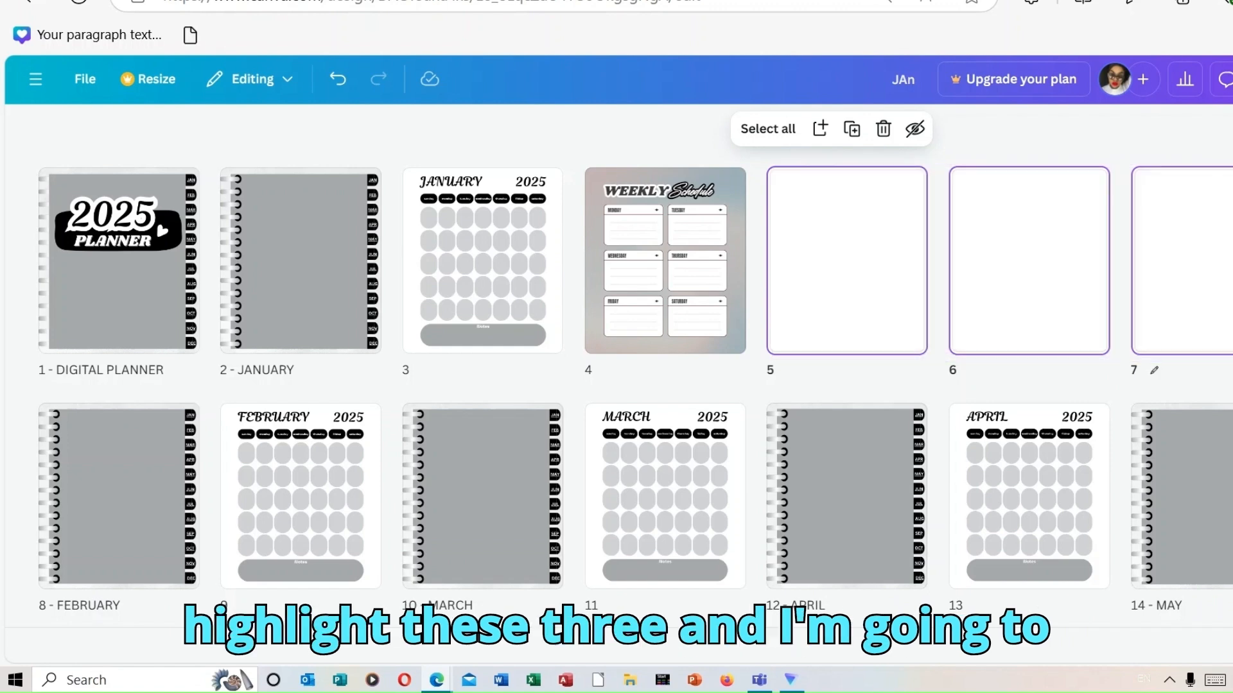
{"action": "left_click", "coordinate": [883, 129]}
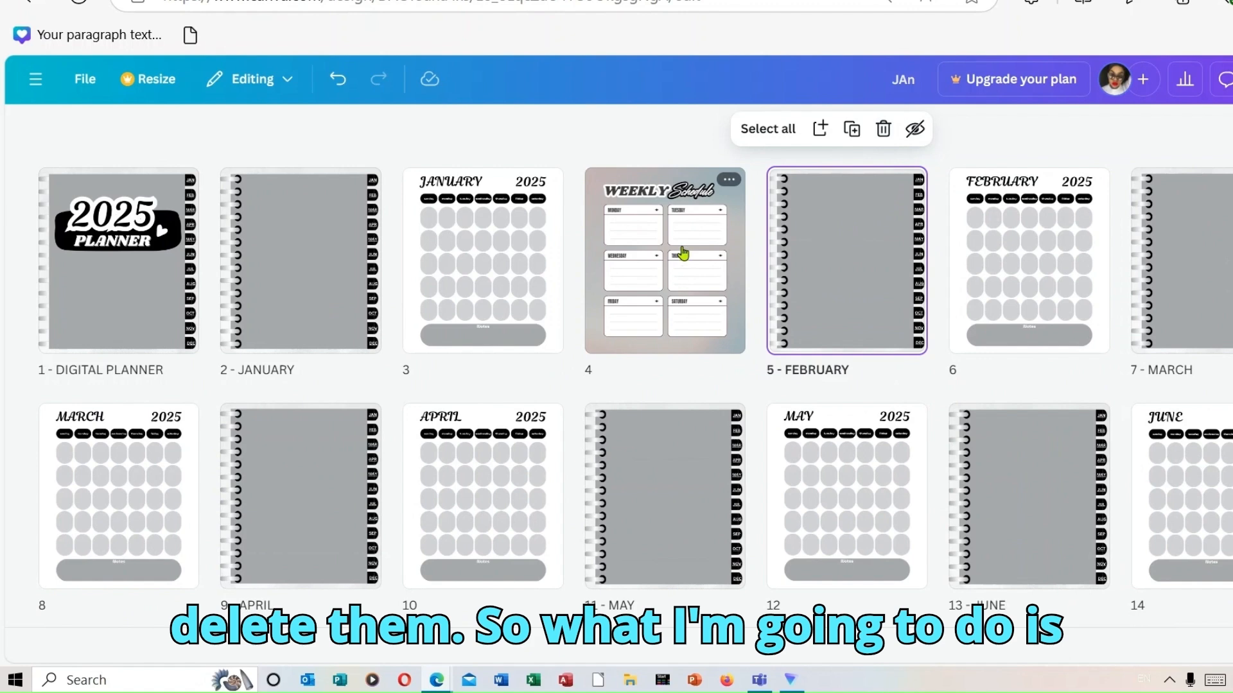
Duplicate the weekly schedule page three times so January has four schedule pages, 4 to 7
{"action": "left_click", "coordinate": [727, 180]}
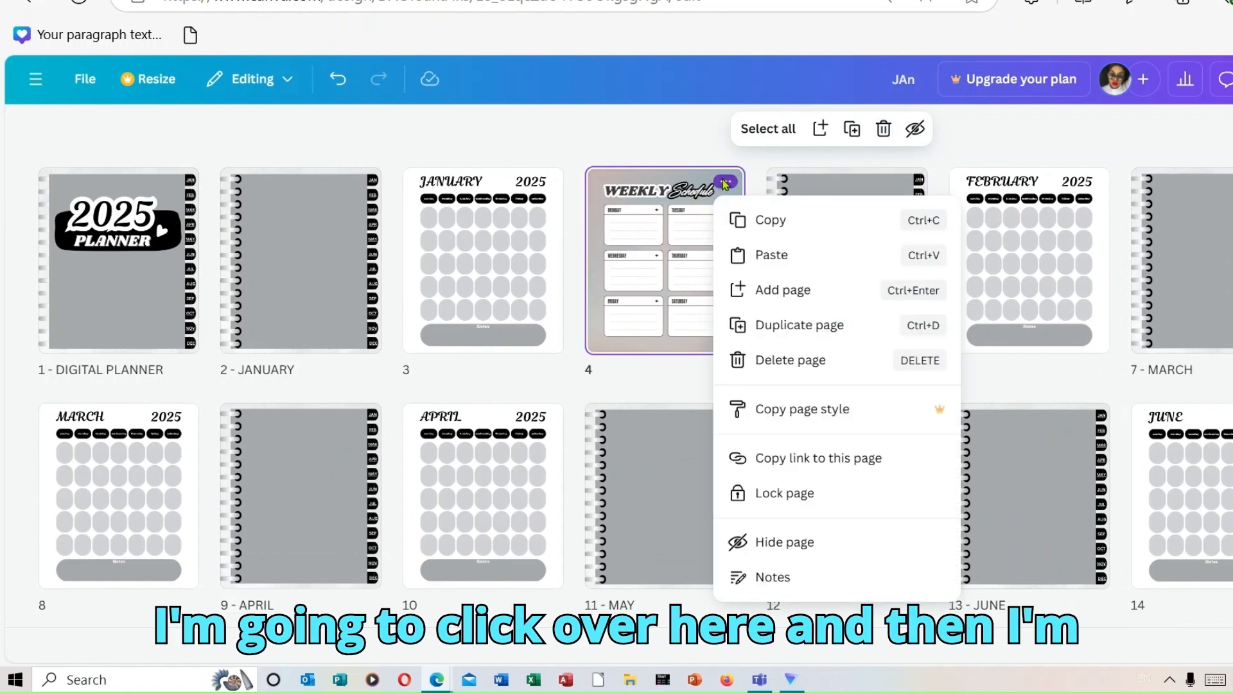
{"action": "left_click", "coordinate": [790, 329]}
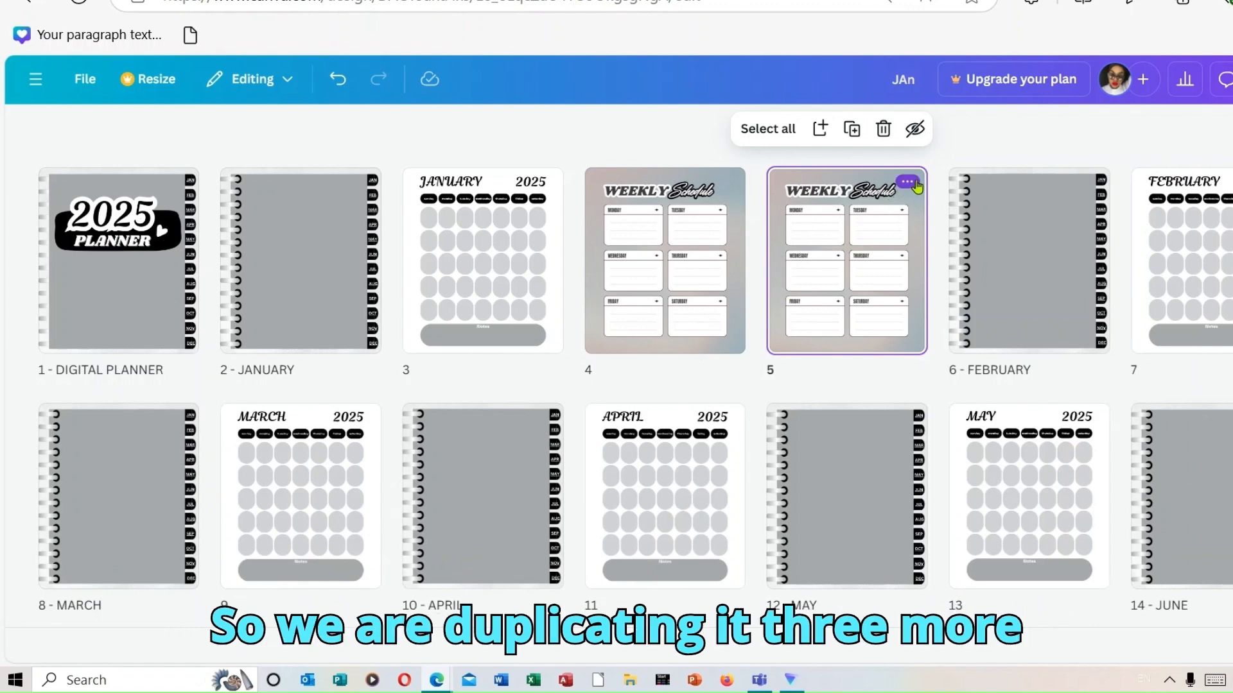
{"action": "left_click", "coordinate": [917, 184]}
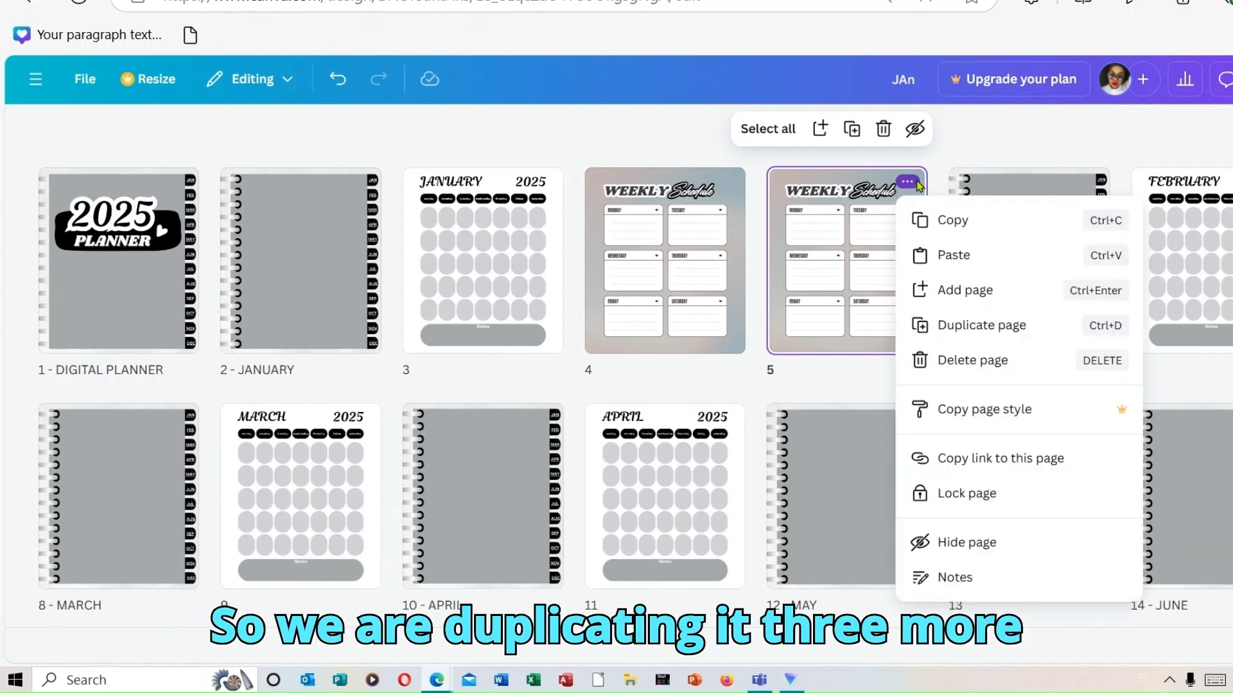
{"action": "left_click", "coordinate": [980, 326]}
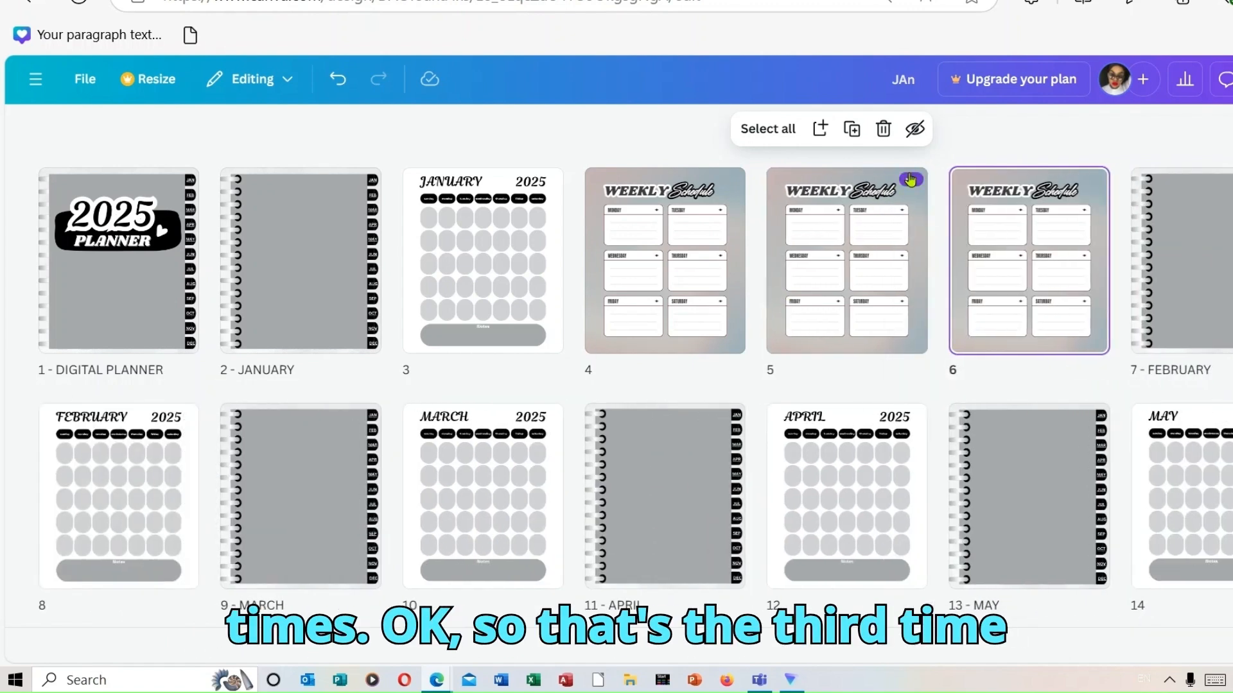
{"action": "left_click", "coordinate": [910, 180]}
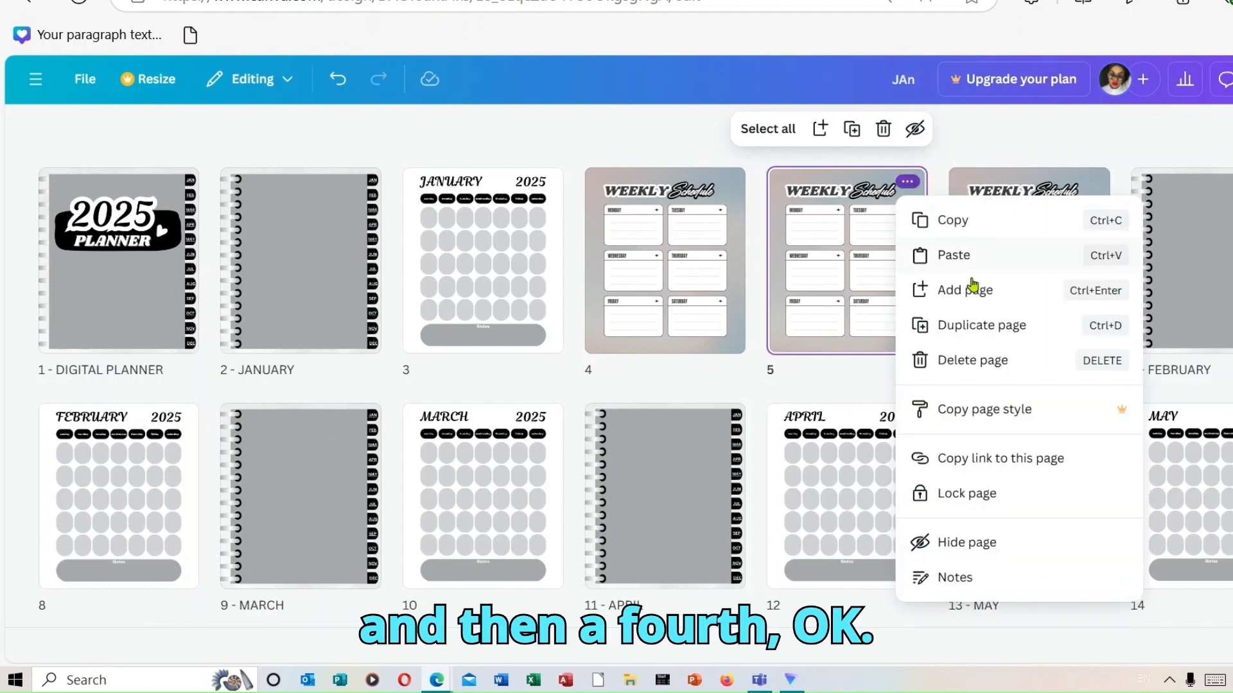
{"action": "left_click", "coordinate": [981, 326]}
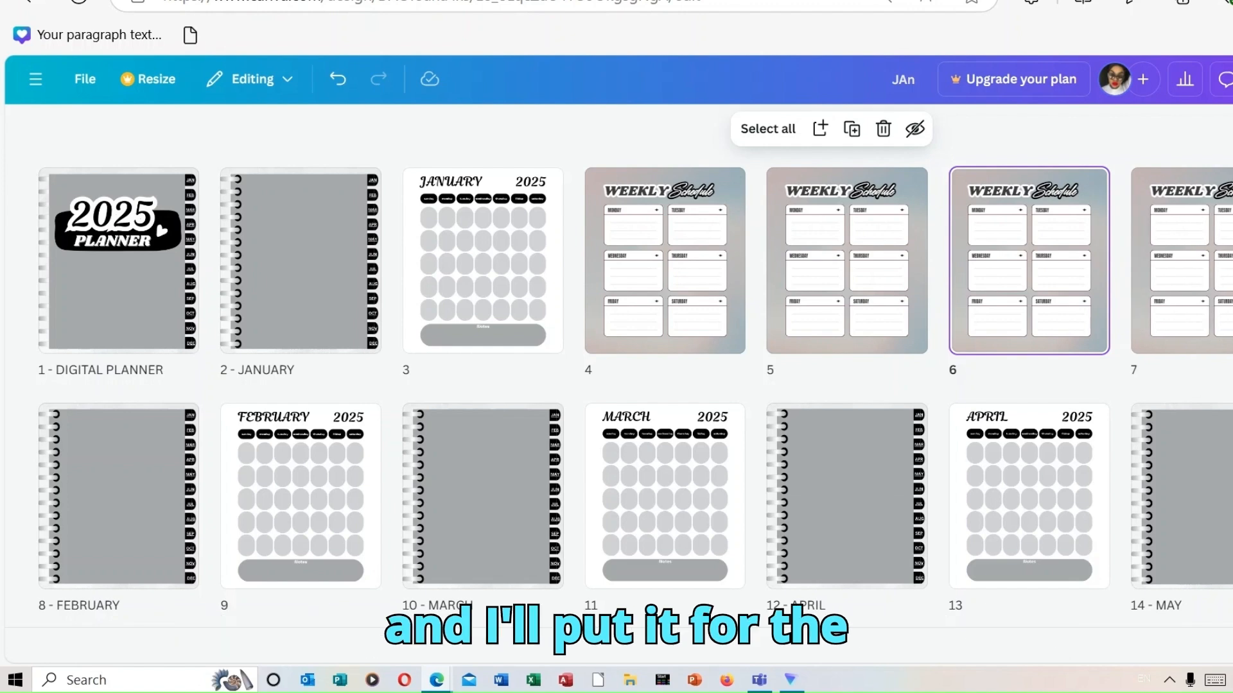
Duplicate January's last weekly schedule page and move the copy directly behind the February calendar
{"action": "right_click", "coordinate": [1156, 199]}
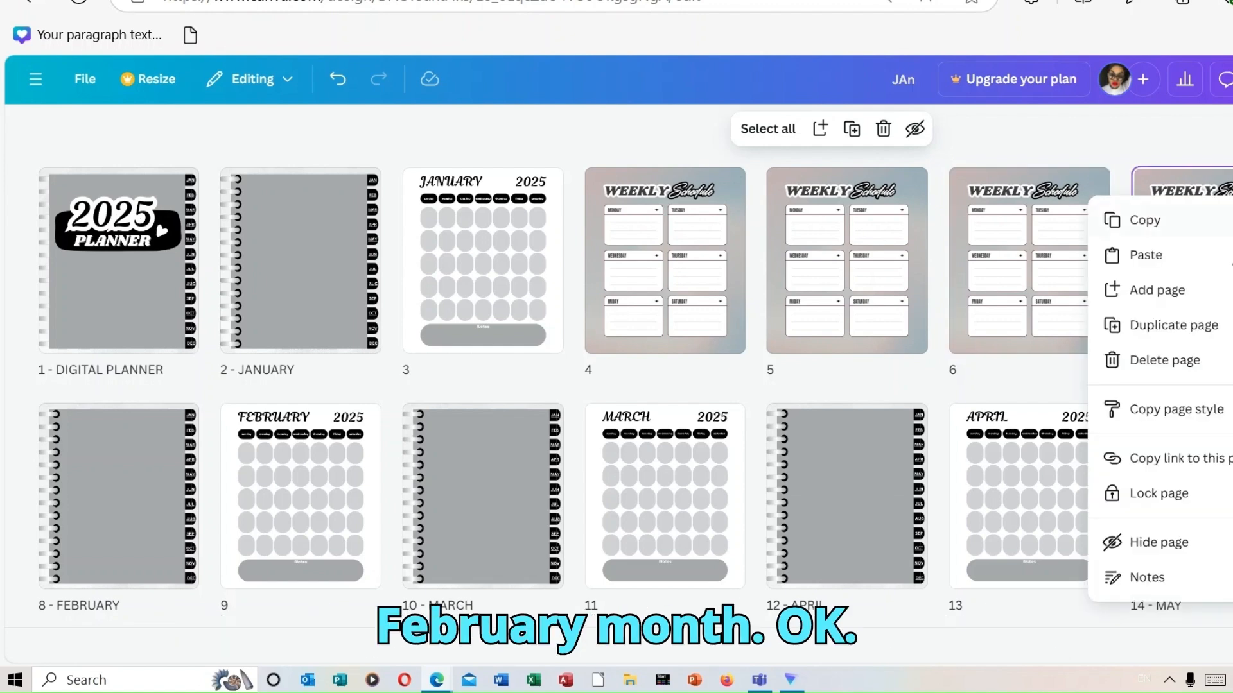
{"action": "left_click", "coordinate": [1218, 332]}
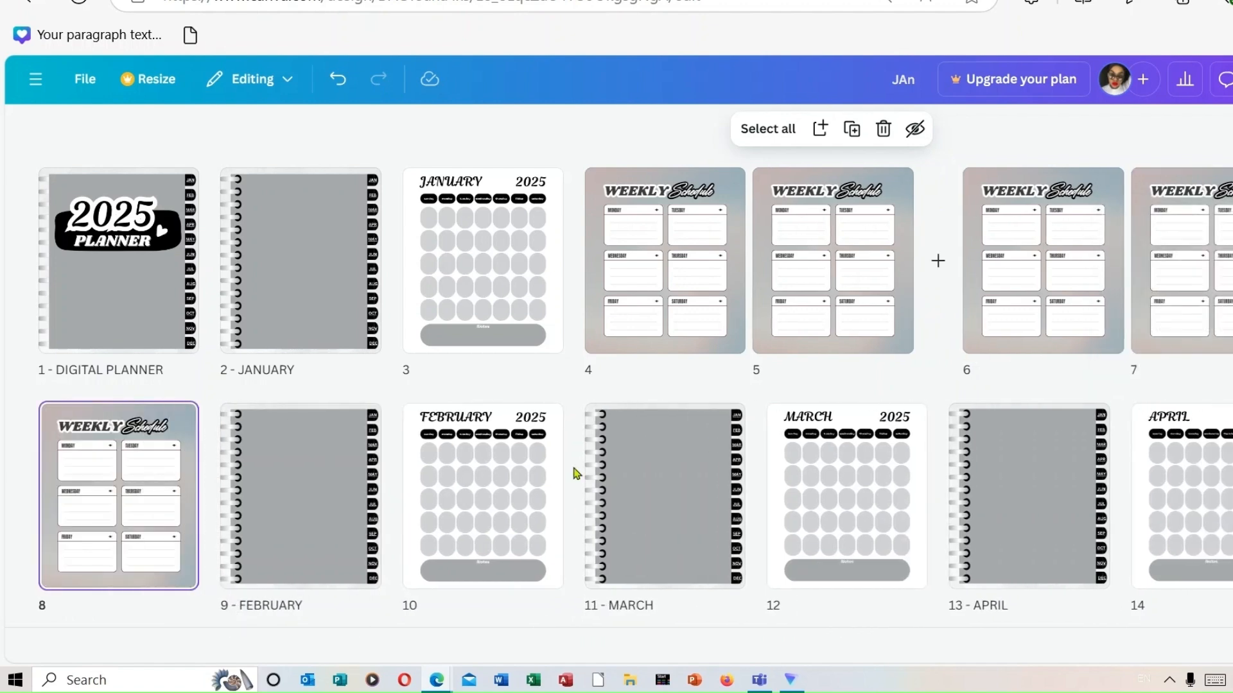
{"action": "left_click_drag", "start_coordinate": [111, 526], "coordinate": [581, 398]}
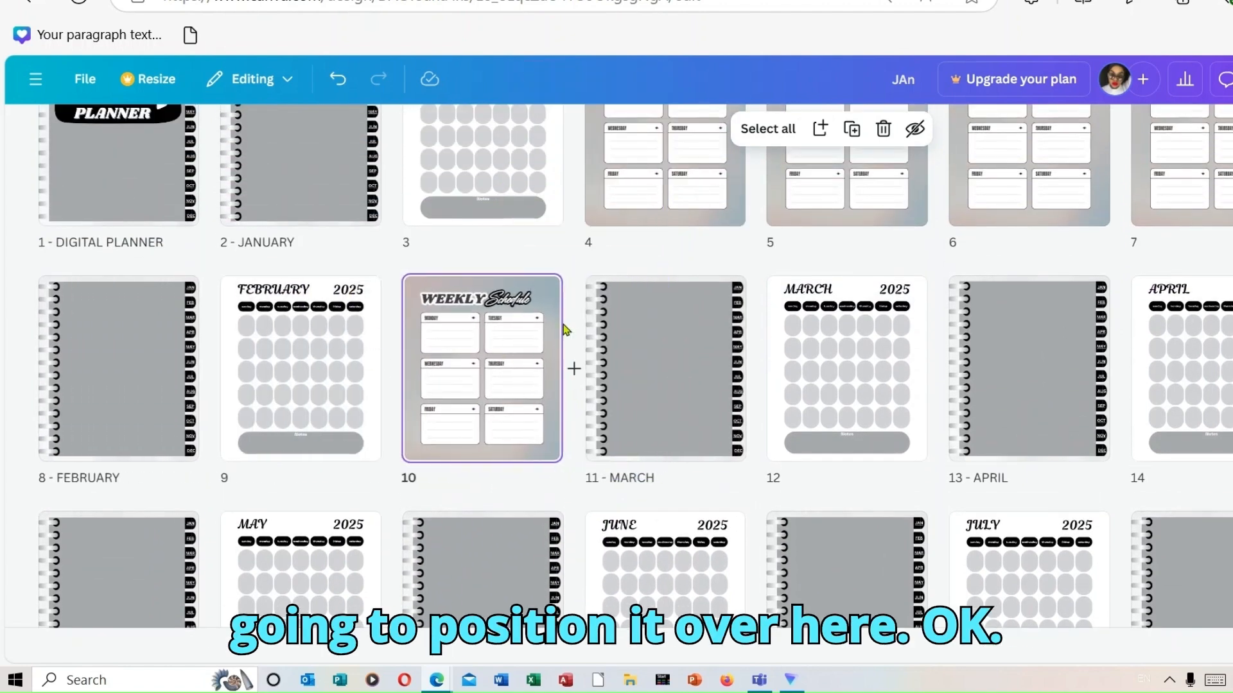
Duplicate the February weekly schedule until four fill pages 10 to 13, and move one extra copy behind the March calendar
{"action": "left_click", "coordinate": [553, 291]}
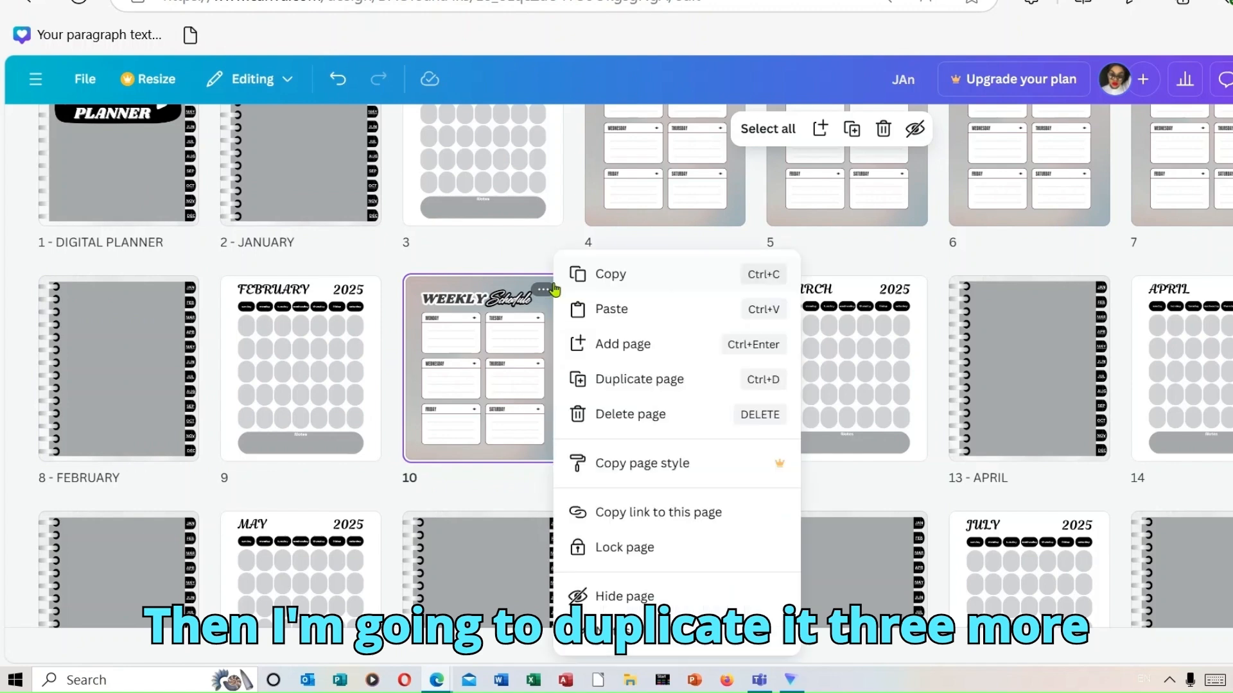
{"action": "left_click", "coordinate": [681, 378]}
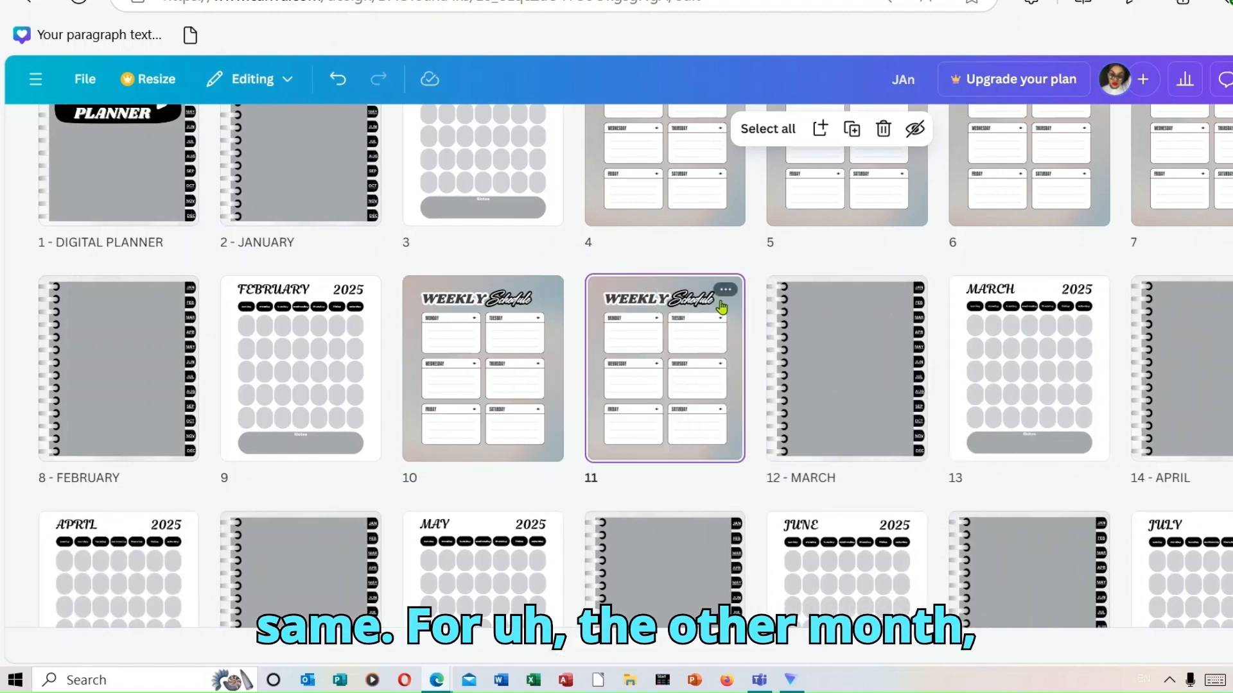
{"action": "left_click", "coordinate": [726, 290]}
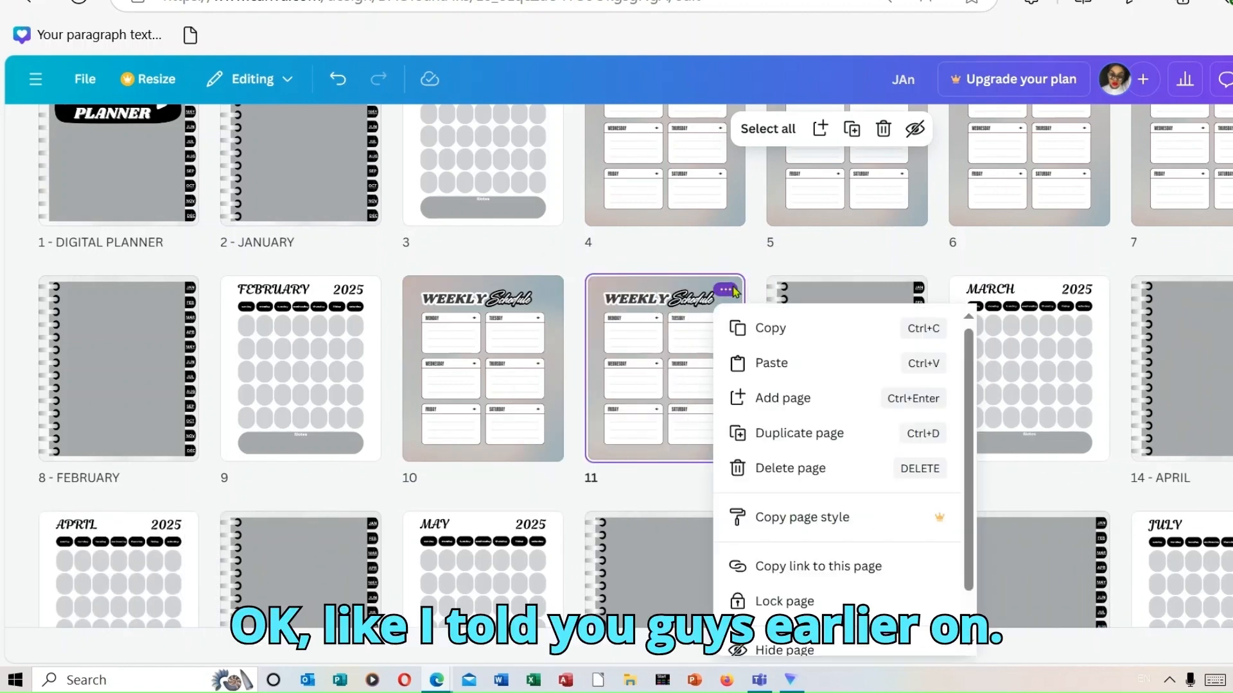
{"action": "left_click", "coordinate": [800, 423]}
{"action": "left_click", "coordinate": [800, 424]}
{"action": "left_click", "coordinate": [1092, 287]}
{"action": "left_click", "coordinate": [1124, 381]}
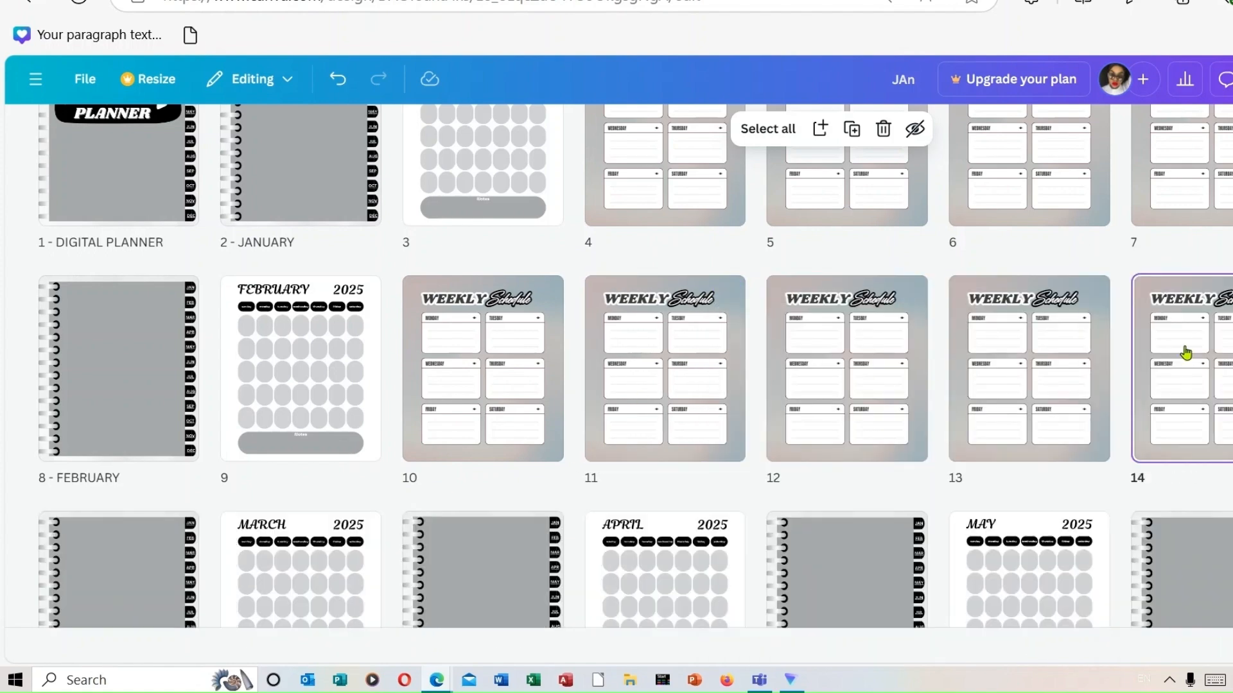
{"action": "left_click_drag", "start_coordinate": [1186, 352], "coordinate": [392, 559]}
Duplicate the March weekly schedule until four fill pages 16 to 19, and move one extra copy behind the April calendar
{"action": "left_click", "coordinate": [476, 385]}
{"action": "left_click", "coordinate": [547, 287]}
{"action": "left_click", "coordinate": [660, 380]}
{"action": "left_click", "coordinate": [728, 287]}
{"action": "left_click", "coordinate": [843, 380]}
{"action": "left_click", "coordinate": [910, 287]}
{"action": "left_click", "coordinate": [995, 380]}
{"action": "left_click_drag", "start_coordinate": [989, 340], "coordinate": [212, 481]}
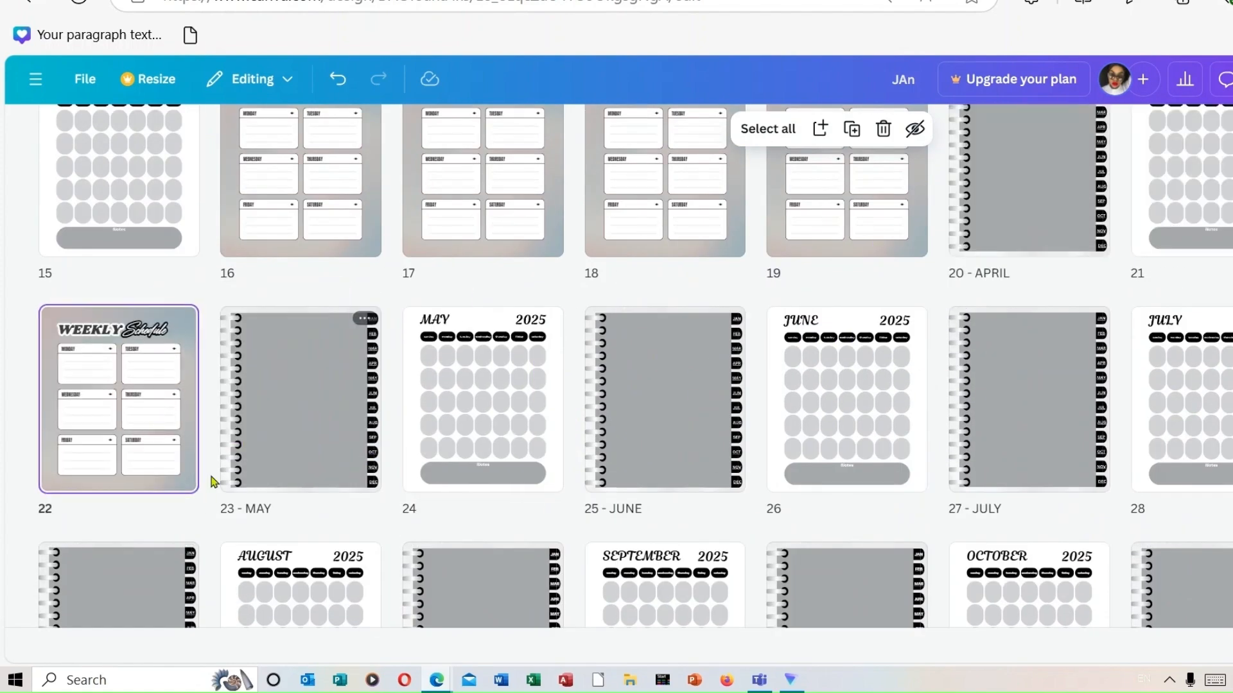
Duplicate the April weekly schedule until four fill pages 22 to 25, and move one extra copy behind the May calendar
{"action": "left_click", "coordinate": [181, 320]}
{"action": "left_click", "coordinate": [270, 380]}
{"action": "left_click", "coordinate": [364, 321]}
{"action": "left_click", "coordinate": [816, 379]}
{"action": "left_click_drag", "start_coordinate": [846, 385], "coordinate": [198, 545]}
Duplicate the May weekly schedule four times, placing the copies on pages 29 to 32
{"action": "left_click", "coordinate": [181, 541]}
{"action": "left_click", "coordinate": [257, 394]}
{"action": "left_click", "coordinate": [364, 541]}
{"action": "left_click", "coordinate": [430, 395]}
{"action": "left_click", "coordinate": [546, 541]}
{"action": "left_click", "coordinate": [613, 395]}
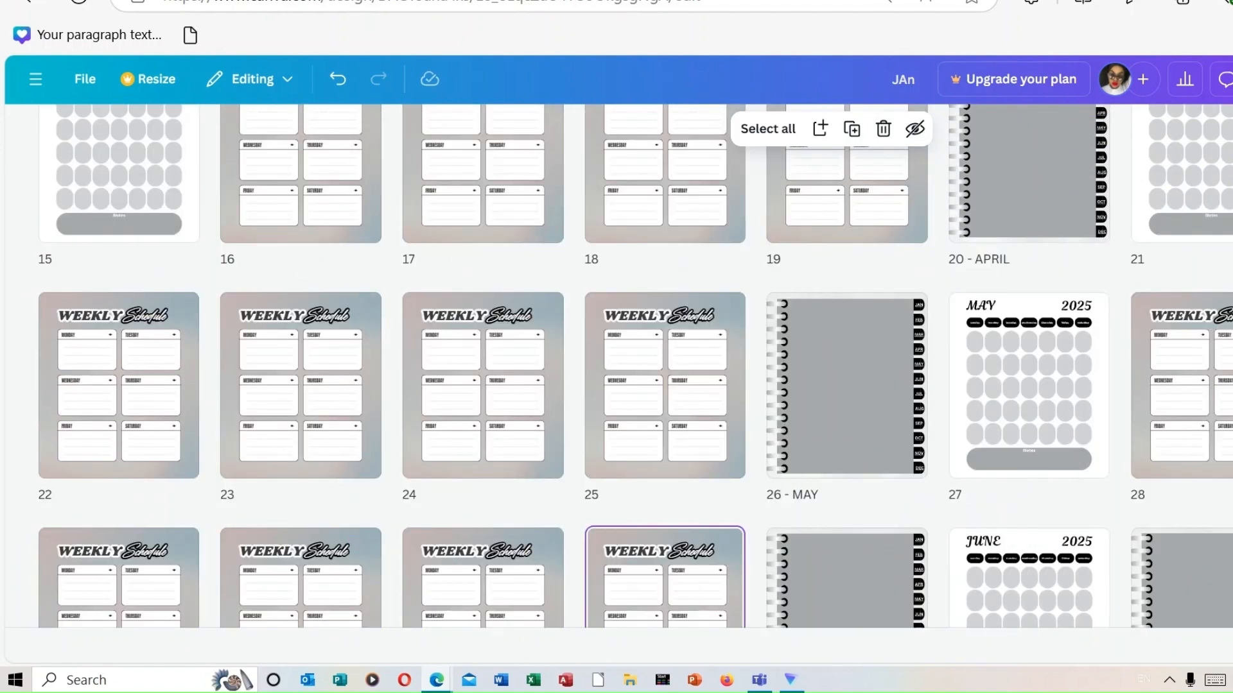
Add weekly schedule copies behind the June calendar and move May's surplus schedule, page 32, in with them
{"action": "scroll", "coordinate": [728, 395], "scroll_direction": "down", "scroll_amount": 5}
{"action": "left_click_drag", "start_coordinate": [850, 278], "coordinate": [1220, 332]}
{"action": "left_click", "coordinate": [1224, 252]}
{"action": "left_click", "coordinate": [1059, 393]}
{"action": "left_click", "coordinate": [182, 488]}
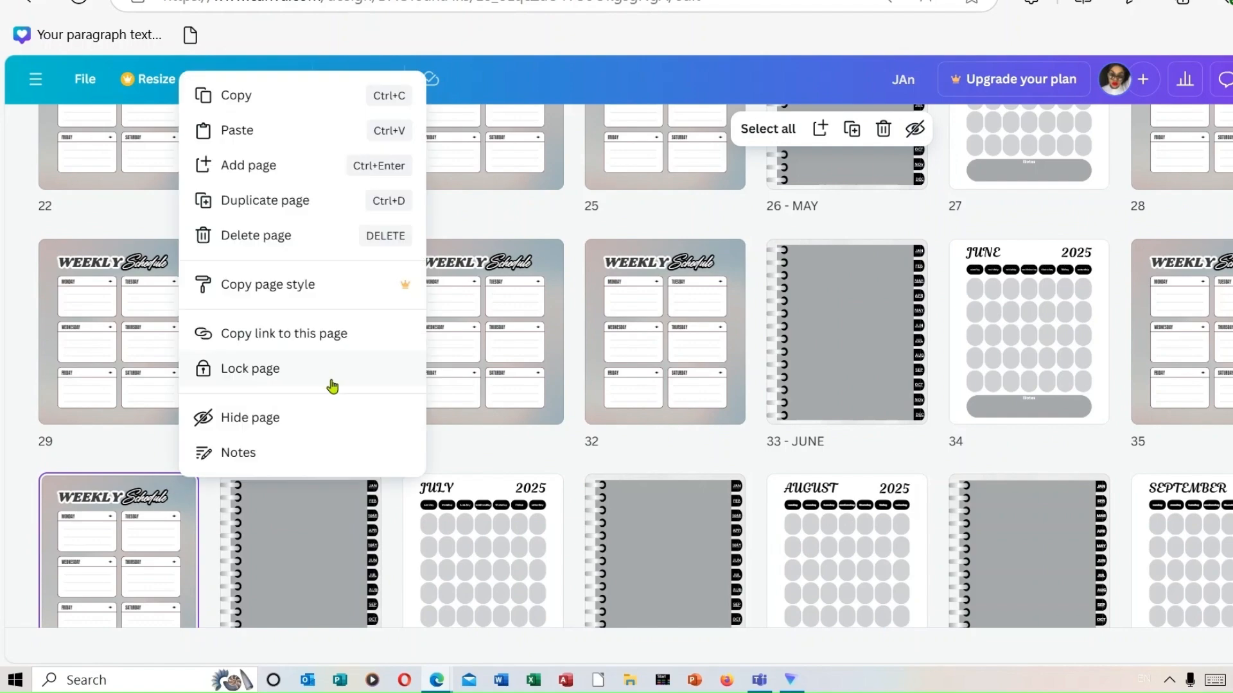
{"action": "left_click", "coordinate": [270, 200]}
{"action": "left_click_drag", "start_coordinate": [665, 332], "coordinate": [378, 539]}
Duplicate the last June weekly schedule and move the copy behind the July calendar
{"action": "scroll", "coordinate": [379, 450], "scroll_direction": "down", "scroll_amount": 3}
{"action": "left_click", "coordinate": [362, 310]}
{"action": "left_click", "coordinate": [449, 379]}
{"action": "left_click_drag", "start_coordinate": [482, 379], "coordinate": [861, 360]}
Duplicate the July weekly schedule until four fill pages 40 to 43, and move one extra copy behind the August calendar
{"action": "left_click", "coordinate": [907, 310]}
{"action": "left_click", "coordinate": [983, 379]}
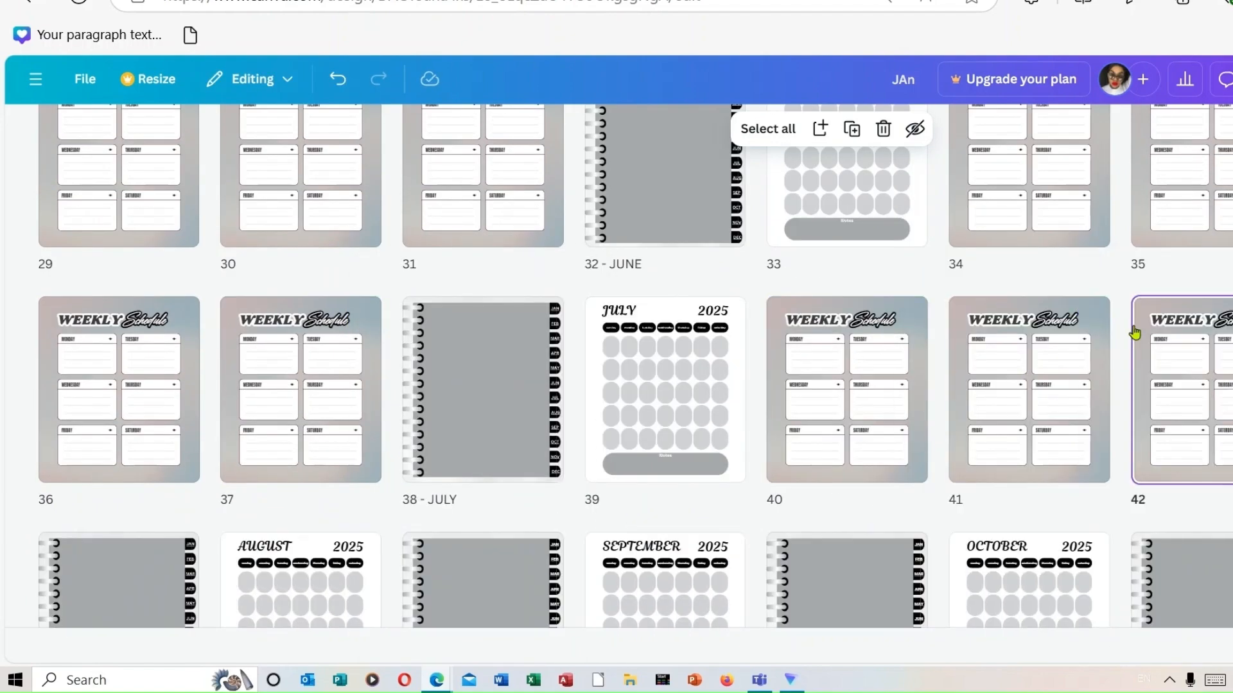
{"action": "left_click", "coordinate": [1156, 379]}
{"action": "scroll", "coordinate": [860, 359], "scroll_direction": "down", "scroll_amount": 3}
{"action": "left_click", "coordinate": [182, 314]}
{"action": "left_click", "coordinate": [269, 379]}
{"action": "left_click_drag", "start_coordinate": [300, 394], "coordinate": [737, 294]}
Duplicate the August weekly schedule until four fill pages 46 to 49, and move one extra copy behind the September calendar
{"action": "left_click", "coordinate": [910, 315]}
{"action": "left_click", "coordinate": [1032, 380]}
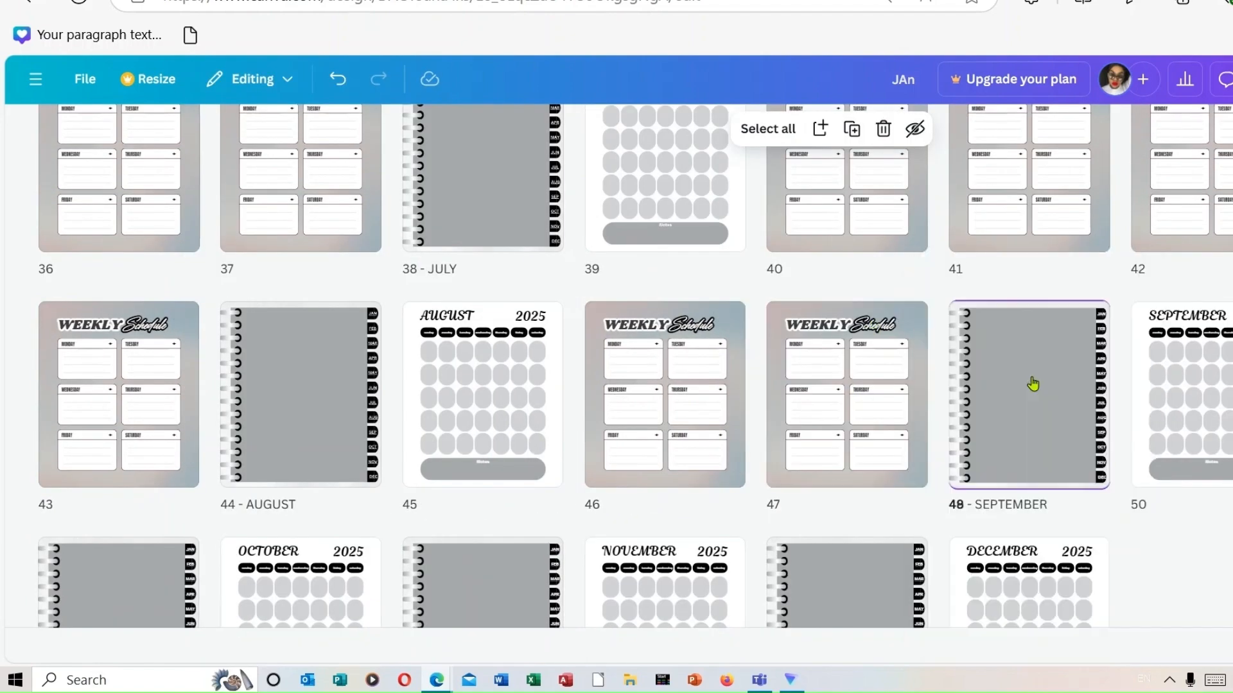
{"action": "left_click", "coordinate": [1092, 314]}
{"action": "left_click", "coordinate": [1200, 385]}
{"action": "left_click_drag", "start_coordinate": [119, 308], "coordinate": [483, 309]}
Duplicate the September weekly schedule four times, filling pages 52 to 55 plus one extra copy
{"action": "left_click", "coordinate": [545, 234]}
{"action": "left_click", "coordinate": [641, 352]}
{"action": "left_click", "coordinate": [728, 235]}
{"action": "left_click", "coordinate": [823, 350]}
{"action": "left_click", "coordinate": [910, 235]}
{"action": "left_click", "coordinate": [1004, 350]}
{"action": "left_click", "coordinate": [1092, 234]}
{"action": "left_click", "coordinate": [1186, 349]}
Fill October's pages 58 to 61 with weekly schedules and move one extra copy behind the November calendar
{"action": "left_click_drag", "start_coordinate": [1211, 308], "coordinate": [361, 441]}
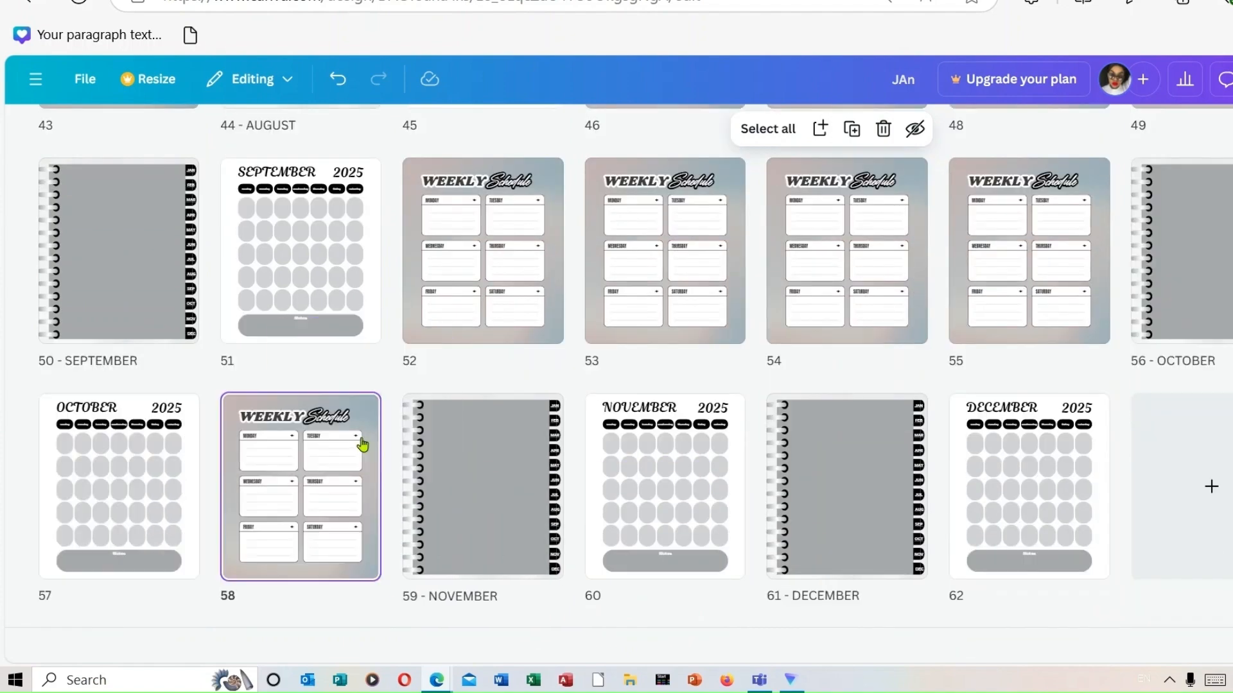
{"action": "left_click", "coordinate": [1016, 205]}
{"action": "left_click_drag", "start_coordinate": [1029, 486], "coordinate": [193, 463]}
Duplicate the November weekly schedule until four fill pages 64 to 67, and move one extra copy behind the December calendar
{"action": "left_click", "coordinate": [180, 412]}
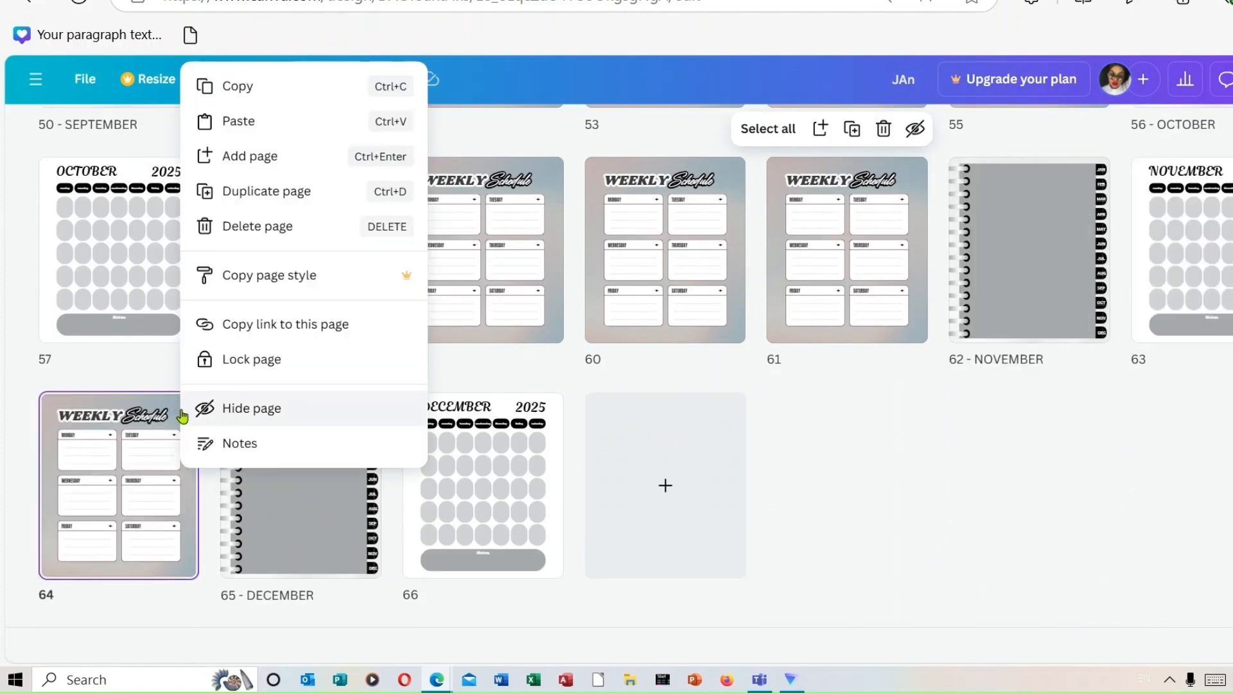
{"action": "left_click", "coordinate": [289, 192]}
{"action": "left_click", "coordinate": [363, 412]}
{"action": "left_click", "coordinate": [482, 195]}
{"action": "left_click", "coordinate": [545, 412]}
{"action": "left_click", "coordinate": [642, 192]}
{"action": "left_click", "coordinate": [808, 192]}
{"action": "left_click_drag", "start_coordinate": [847, 462], "coordinate": [1195, 462]}
Duplicate the December weekly schedule until four schedule pages, 70 to 73, follow the December calendar
{"action": "key", "text": "ctrl+d"}
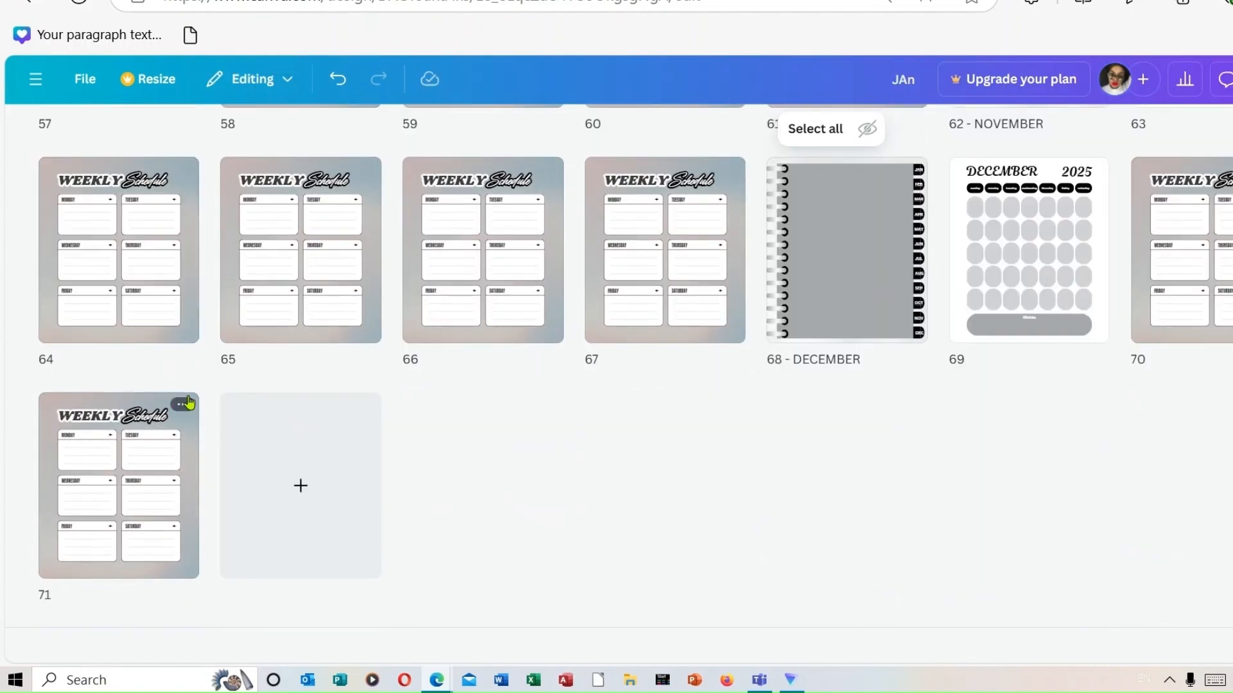
{"action": "left_click", "coordinate": [183, 408]}
{"action": "left_click", "coordinate": [289, 192]}
{"action": "left_click", "coordinate": [363, 412]}
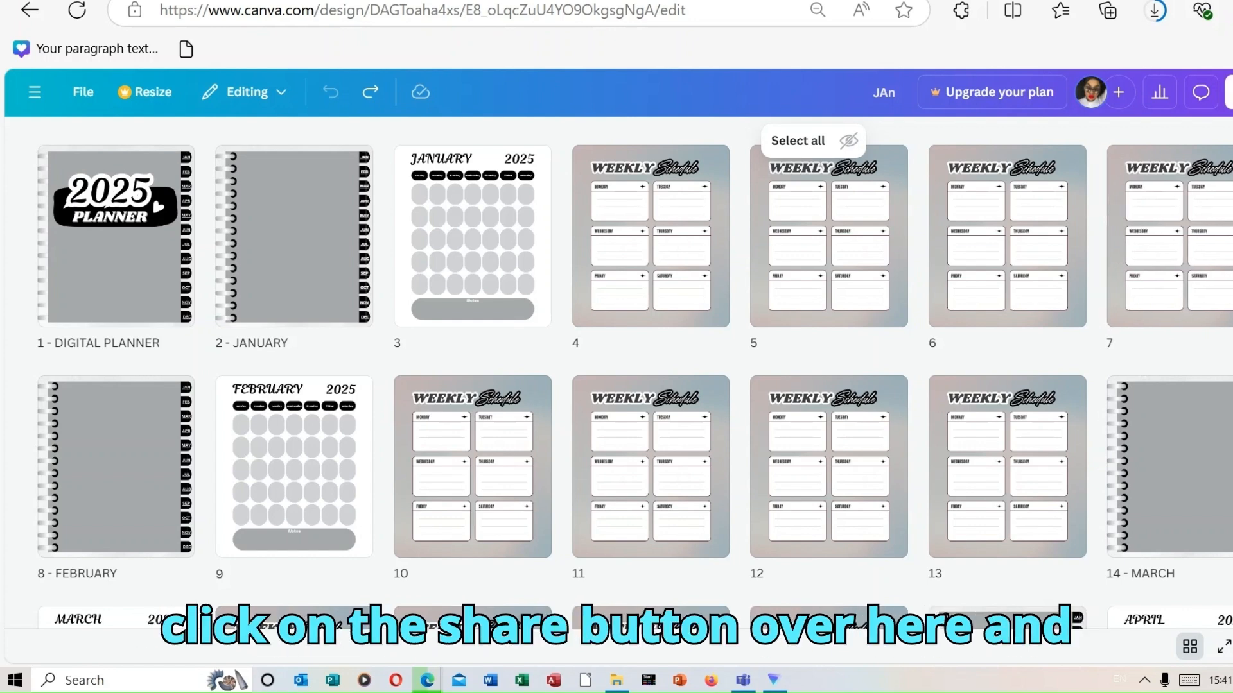
Open the planner's download settings and keep PDF Standard as the file type for all pages
{"action": "left_click", "coordinate": [1229, 91]}
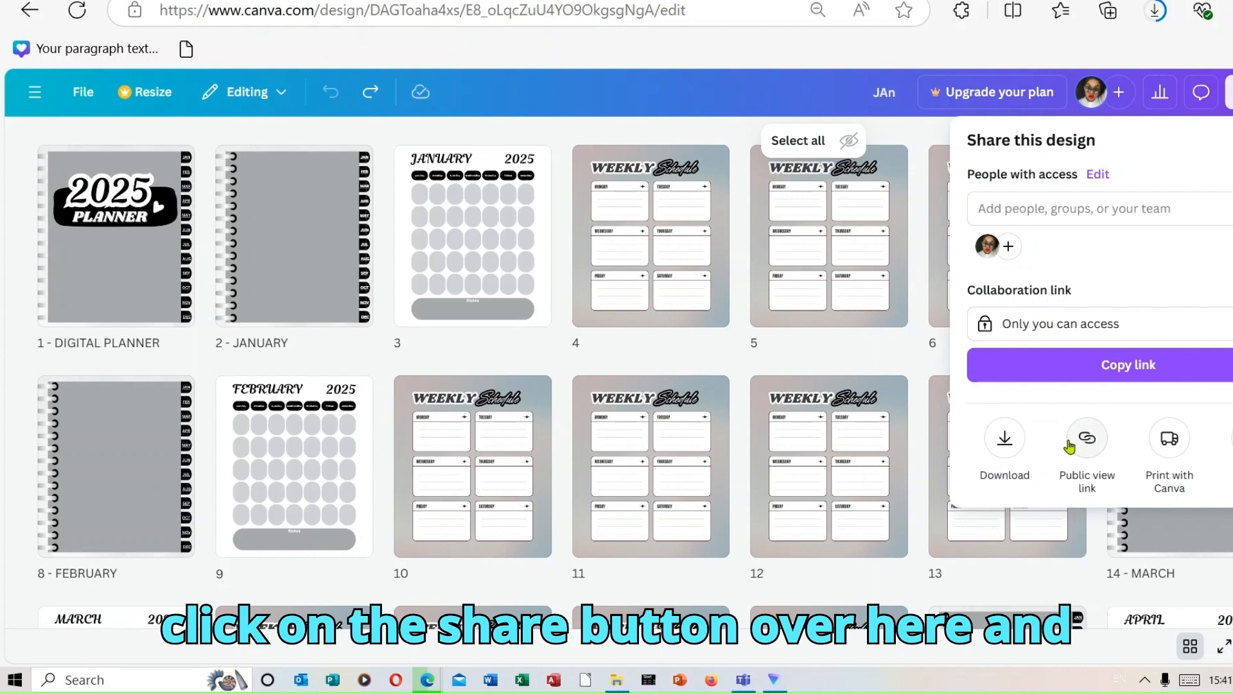
{"action": "left_click", "coordinate": [996, 458]}
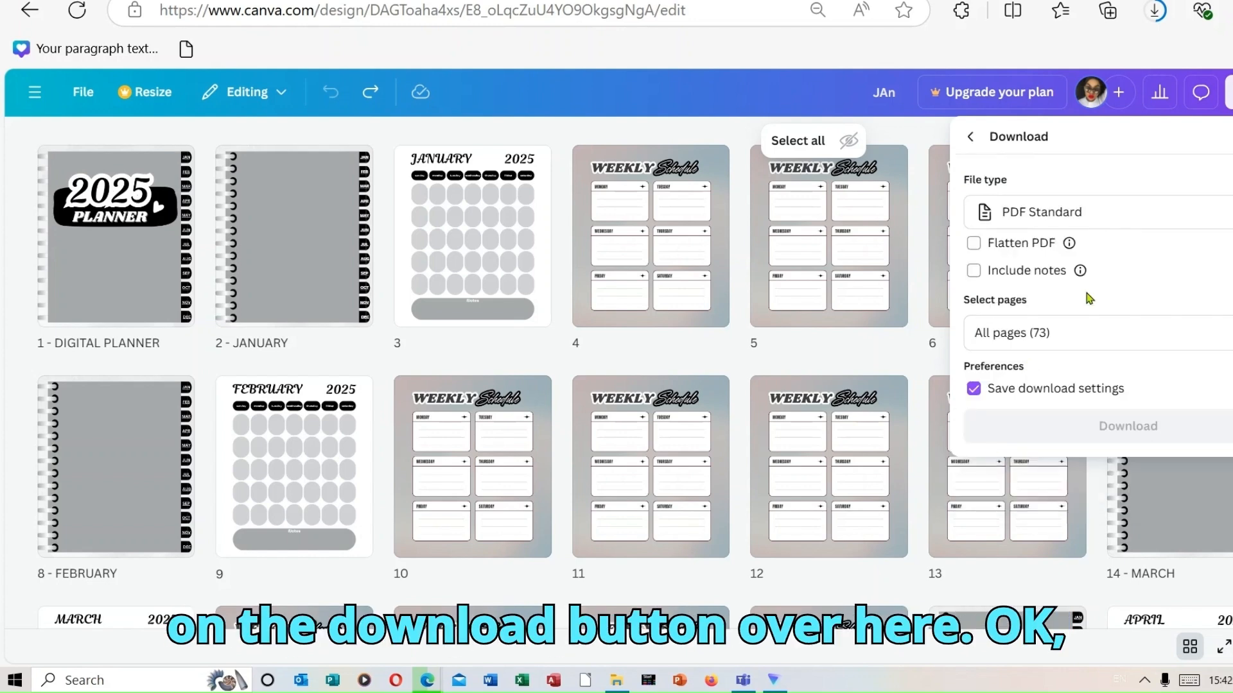
{"action": "left_click", "coordinate": [1210, 212]}
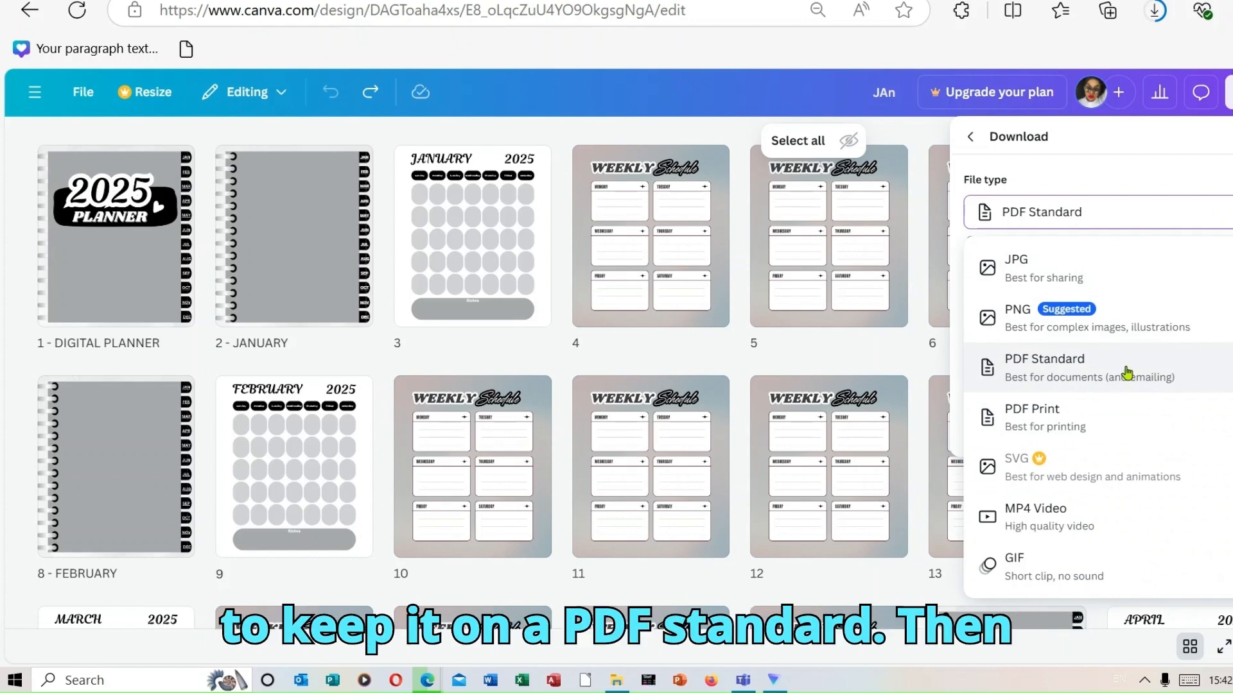
{"action": "left_click", "coordinate": [1133, 217]}
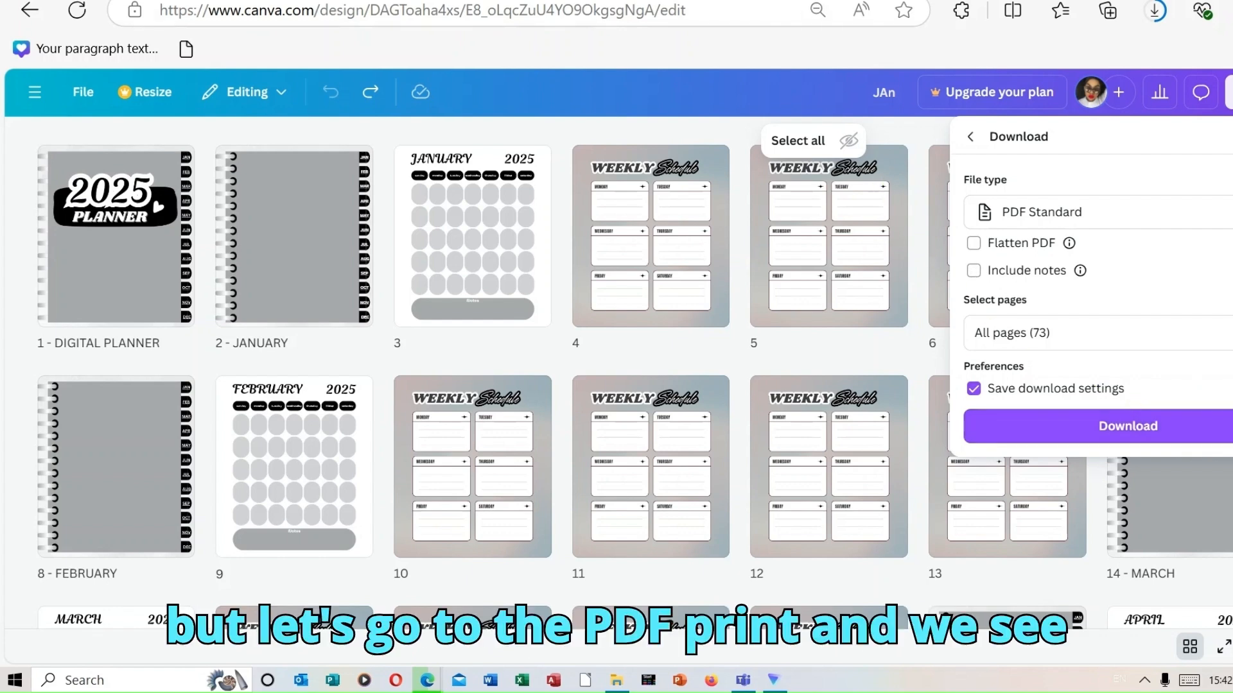
Switch to the exported planner PDF JAn (2).pdf, follow the AUG tab link and check the August pages
{"action": "left_click", "coordinate": [802, 1]}
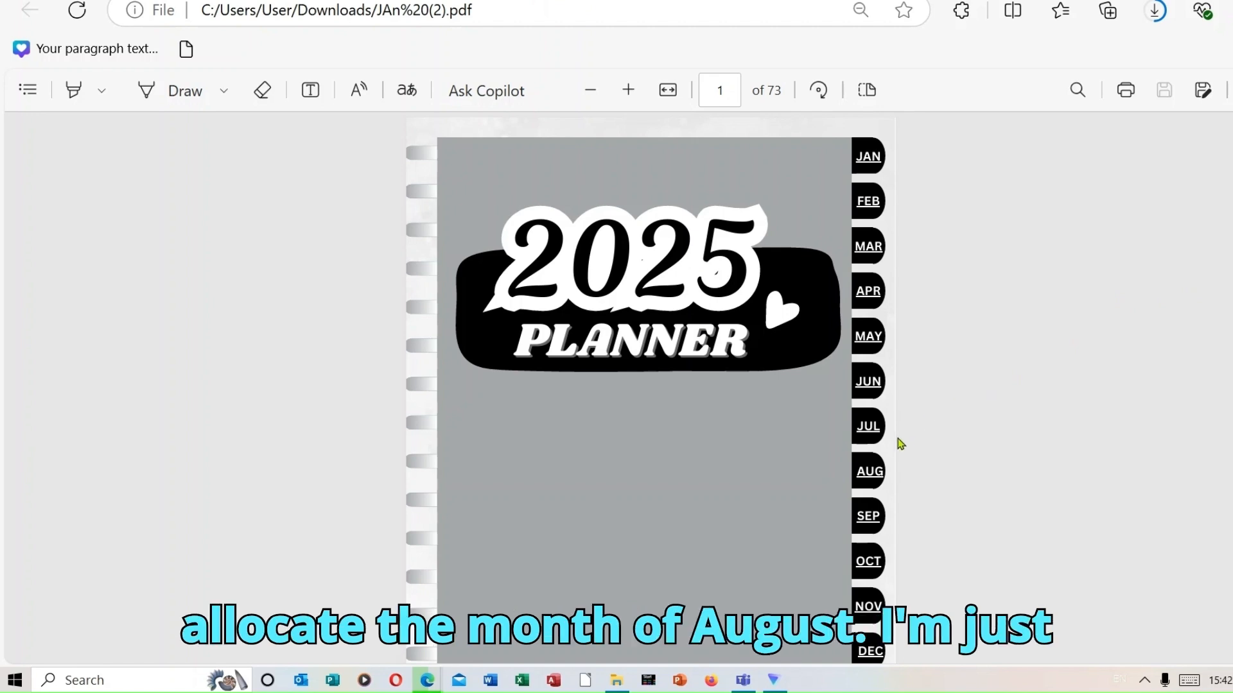
{"action": "left_click", "coordinate": [874, 473]}
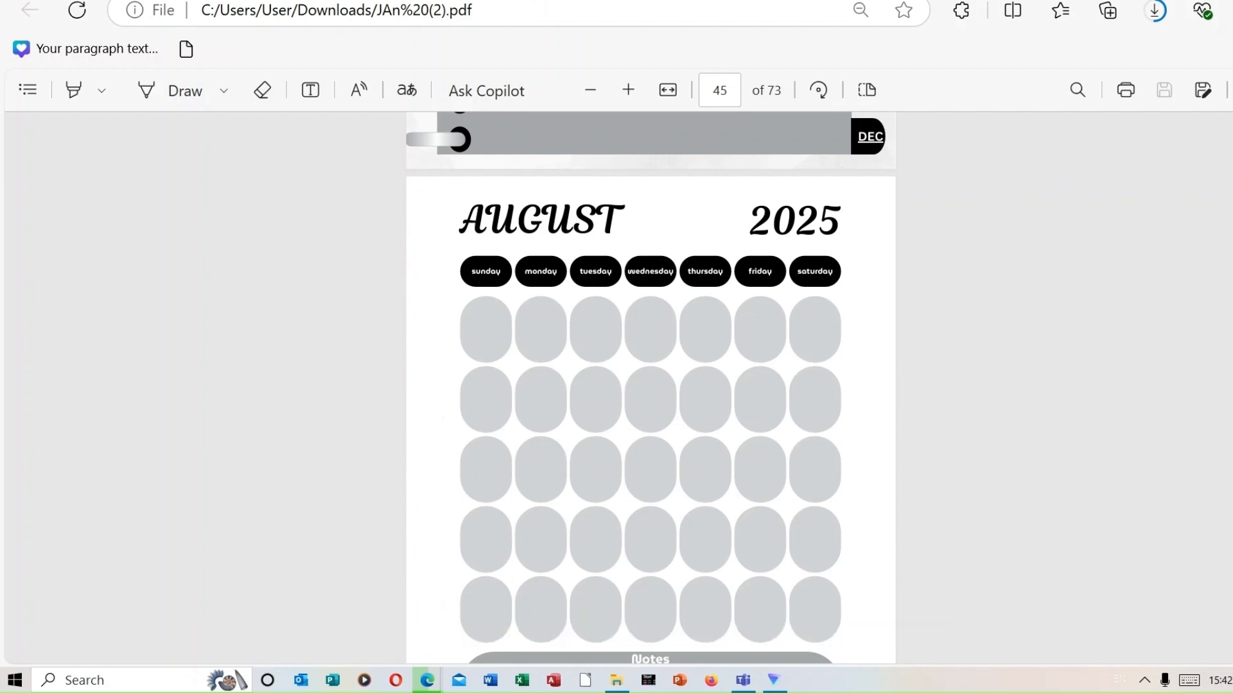
{"action": "scroll", "coordinate": [649, 387], "scroll_direction": "up", "scroll_amount": 12}
{"action": "scroll", "coordinate": [650, 387], "scroll_direction": "down", "scroll_amount": 4}
{"action": "scroll", "coordinate": [650, 387], "scroll_direction": "down", "scroll_amount": 7}
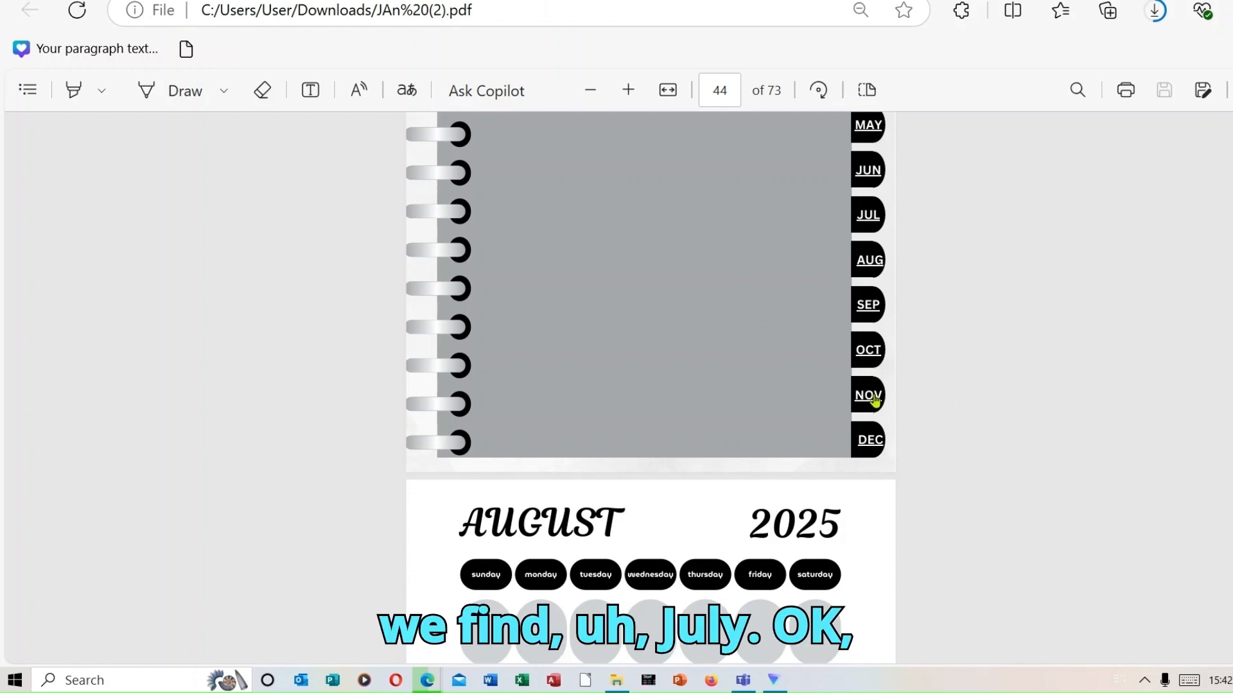
Follow the JUL tab link in the PDF and check that it leads to the July divider and calendar
{"action": "left_click", "coordinate": [864, 217]}
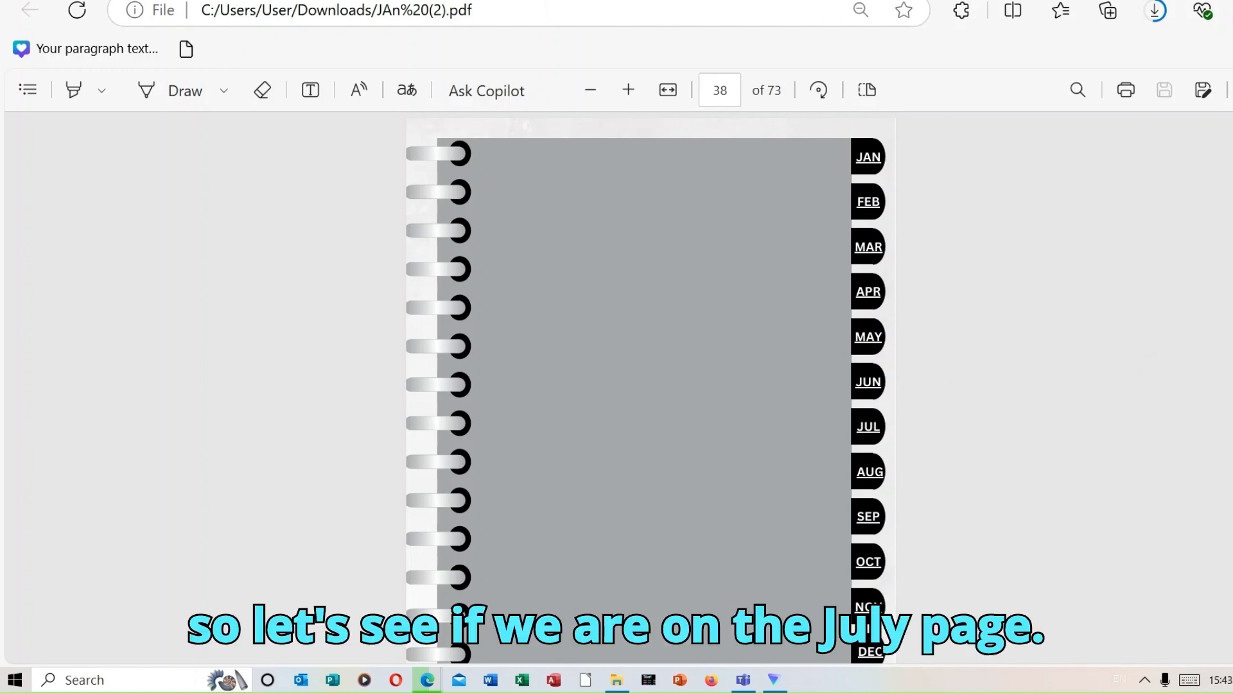
{"action": "scroll", "coordinate": [650, 388], "scroll_direction": "down", "scroll_amount": 8}
{"action": "scroll", "coordinate": [651, 388], "scroll_direction": "up", "scroll_amount": 5}
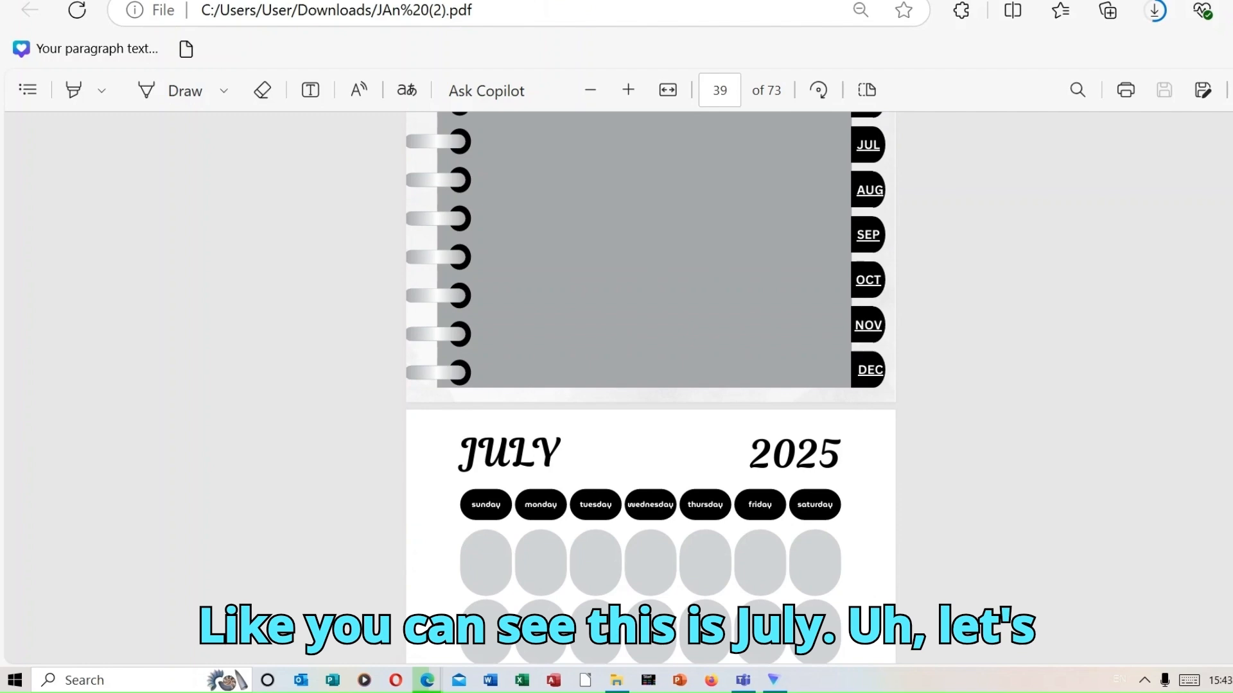
{"action": "scroll", "coordinate": [650, 388], "scroll_direction": "up", "scroll_amount": 12}
{"action": "scroll", "coordinate": [650, 388], "scroll_direction": "down", "scroll_amount": 8}
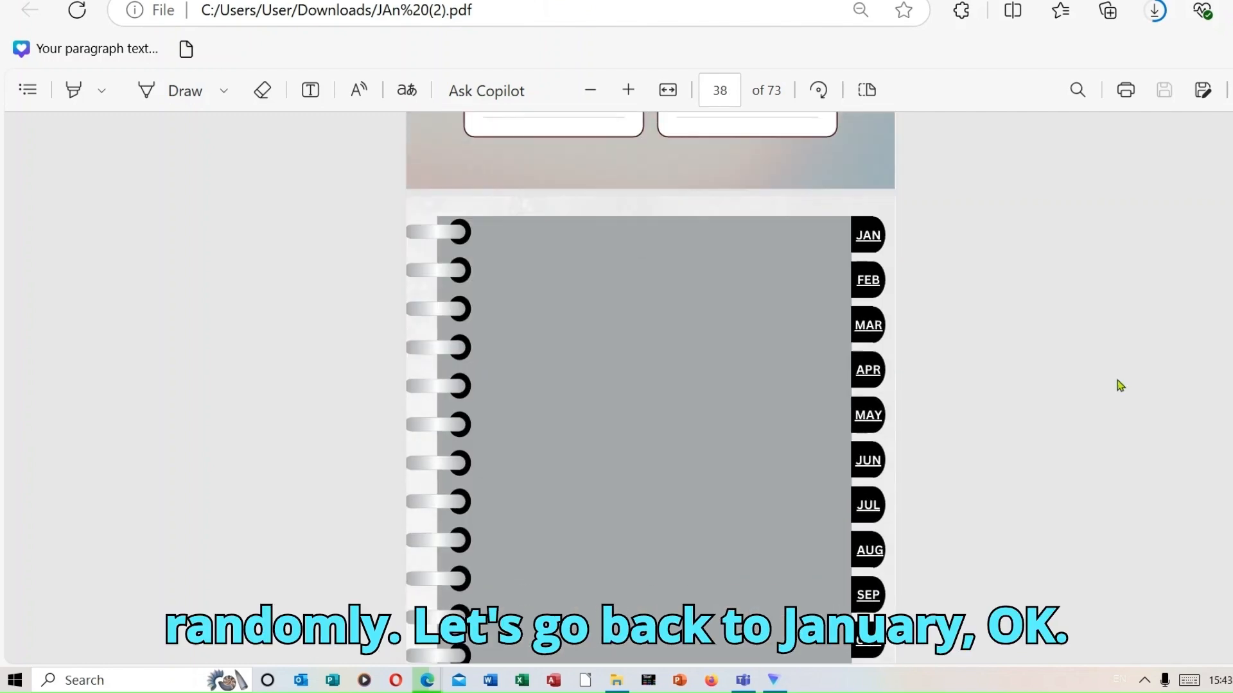
Follow the JAN tab link and look through the January divider, calendar and weekly schedule pages
{"action": "left_click", "coordinate": [868, 235]}
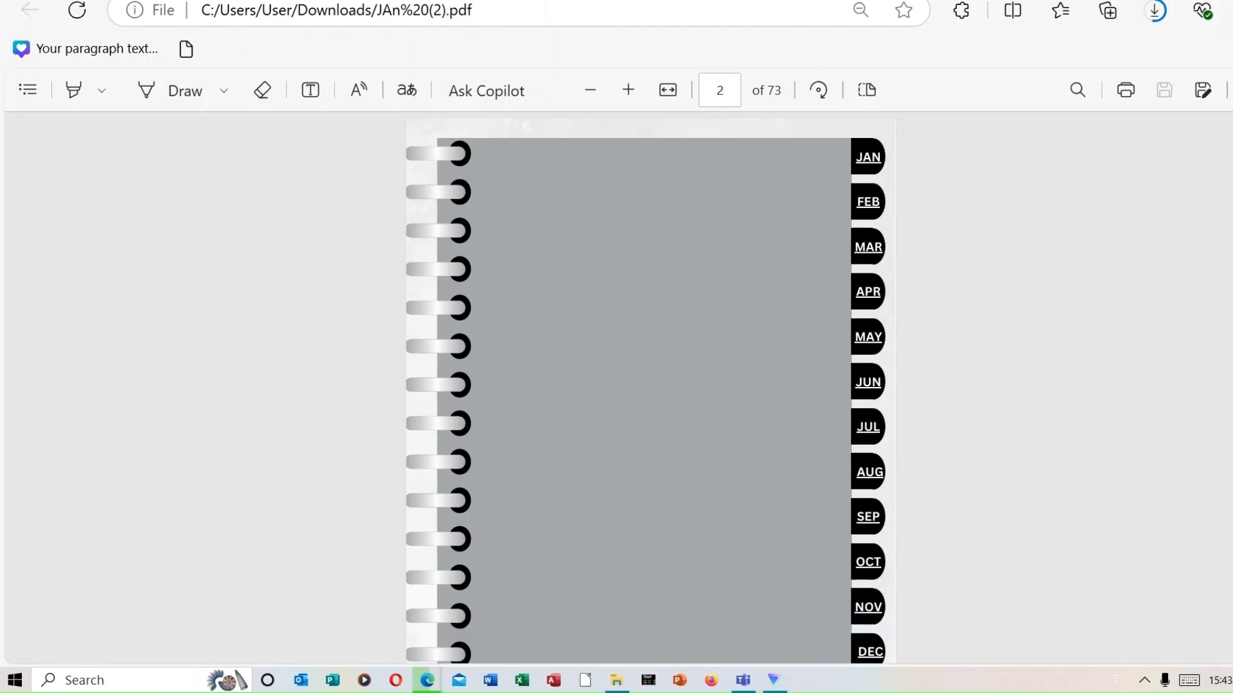
{"action": "scroll", "coordinate": [651, 388], "scroll_direction": "down", "scroll_amount": 3}
{"action": "scroll", "coordinate": [651, 388], "scroll_direction": "down", "scroll_amount": 10}
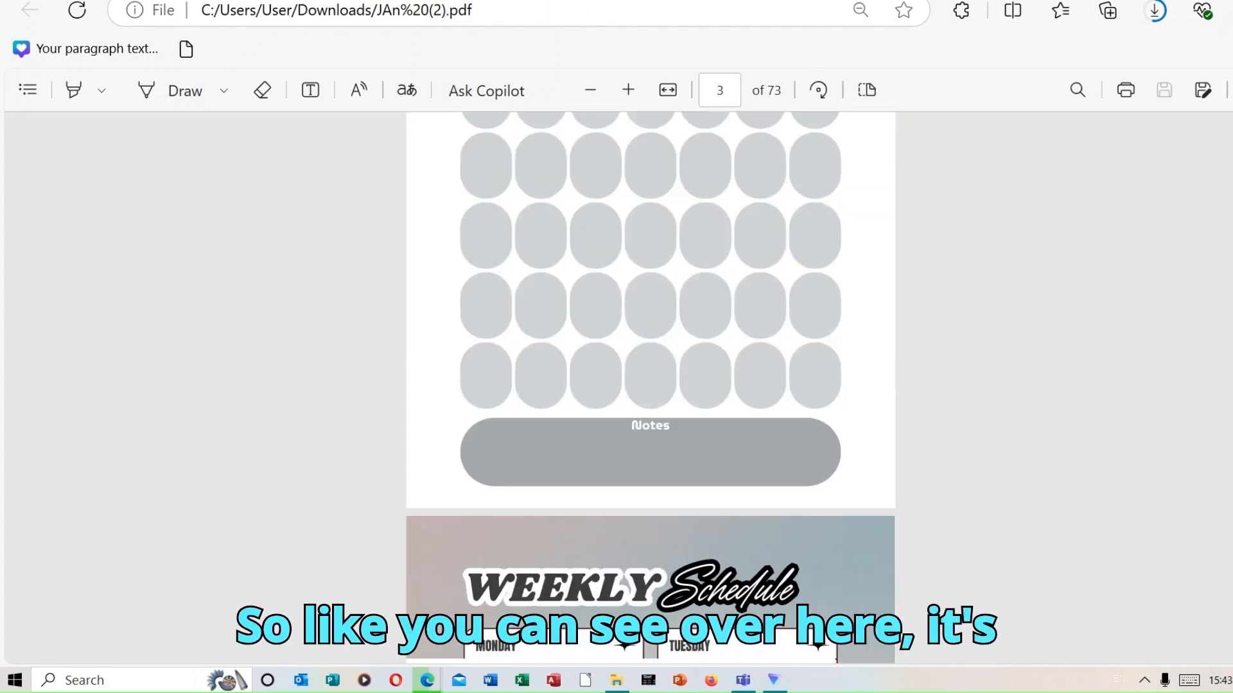
{"action": "scroll", "coordinate": [650, 388], "scroll_direction": "up", "scroll_amount": 5}
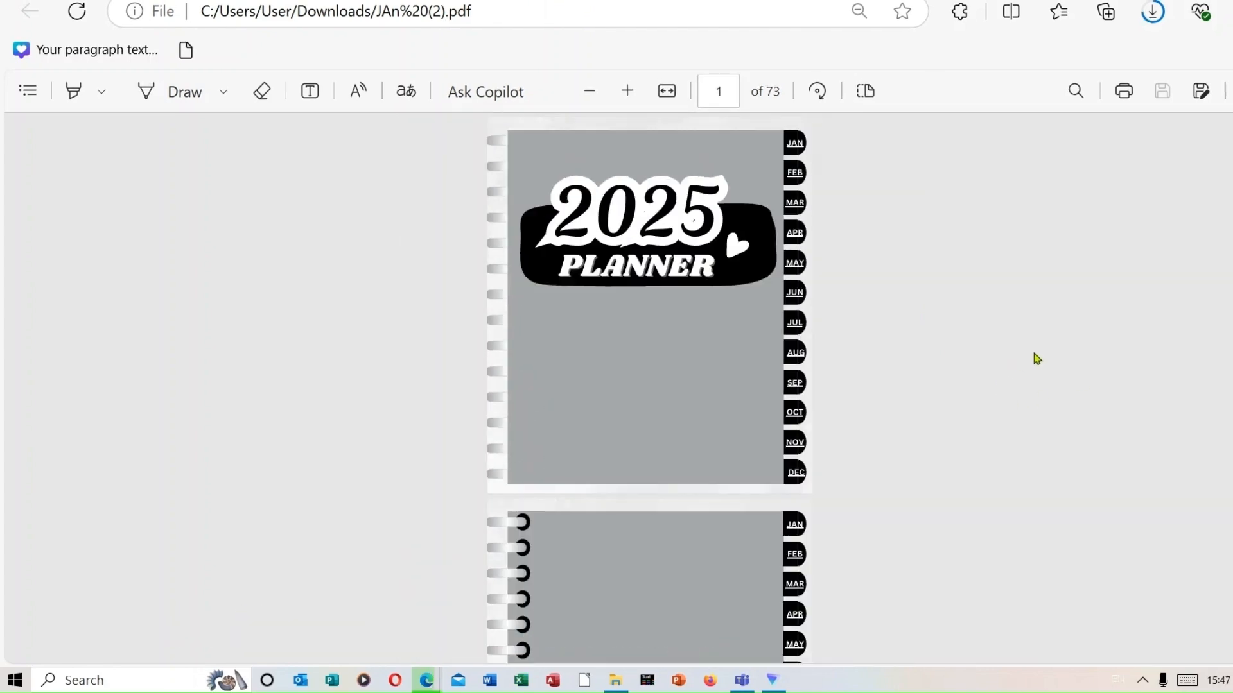